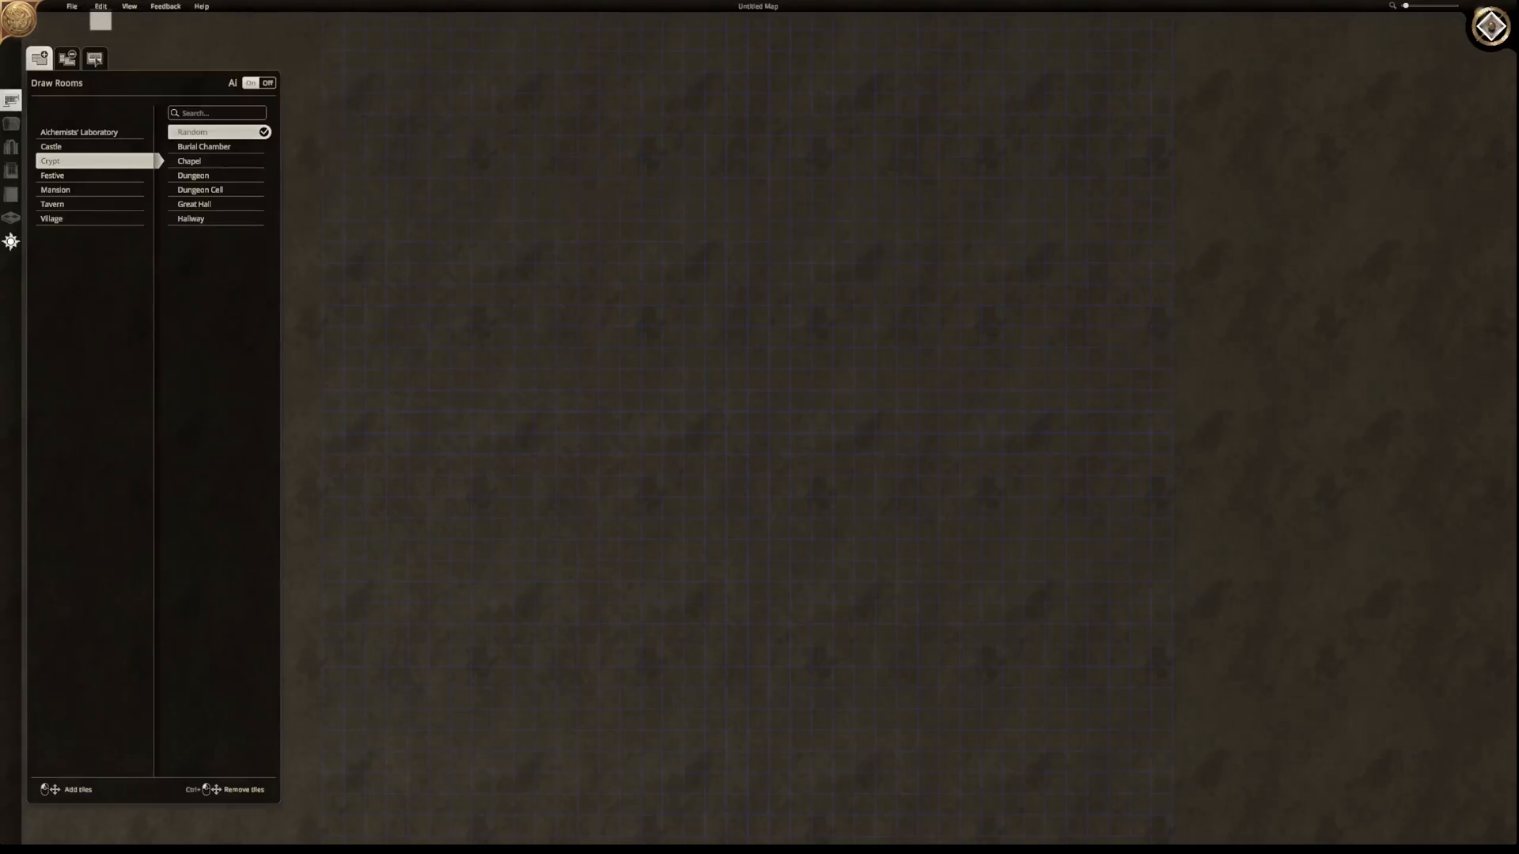
# - Start a new digital map of 40 x 40 tiles with Grasslands terrain
pyautogui.click(78, 8)
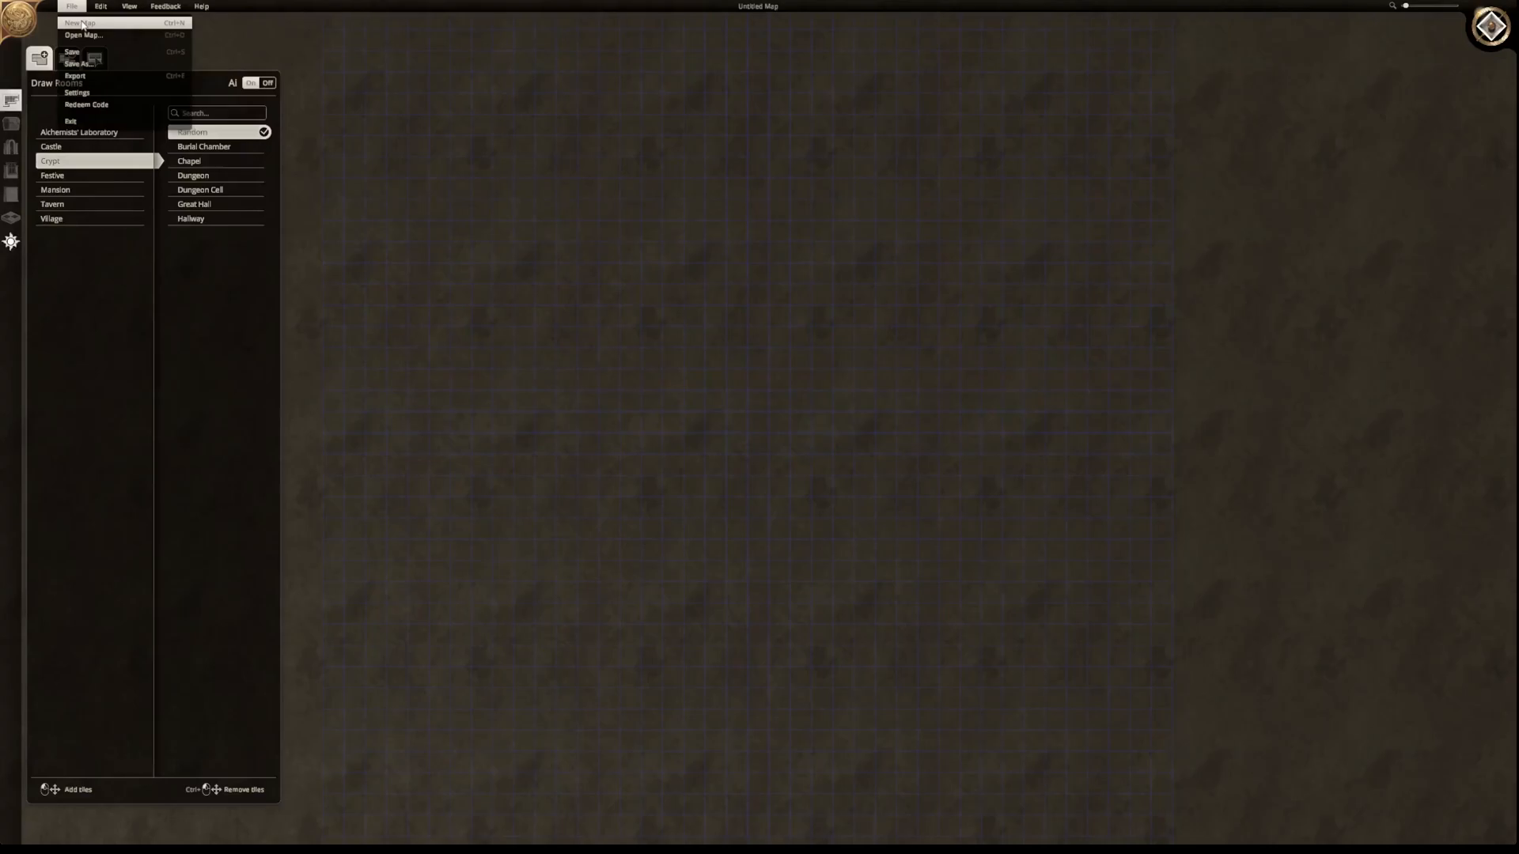
pyautogui.click(82, 24)
pyautogui.doubleClick(736, 409)
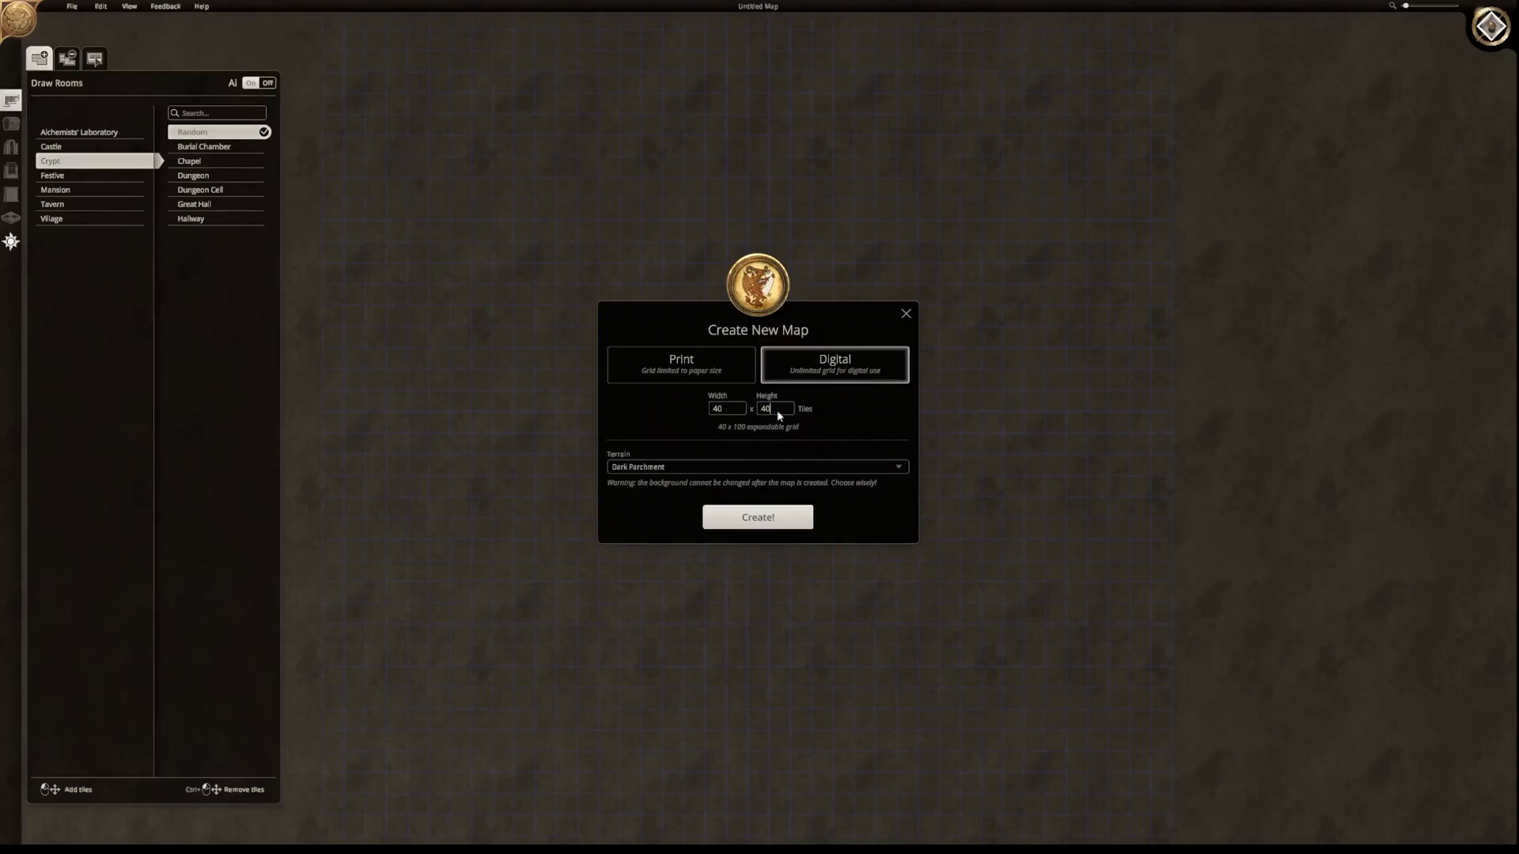
pyautogui.click(890, 469)
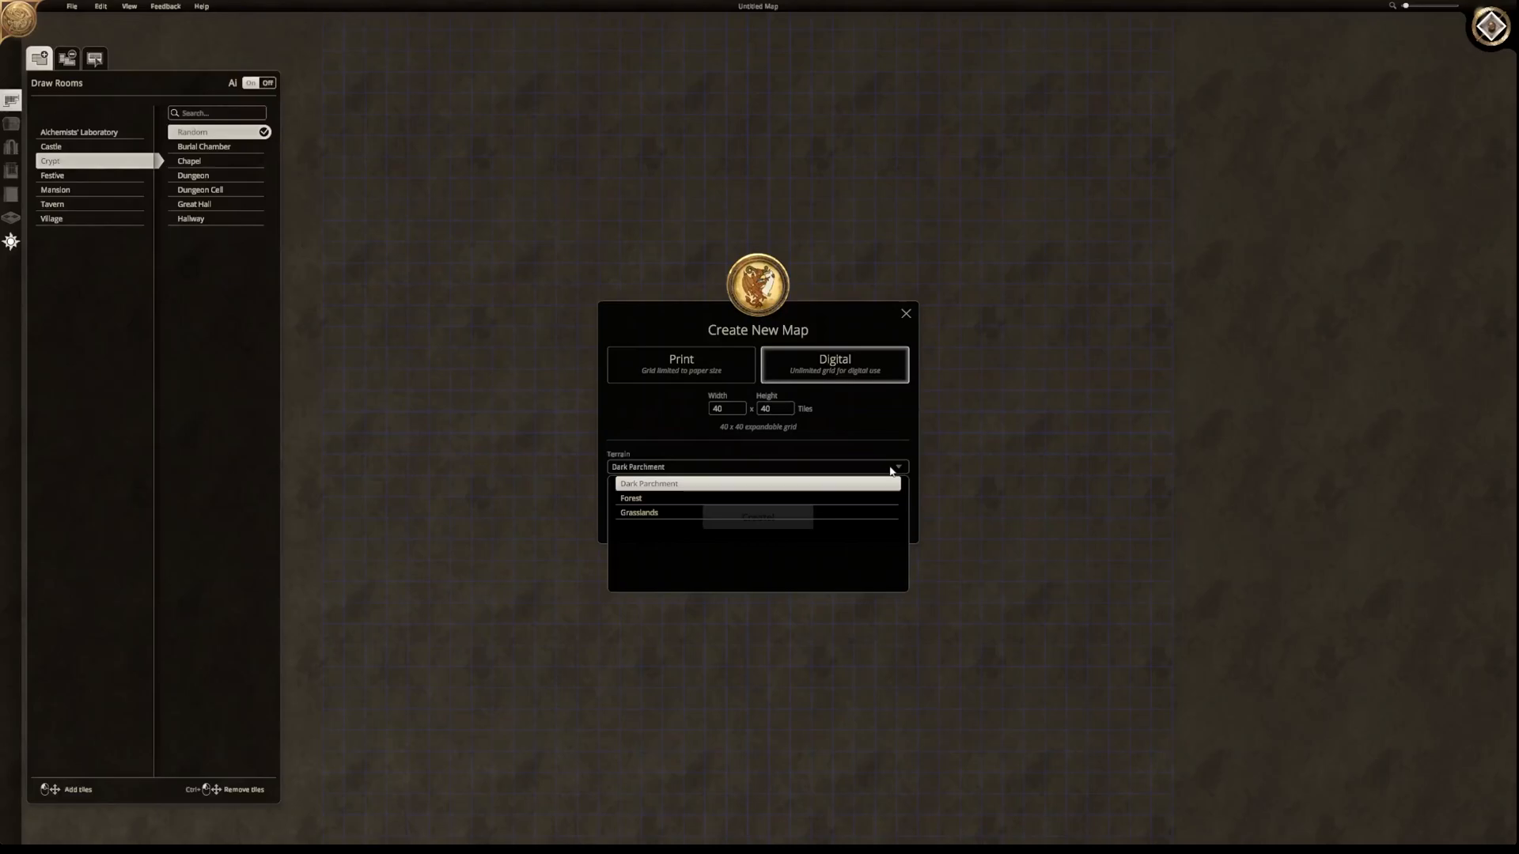
pyautogui.click(852, 514)
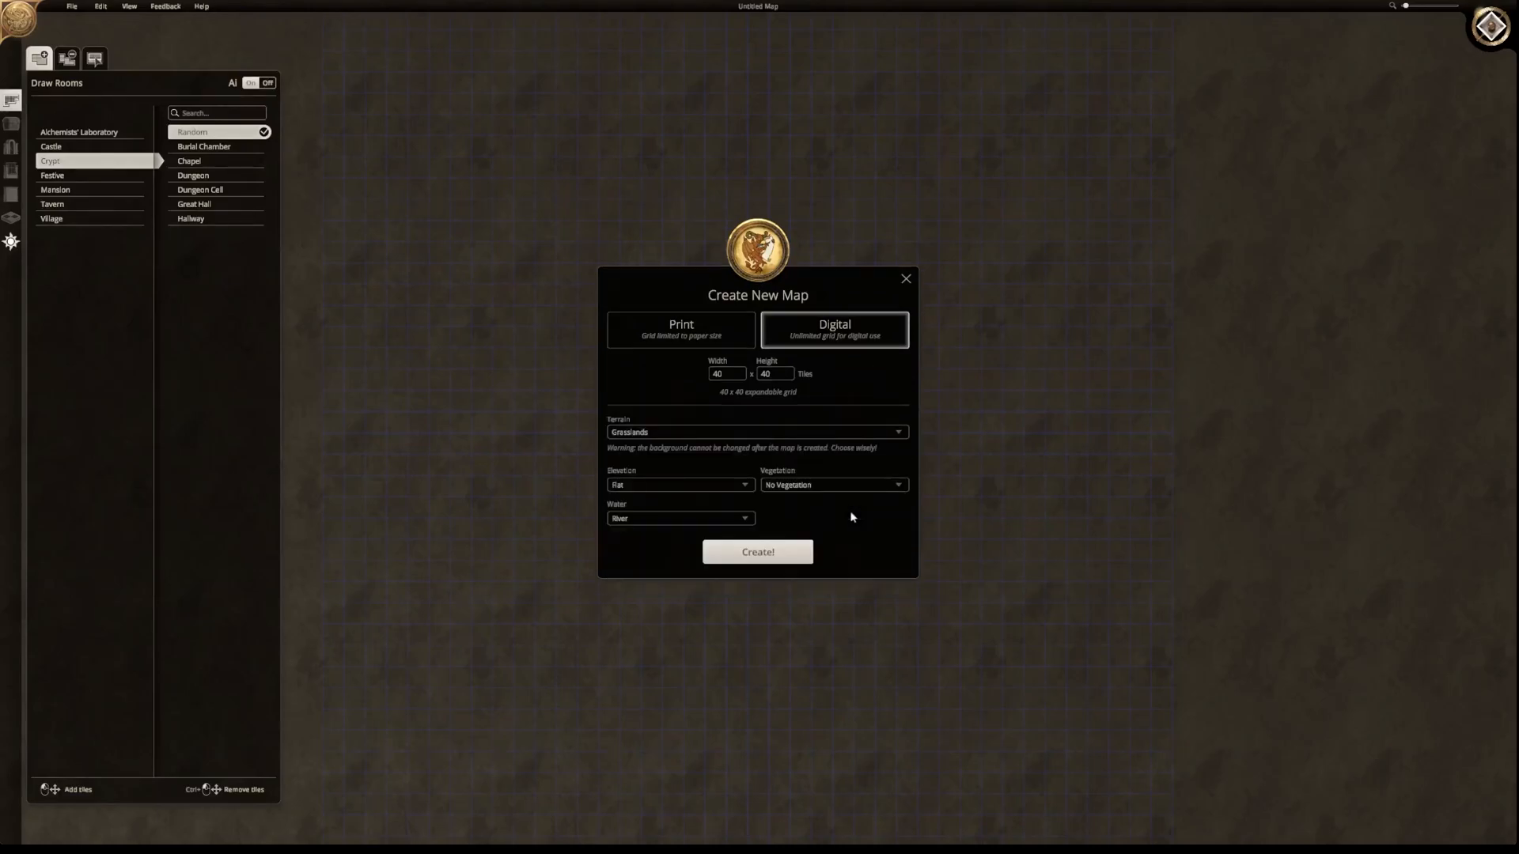
# - Create the map with Flat elevation, No Water and Steppe vegetation
pyautogui.click(732, 486)
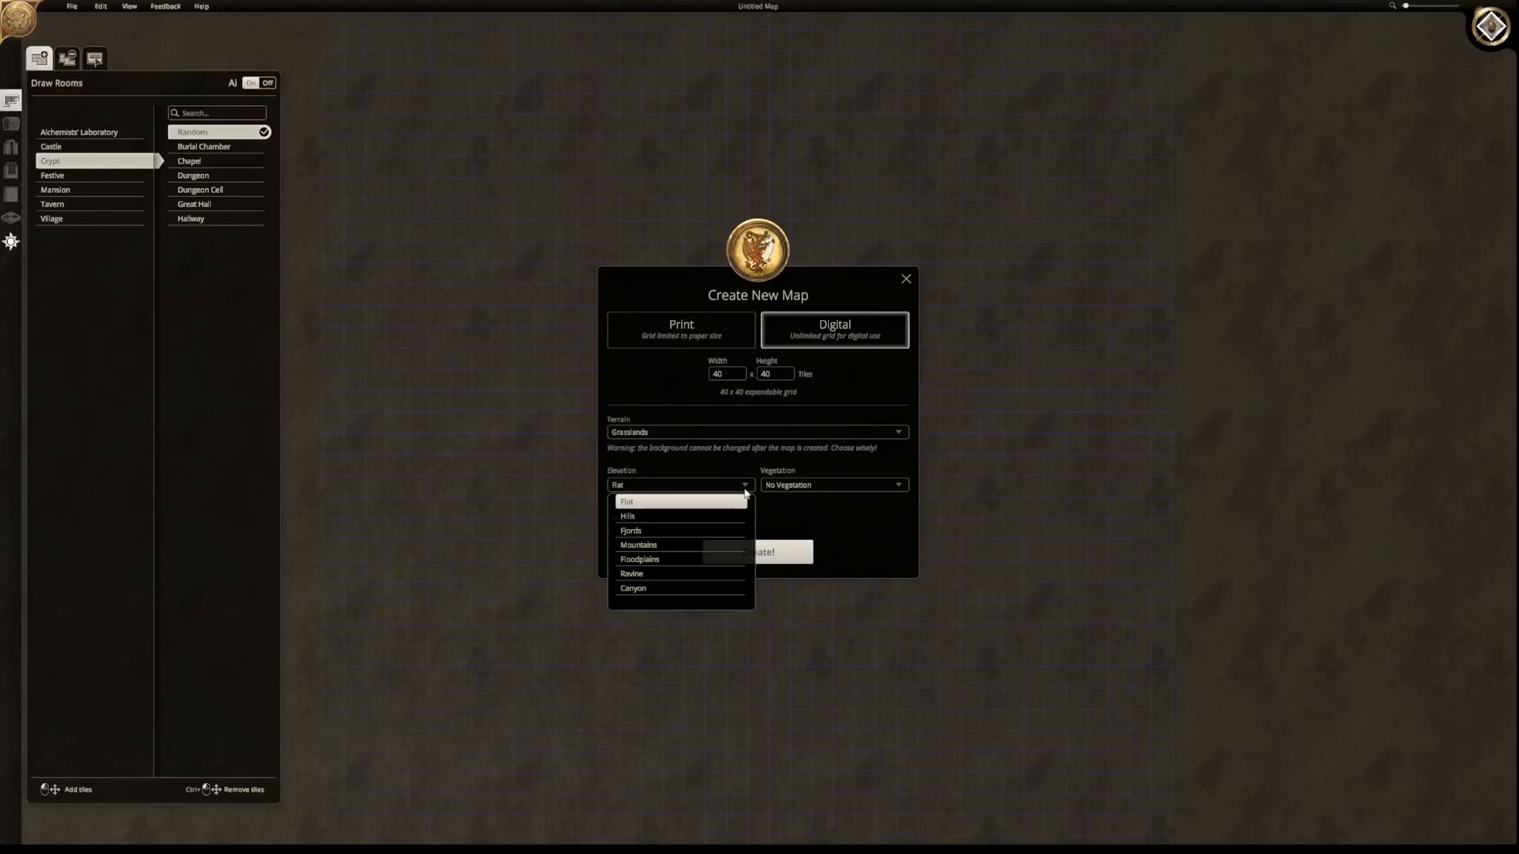
pyautogui.click(744, 490)
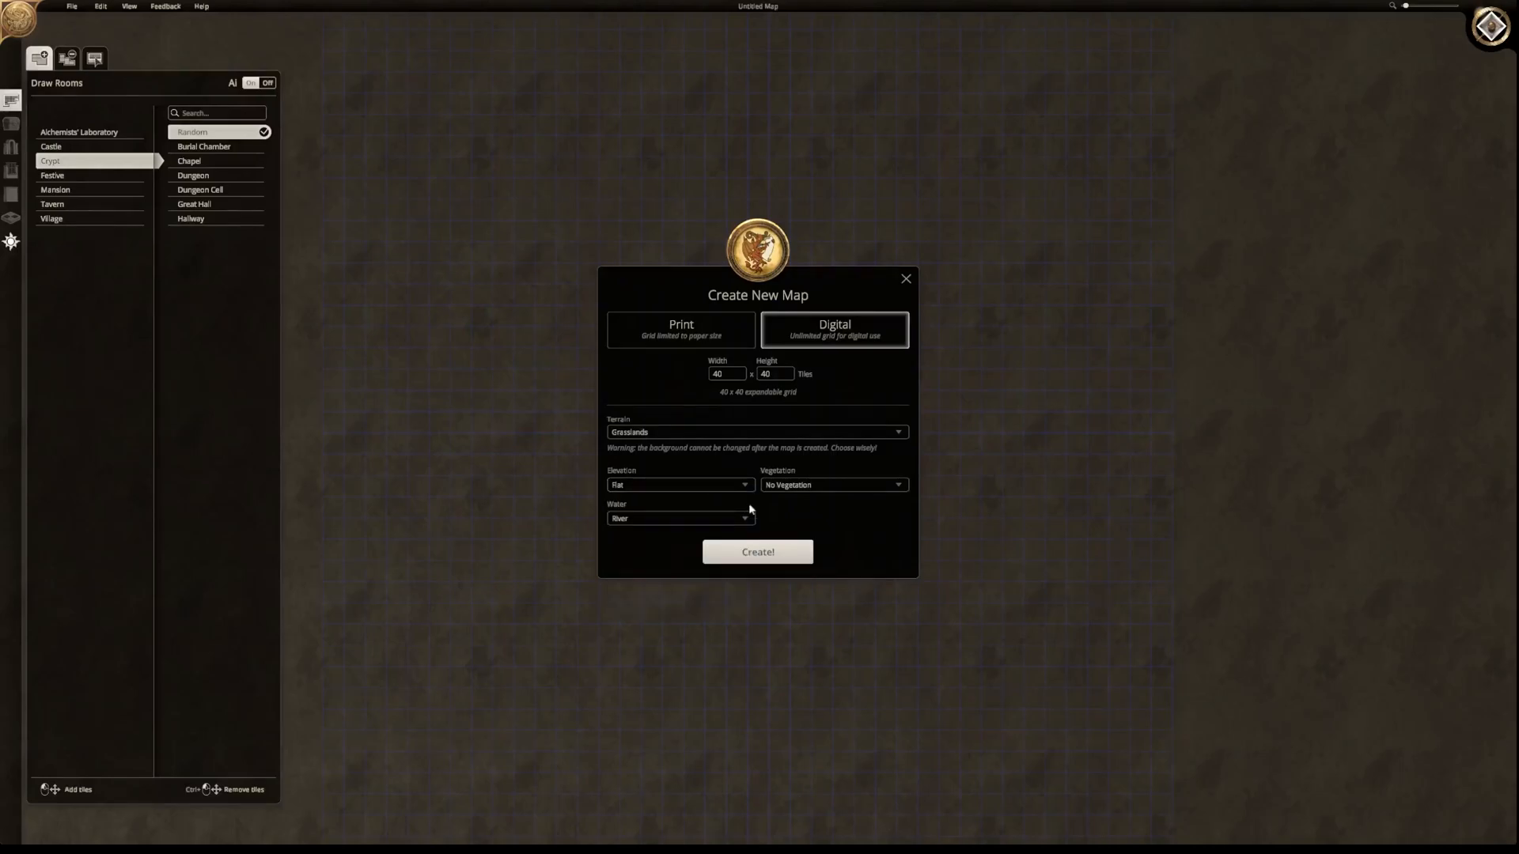
pyautogui.click(746, 521)
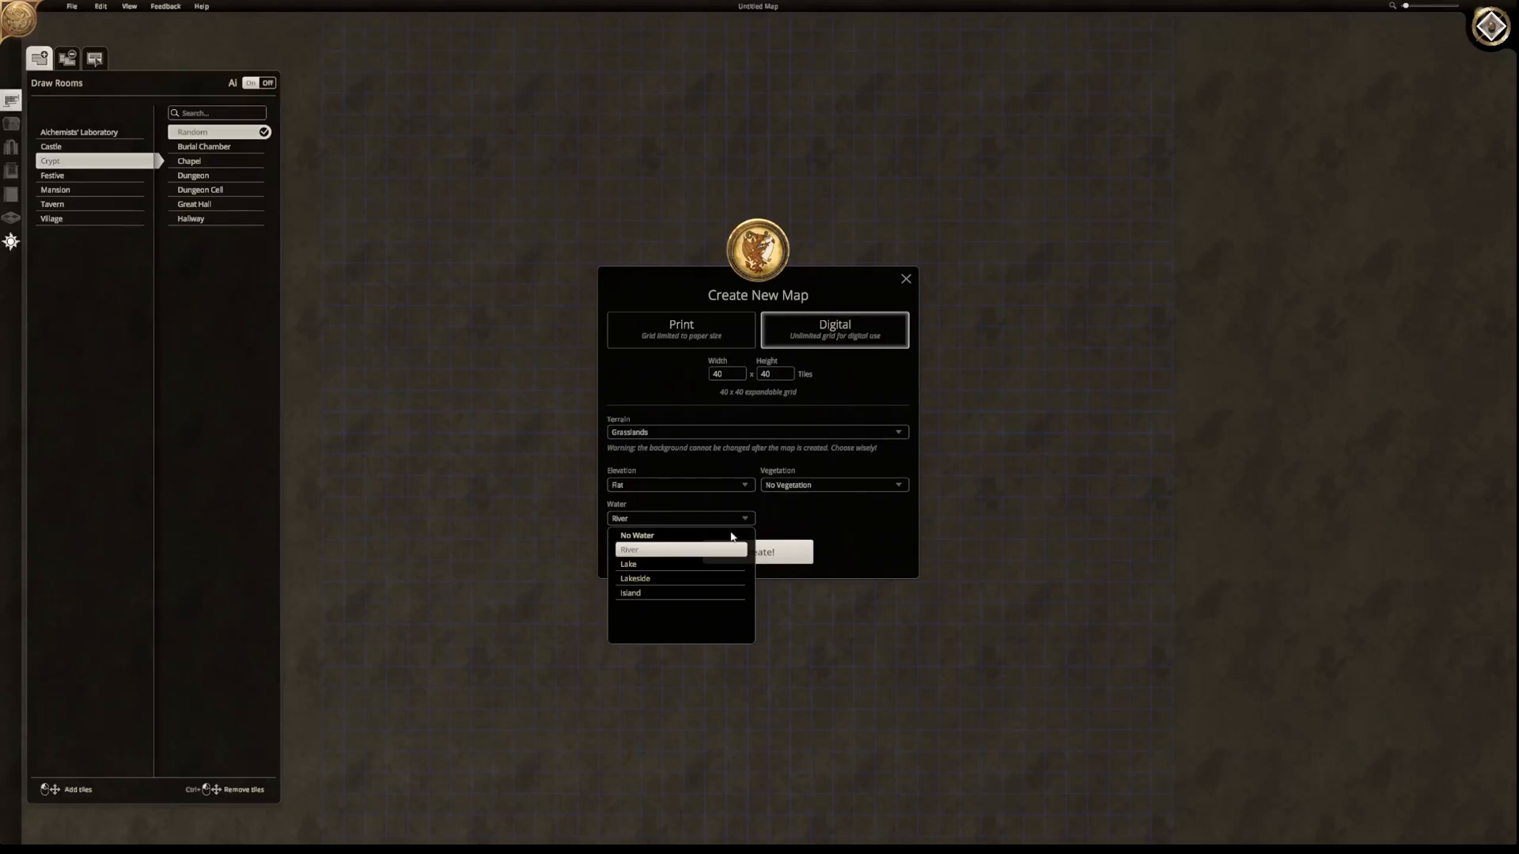
pyautogui.click(732, 536)
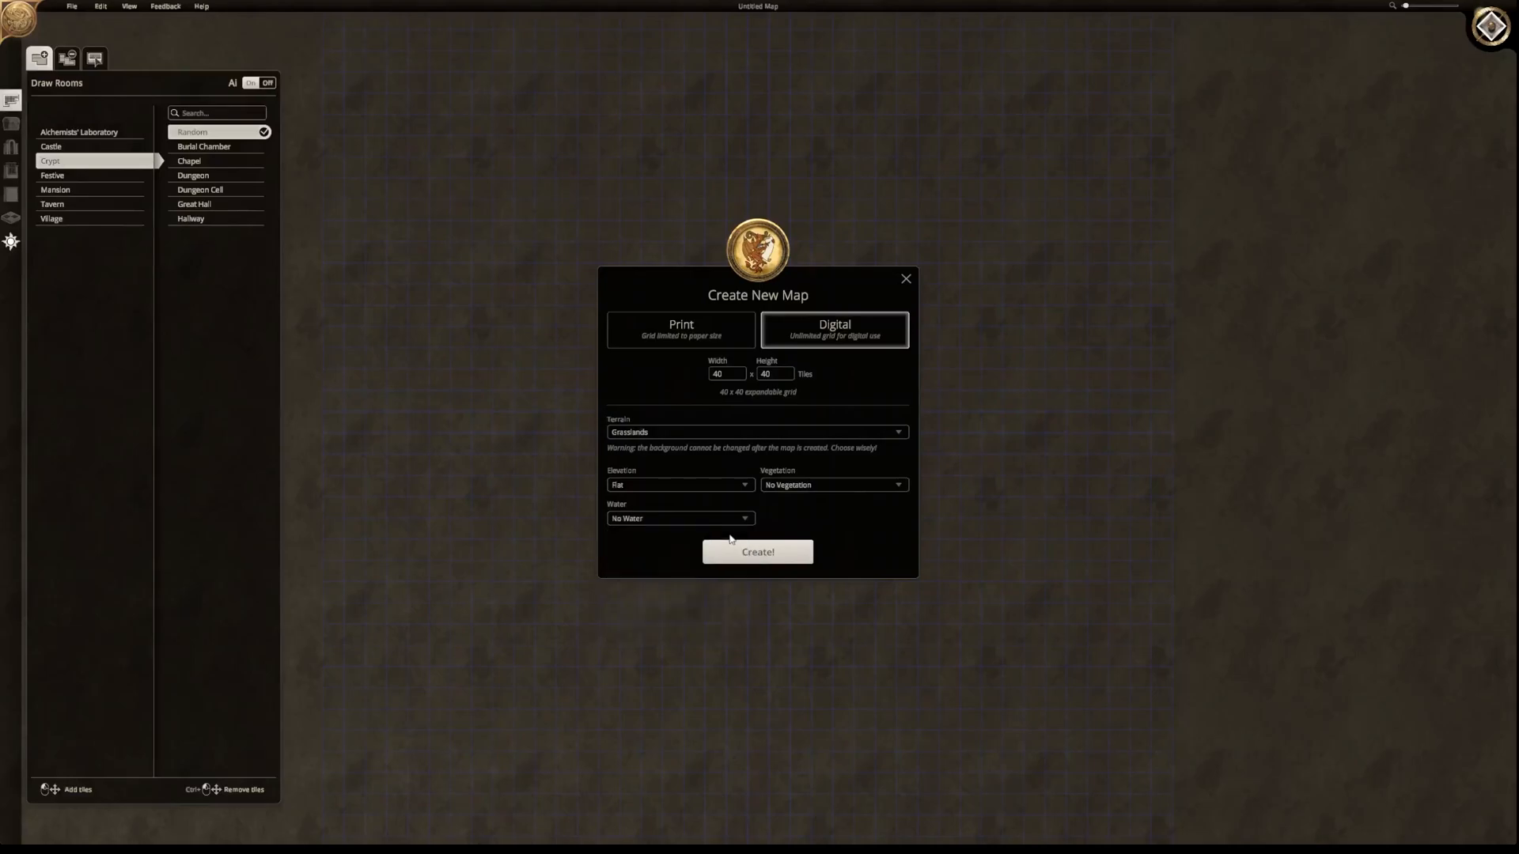
pyautogui.click(898, 486)
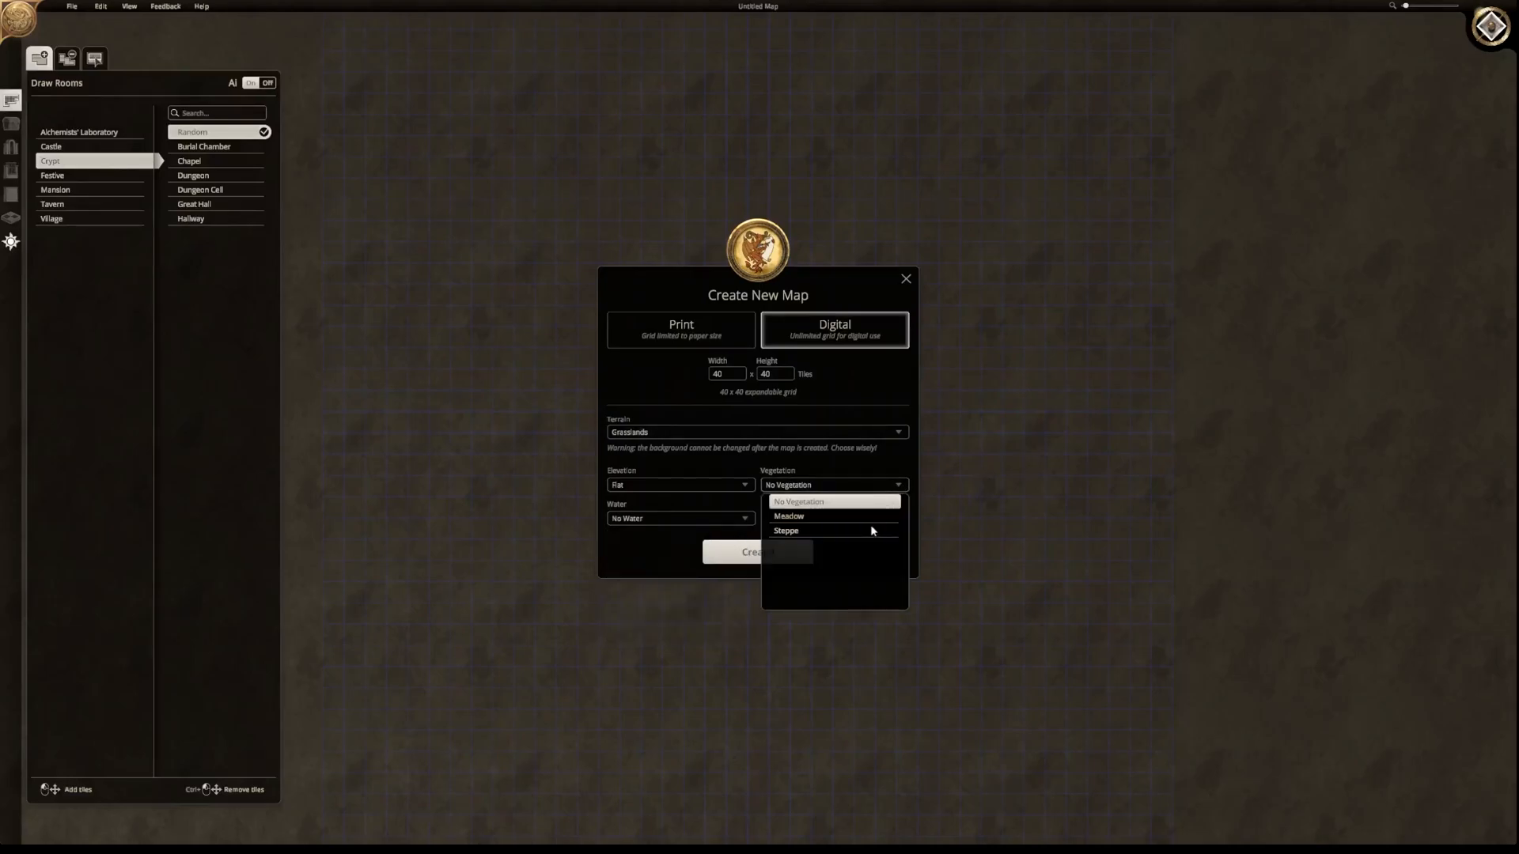
pyautogui.click(808, 532)
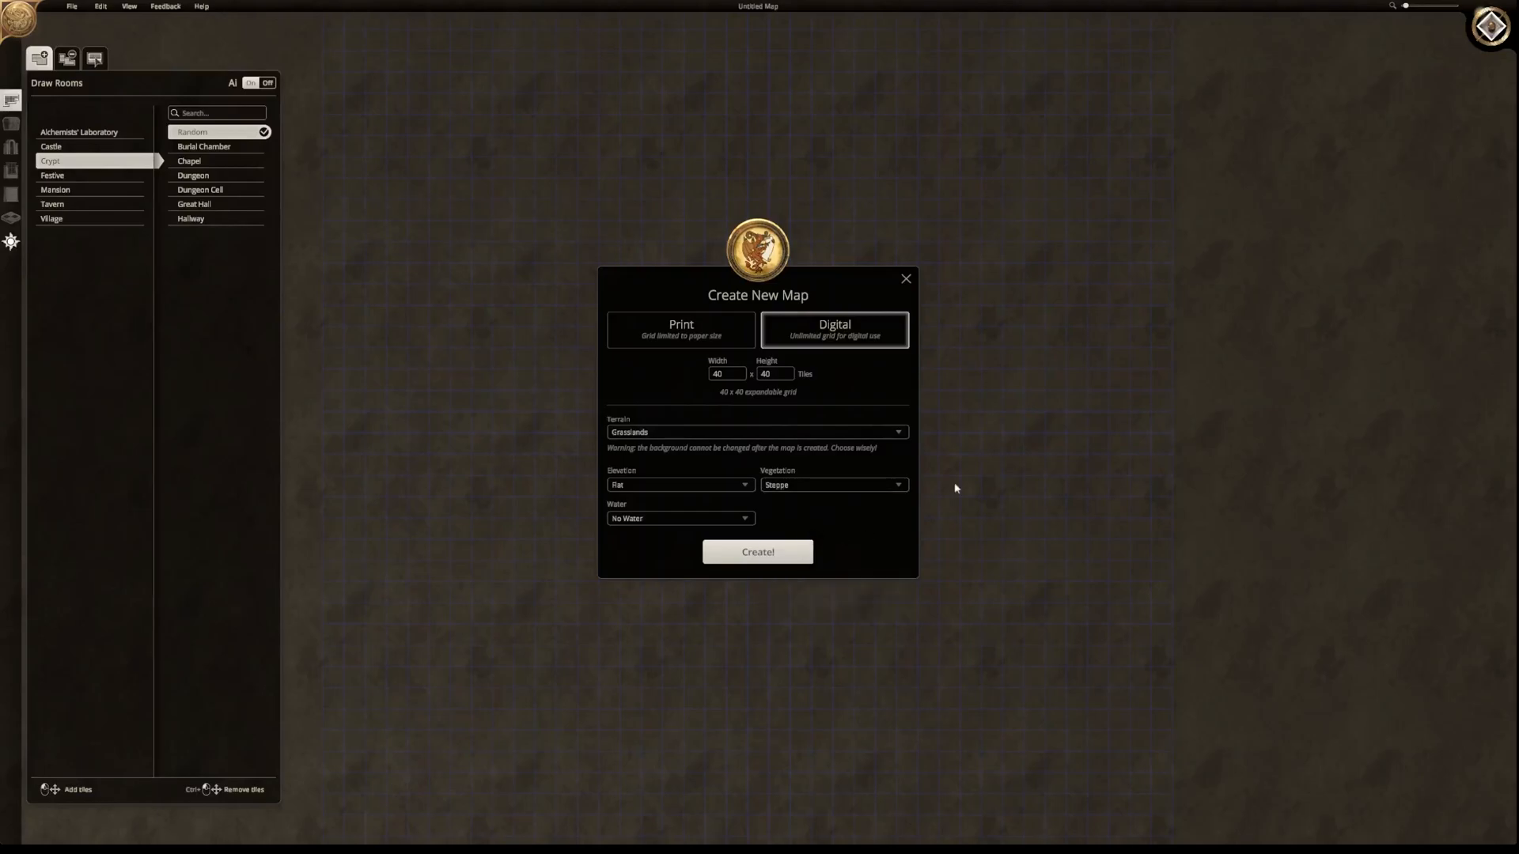
pyautogui.click(758, 557)
# - Raise the terrain with an enlarged brush into a high cliff along the map's whole north edge
pyautogui.scroll(-5, 759, 559)
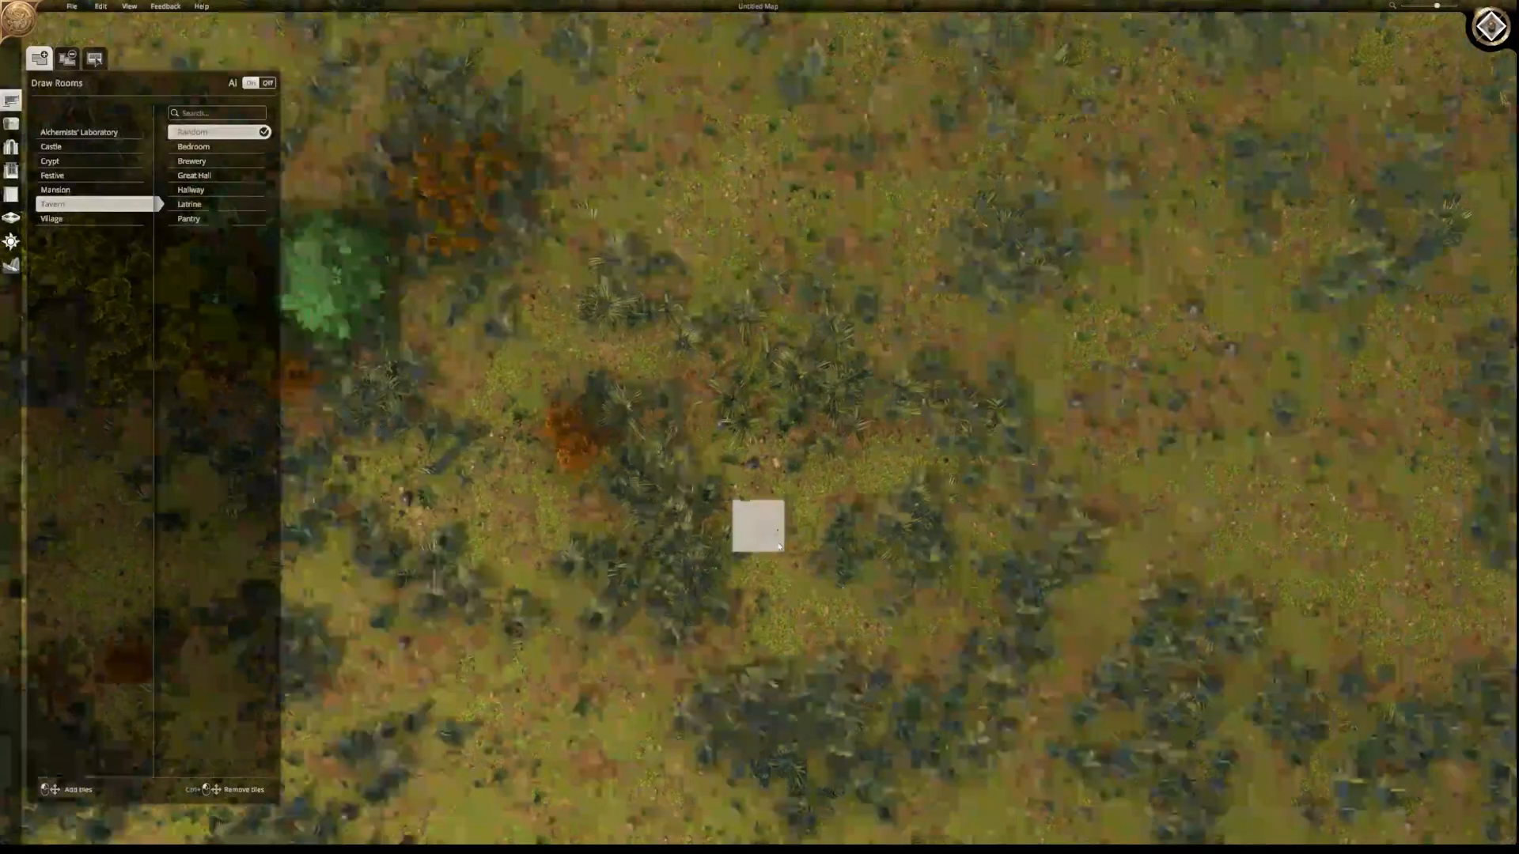
pyautogui.scroll(-5, 778, 545)
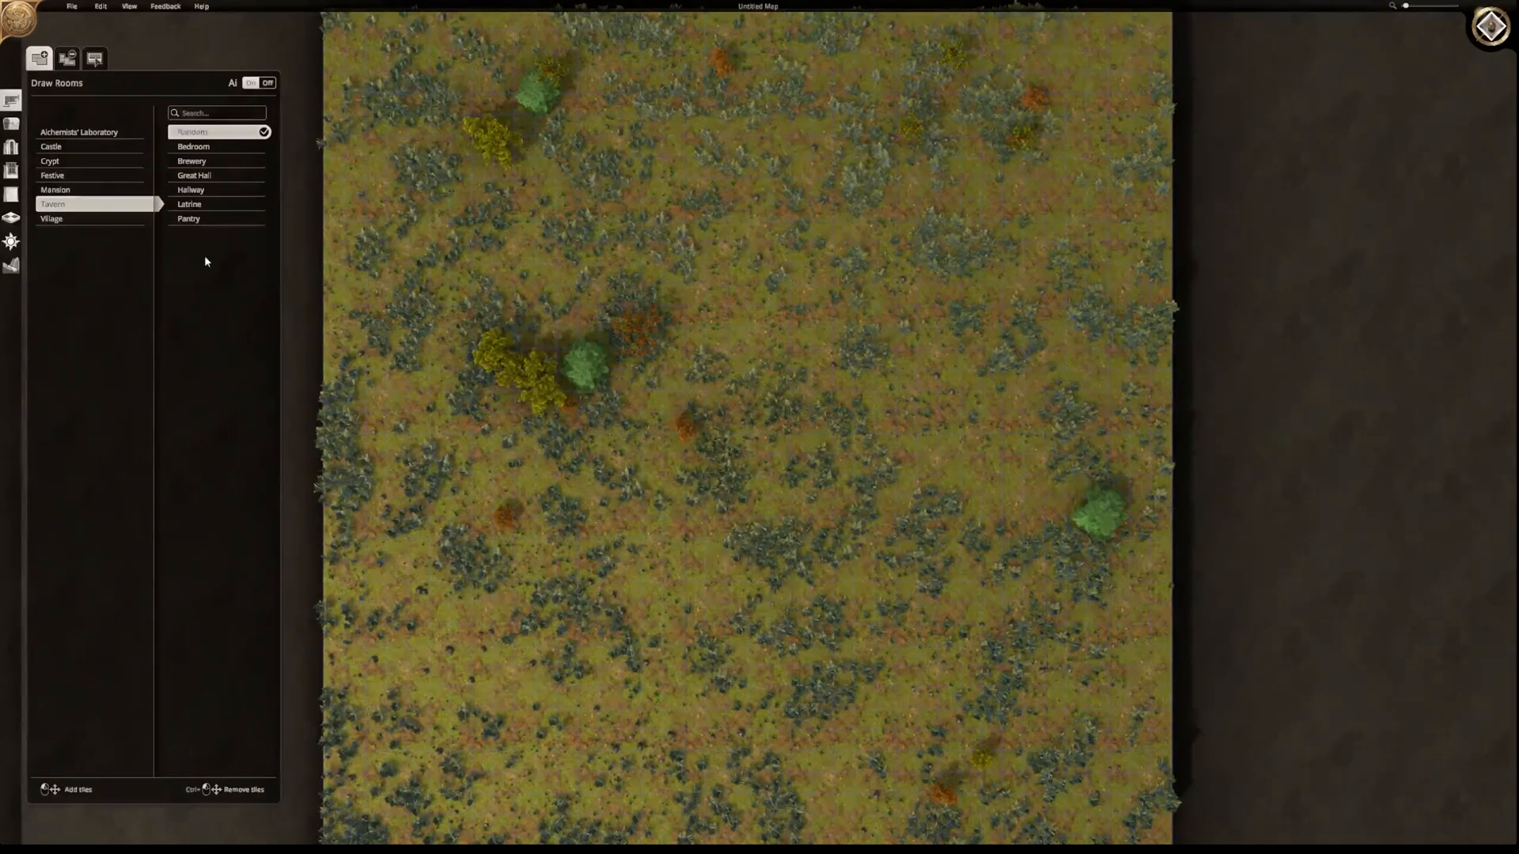
pyautogui.click(9, 270)
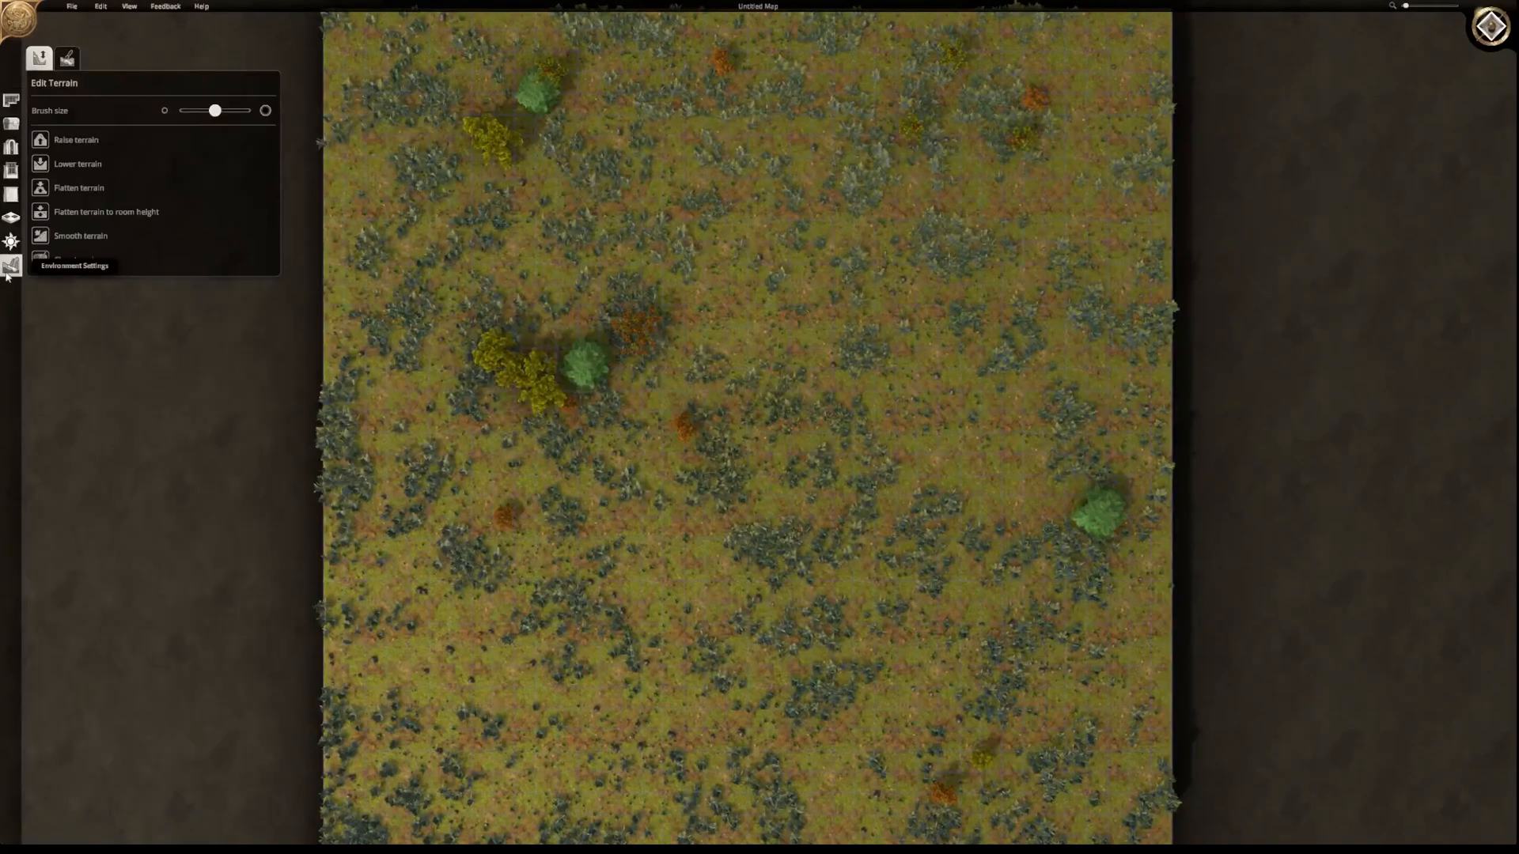
pyautogui.moveTo(214, 111); pyautogui.dragTo(249, 112)
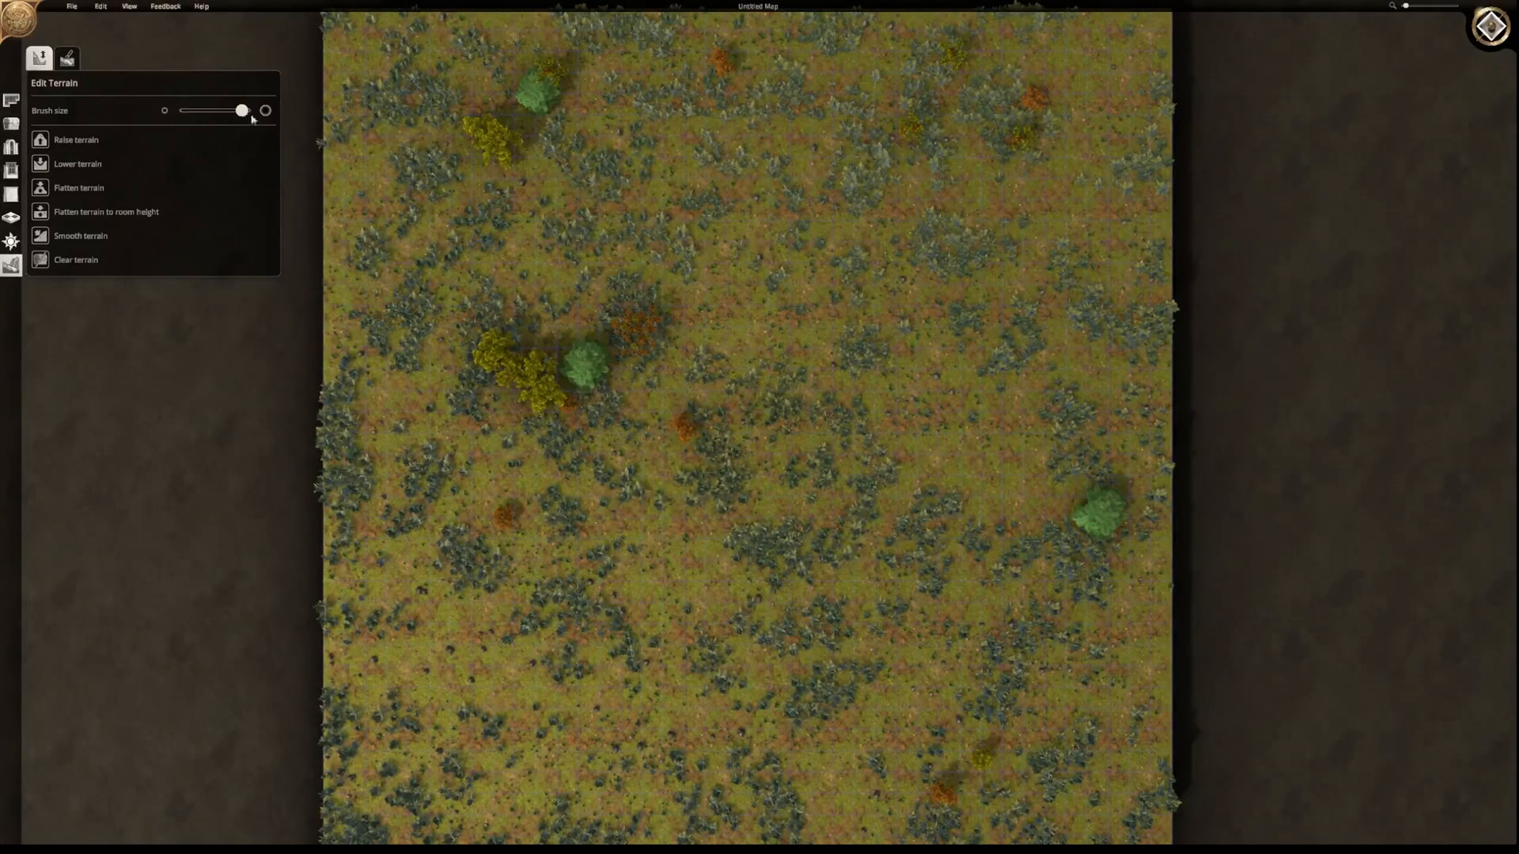
pyautogui.click(43, 145)
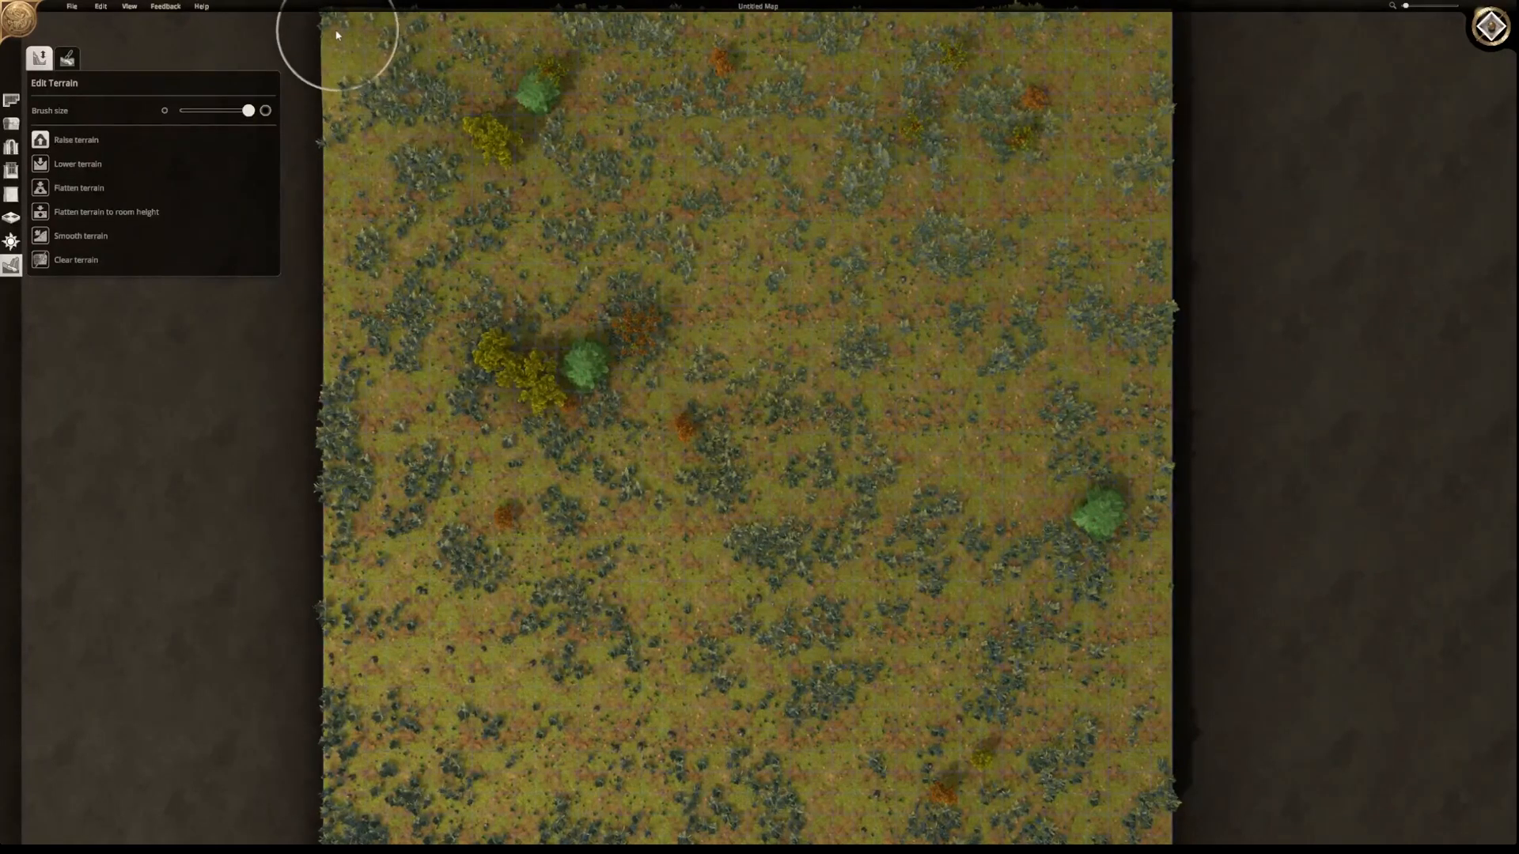
pyautogui.moveTo(370, 59)
pyautogui.mouseDown()
pyautogui.moveTo(320, 45)
pyautogui.moveTo(481, 51)
pyautogui.moveTo(301, 49)
pyautogui.moveTo(542, 46)
pyautogui.mouseUp()
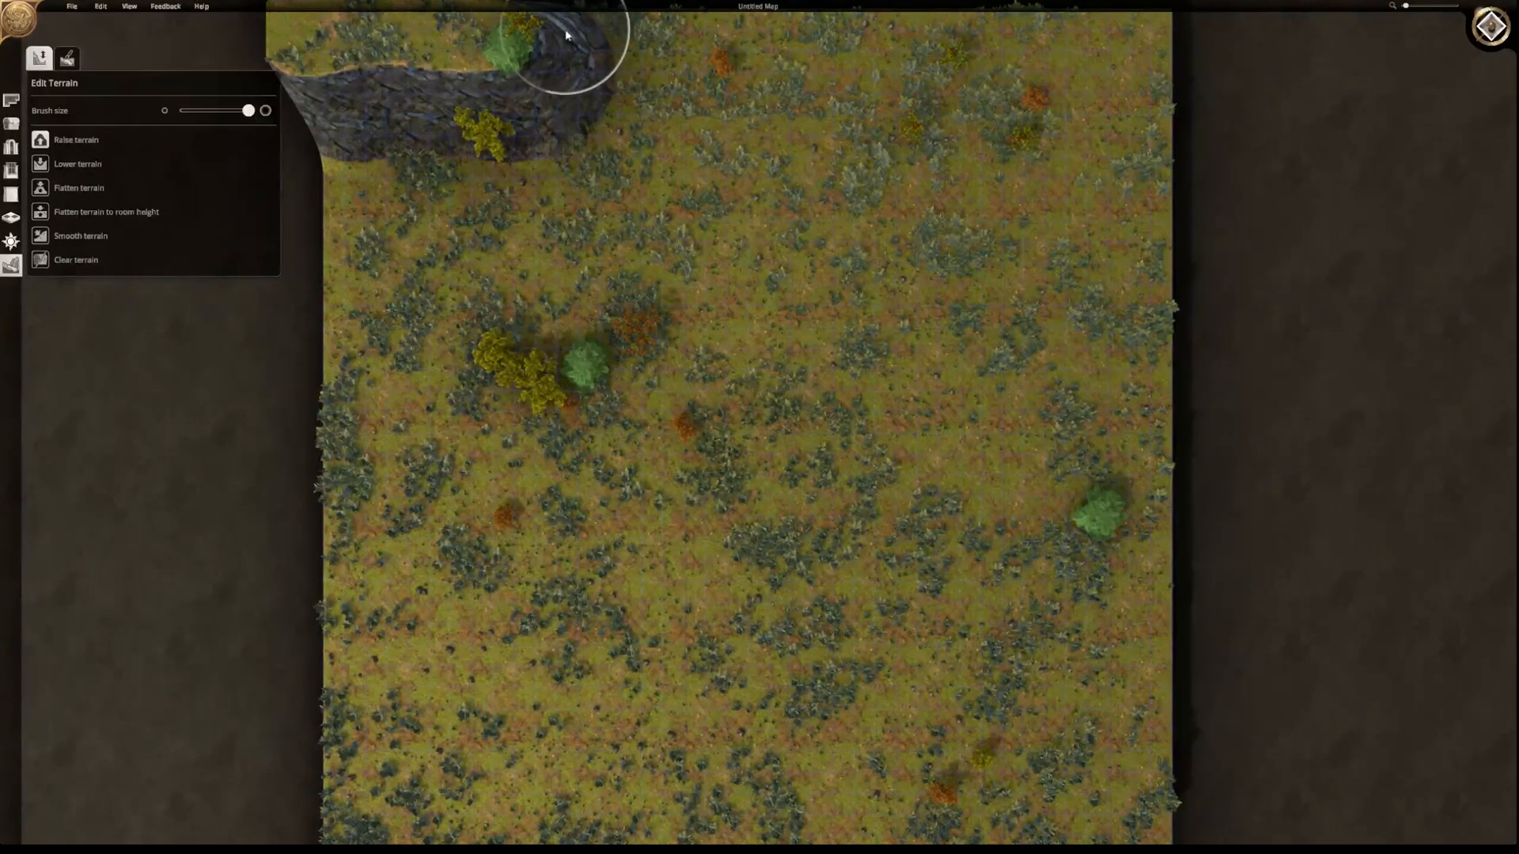
pyautogui.moveTo(565, 29)
pyautogui.mouseDown()
pyautogui.moveTo(630, 60)
pyautogui.moveTo(714, 55)
pyautogui.mouseUp()
pyautogui.moveTo(768, 96); pyautogui.dragTo(794, 224, button='right')
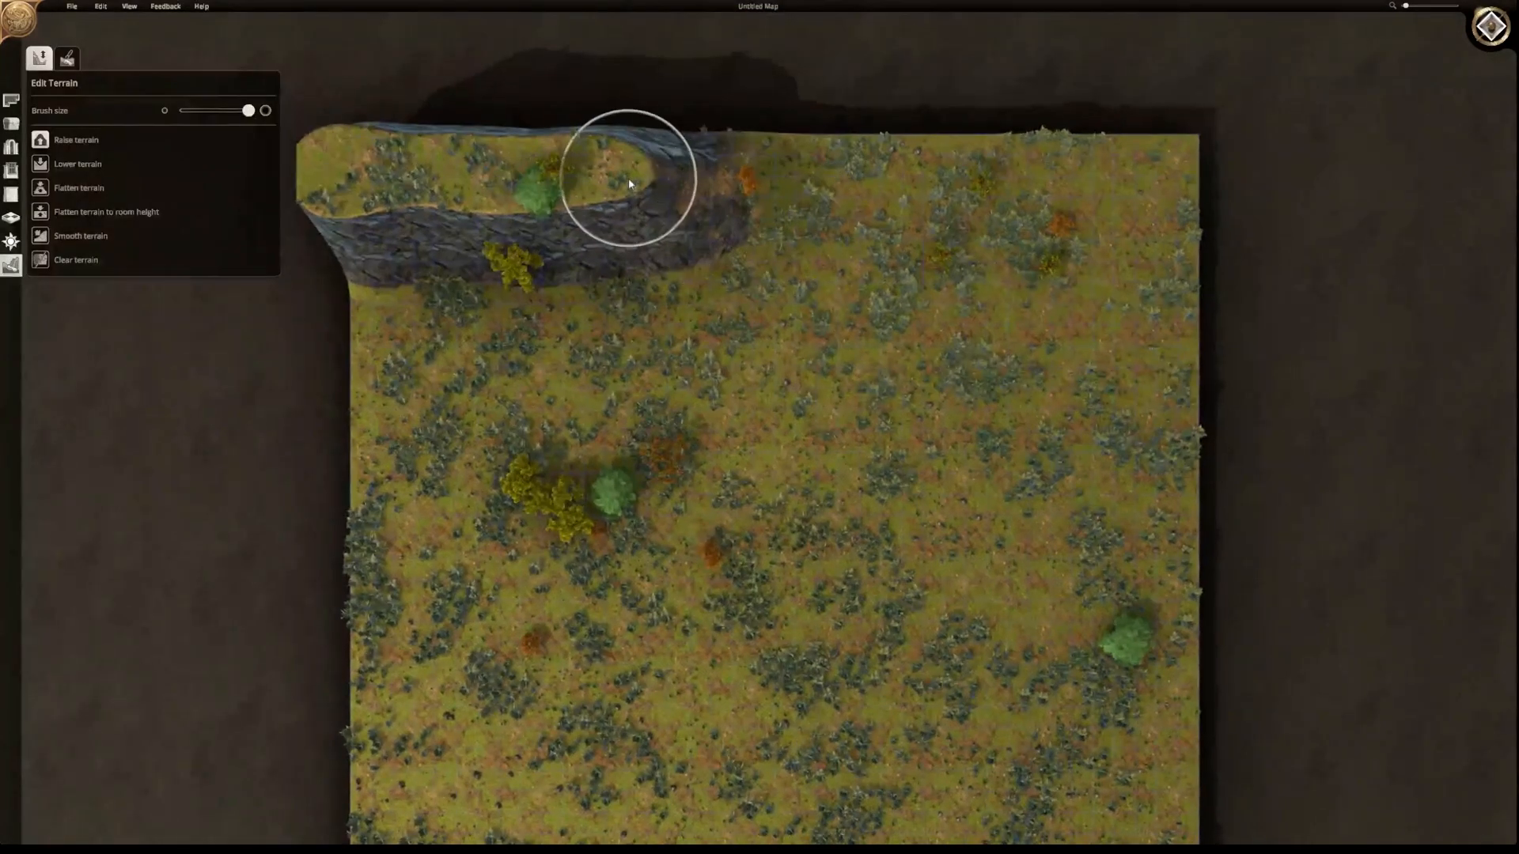
pyautogui.moveTo(558, 161)
pyautogui.mouseDown()
pyautogui.moveTo(405, 146)
pyautogui.moveTo(301, 104)
pyautogui.moveTo(756, 121)
pyautogui.moveTo(829, 156)
pyautogui.moveTo(857, 131)
pyautogui.moveTo(967, 131)
pyautogui.moveTo(830, 129)
pyautogui.moveTo(1000, 110)
pyautogui.moveTo(984, 115)
pyautogui.moveTo(1095, 142)
pyautogui.mouseUp()
# - Raise the terrain down the east edge, across the map's lower middle and up the west edge
pyautogui.moveTo(1104, 141)
pyautogui.mouseDown()
pyautogui.moveTo(1127, 123)
pyautogui.moveTo(1202, 121)
pyautogui.moveTo(1206, 139)
pyautogui.moveTo(1251, 127)
pyautogui.moveTo(1246, 225)
pyautogui.moveTo(1285, 313)
pyautogui.moveTo(1308, 234)
pyautogui.moveTo(1315, 475)
pyautogui.moveTo(1283, 663)
pyautogui.moveTo(1231, 567)
pyautogui.moveTo(1234, 530)
pyautogui.moveTo(1242, 595)
pyautogui.moveTo(1255, 315)
pyautogui.moveTo(1241, 594)
pyautogui.moveTo(1116, 568)
pyautogui.mouseUp()
pyautogui.moveTo(1115, 568)
pyautogui.mouseDown(button='right')
pyautogui.moveTo(1264, 388)
pyautogui.moveTo(1249, 372)
pyautogui.mouseUp(button='right')
pyautogui.moveTo(1317, 472)
pyautogui.mouseDown()
pyautogui.moveTo(1367, 463)
pyautogui.moveTo(1220, 443)
pyautogui.moveTo(1292, 444)
pyautogui.moveTo(1301, 452)
pyautogui.moveTo(1036, 443)
pyautogui.moveTo(979, 445)
pyautogui.moveTo(1042, 457)
pyautogui.moveTo(470, 465)
pyautogui.moveTo(509, 219)
pyautogui.moveTo(511, 85)
pyautogui.mouseUp()
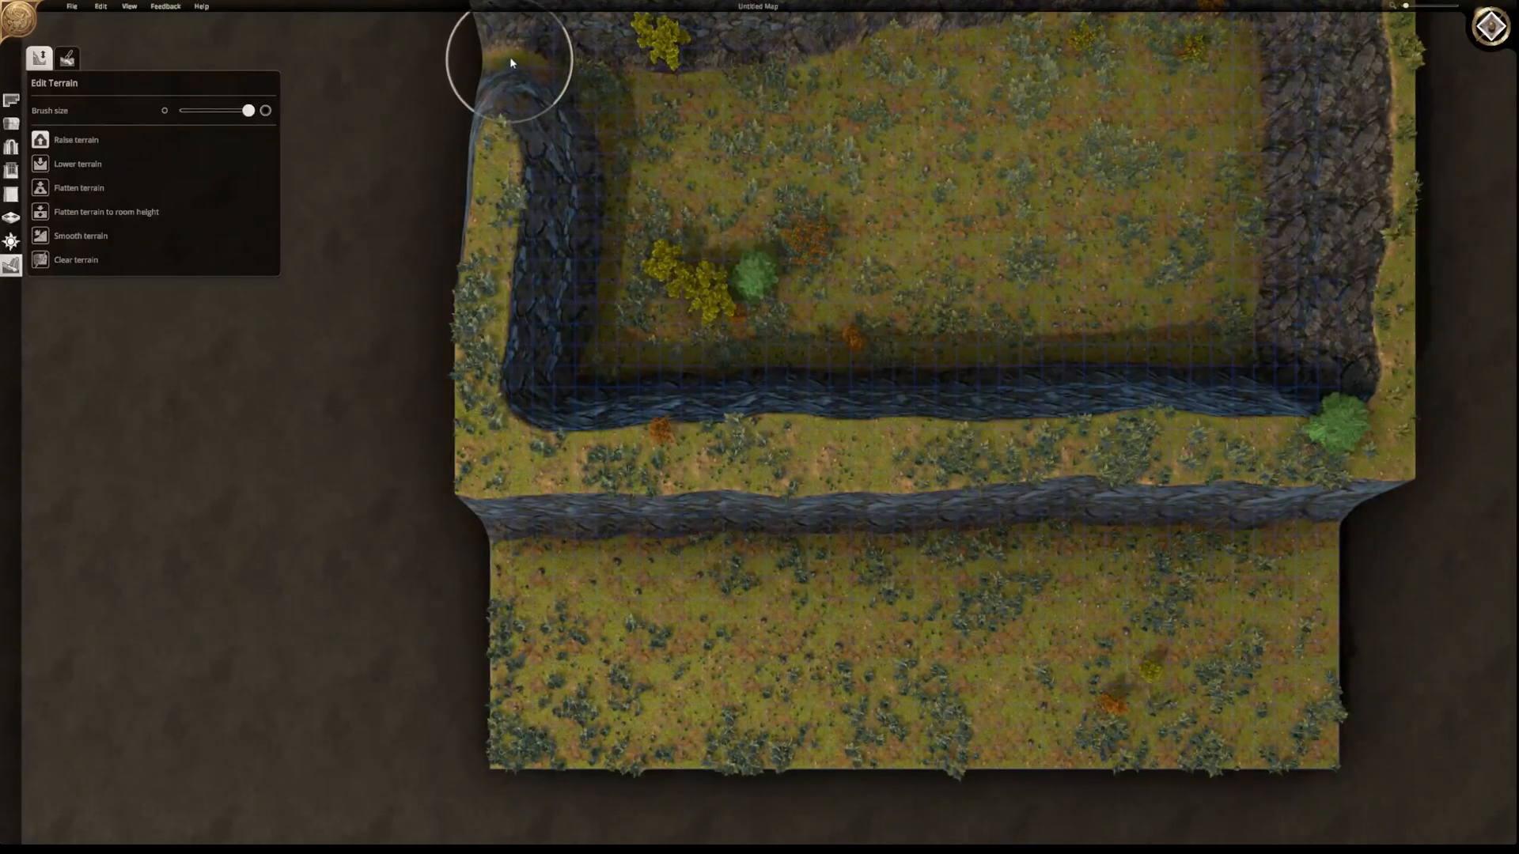
# - Raise the northwest area to close the cliff ring, and add a ridge separating an oval pit in the northeast
pyautogui.moveTo(511, 56); pyautogui.dragTo(533, 239, button='right')
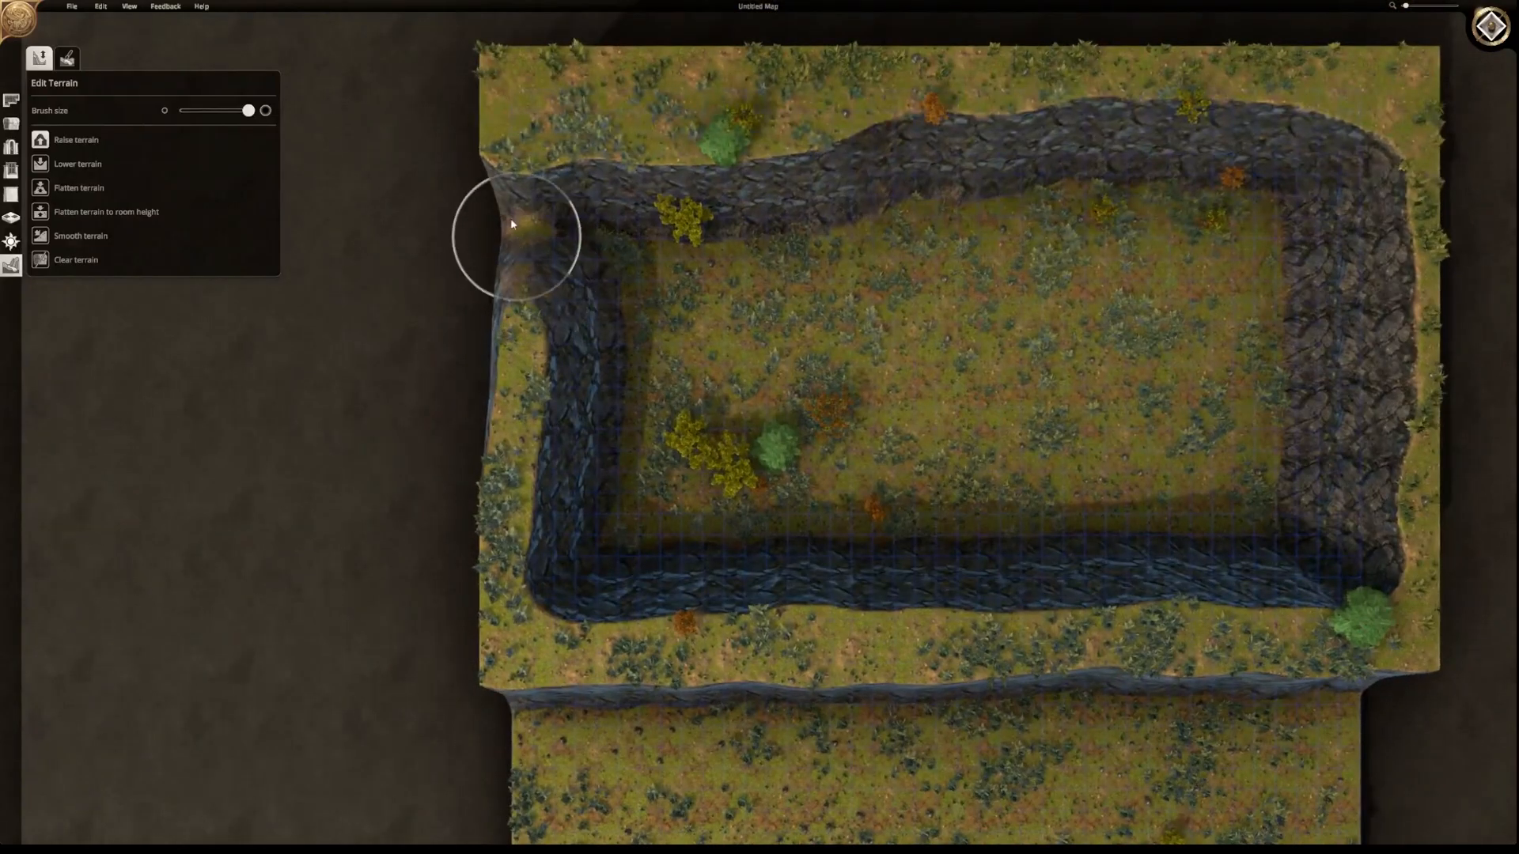
pyautogui.moveTo(498, 216); pyautogui.dragTo(473, 482)
pyautogui.moveTo(488, 349)
pyautogui.mouseDown()
pyautogui.moveTo(474, 185)
pyautogui.moveTo(603, 218)
pyautogui.moveTo(586, 273)
pyautogui.moveTo(599, 235)
pyautogui.moveTo(619, 257)
pyautogui.moveTo(716, 255)
pyautogui.moveTo(805, 276)
pyautogui.moveTo(851, 274)
pyautogui.moveTo(837, 187)
pyautogui.moveTo(807, 210)
pyautogui.moveTo(823, 212)
pyautogui.moveTo(753, 229)
pyautogui.moveTo(737, 257)
pyautogui.moveTo(664, 261)
pyautogui.moveTo(614, 238)
pyautogui.moveTo(621, 219)
pyautogui.moveTo(665, 209)
pyautogui.moveTo(732, 241)
pyautogui.moveTo(806, 242)
pyautogui.moveTo(1004, 336)
pyautogui.moveTo(842, 274)
pyautogui.moveTo(1025, 347)
pyautogui.moveTo(1068, 329)
pyautogui.moveTo(910, 266)
pyautogui.moveTo(906, 181)
pyautogui.moveTo(938, 175)
pyautogui.moveTo(962, 261)
pyautogui.moveTo(1006, 326)
pyautogui.moveTo(1217, 347)
pyautogui.moveTo(1259, 337)
pyautogui.moveTo(1144, 332)
pyautogui.moveTo(1292, 329)
pyautogui.moveTo(1361, 310)
pyautogui.moveTo(1395, 279)
pyautogui.moveTo(1380, 302)
pyautogui.moveTo(1214, 333)
pyautogui.moveTo(1004, 311)
pyautogui.mouseUp()
pyautogui.moveTo(672, 536)
pyautogui.mouseDown()
pyautogui.moveTo(574, 567)
pyautogui.moveTo(559, 493)
pyautogui.mouseUp()
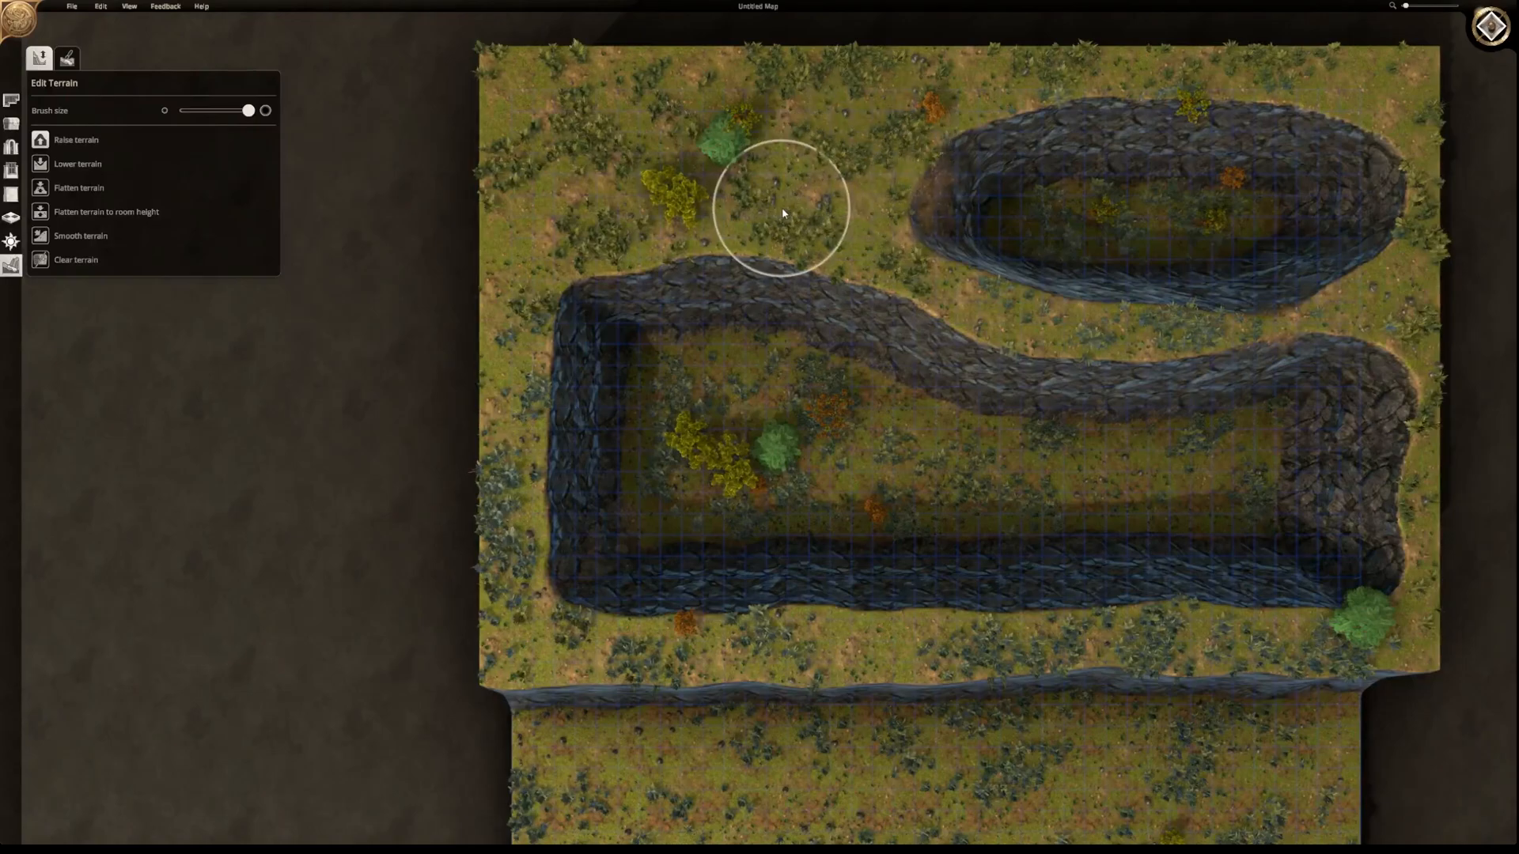
# - Raise a ridge with the largest brush to divide the lower hollow into west and east pits, and round their corners
pyautogui.moveTo(845, 338)
pyautogui.mouseDown()
pyautogui.moveTo(871, 346)
pyautogui.moveTo(870, 370)
pyautogui.moveTo(864, 342)
pyautogui.mouseUp()
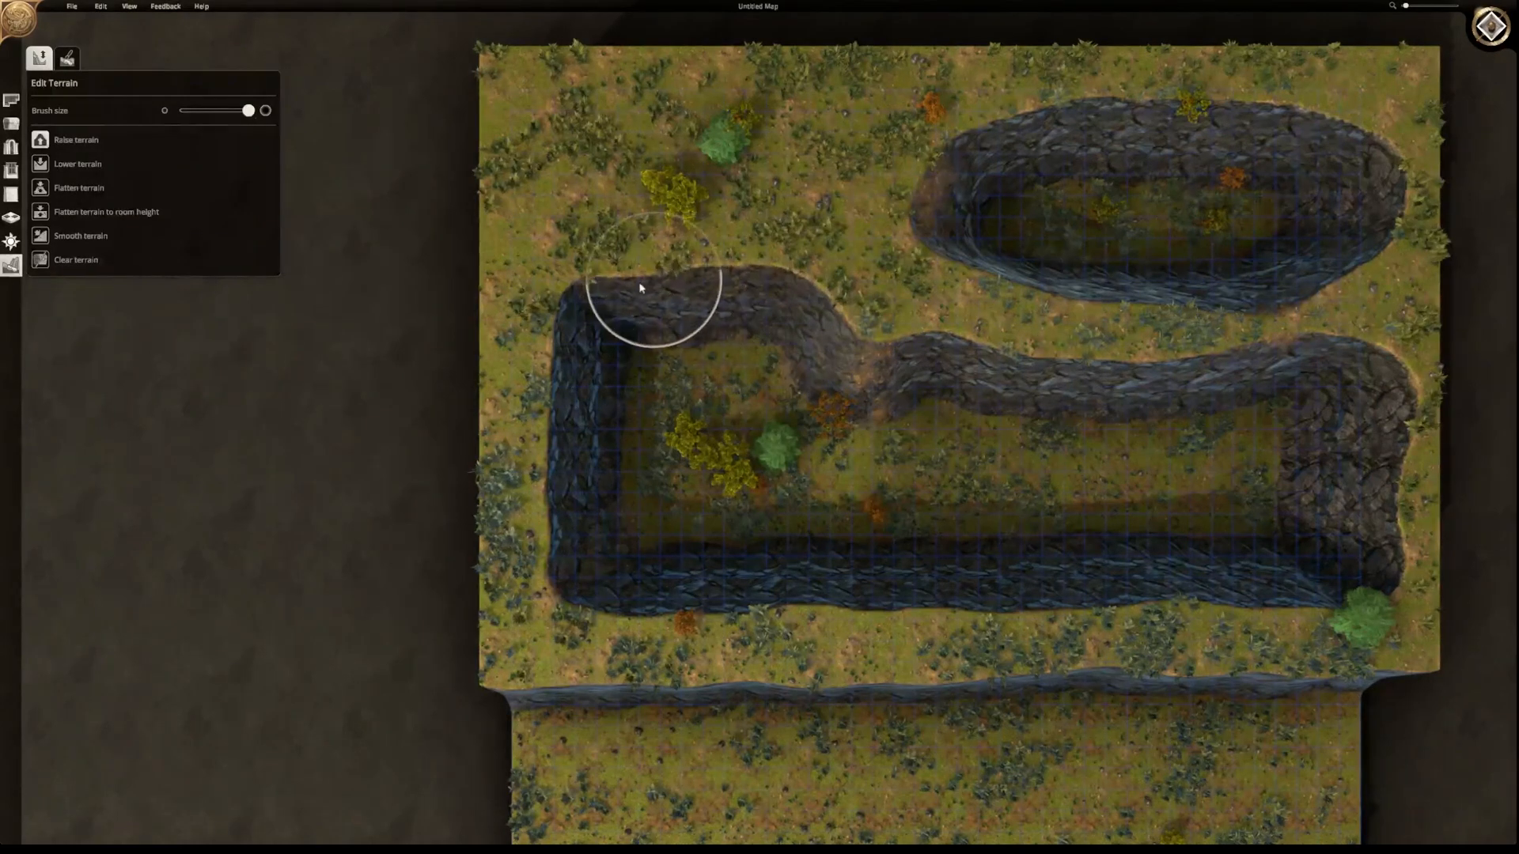
pyautogui.moveTo(559, 318)
pyautogui.mouseDown()
pyautogui.moveTo(532, 349)
pyautogui.moveTo(575, 301)
pyautogui.moveTo(526, 430)
pyautogui.moveTo(563, 592)
pyautogui.moveTo(609, 621)
pyautogui.moveTo(686, 625)
pyautogui.moveTo(785, 625)
pyautogui.moveTo(823, 599)
pyautogui.mouseUp()
pyautogui.moveTo(831, 579)
pyautogui.mouseDown()
pyautogui.moveTo(848, 498)
pyautogui.moveTo(838, 538)
pyautogui.moveTo(841, 508)
pyautogui.mouseUp()
pyautogui.moveTo(248, 110); pyautogui.dragTo(181, 110)
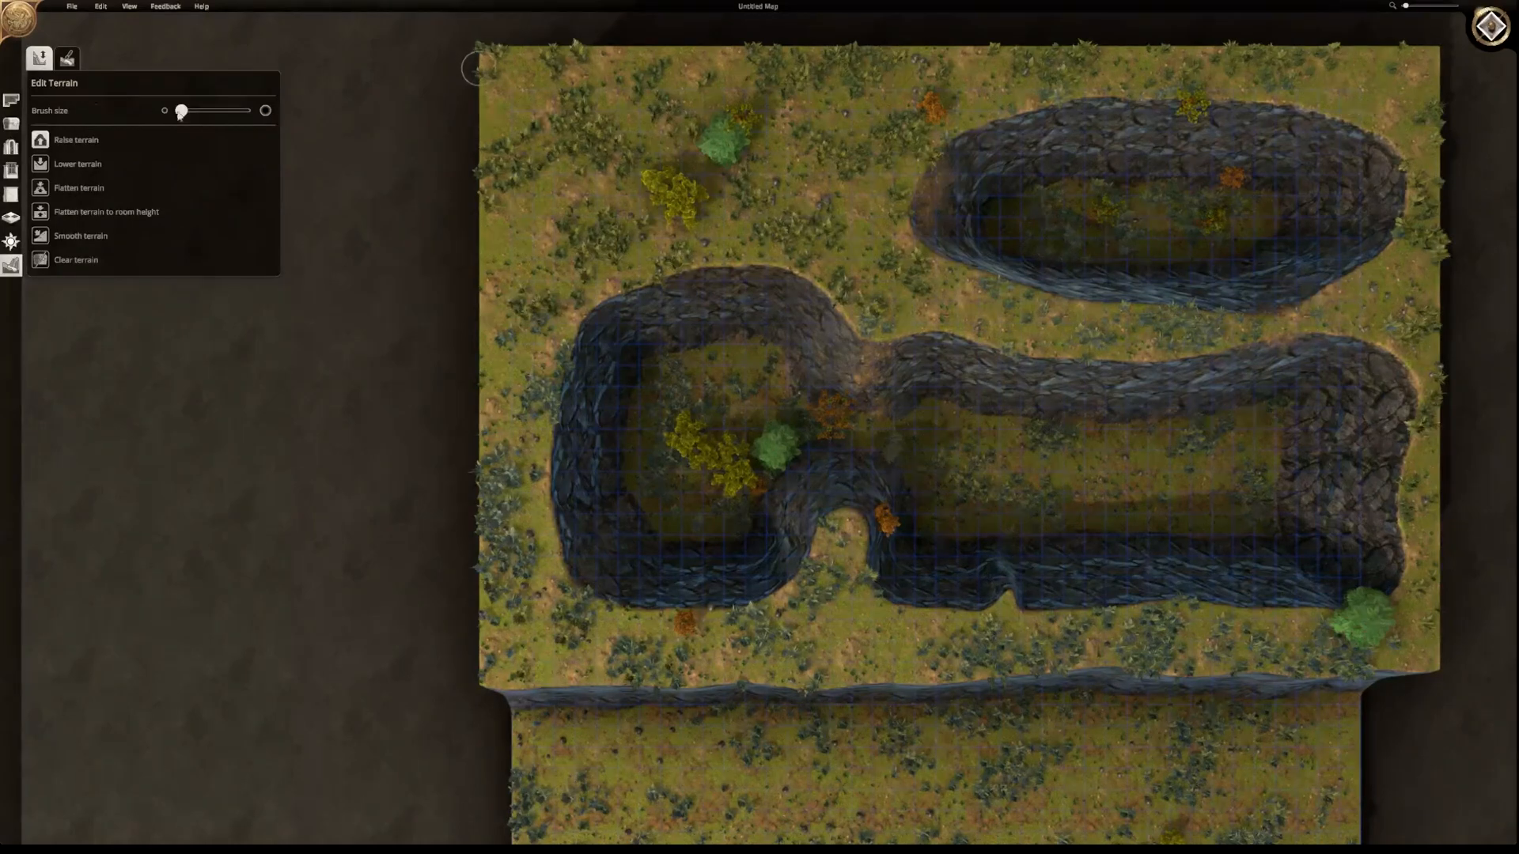
pyautogui.moveTo(181, 110); pyautogui.dragTo(269, 117)
pyautogui.moveTo(846, 529)
pyautogui.mouseDown()
pyautogui.moveTo(874, 360)
pyautogui.moveTo(862, 467)
pyautogui.moveTo(871, 396)
pyautogui.moveTo(909, 402)
pyautogui.moveTo(942, 359)
pyautogui.moveTo(974, 357)
pyautogui.moveTo(939, 370)
pyautogui.mouseUp()
pyautogui.moveTo(876, 552)
pyautogui.mouseDown()
pyautogui.moveTo(905, 596)
pyautogui.moveTo(957, 619)
pyautogui.mouseUp()
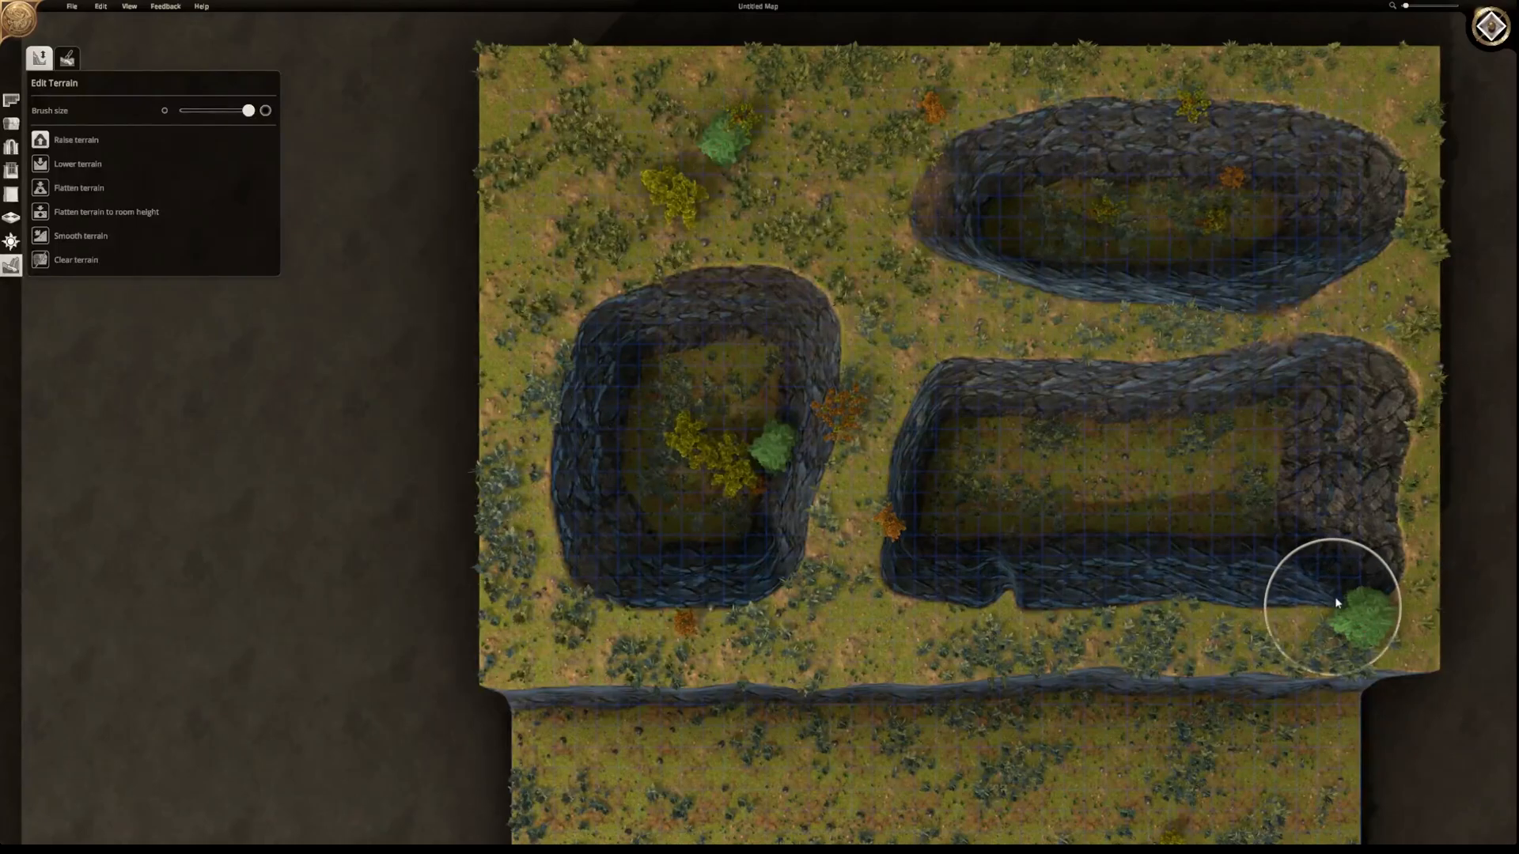
pyautogui.moveTo(1370, 568)
pyautogui.mouseDown()
pyautogui.moveTo(1347, 551)
pyautogui.moveTo(1334, 601)
pyautogui.moveTo(1402, 467)
pyautogui.moveTo(1390, 380)
pyautogui.moveTo(1338, 355)
pyautogui.moveTo(1302, 349)
pyautogui.moveTo(1388, 419)
pyautogui.moveTo(1316, 369)
pyautogui.moveTo(1068, 444)
pyautogui.mouseUp()
# - Lower the terrain south of the cliff with a medium brush into a basin widening toward the map edge, and fill it with water
pyautogui.moveTo(958, 752); pyautogui.dragTo(1010, 485, button='middle')
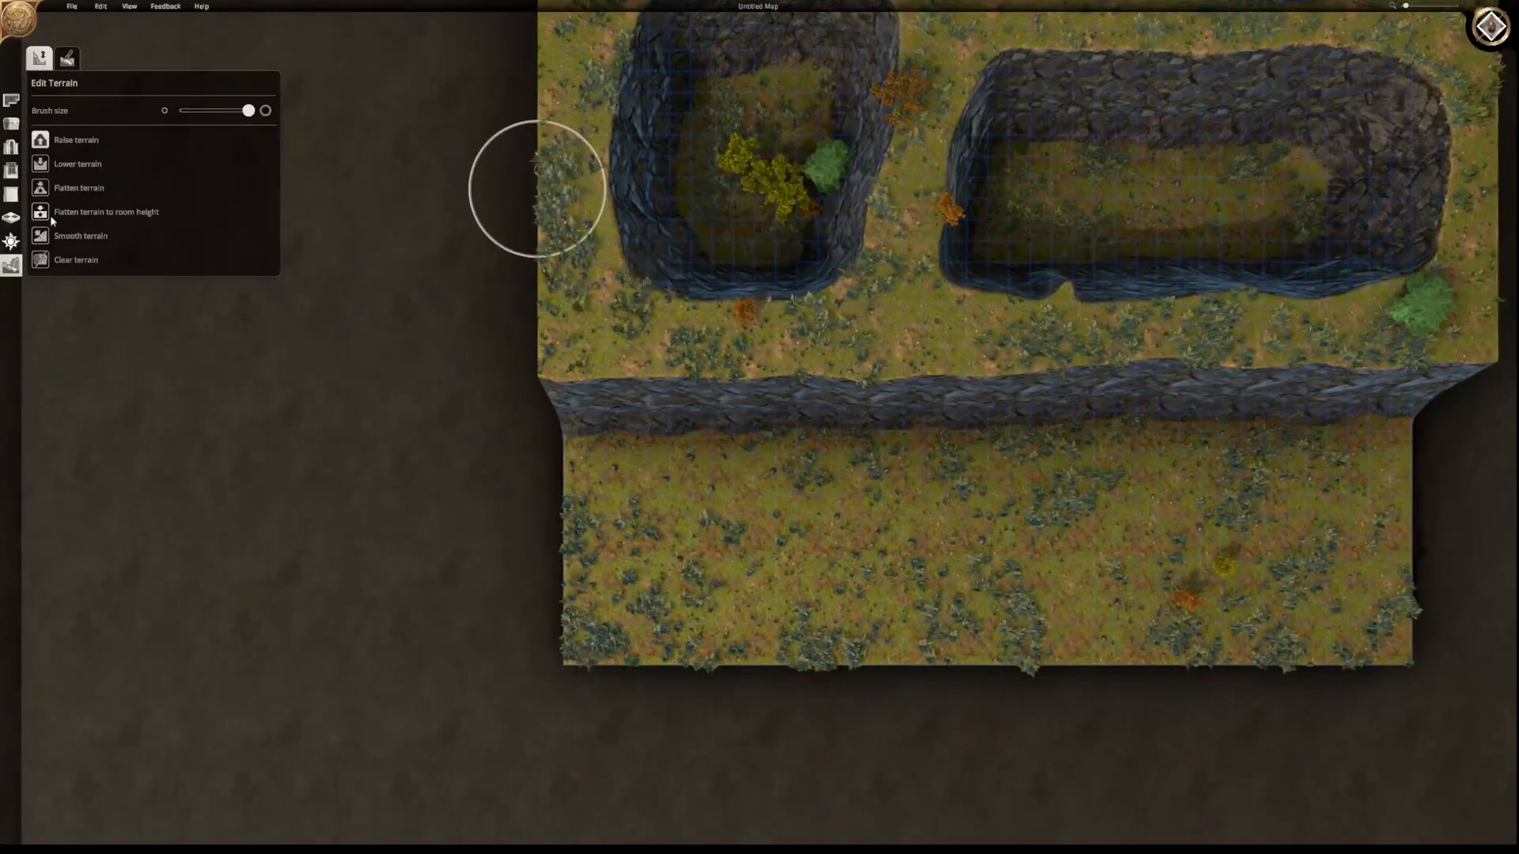
pyautogui.click(40, 164)
pyautogui.moveTo(250, 111); pyautogui.dragTo(214, 112)
pyautogui.moveTo(959, 626)
pyautogui.mouseDown()
pyautogui.moveTo(925, 666)
pyautogui.moveTo(935, 634)
pyautogui.mouseUp()
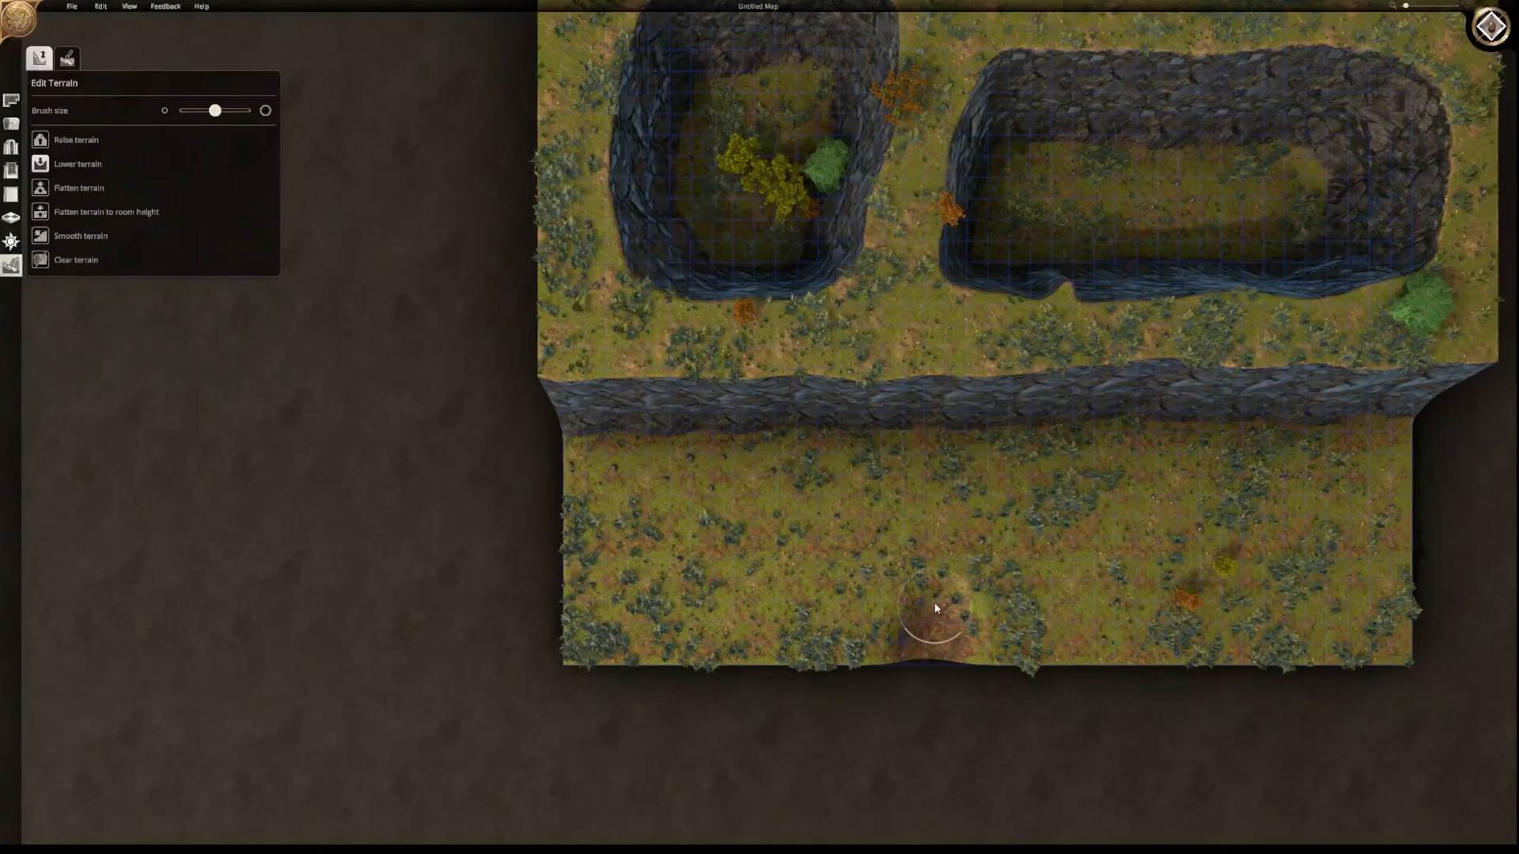
pyautogui.moveTo(949, 575)
pyautogui.mouseDown()
pyautogui.moveTo(987, 449)
pyautogui.moveTo(1015, 425)
pyautogui.moveTo(986, 517)
pyautogui.moveTo(1012, 642)
pyautogui.moveTo(986, 620)
pyautogui.moveTo(980, 577)
pyautogui.moveTo(970, 634)
pyautogui.moveTo(979, 541)
pyautogui.mouseUp()
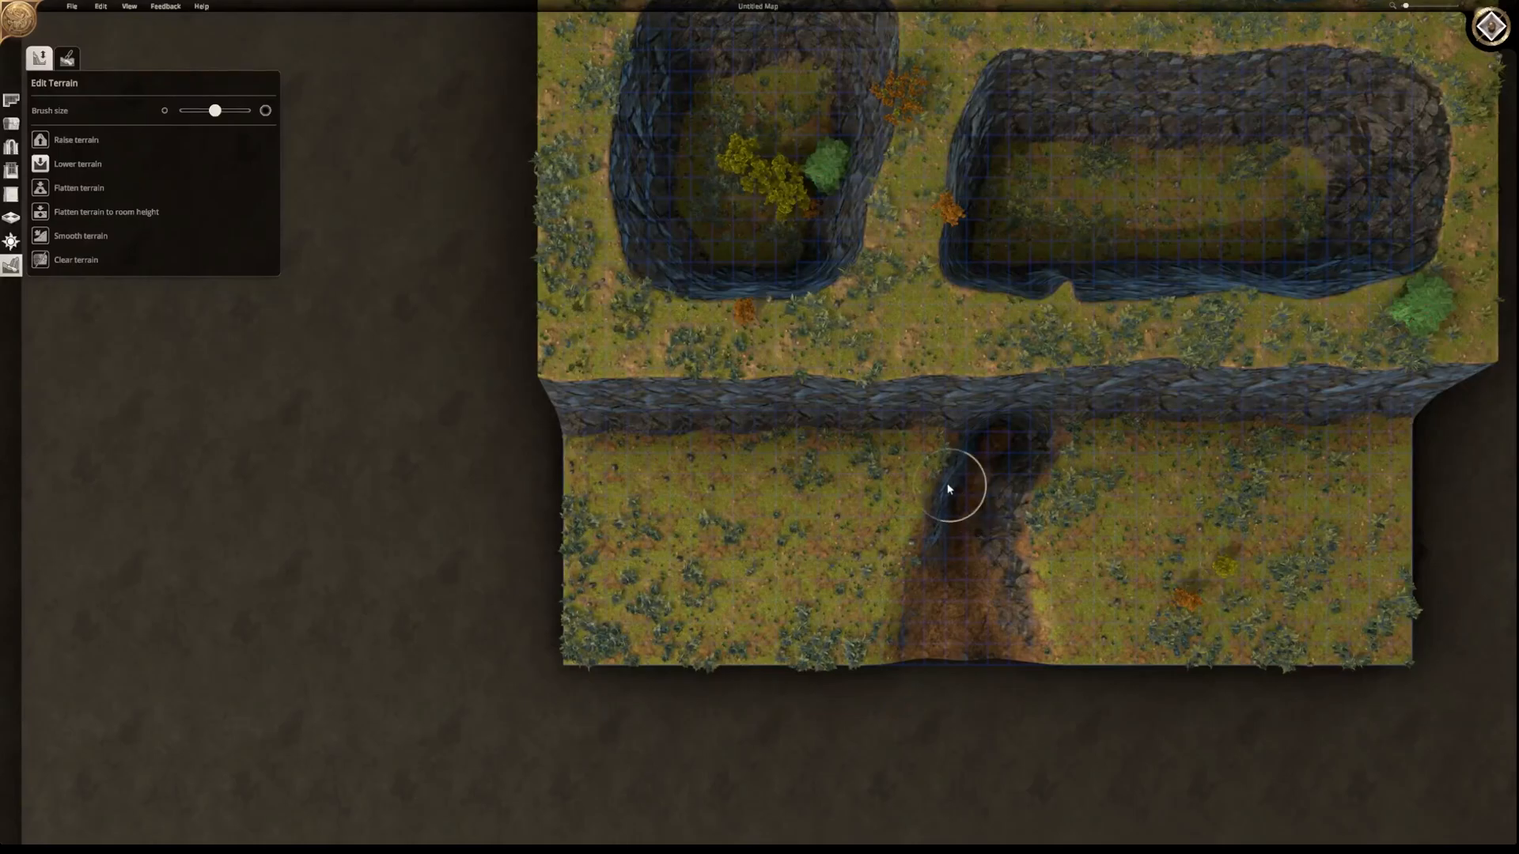
pyautogui.moveTo(927, 480)
pyautogui.mouseDown()
pyautogui.moveTo(939, 501)
pyautogui.moveTo(843, 610)
pyautogui.moveTo(837, 648)
pyautogui.moveTo(915, 584)
pyautogui.moveTo(916, 631)
pyautogui.moveTo(999, 541)
pyautogui.moveTo(1019, 540)
pyautogui.mouseUp()
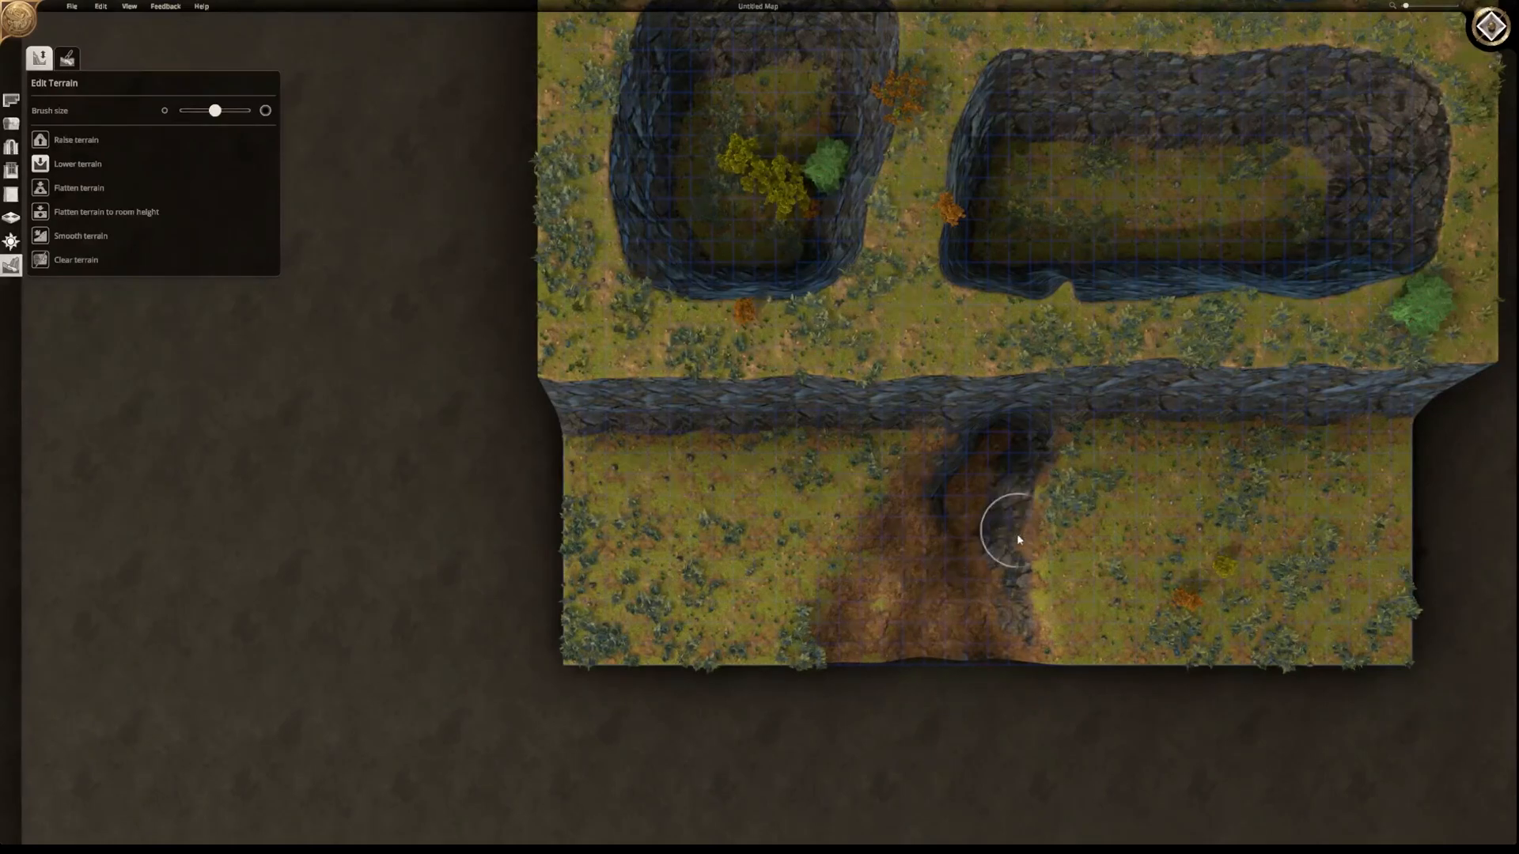
pyautogui.moveTo(1075, 581)
pyautogui.mouseDown()
pyautogui.moveTo(1123, 584)
pyautogui.moveTo(1180, 642)
pyautogui.moveTo(1108, 648)
pyautogui.moveTo(989, 568)
pyautogui.moveTo(978, 537)
pyautogui.moveTo(937, 574)
pyautogui.moveTo(929, 625)
pyautogui.mouseUp()
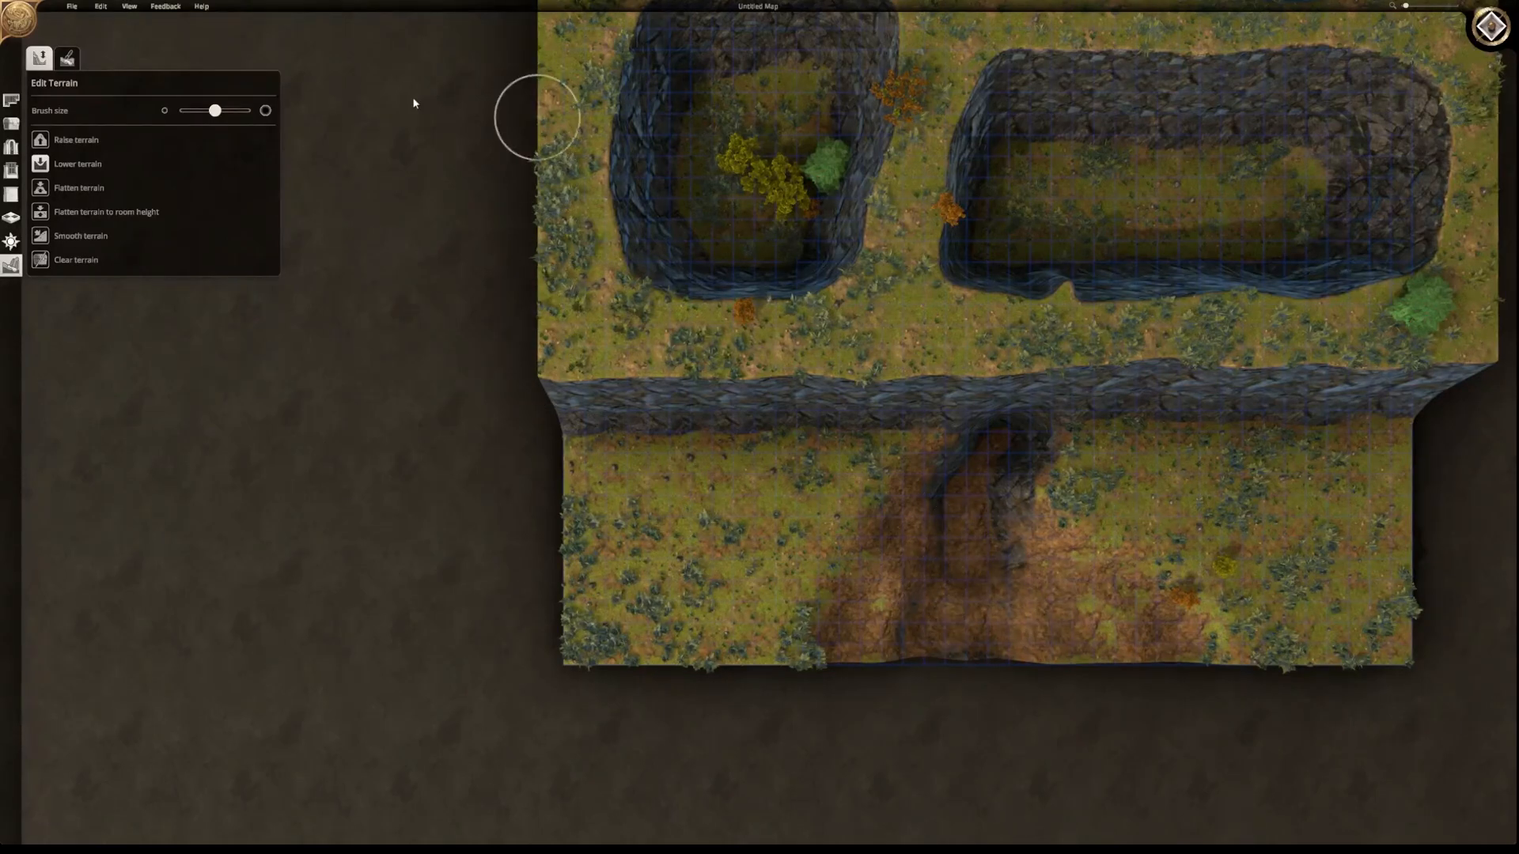
pyautogui.click(68, 59)
pyautogui.click(56, 209)
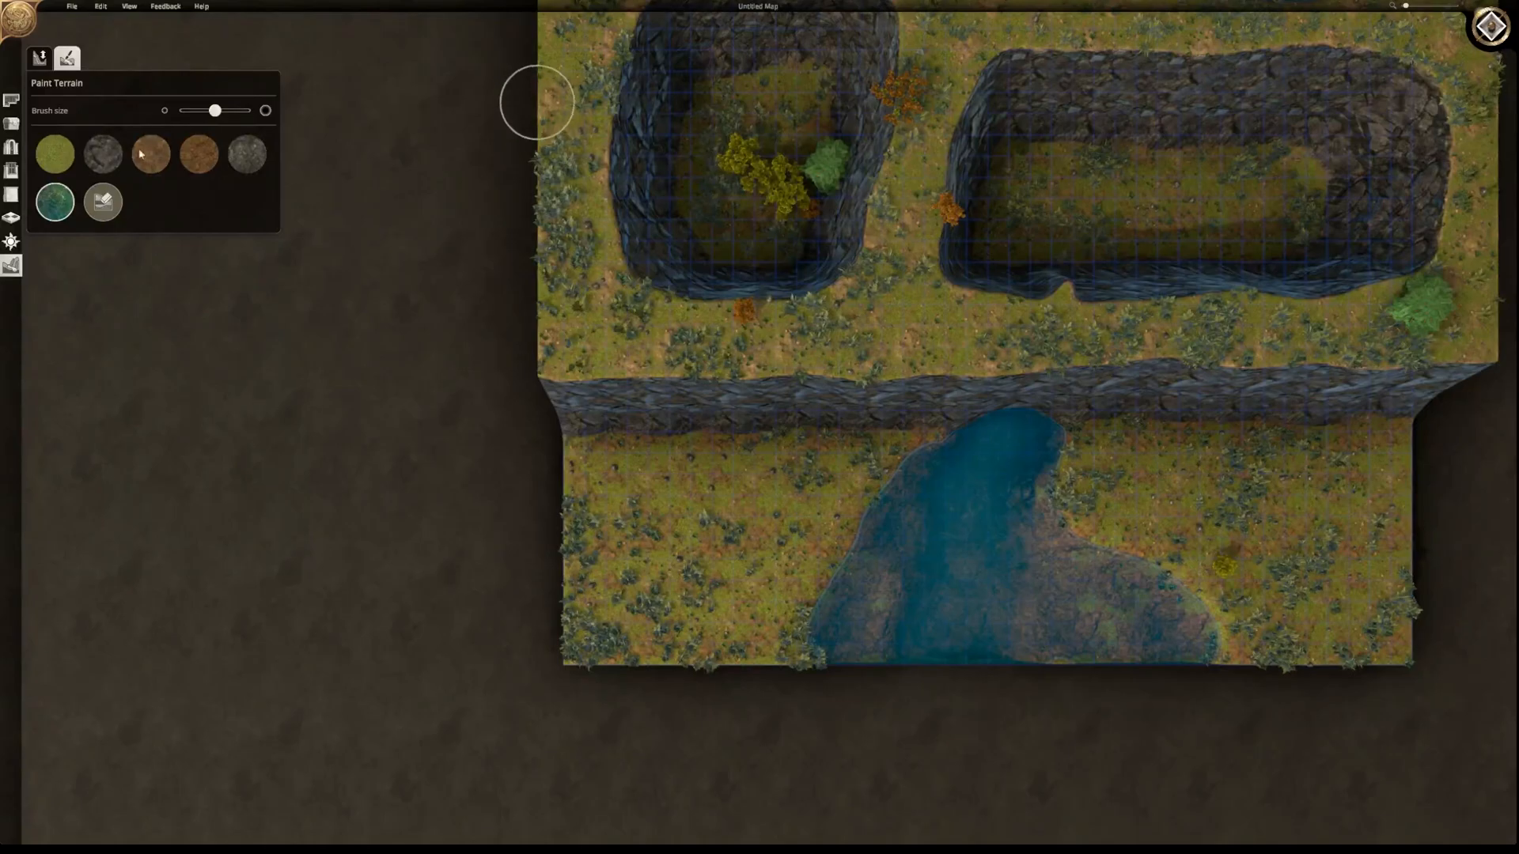
# - Flatten a narrow passage to room height with a small brush from the water through the cliff into the southeast pit, and check it in perspective
pyautogui.click(39, 58)
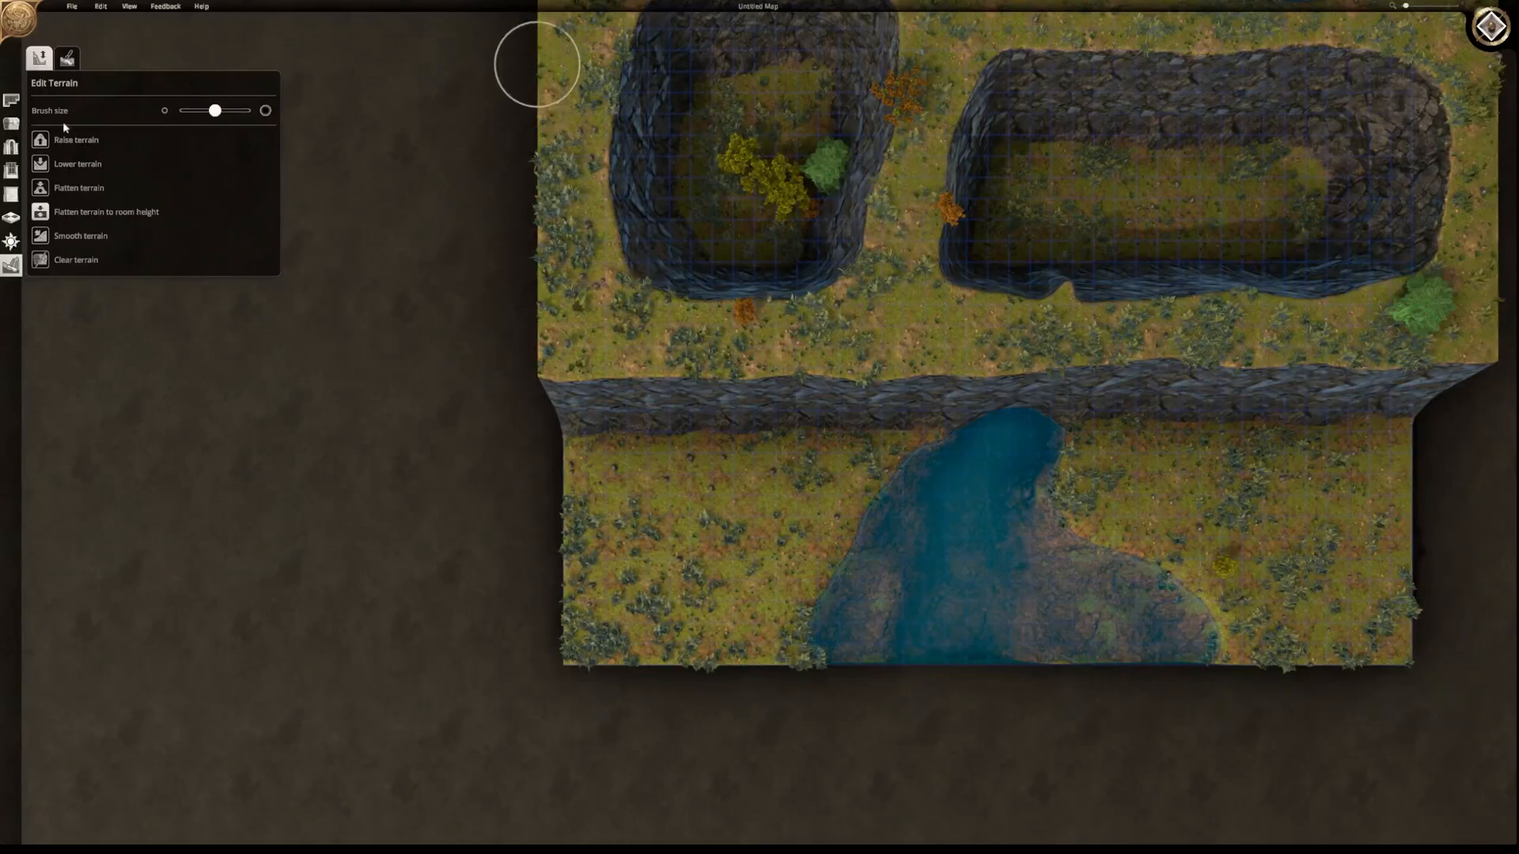
pyautogui.moveTo(217, 113); pyautogui.dragTo(195, 112)
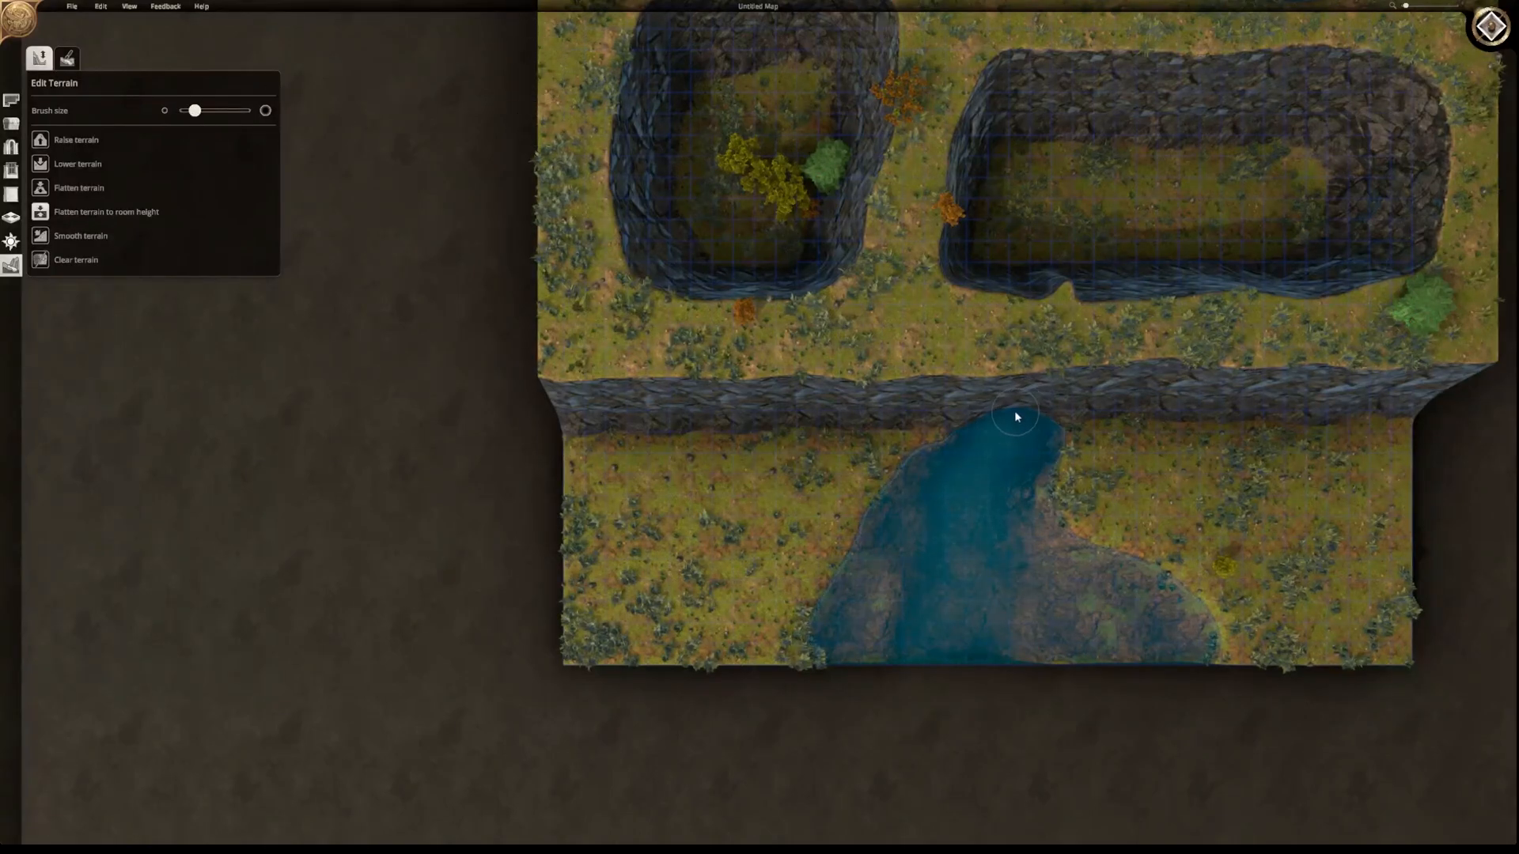
pyautogui.moveTo(1017, 408)
pyautogui.mouseDown()
pyautogui.moveTo(1018, 278)
pyautogui.moveTo(1043, 394)
pyautogui.moveTo(1045, 304)
pyautogui.mouseUp()
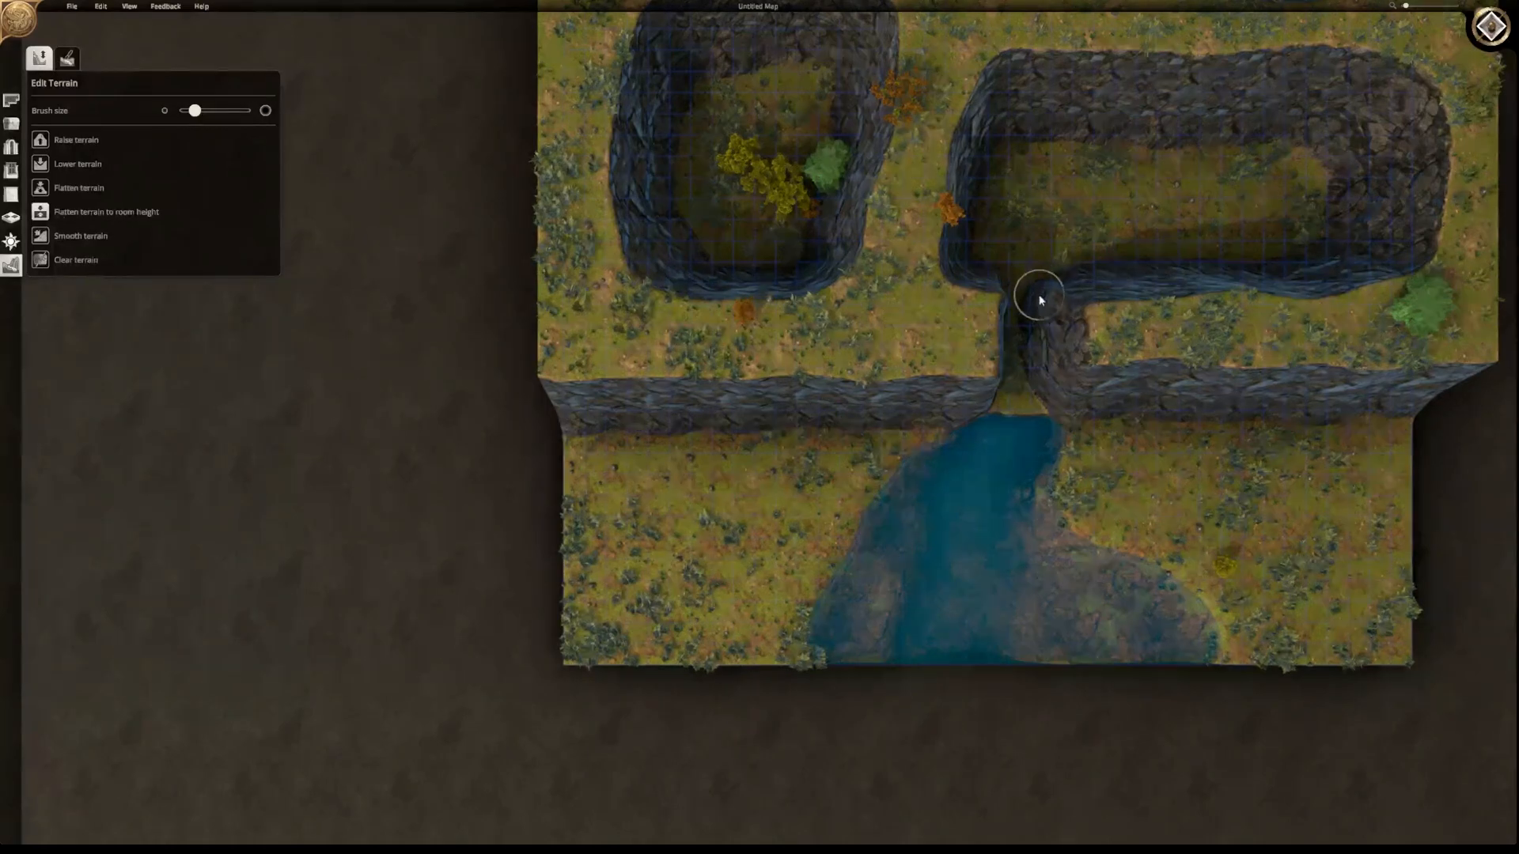
pyautogui.moveTo(1038, 337); pyautogui.dragTo(1033, 344)
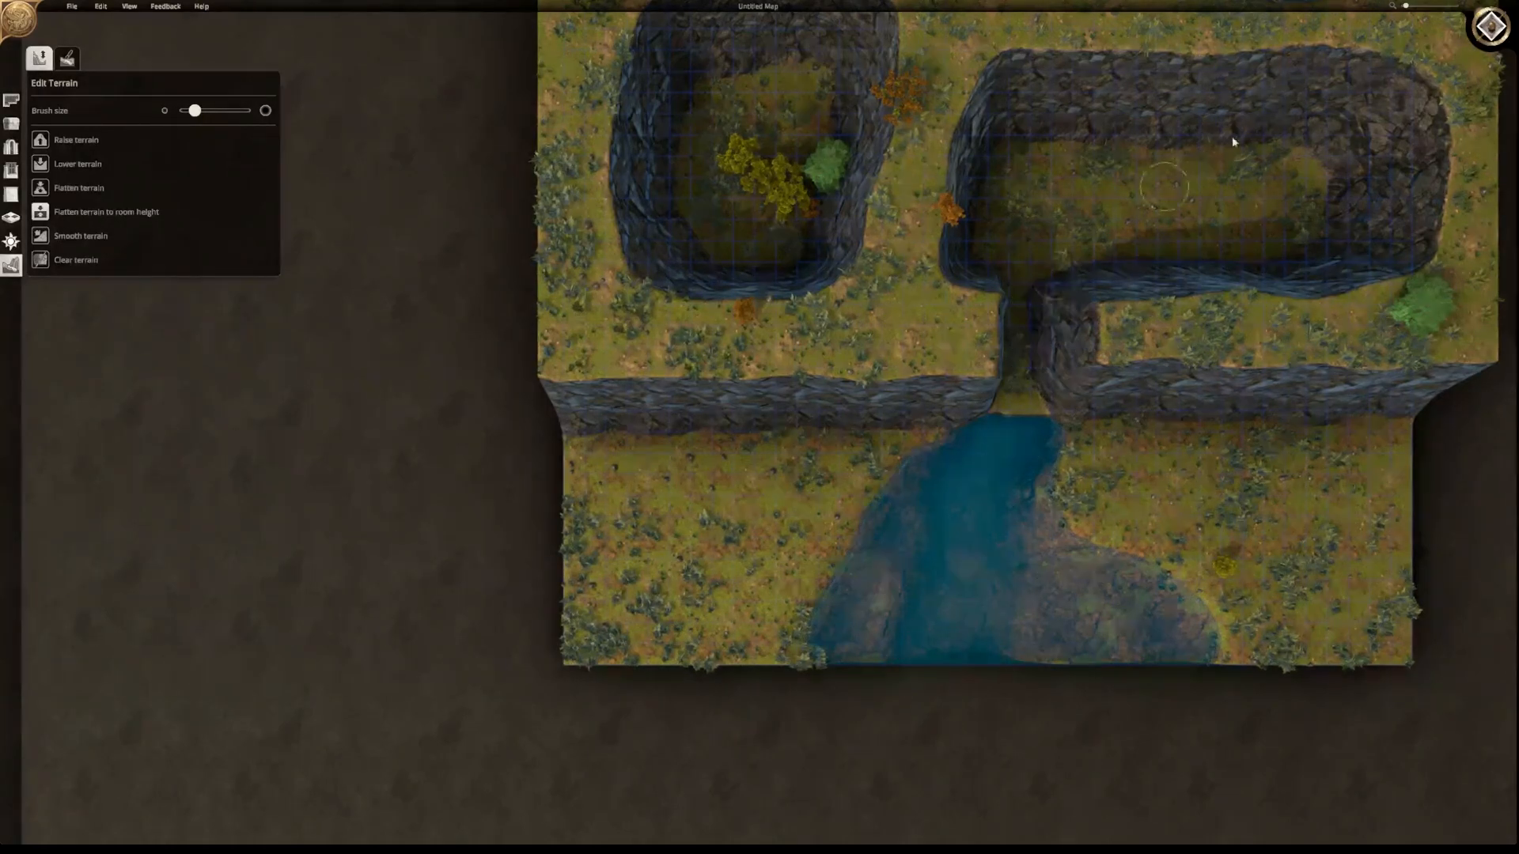
pyautogui.click(1497, 29)
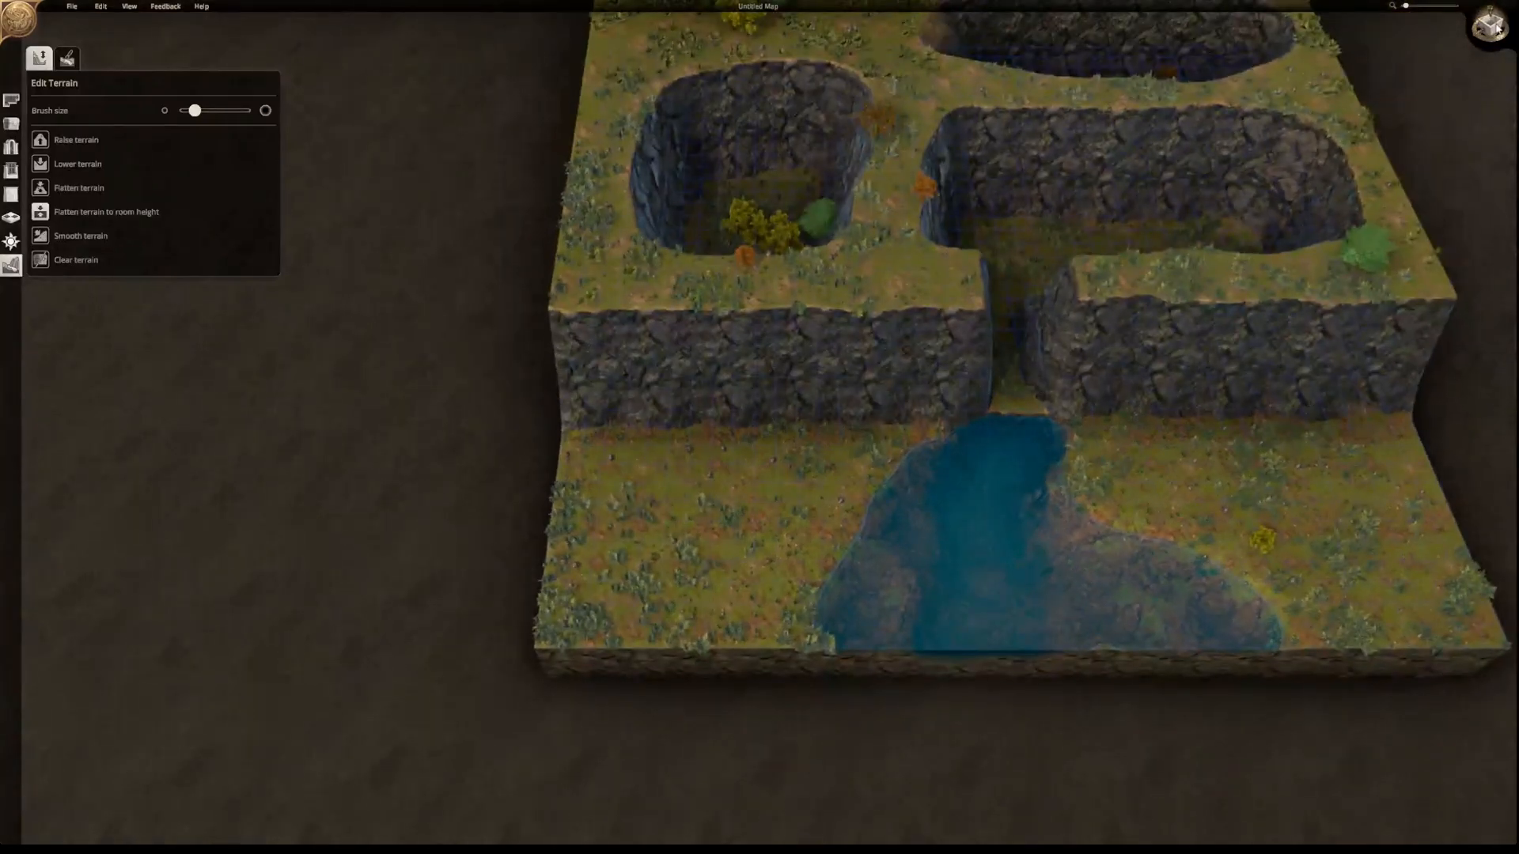
pyautogui.click(1497, 28)
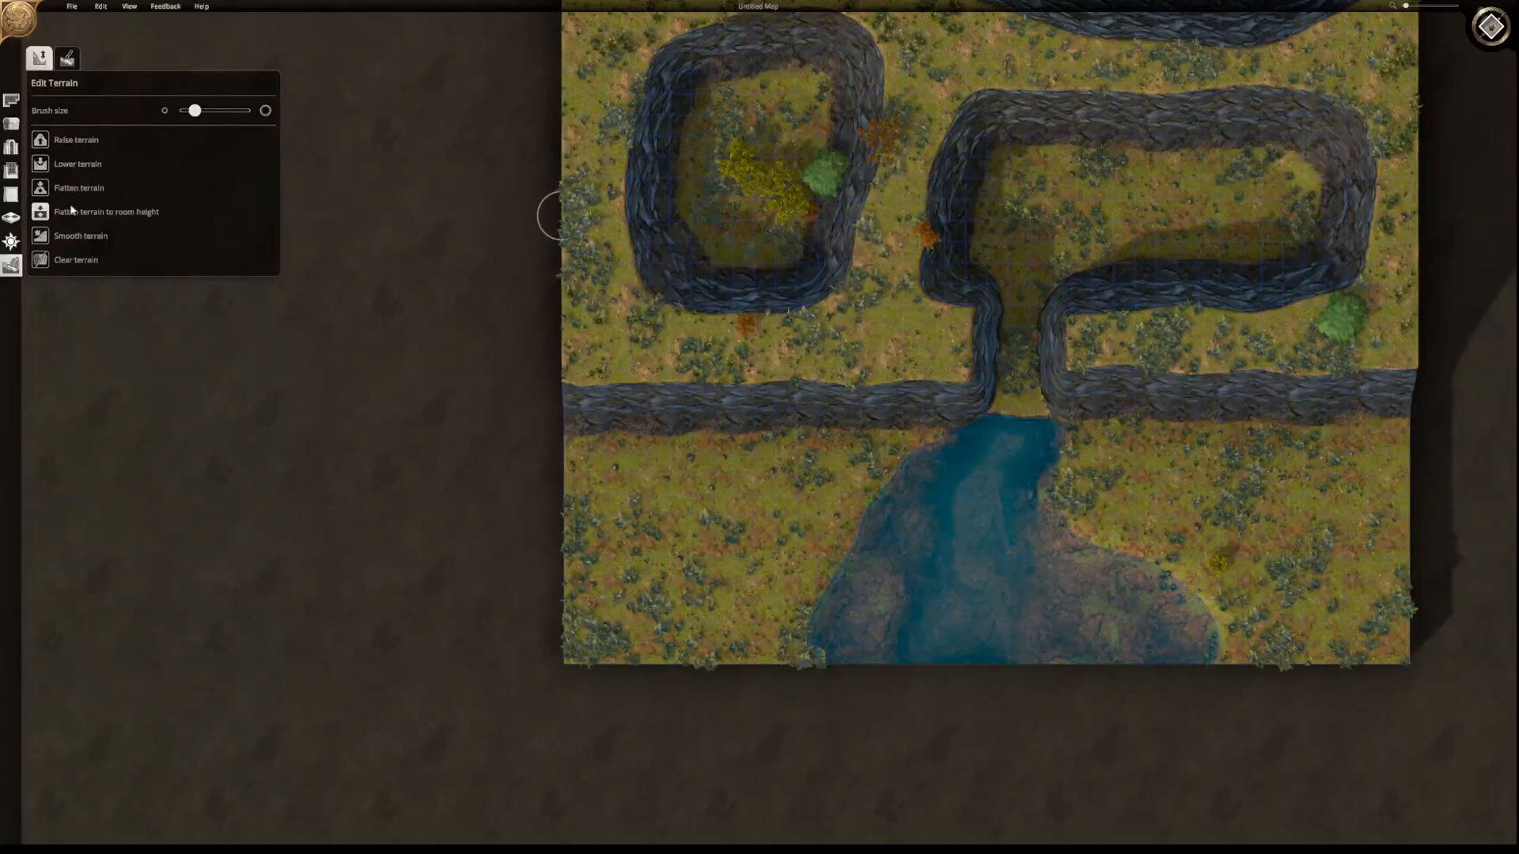
# - Lower the terrain along the entrance passage and the southeast pit's south side to extend the lake's water inside
pyautogui.click(47, 159)
pyautogui.moveTo(1018, 422); pyautogui.dragTo(1018, 383)
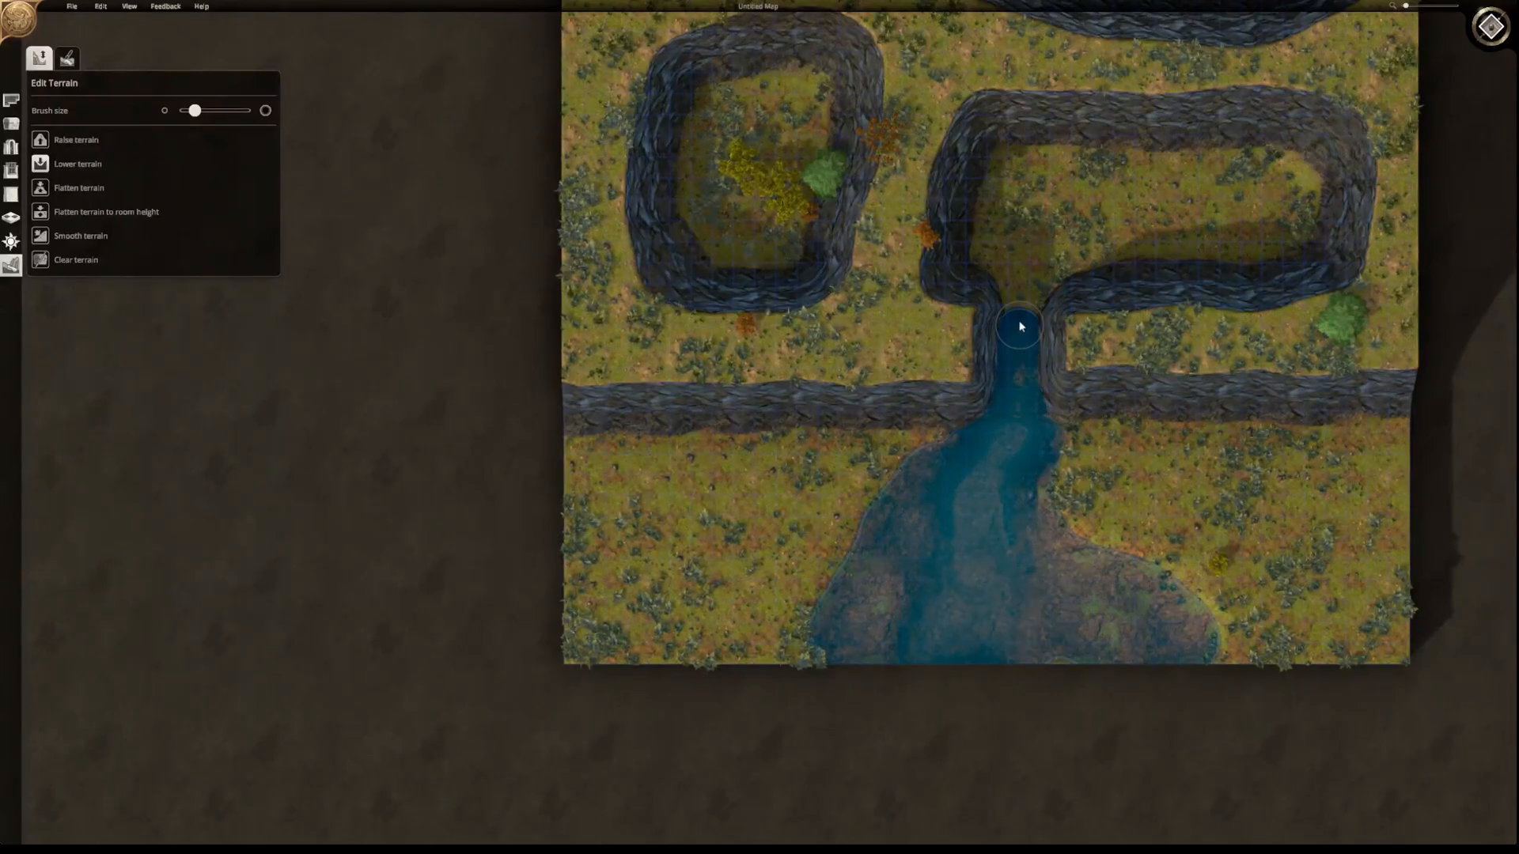
pyautogui.moveTo(995, 278)
pyautogui.mouseDown()
pyautogui.moveTo(1055, 277)
pyautogui.moveTo(979, 248)
pyautogui.moveTo(1184, 253)
pyautogui.mouseUp()
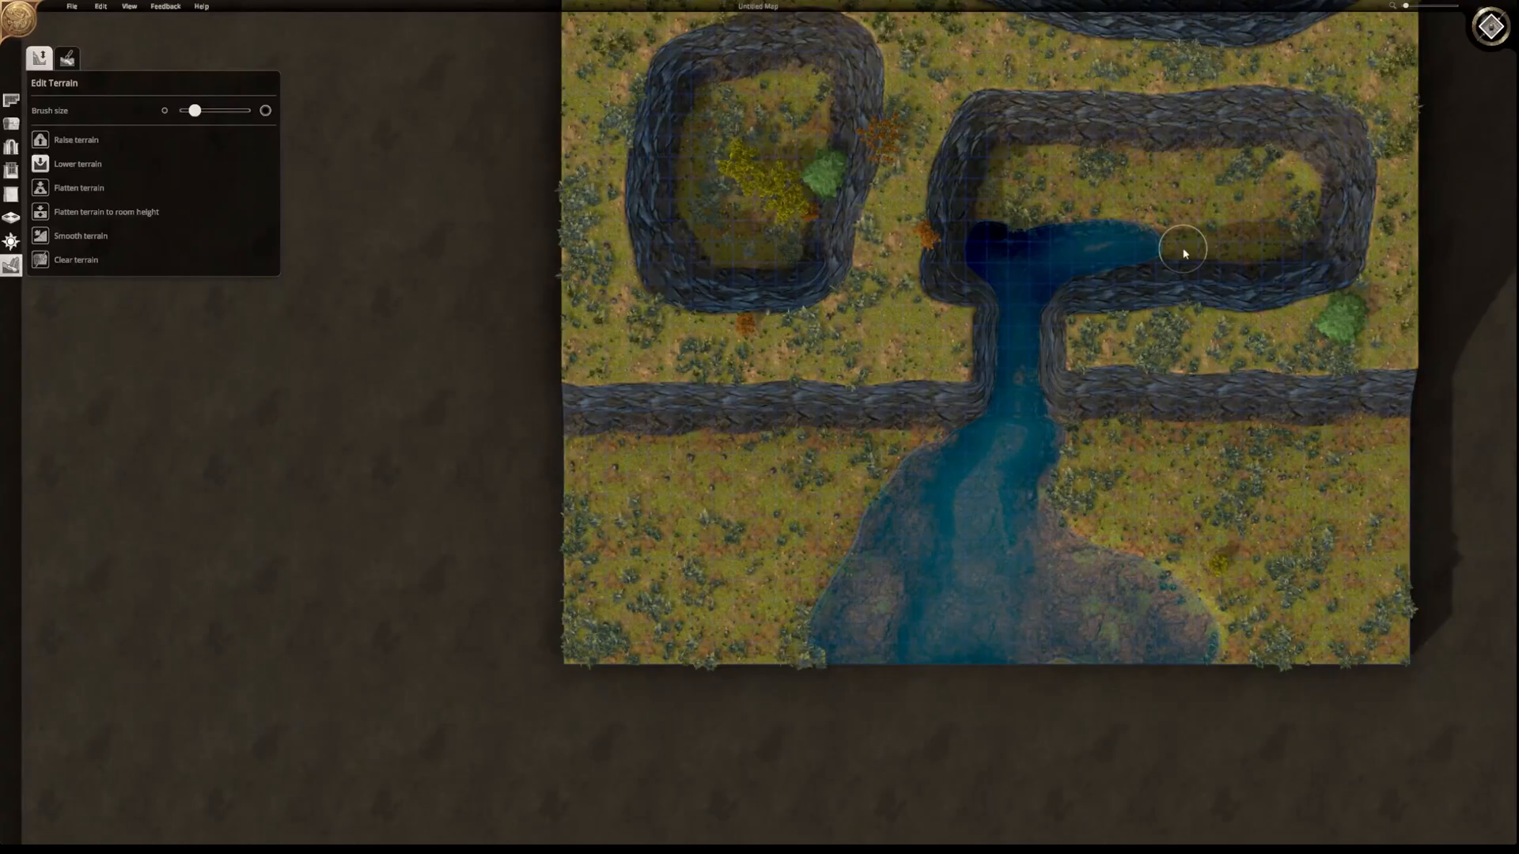
pyautogui.moveTo(1000, 467); pyautogui.dragTo(940, 484, button='middle')
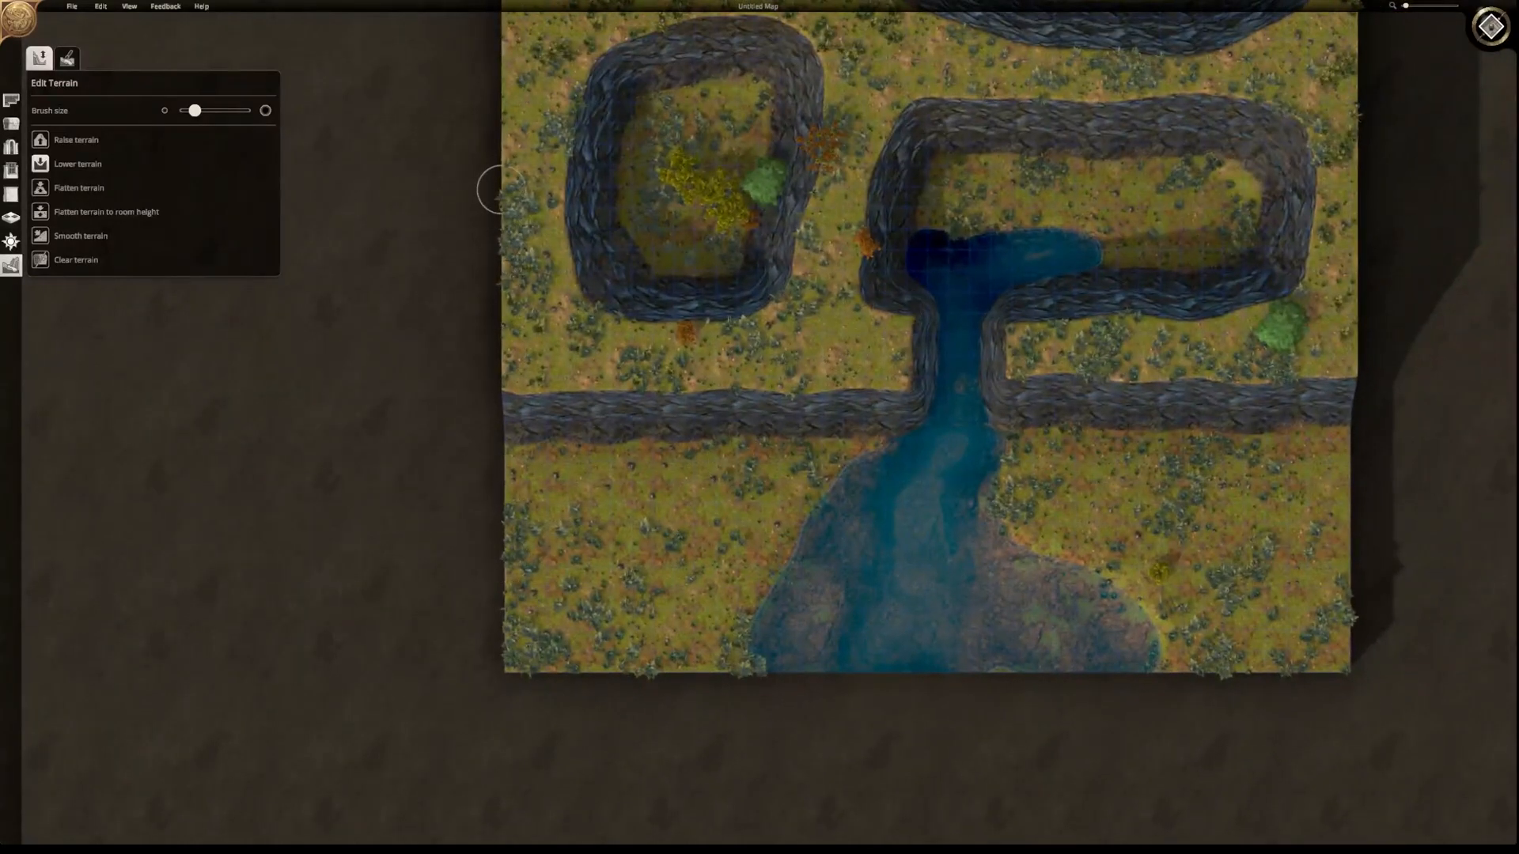
# - Lower the ridge between the west and southeast pits with a small brush and flatten it to room height as a connecting passage
pyautogui.click(68, 58)
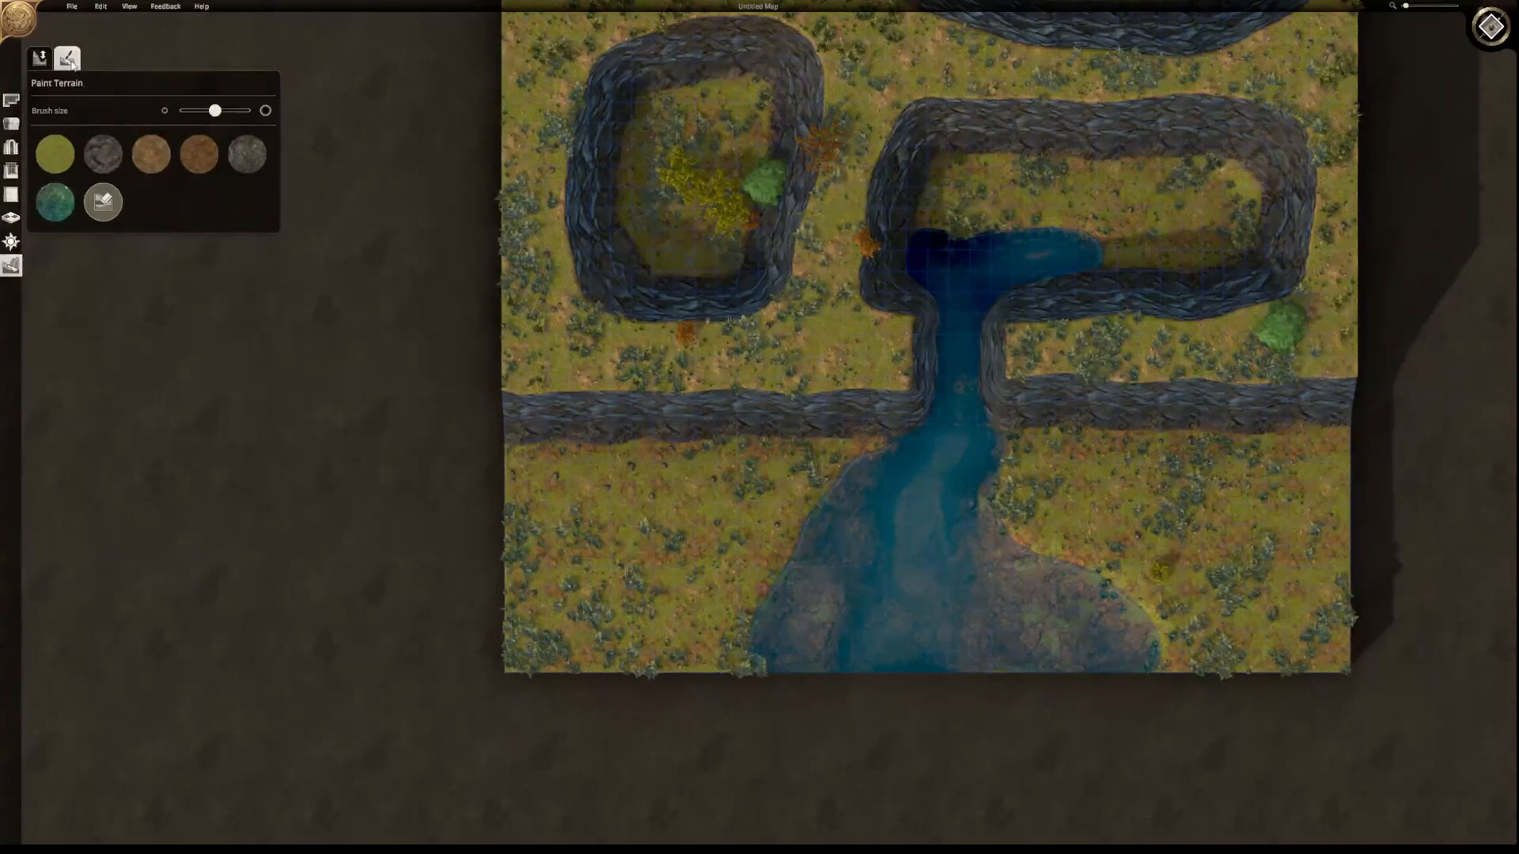
pyautogui.click(40, 58)
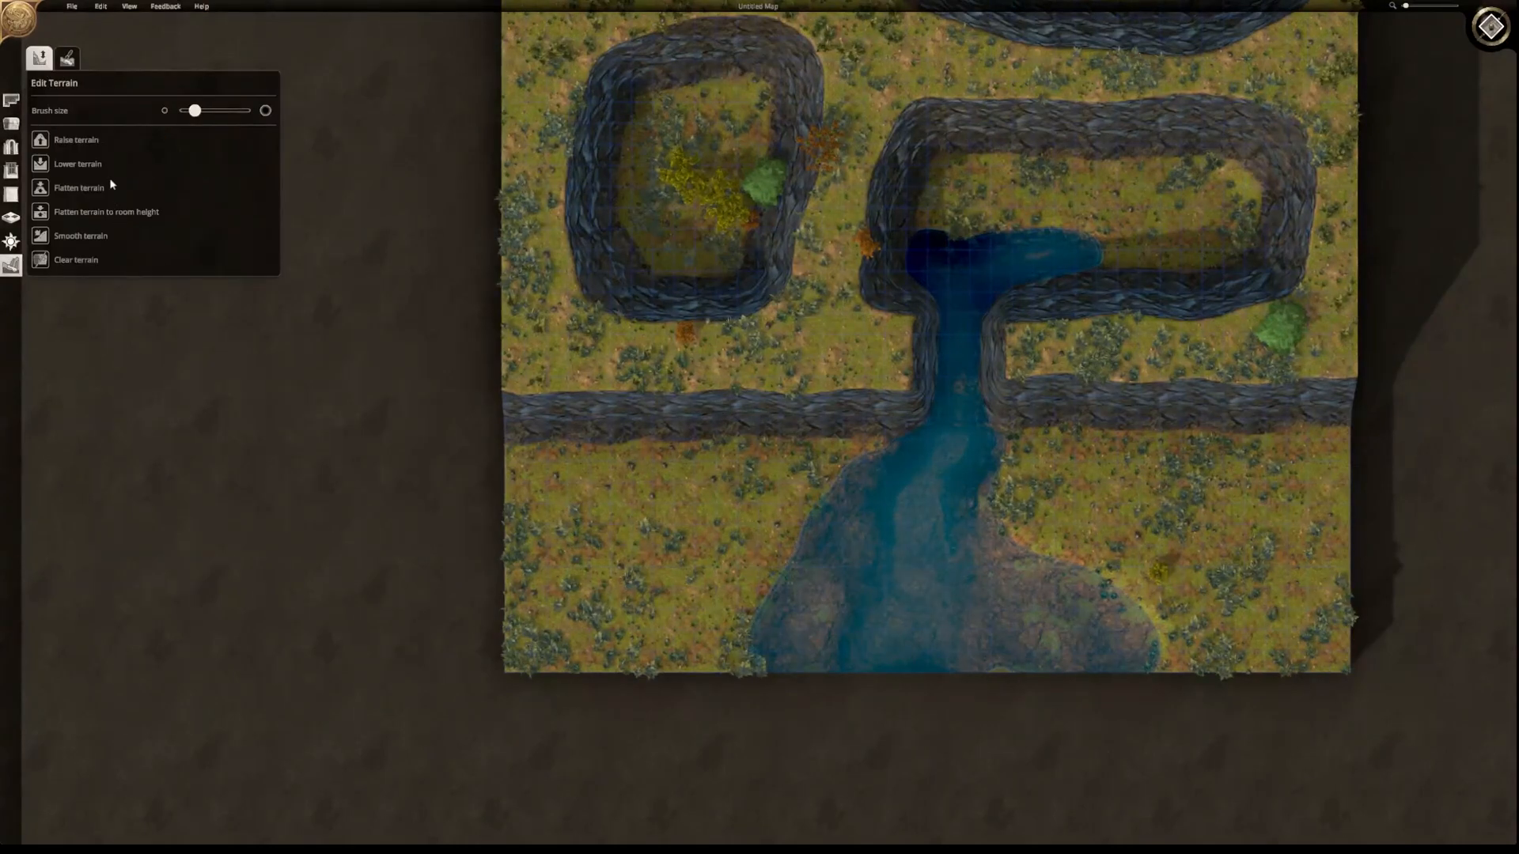
pyautogui.click(43, 163)
pyautogui.moveTo(878, 180)
pyautogui.mouseDown()
pyautogui.moveTo(799, 161)
pyautogui.moveTo(825, 166)
pyautogui.mouseUp()
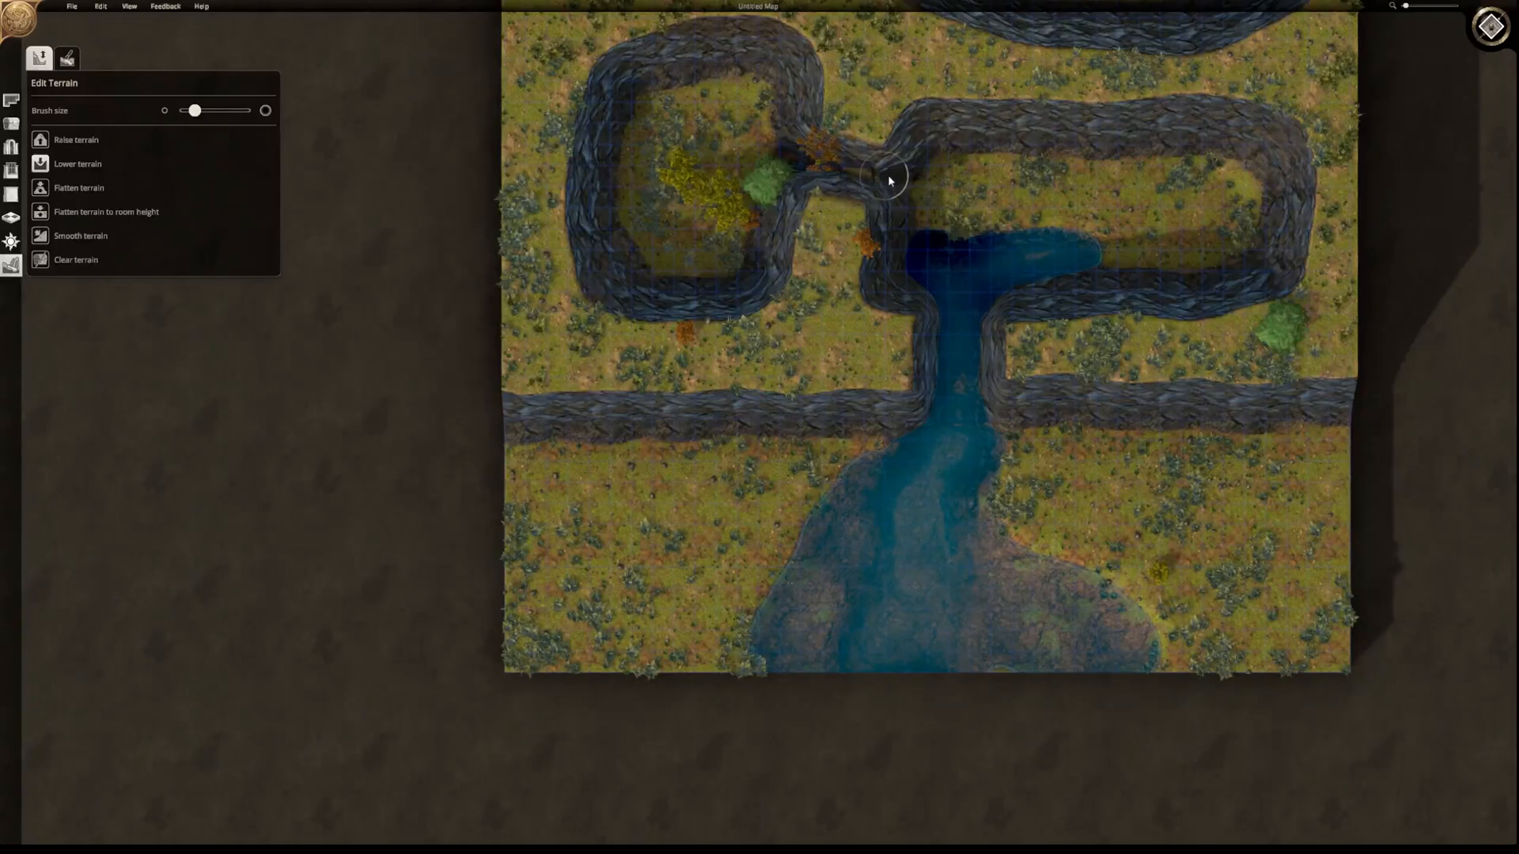
pyautogui.moveTo(849, 180); pyautogui.dragTo(833, 181)
pyautogui.click(65, 213)
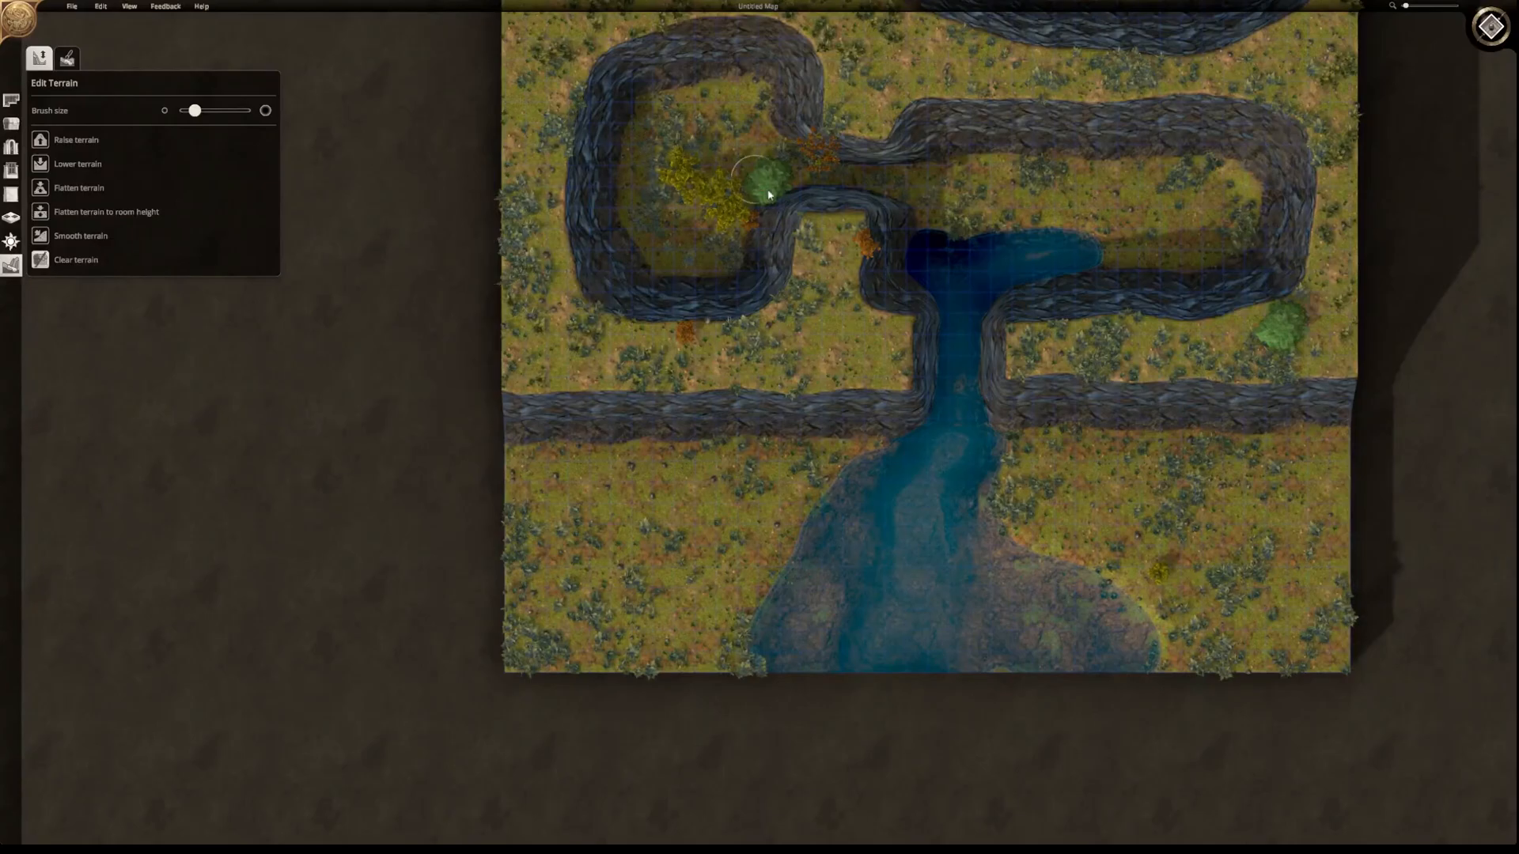
# - Clear the trees and bushes from the connecting passage, the west pit and the oval northeast pit
pyautogui.moveTo(775, 174); pyautogui.dragTo(808, 176)
pyautogui.moveTo(740, 98)
pyautogui.mouseDown()
pyautogui.moveTo(678, 173)
pyautogui.moveTo(760, 211)
pyautogui.mouseUp()
pyautogui.moveTo(698, 281); pyautogui.dragTo(625, 216)
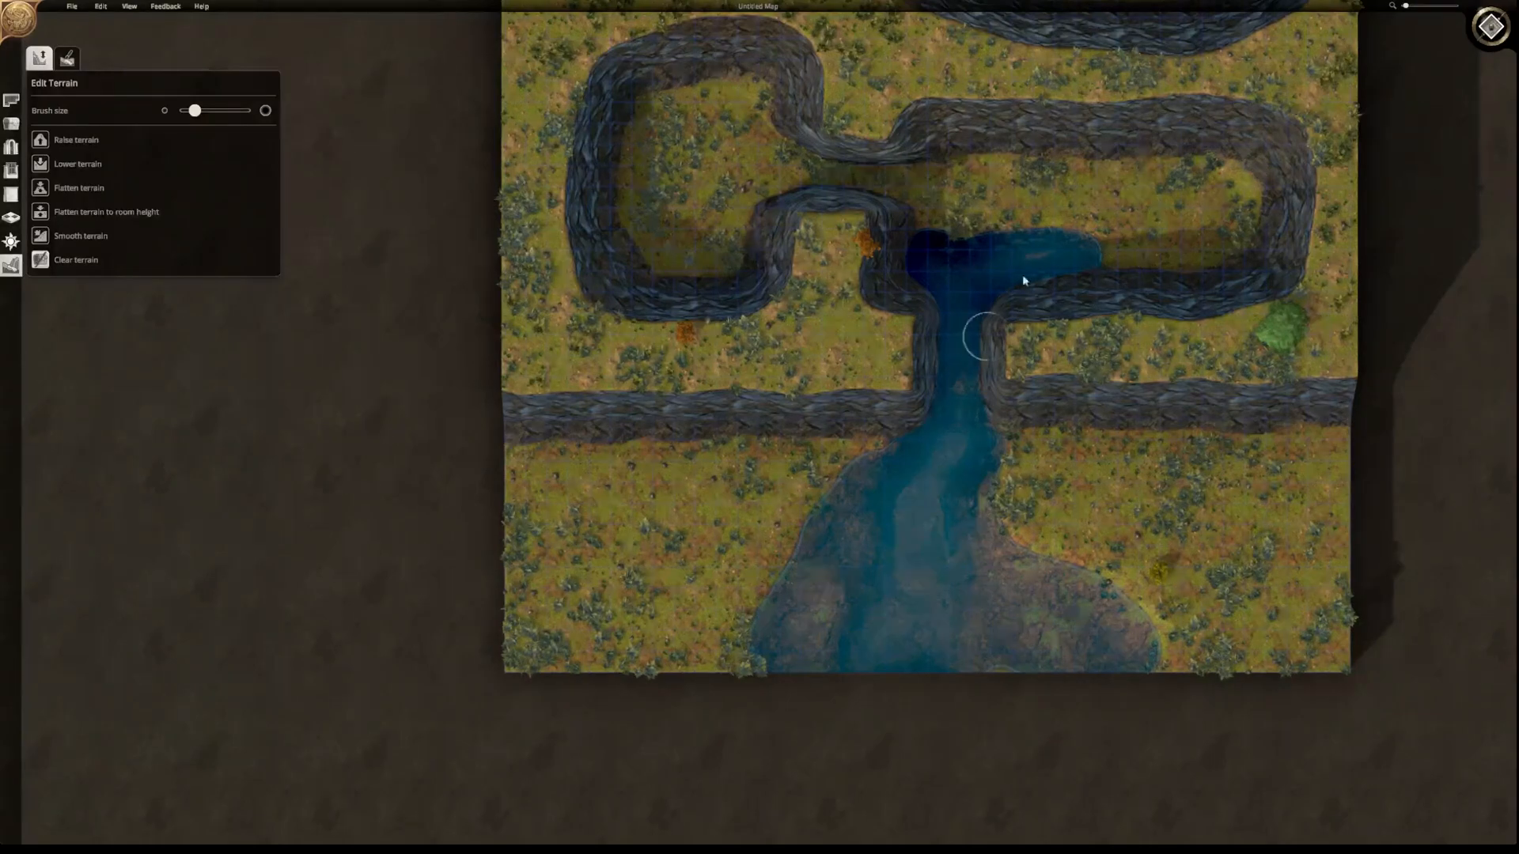
pyautogui.moveTo(1057, 125); pyautogui.dragTo(1026, 468, button='right')
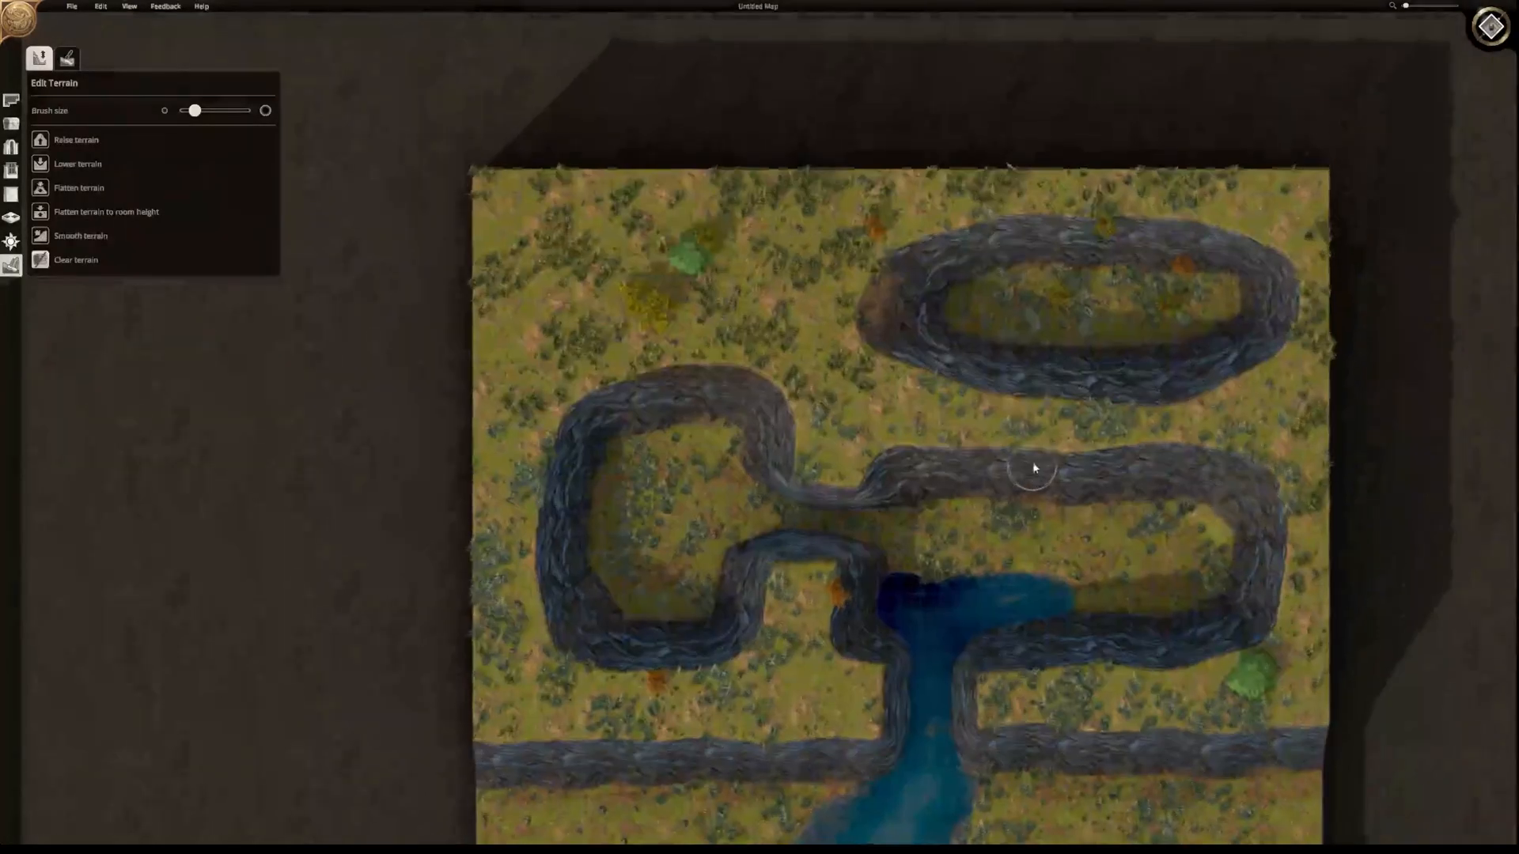
pyautogui.moveTo(1084, 235); pyautogui.dragTo(949, 246)
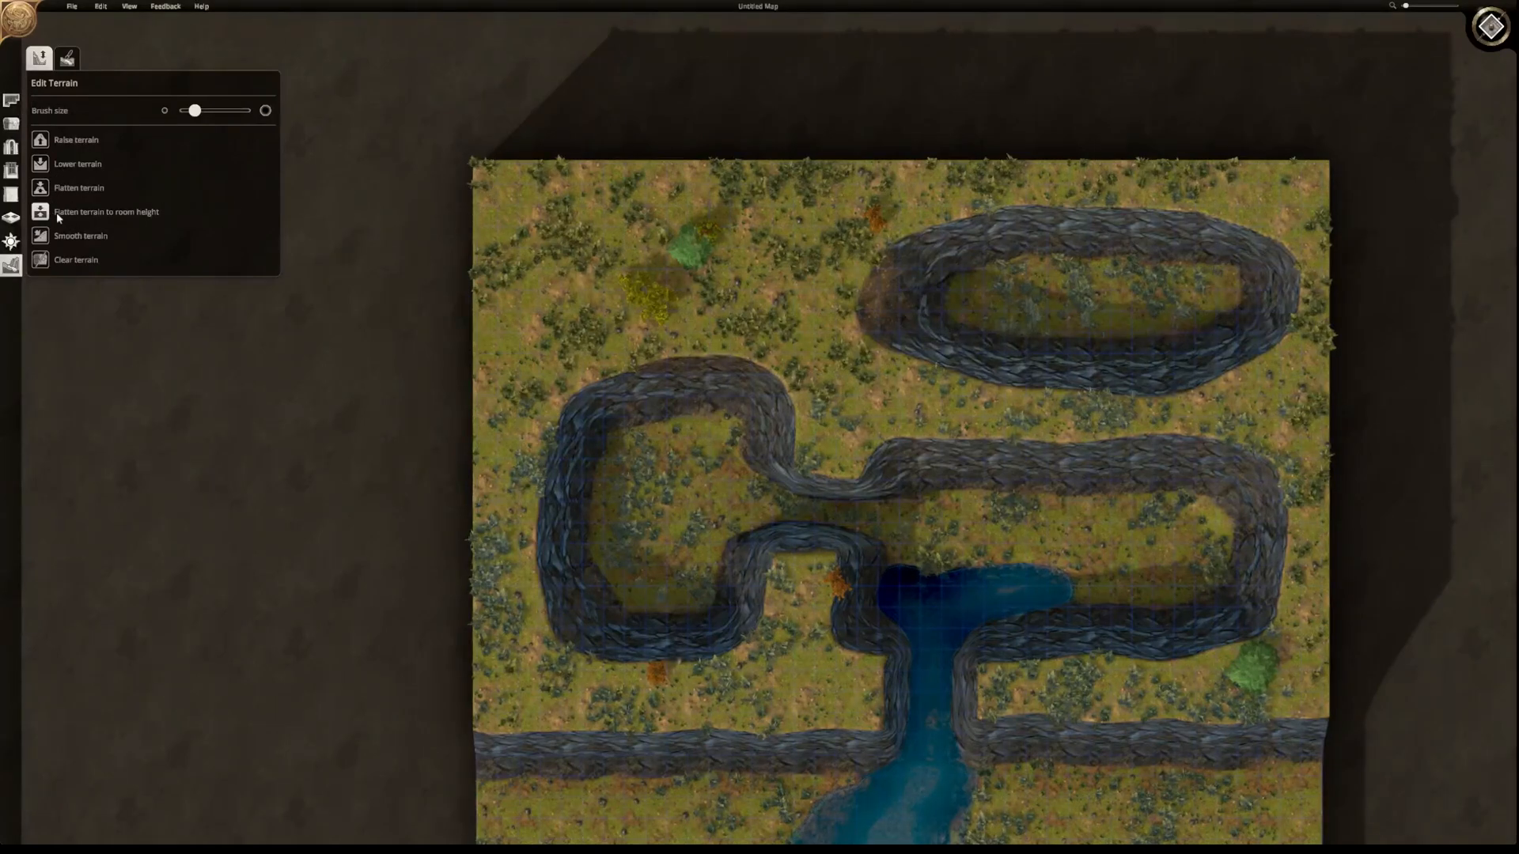
# - Flatten a narrow diagonal passage to room height between the west pit and the oval northeast pit
pyautogui.moveTo(734, 381)
pyautogui.mouseDown()
pyautogui.moveTo(844, 325)
pyautogui.moveTo(942, 308)
pyautogui.moveTo(865, 303)
pyautogui.mouseUp()
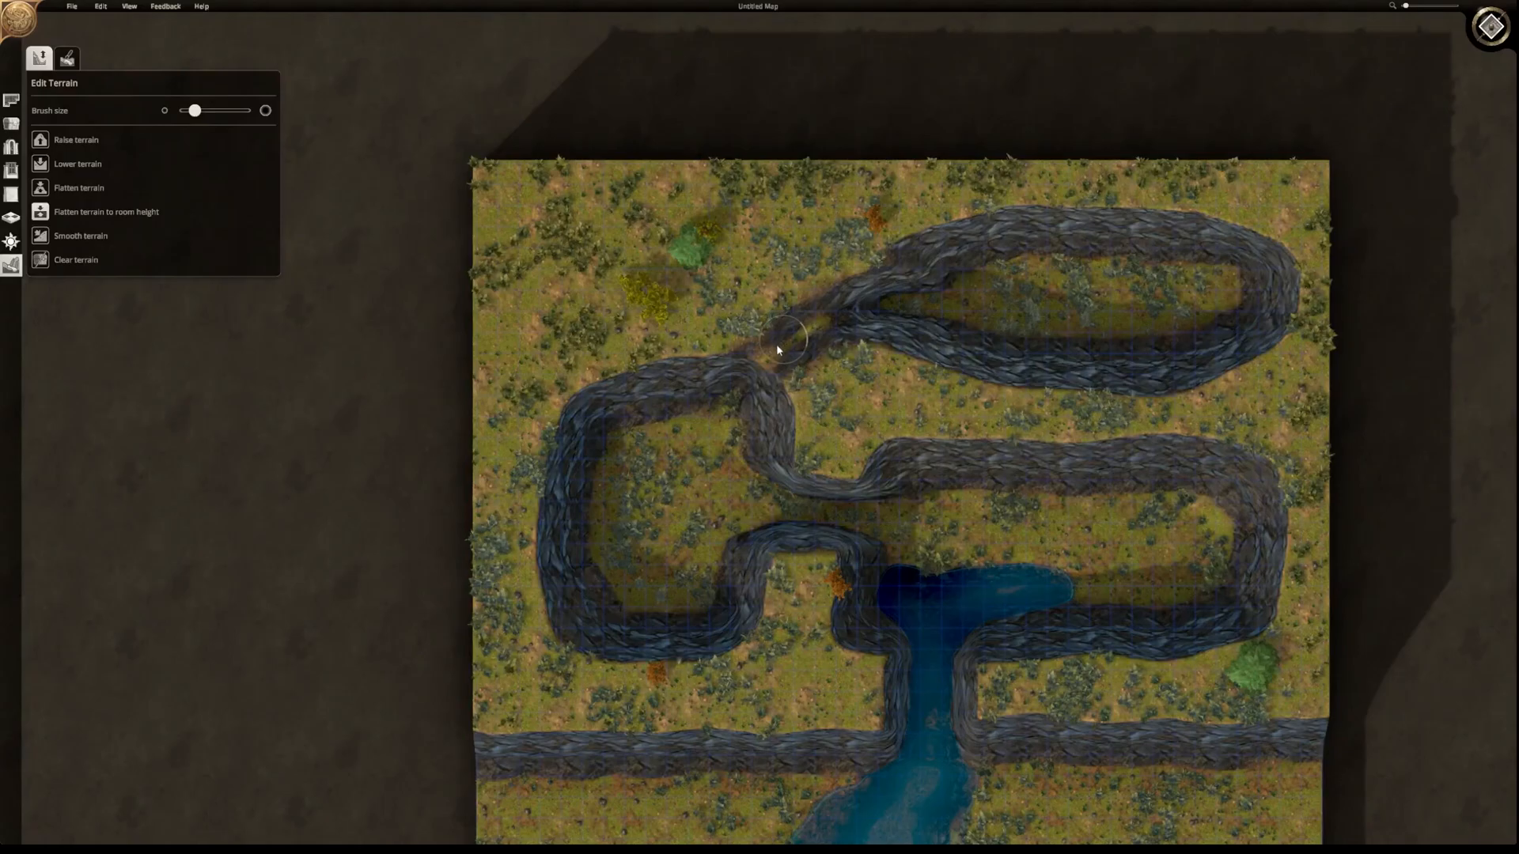
pyautogui.moveTo(750, 369); pyautogui.dragTo(732, 394)
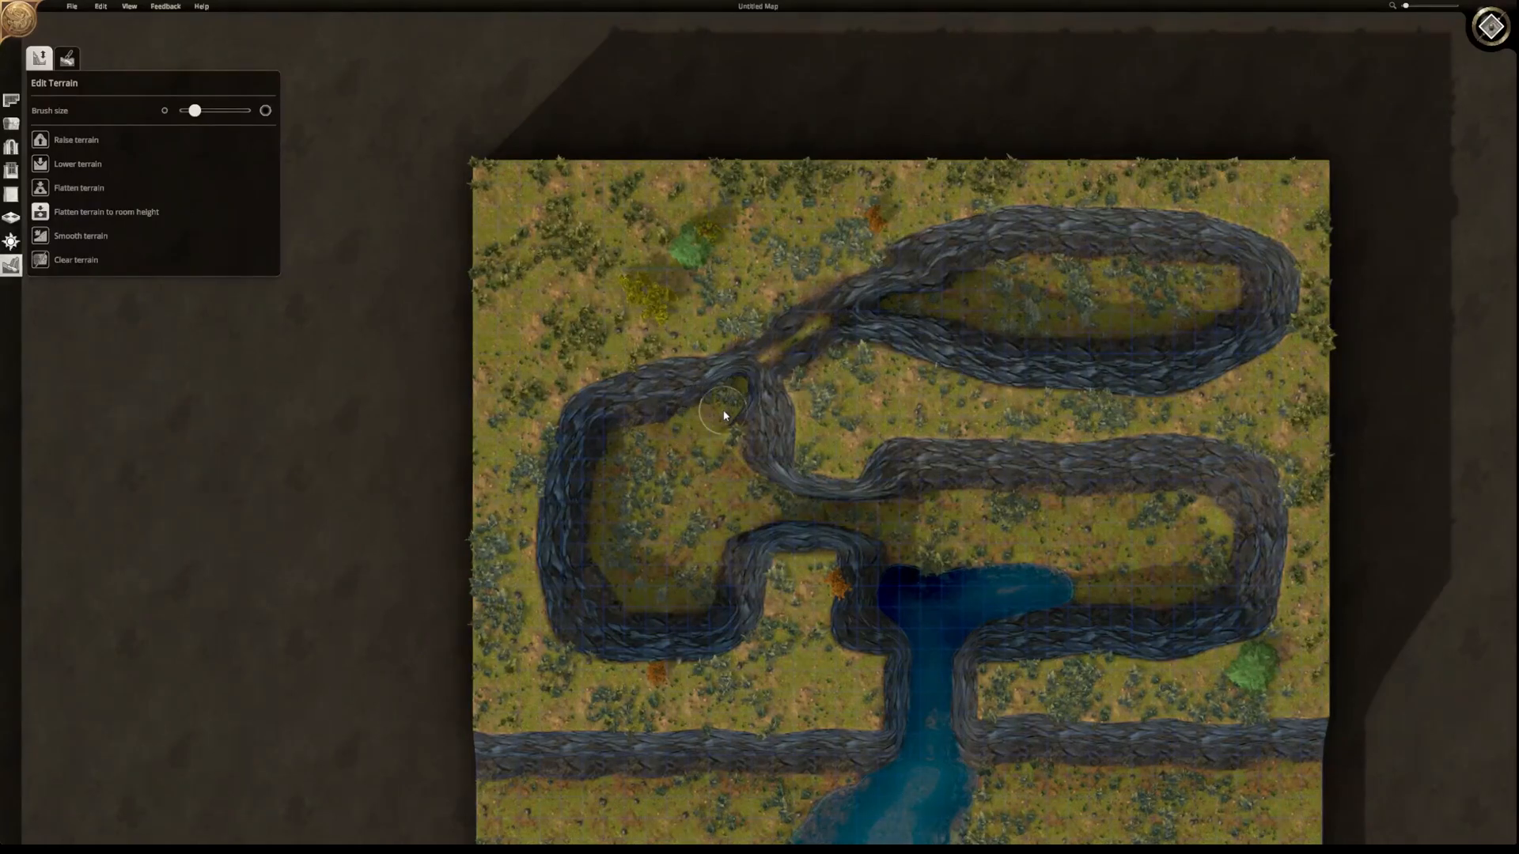
pyautogui.moveTo(721, 441)
pyautogui.mouseDown()
pyautogui.moveTo(757, 357)
pyautogui.moveTo(765, 368)
pyautogui.mouseUp()
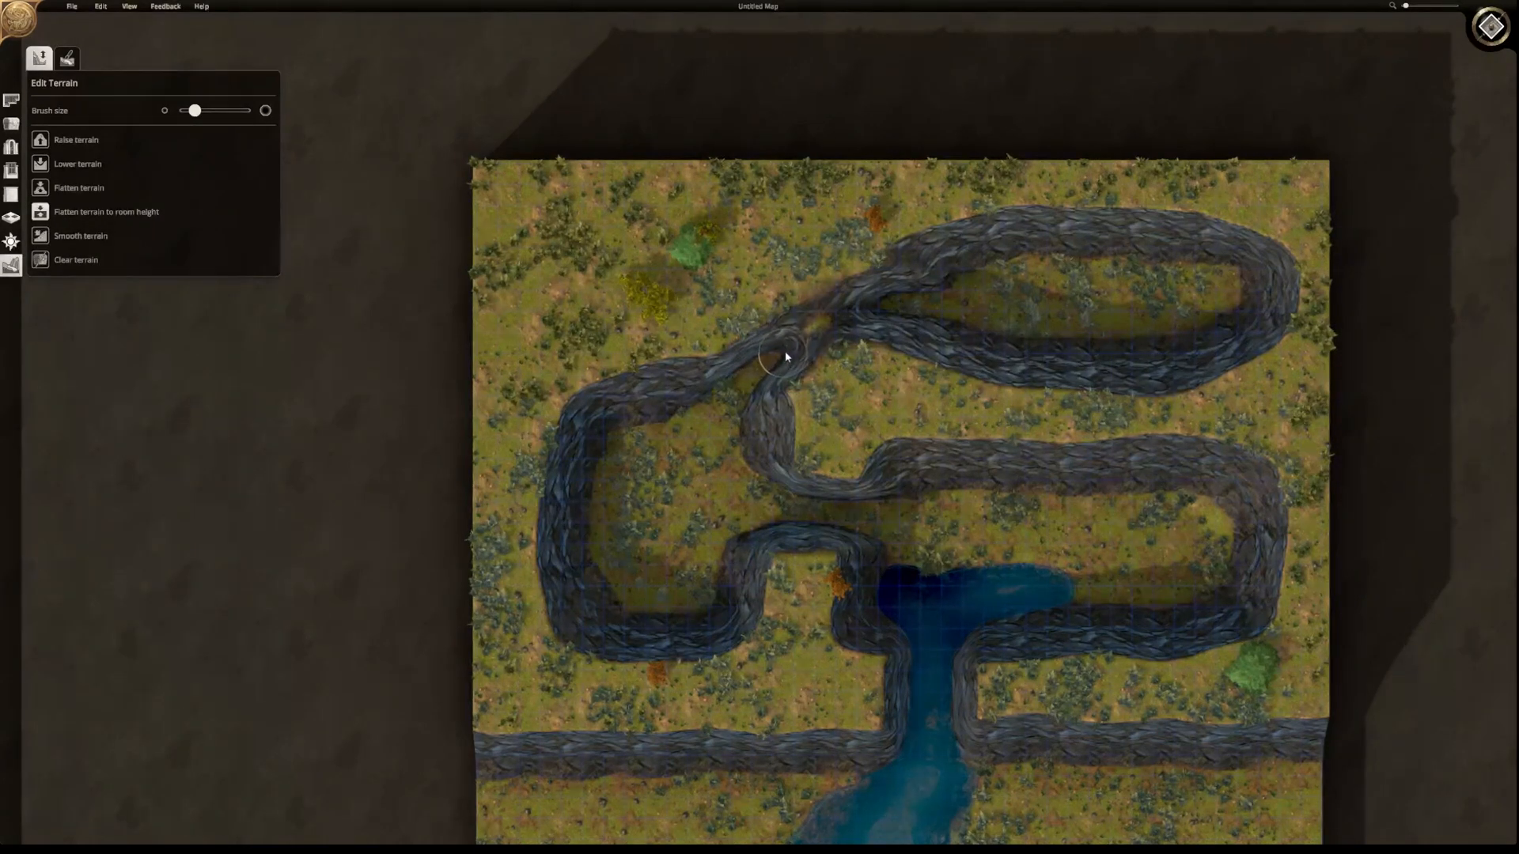
pyautogui.moveTo(808, 341); pyautogui.dragTo(825, 333)
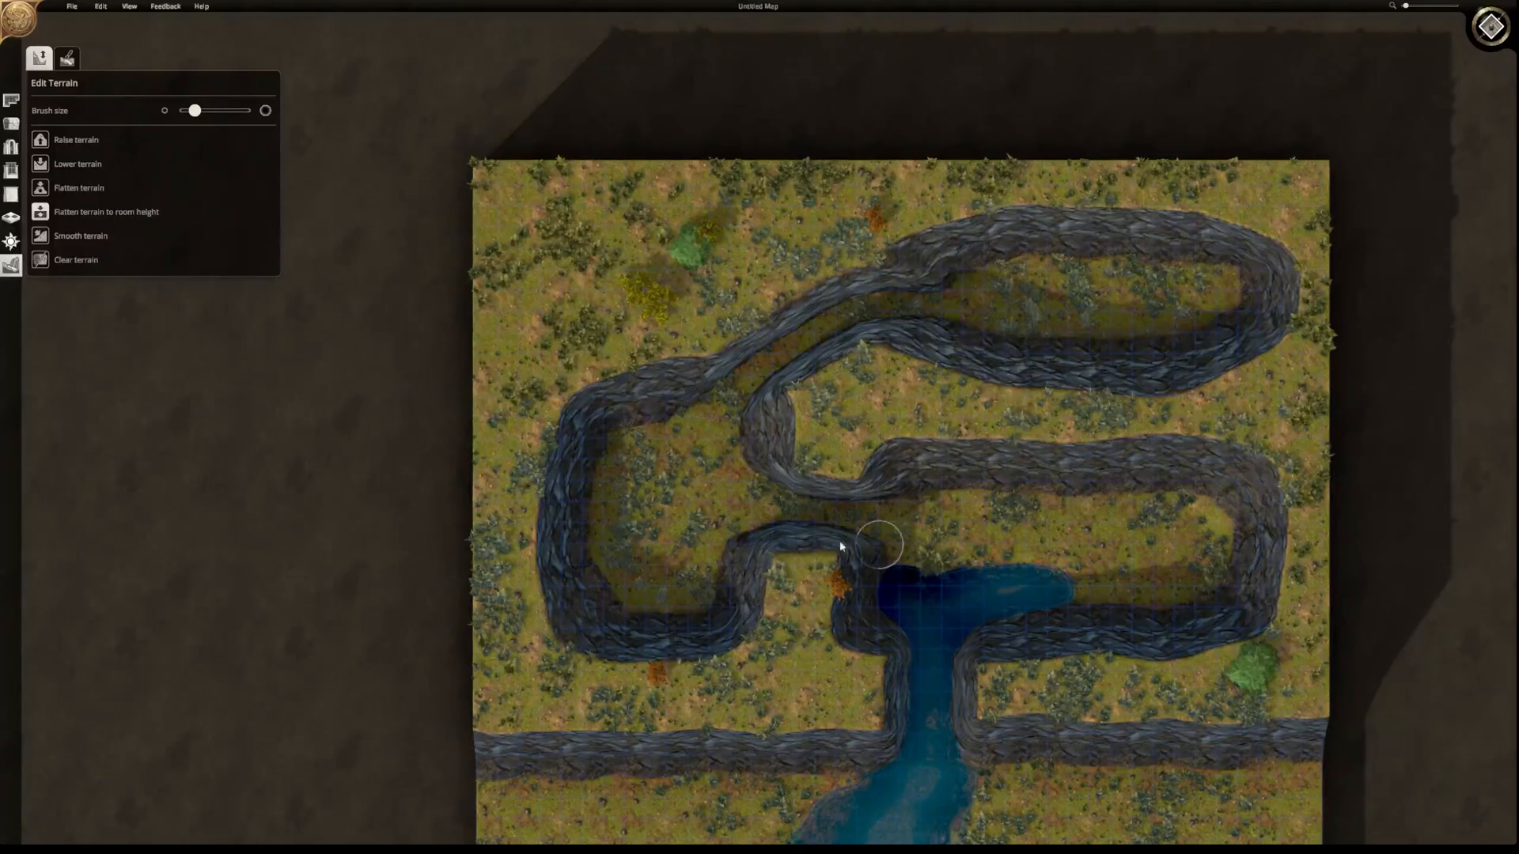
# - Draw a one-tile Crypt Dungeon room in the passage between the west and southeast pits
pyautogui.scroll(3, 821, 546)
pyautogui.scroll(5, 815, 597)
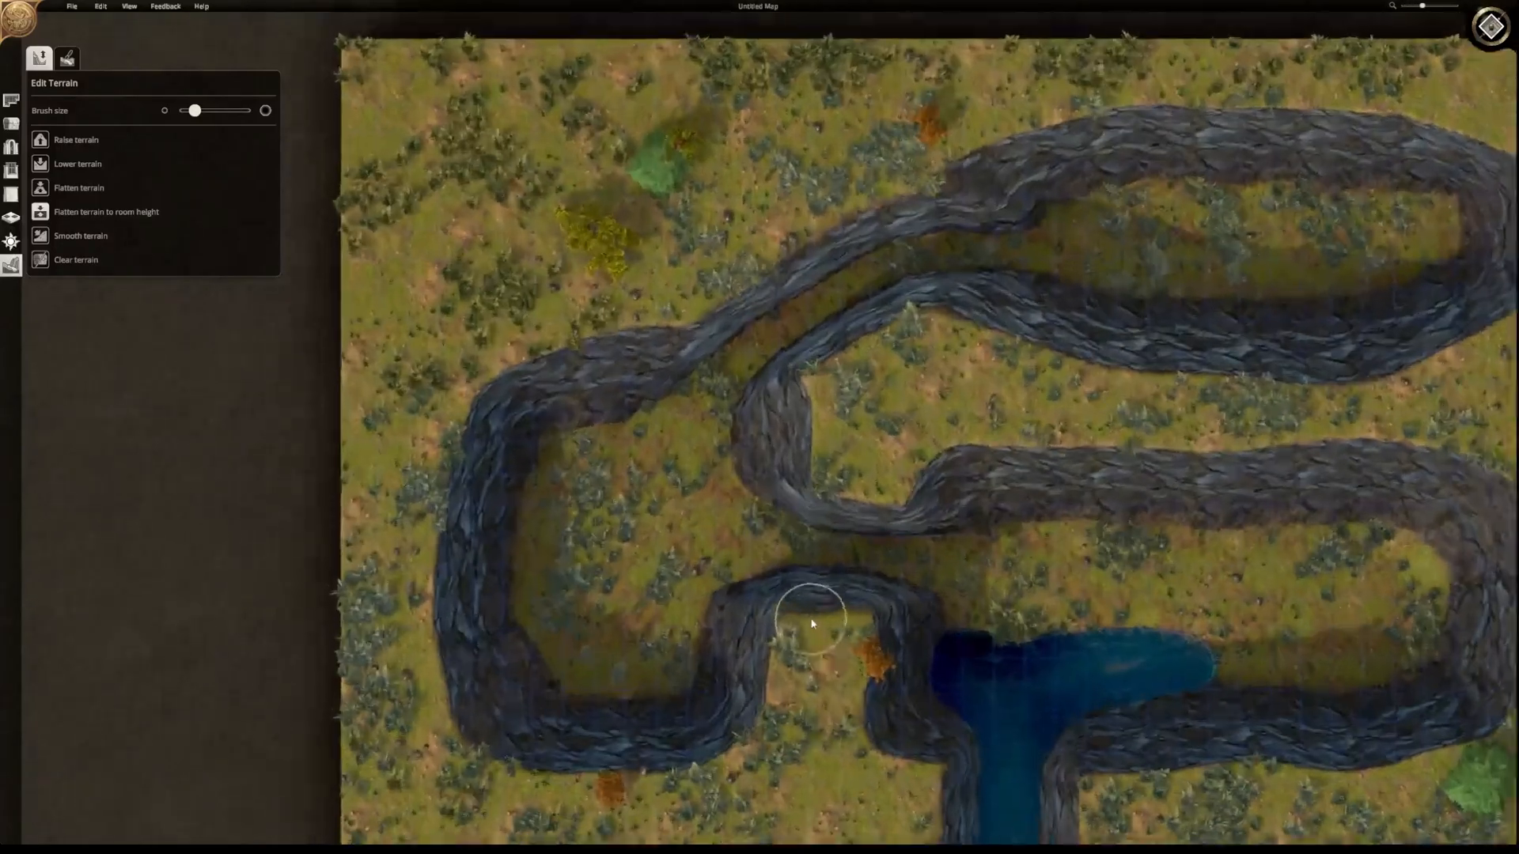
pyautogui.scroll(2, 815, 632)
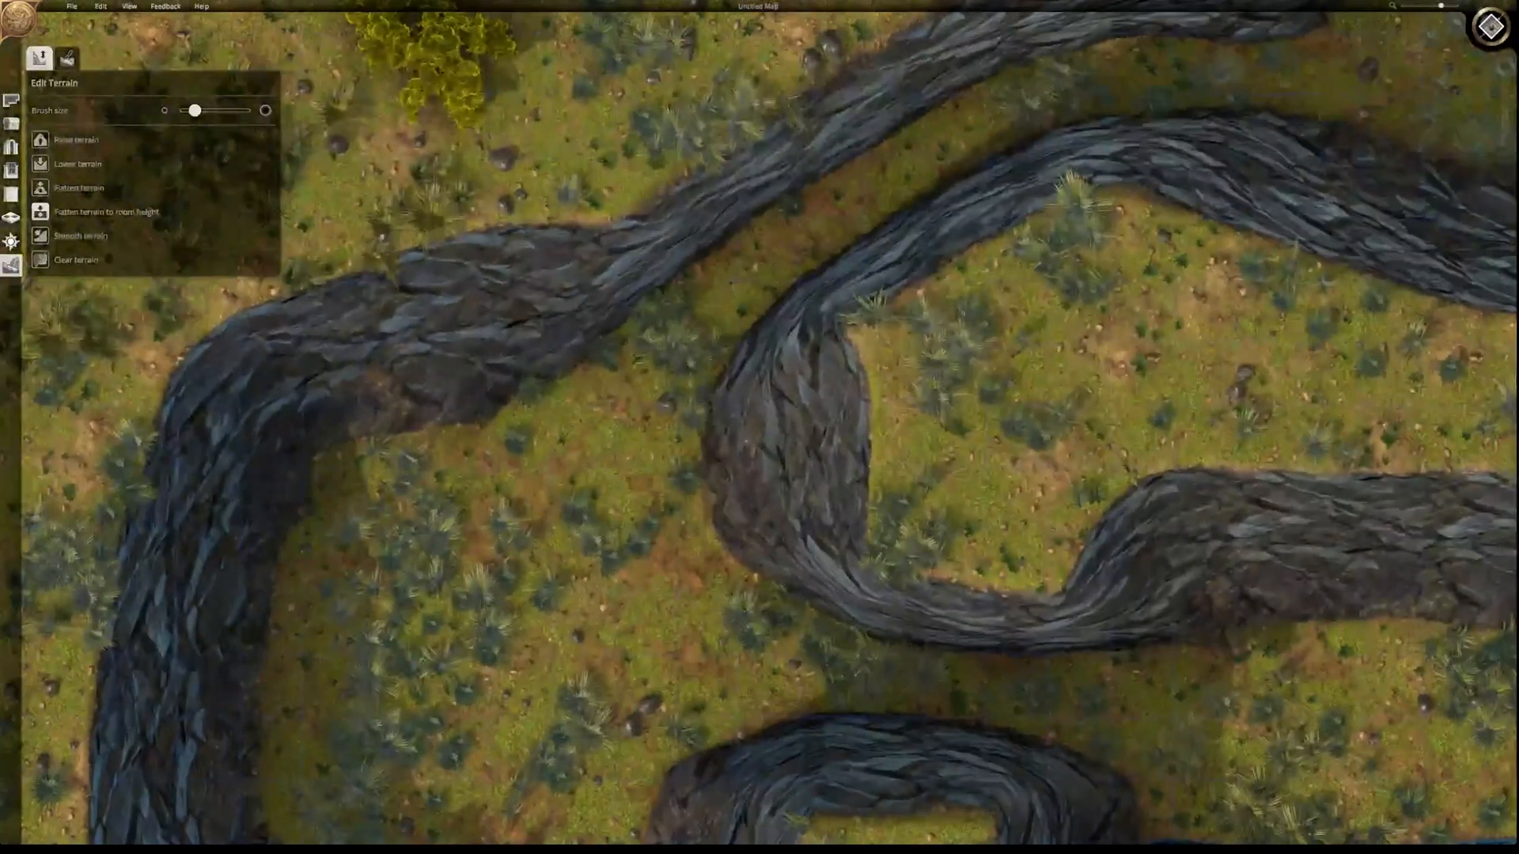
pyautogui.click(10, 102)
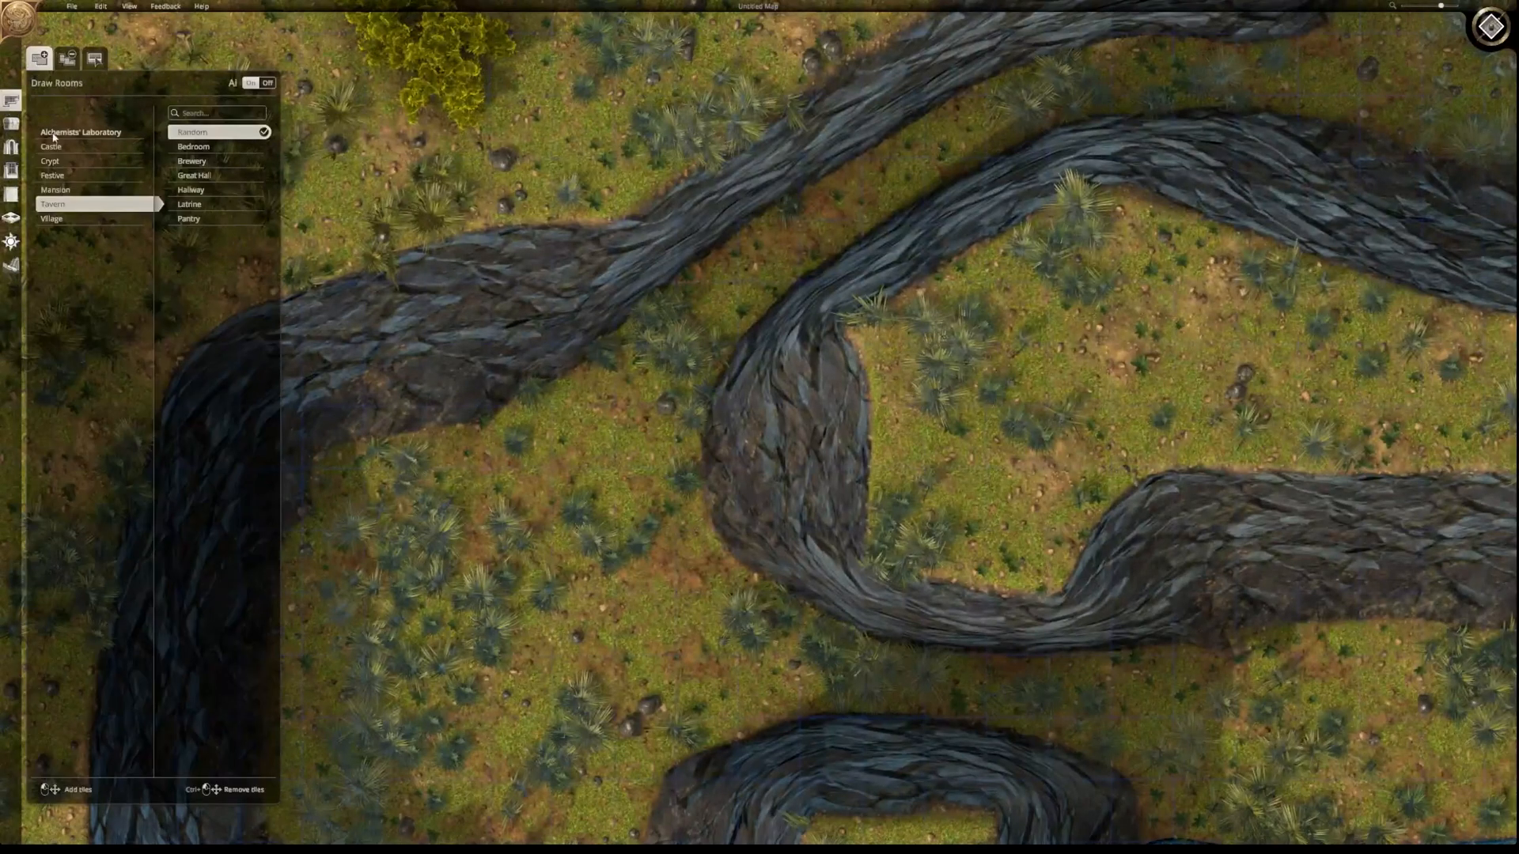
pyautogui.click(68, 161)
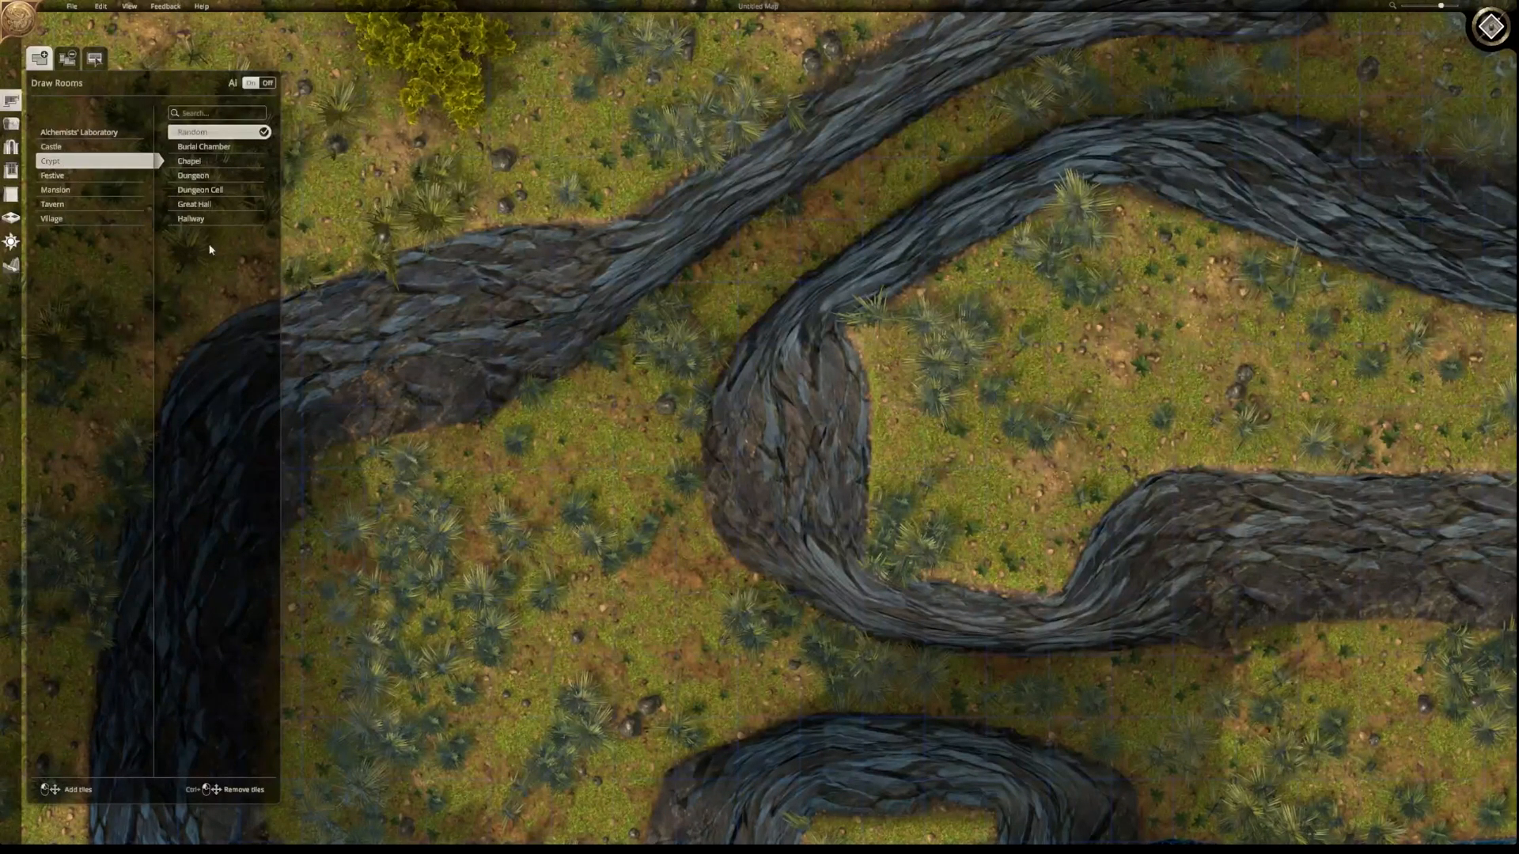
pyautogui.click(203, 176)
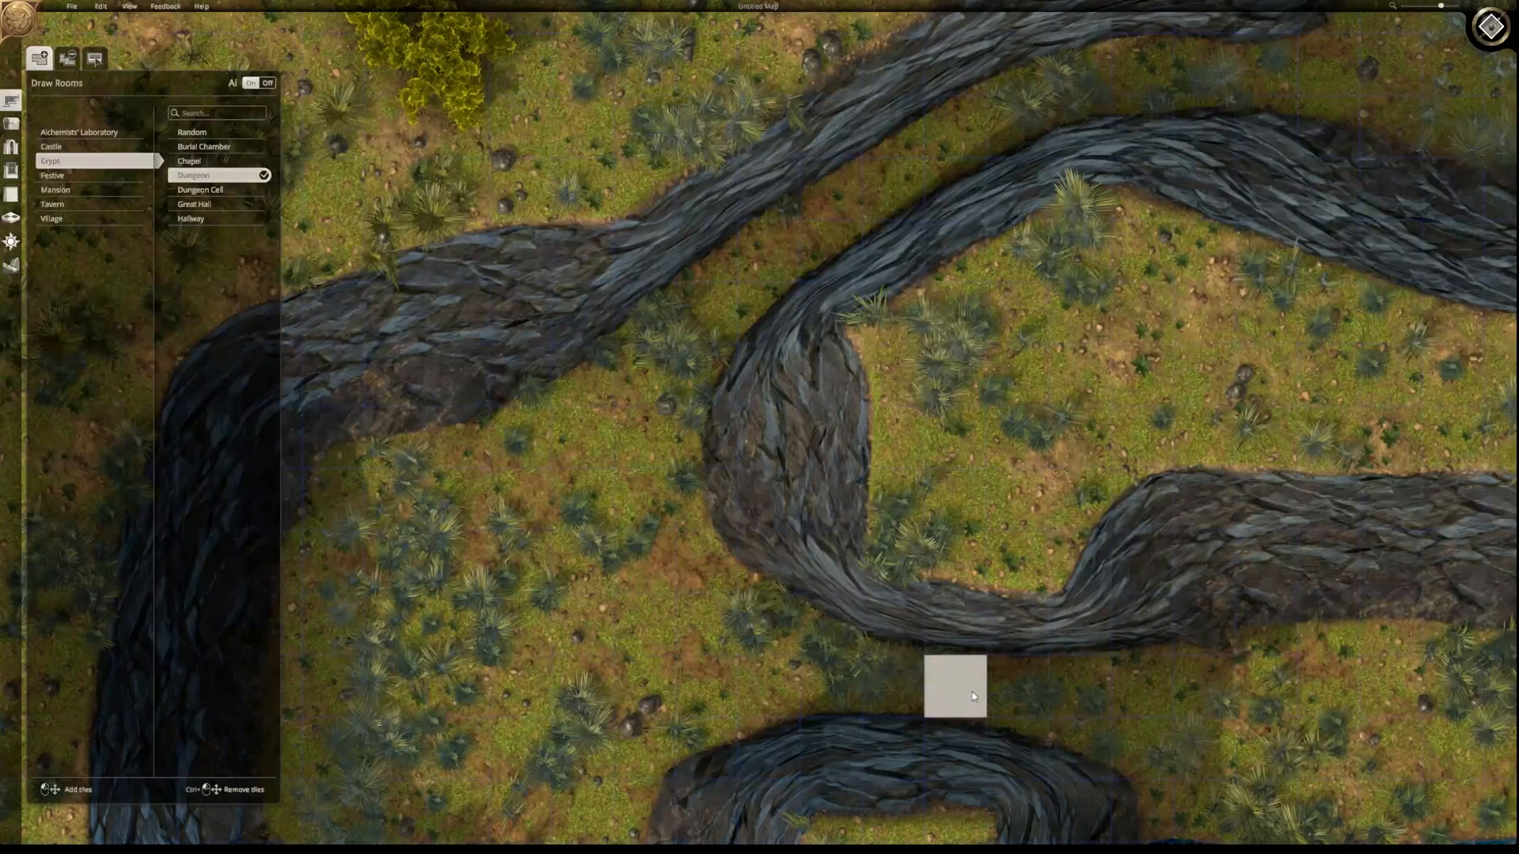
pyautogui.click(974, 696)
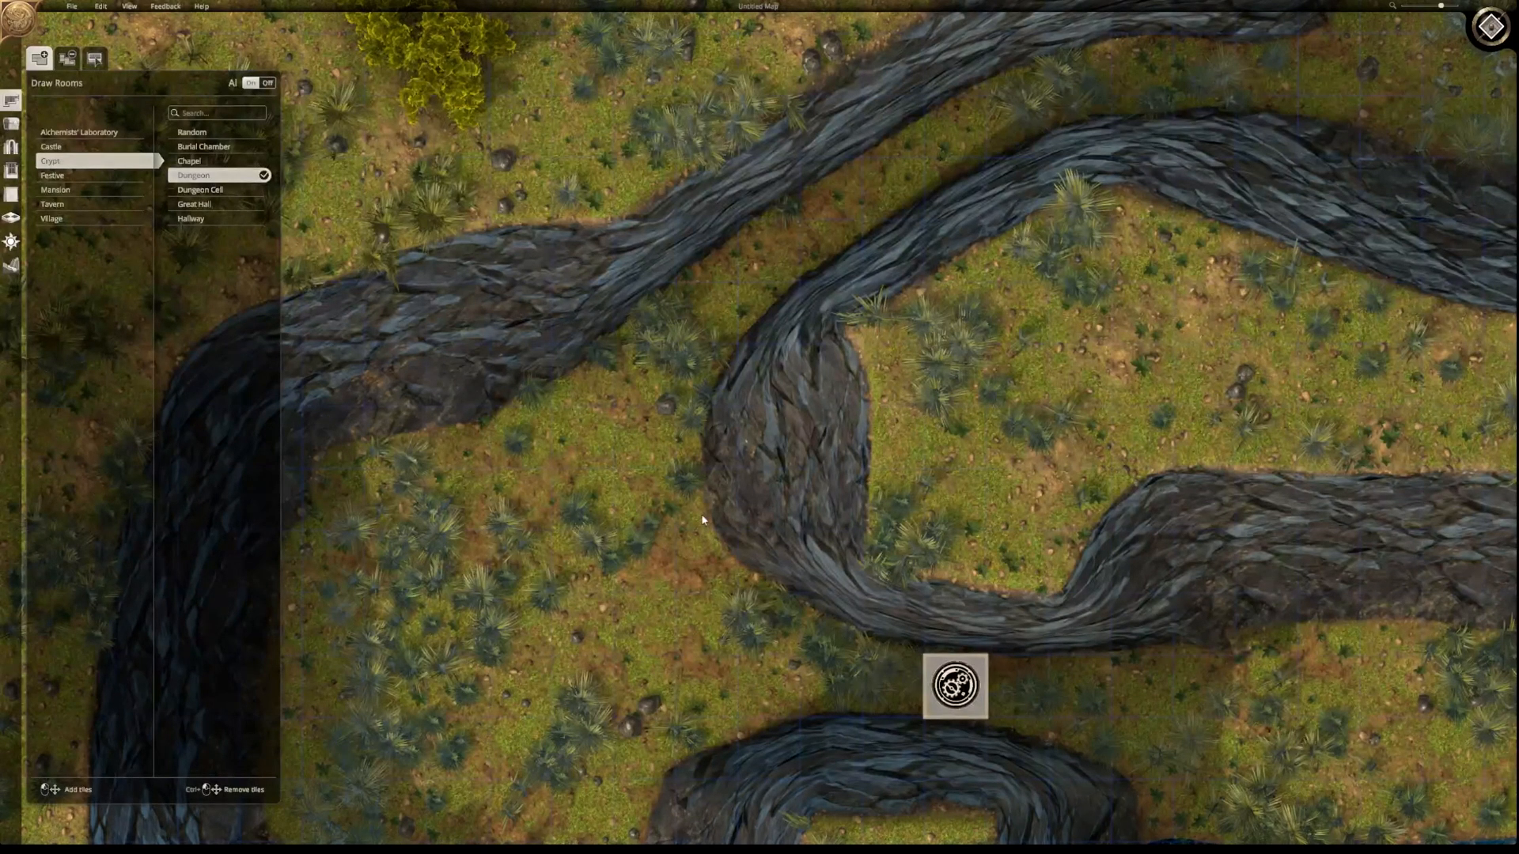
pyautogui.moveTo(1079, 752); pyautogui.dragTo(1020, 625, button='right')
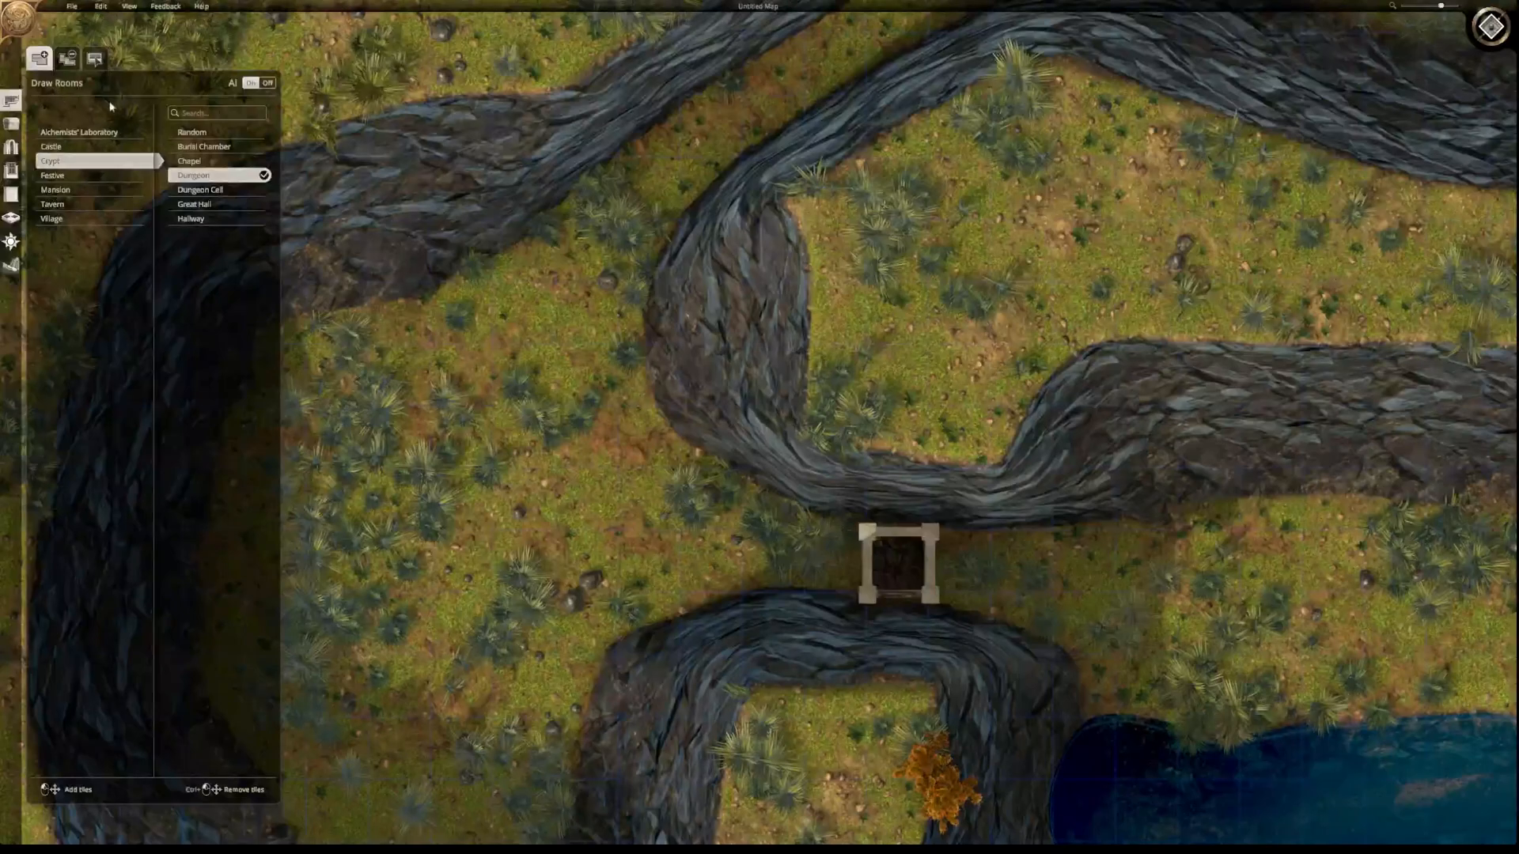
# - Raise the terrain with the smallest brush on the cliff just south of the one-tile room to close in on its wall
pyautogui.click(11, 265)
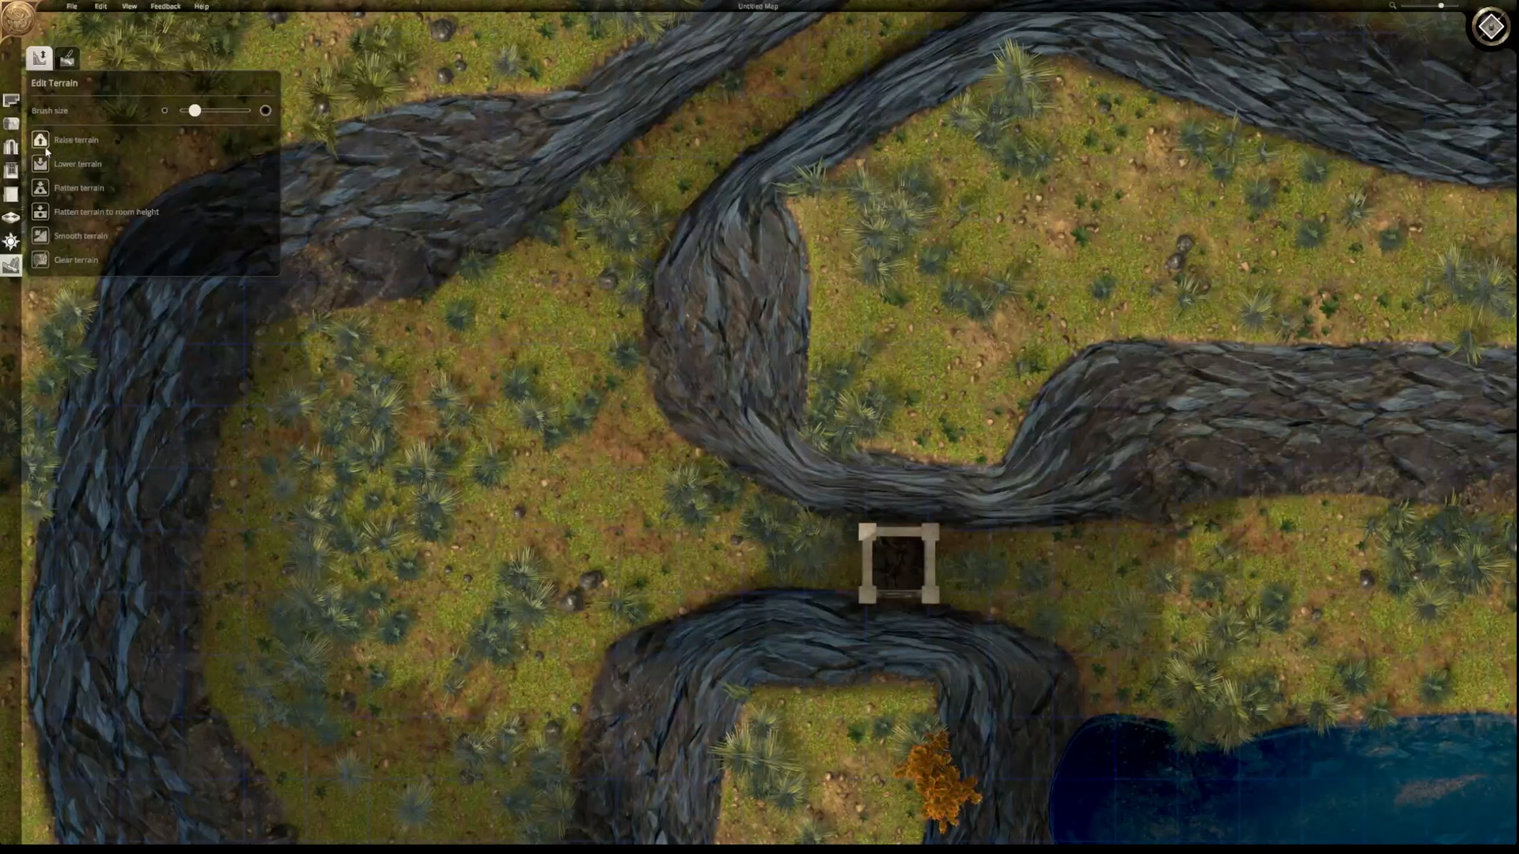
pyautogui.click(40, 139)
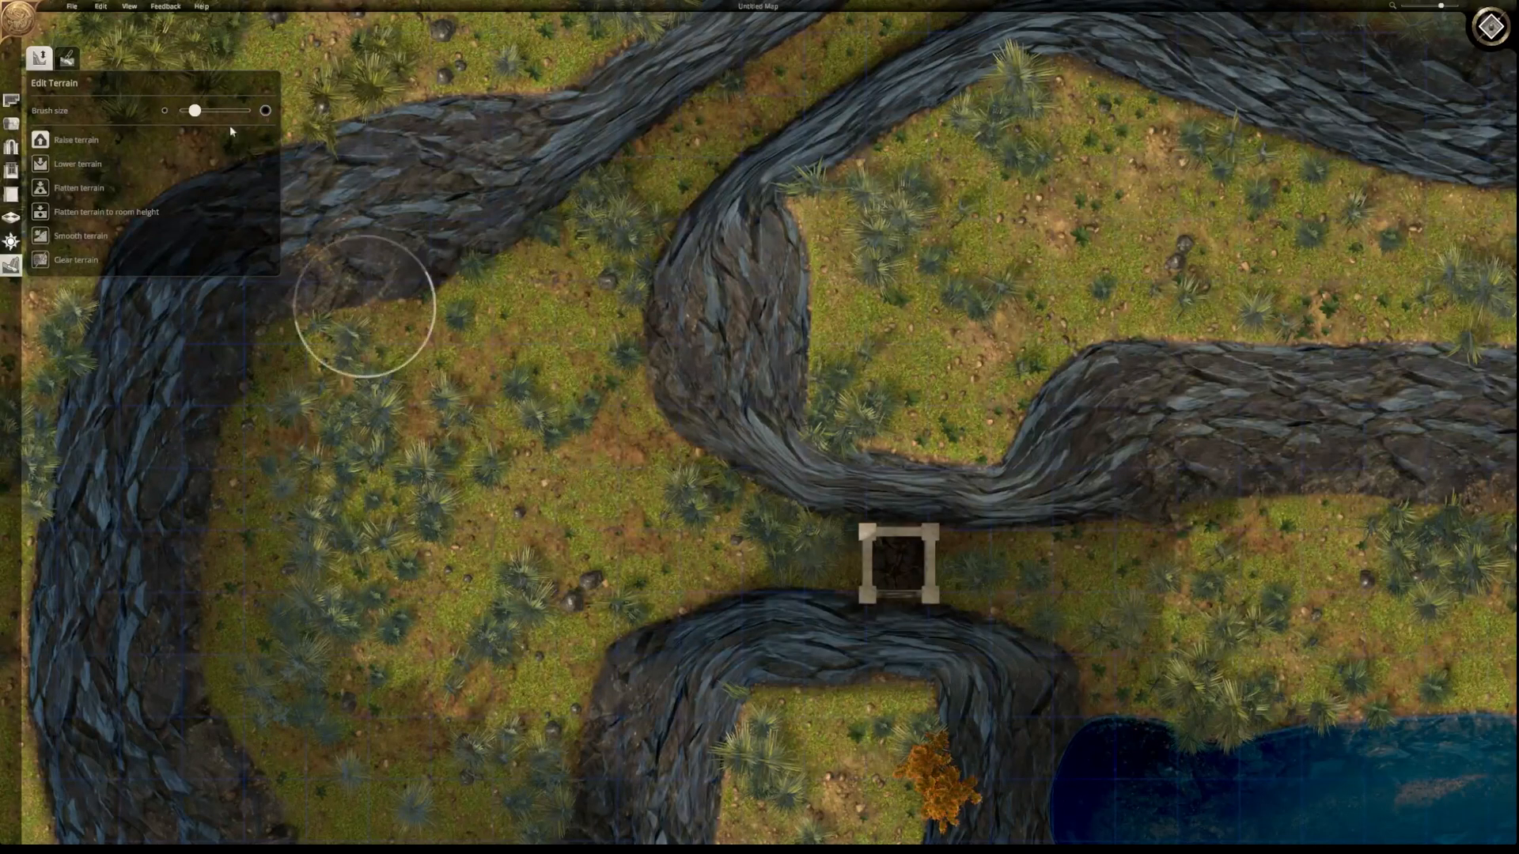
pyautogui.moveTo(195, 111); pyautogui.dragTo(181, 111)
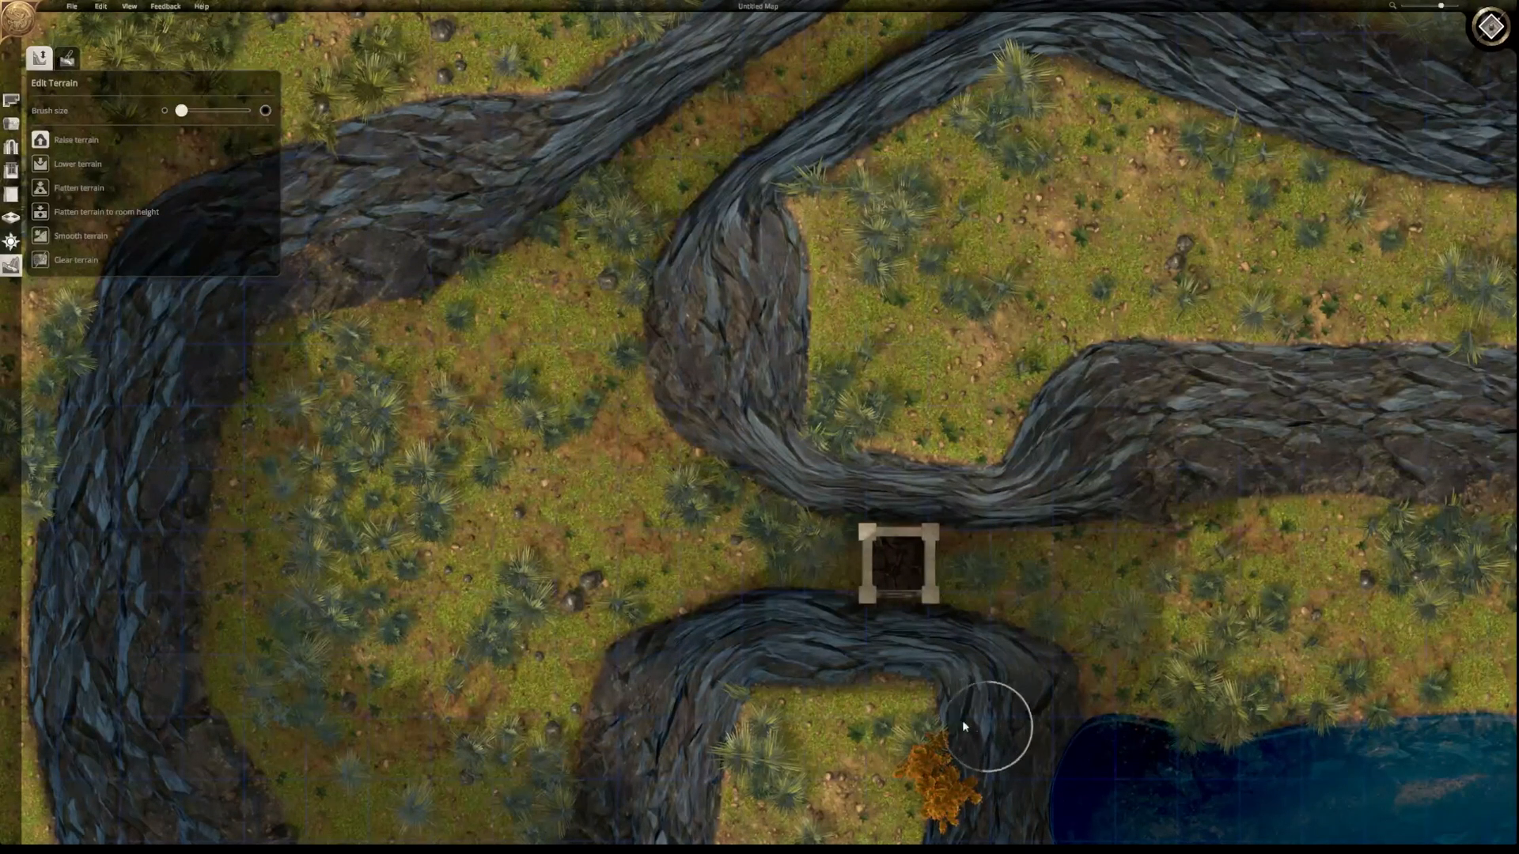
pyautogui.moveTo(886, 695)
pyautogui.mouseDown()
pyautogui.moveTo(905, 679)
pyautogui.moveTo(915, 610)
pyautogui.moveTo(902, 614)
pyautogui.mouseUp()
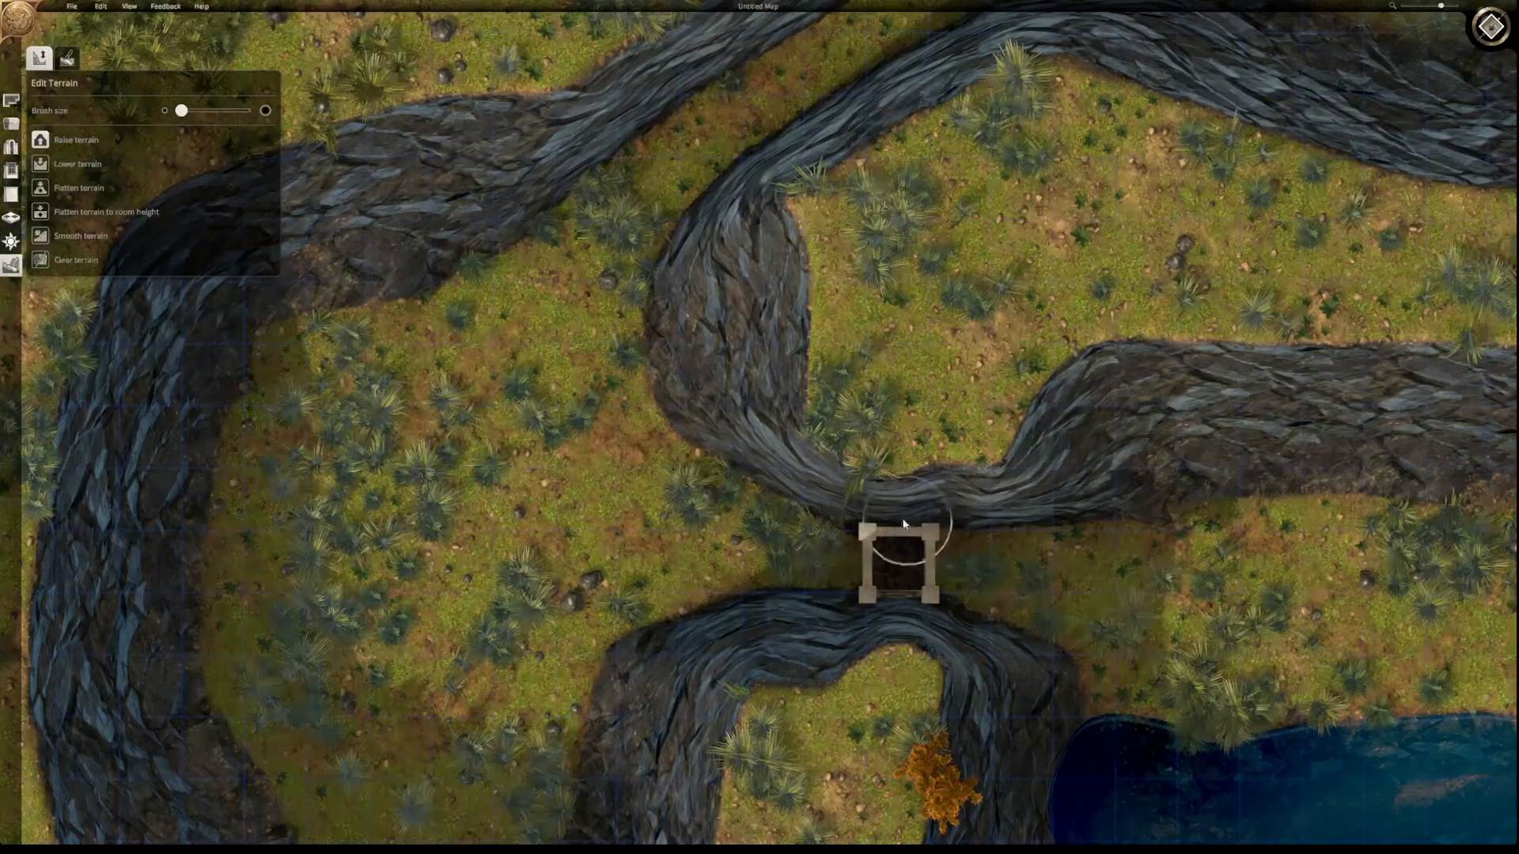
# - In perspective view, raise the cliff edge on the north side of the room to bring the rock closer to its wall
pyautogui.scroll(3, 1146, 549)
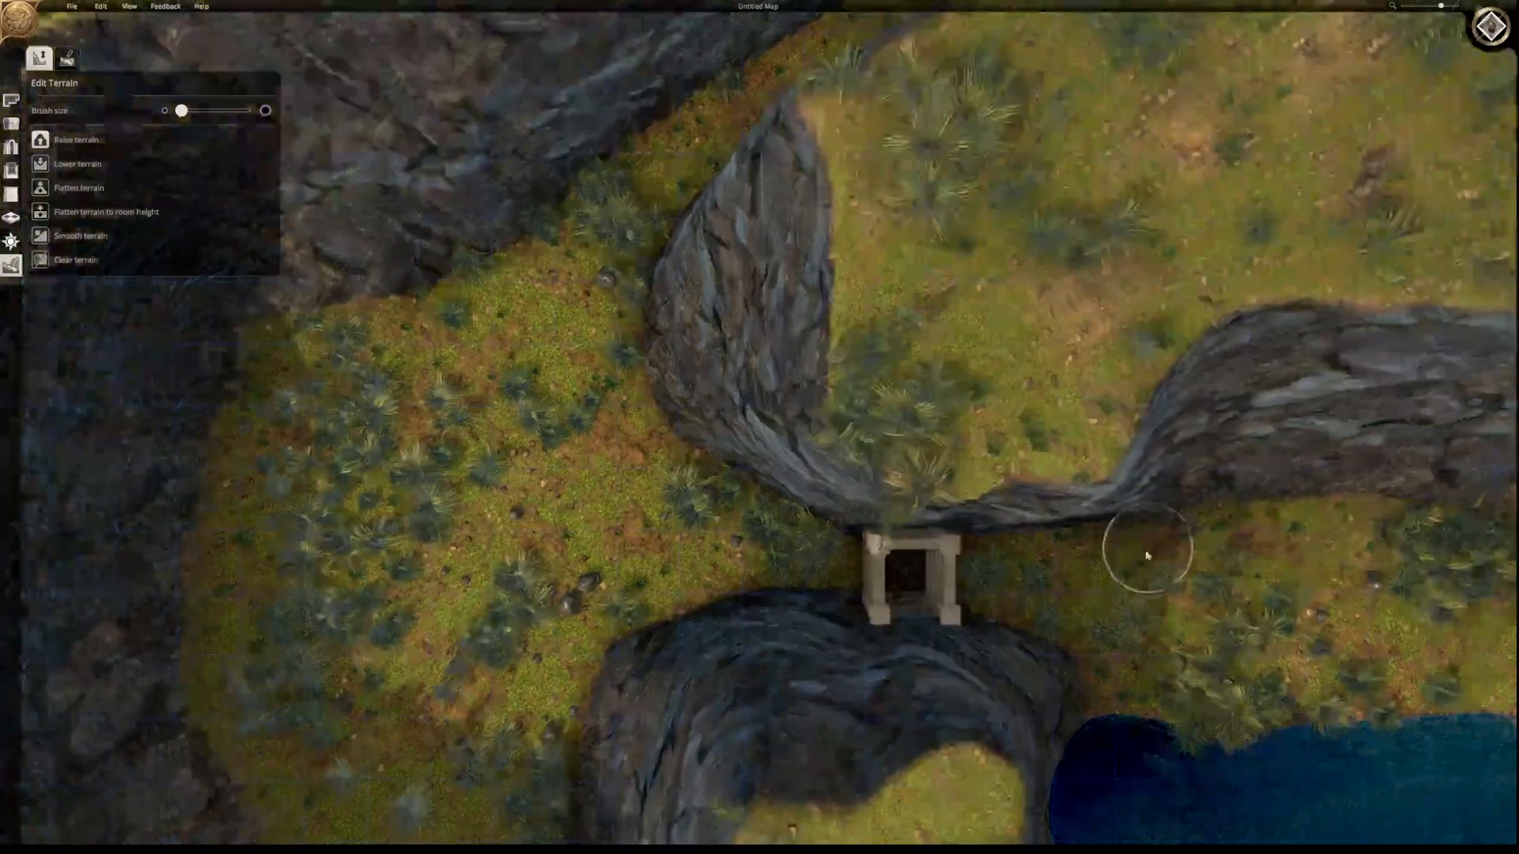
pyautogui.moveTo(1046, 571); pyautogui.dragTo(1029, 615, button='right')
pyautogui.moveTo(823, 606); pyautogui.dragTo(1115, 493, button='middle')
pyautogui.moveTo(766, 613); pyautogui.dragTo(823, 815, button='right')
pyautogui.moveTo(885, 692); pyautogui.dragTo(900, 729, button='right')
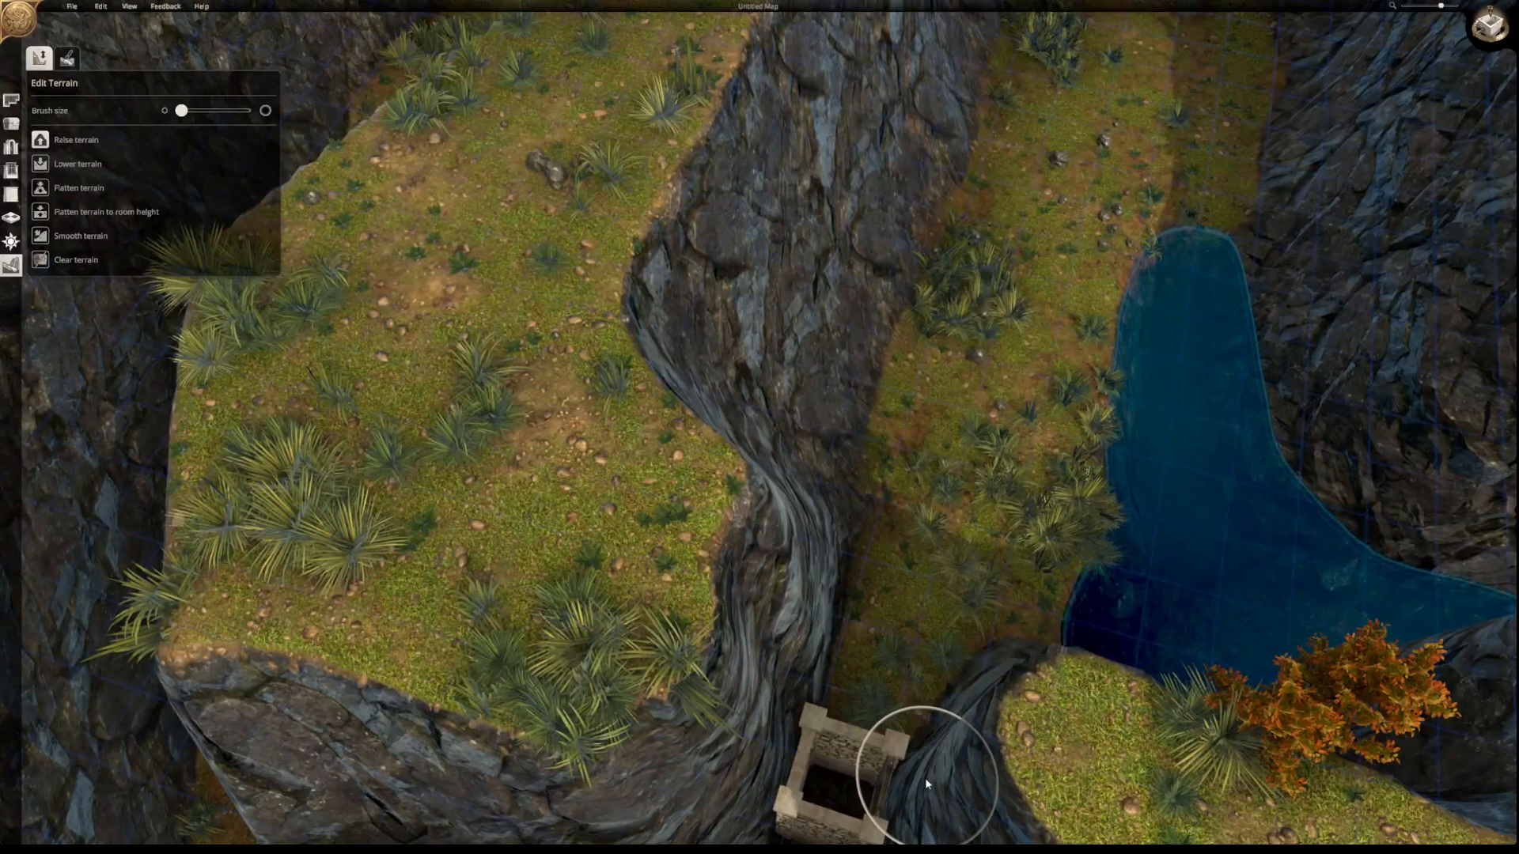
pyautogui.moveTo(690, 720)
pyautogui.mouseDown()
pyautogui.moveTo(727, 715)
pyautogui.moveTo(786, 742)
pyautogui.mouseUp()
pyautogui.moveTo(976, 621); pyautogui.dragTo(1017, 468, button='right')
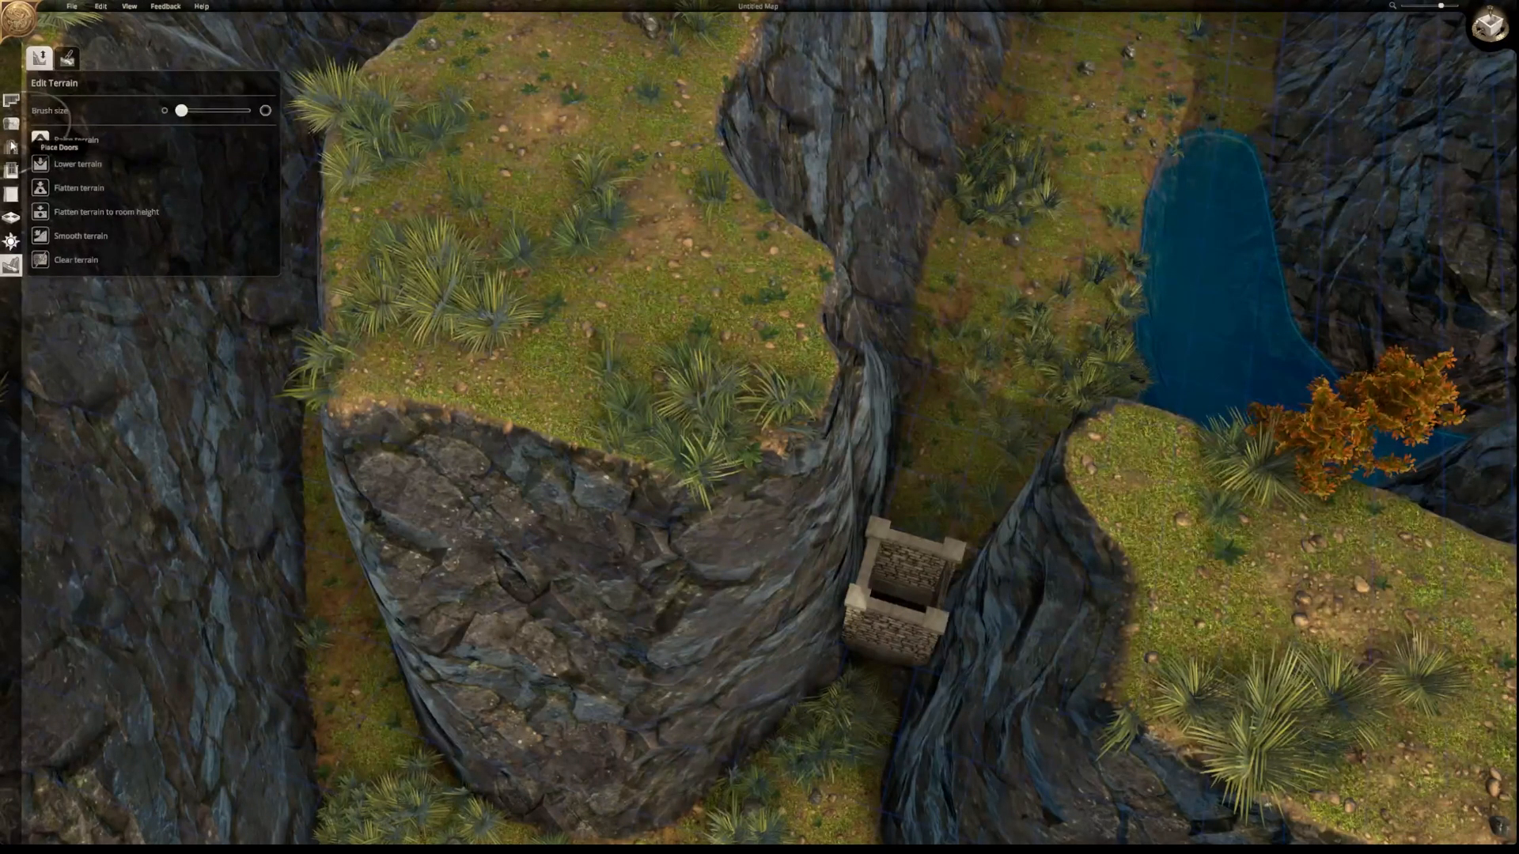
# - Place the second rocky cave doorway on a side wall of the one-tile room
pyautogui.click(12, 146)
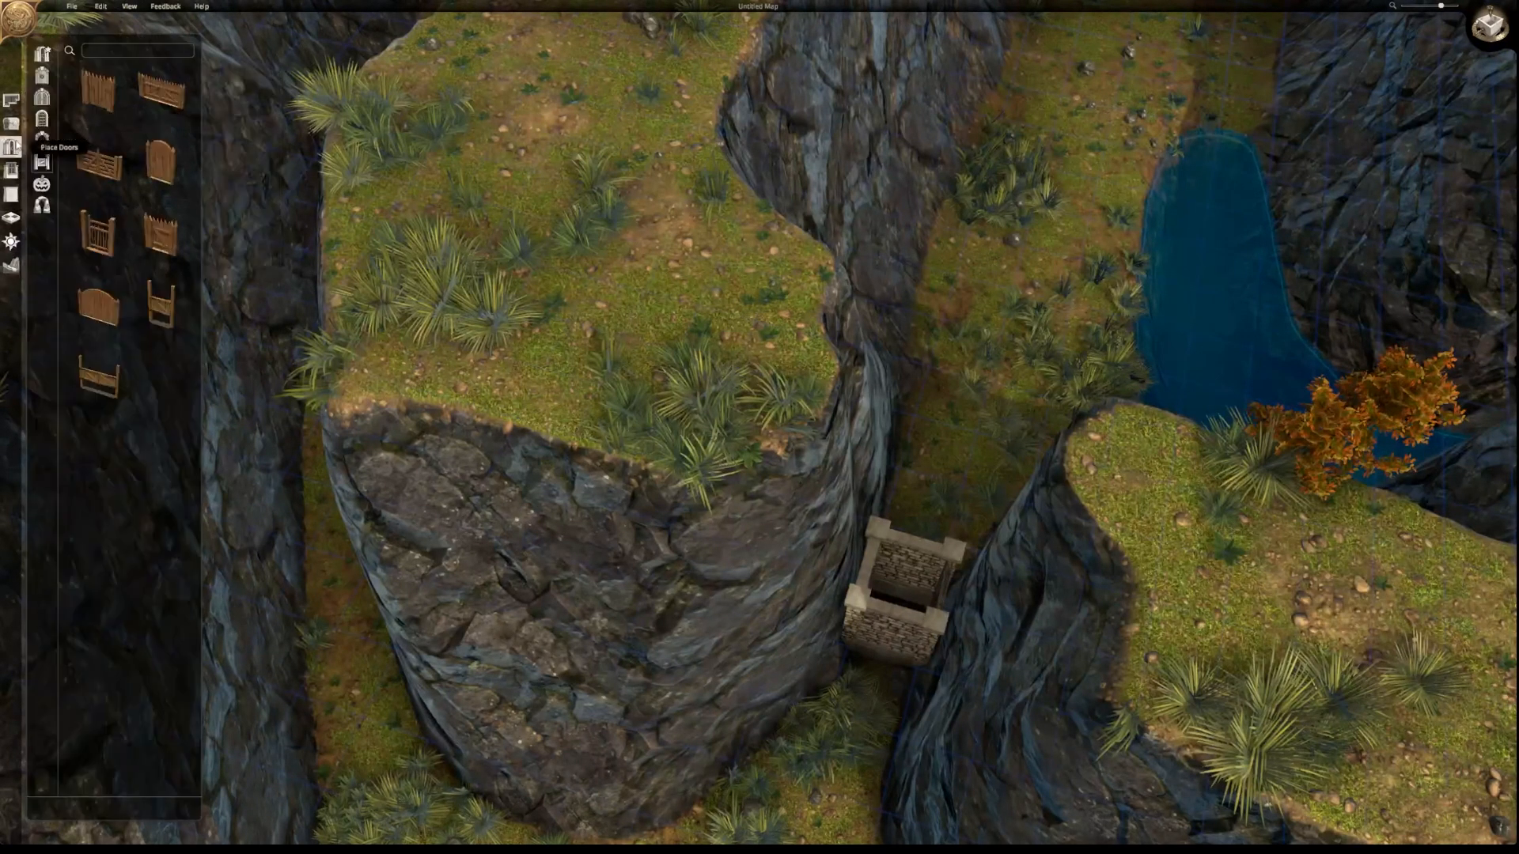
pyautogui.click(42, 204)
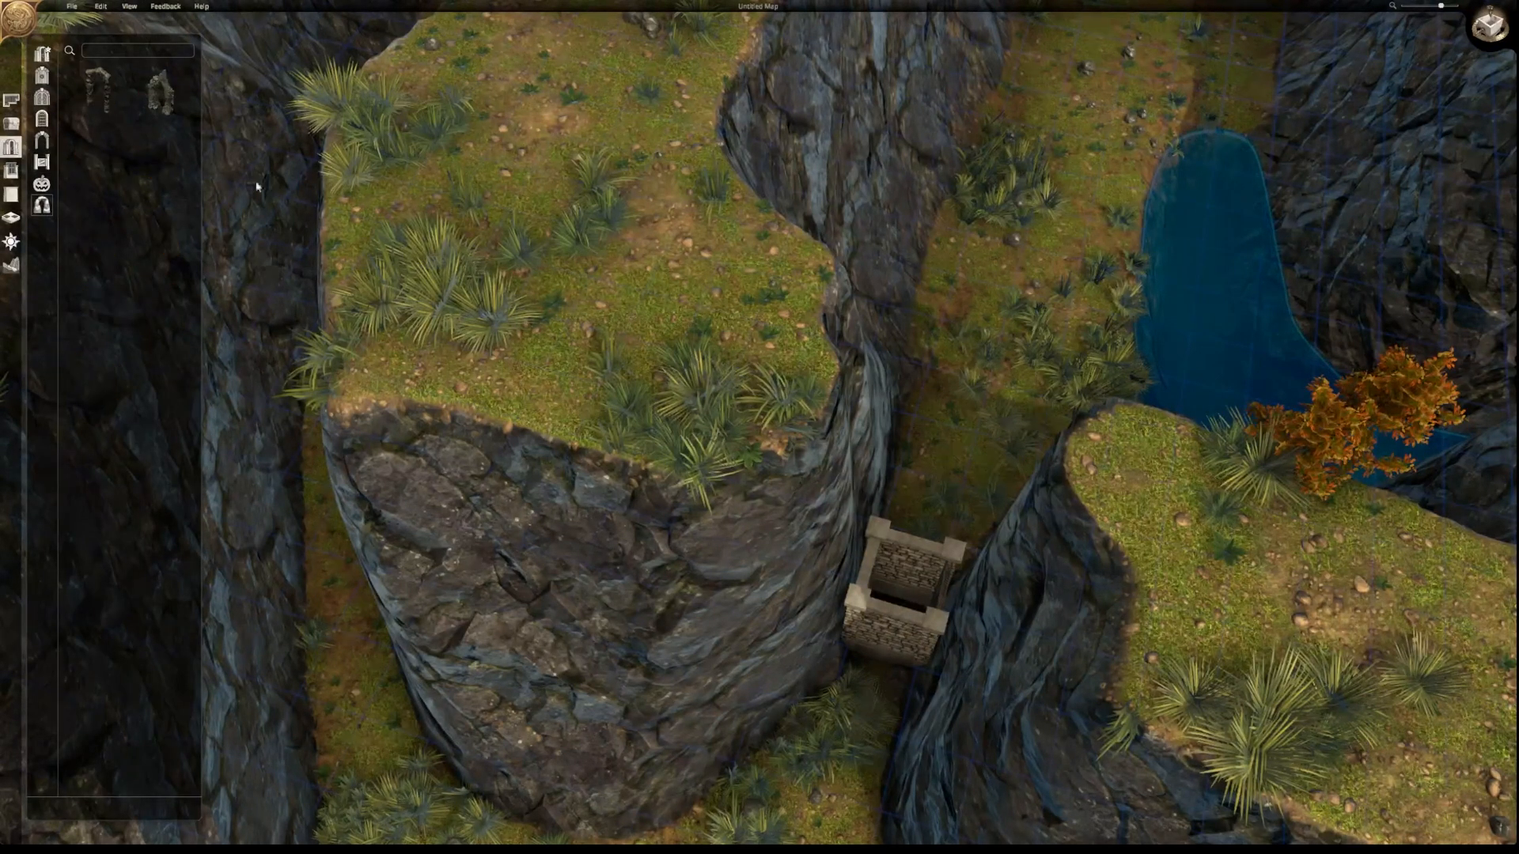
pyautogui.click(160, 90)
pyautogui.scroll(5, 967, 662)
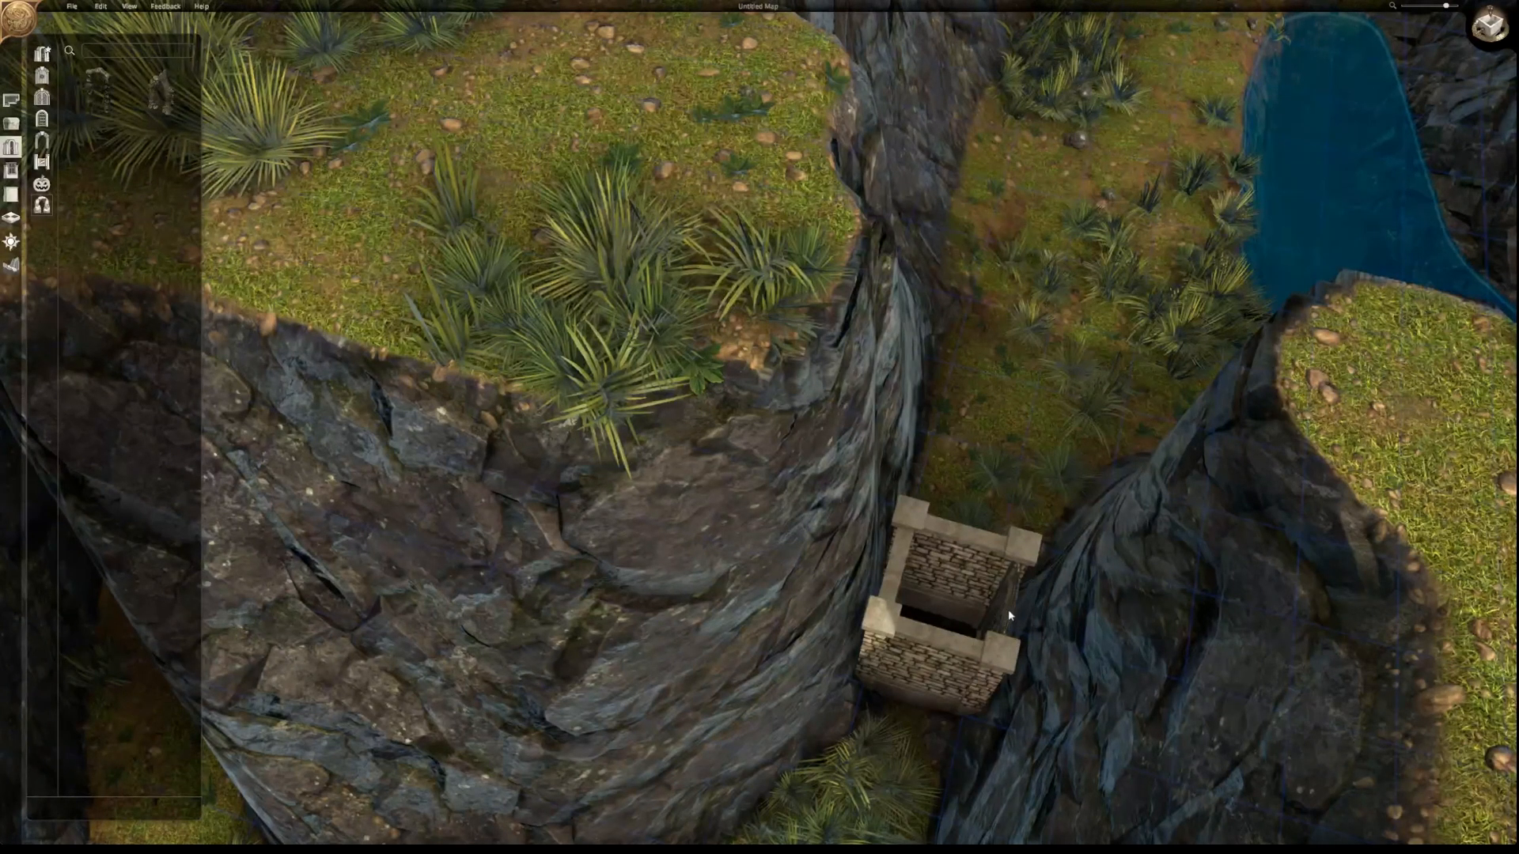
pyautogui.moveTo(1008, 606)
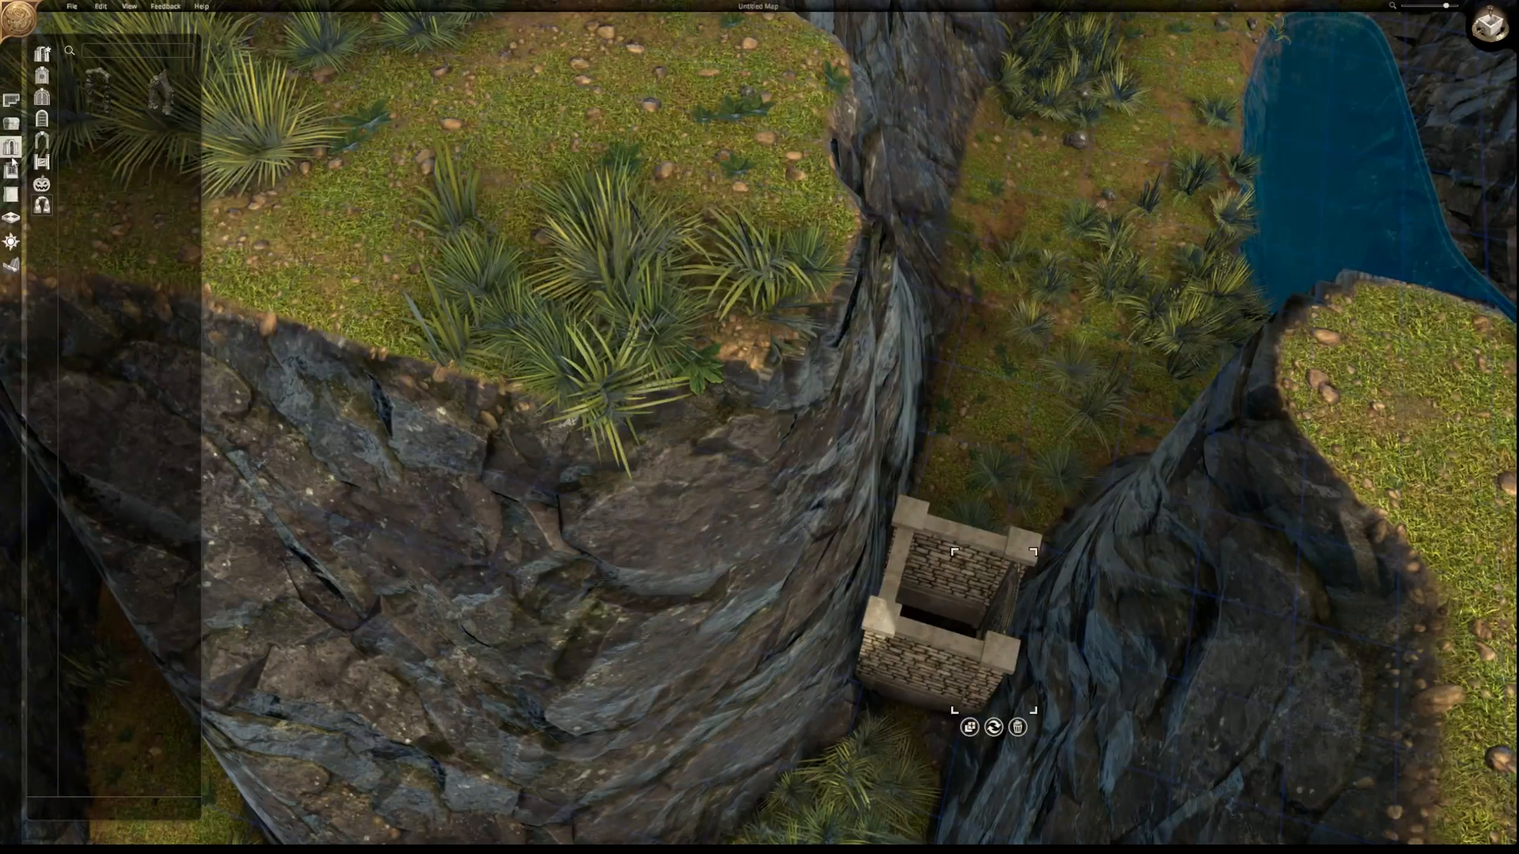
# - Change all walls in the one-tile room to a Rock wall style
pyautogui.click(11, 194)
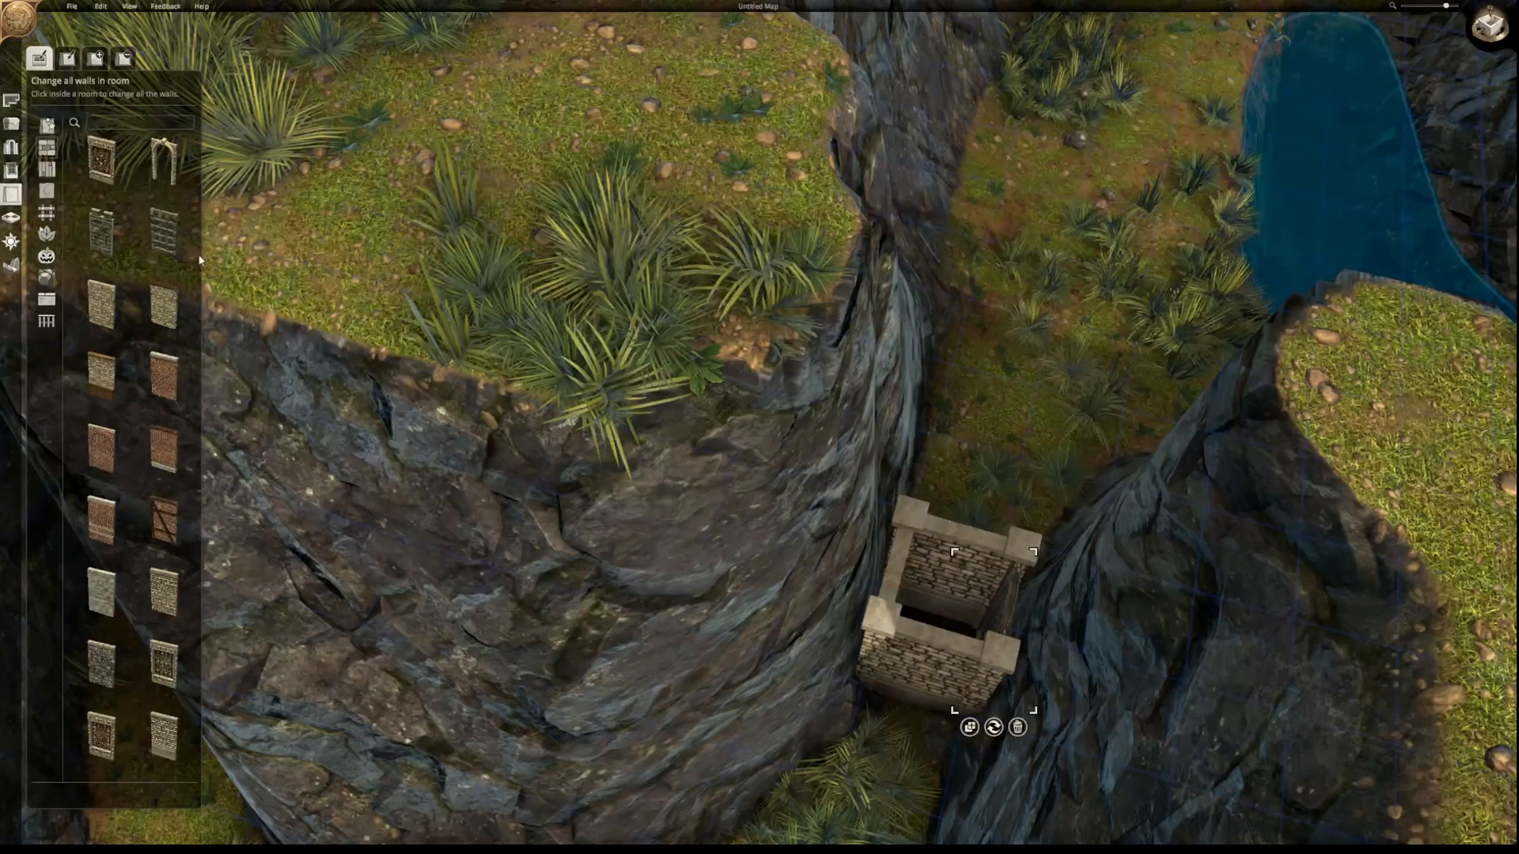
pyautogui.click(46, 277)
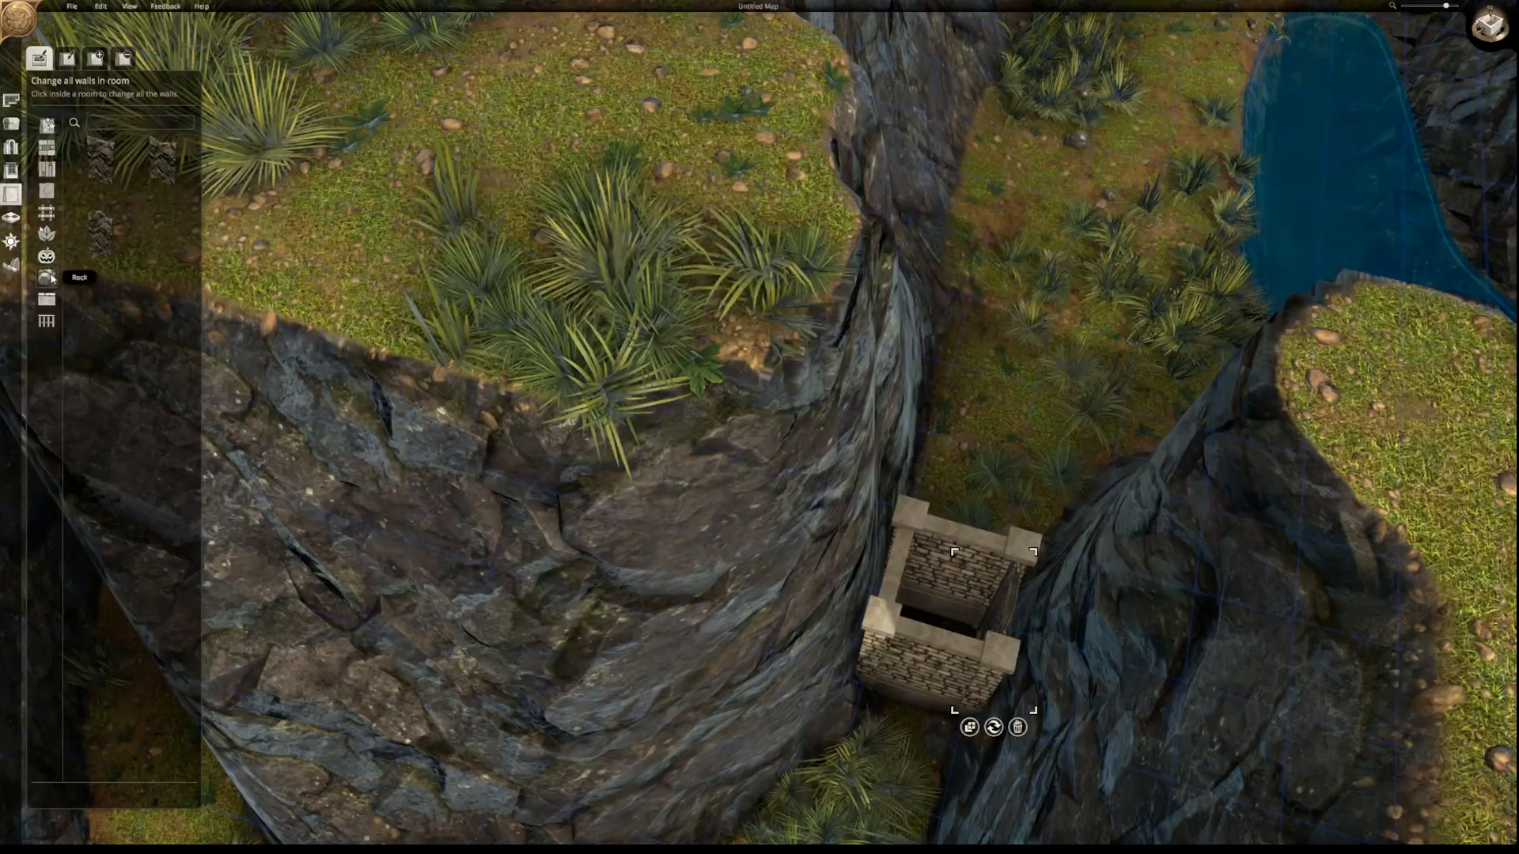
pyautogui.click(163, 159)
pyautogui.click(948, 632)
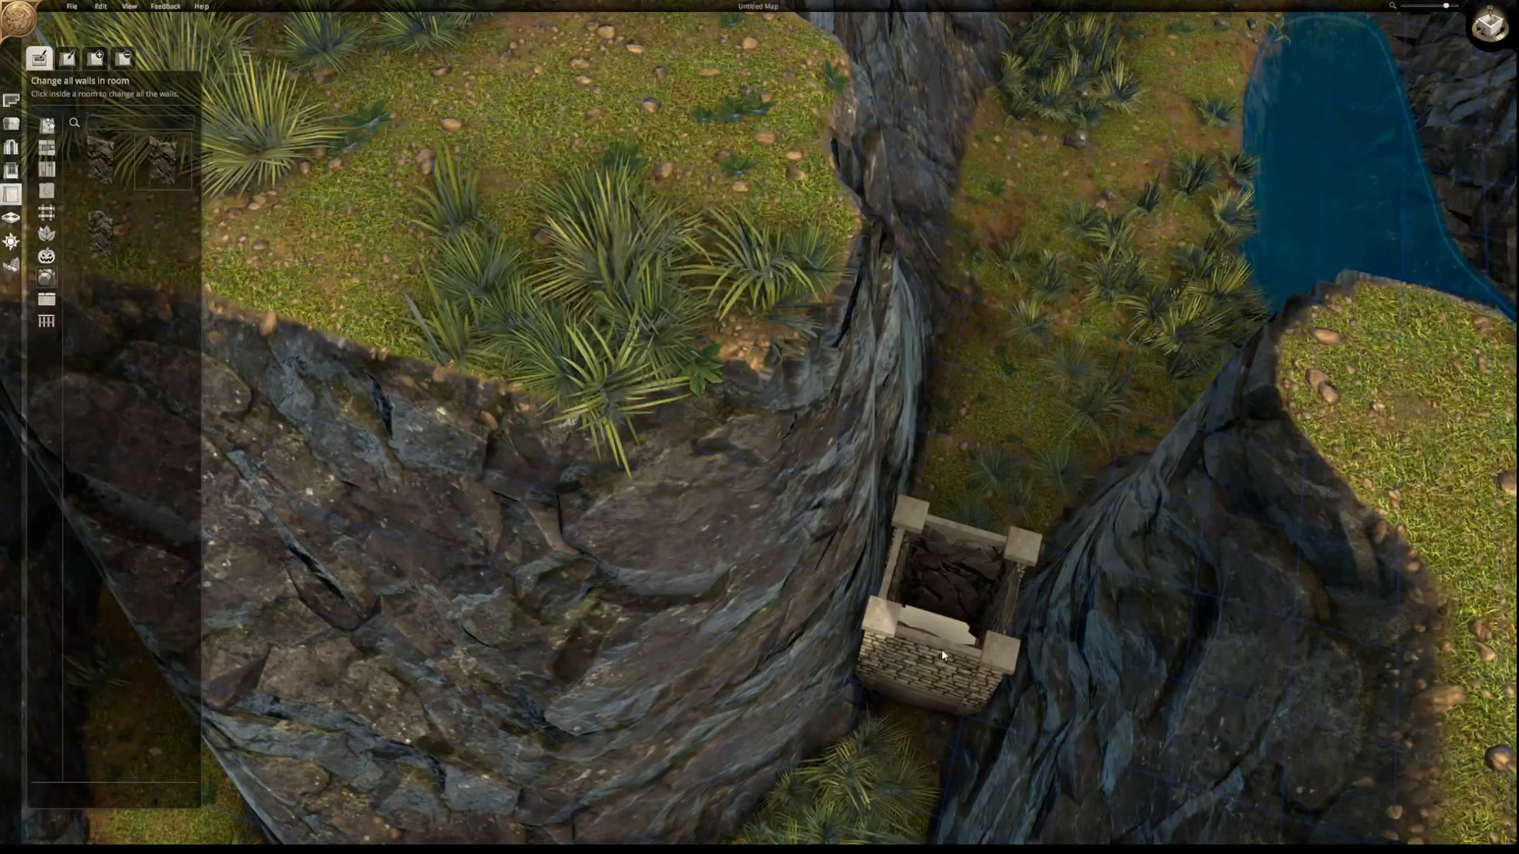
# - Apply the dark rocky wall style to all four sides of the one-tile room
pyautogui.click(941, 659)
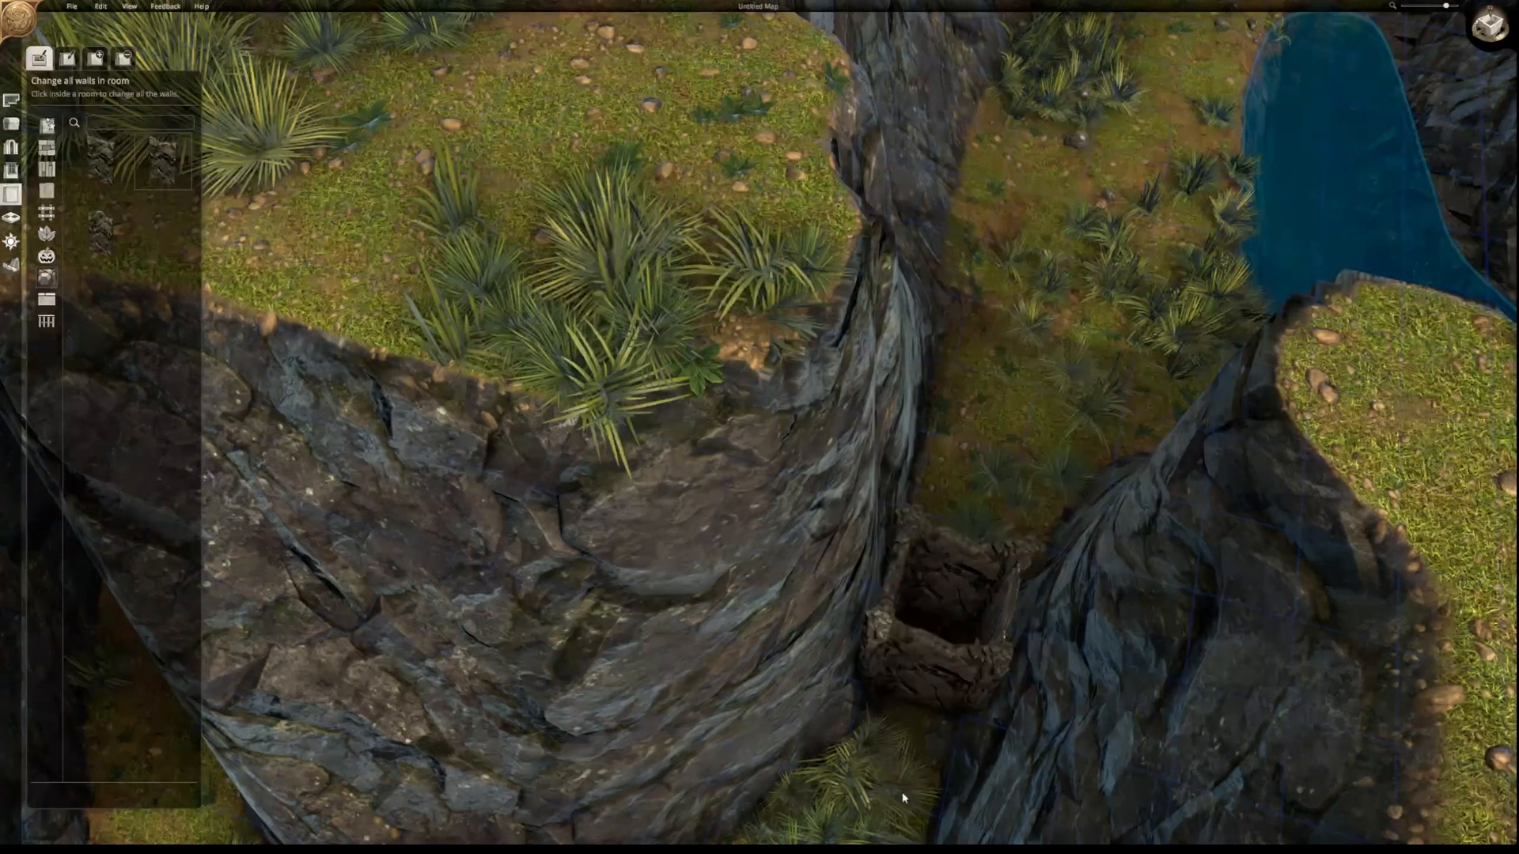
pyautogui.hotkey('ctrl', 'z')
pyautogui.hotkey('ctrl', 'y')
# - Place open rocky cave doorways on the opposite passage-facing walls of the one-tile room
pyautogui.click(11, 146)
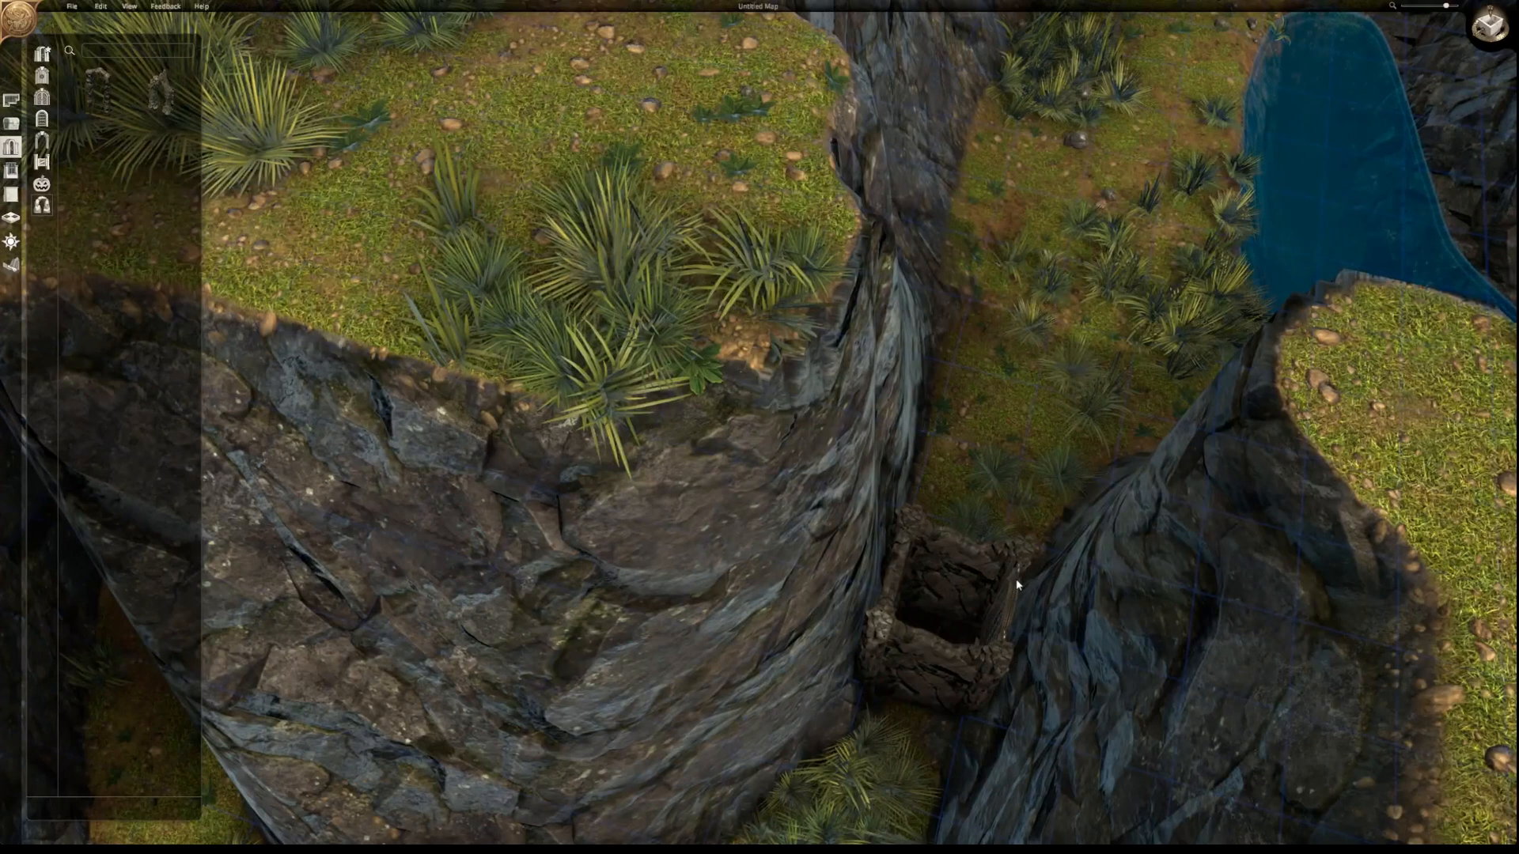
pyautogui.click(975, 552)
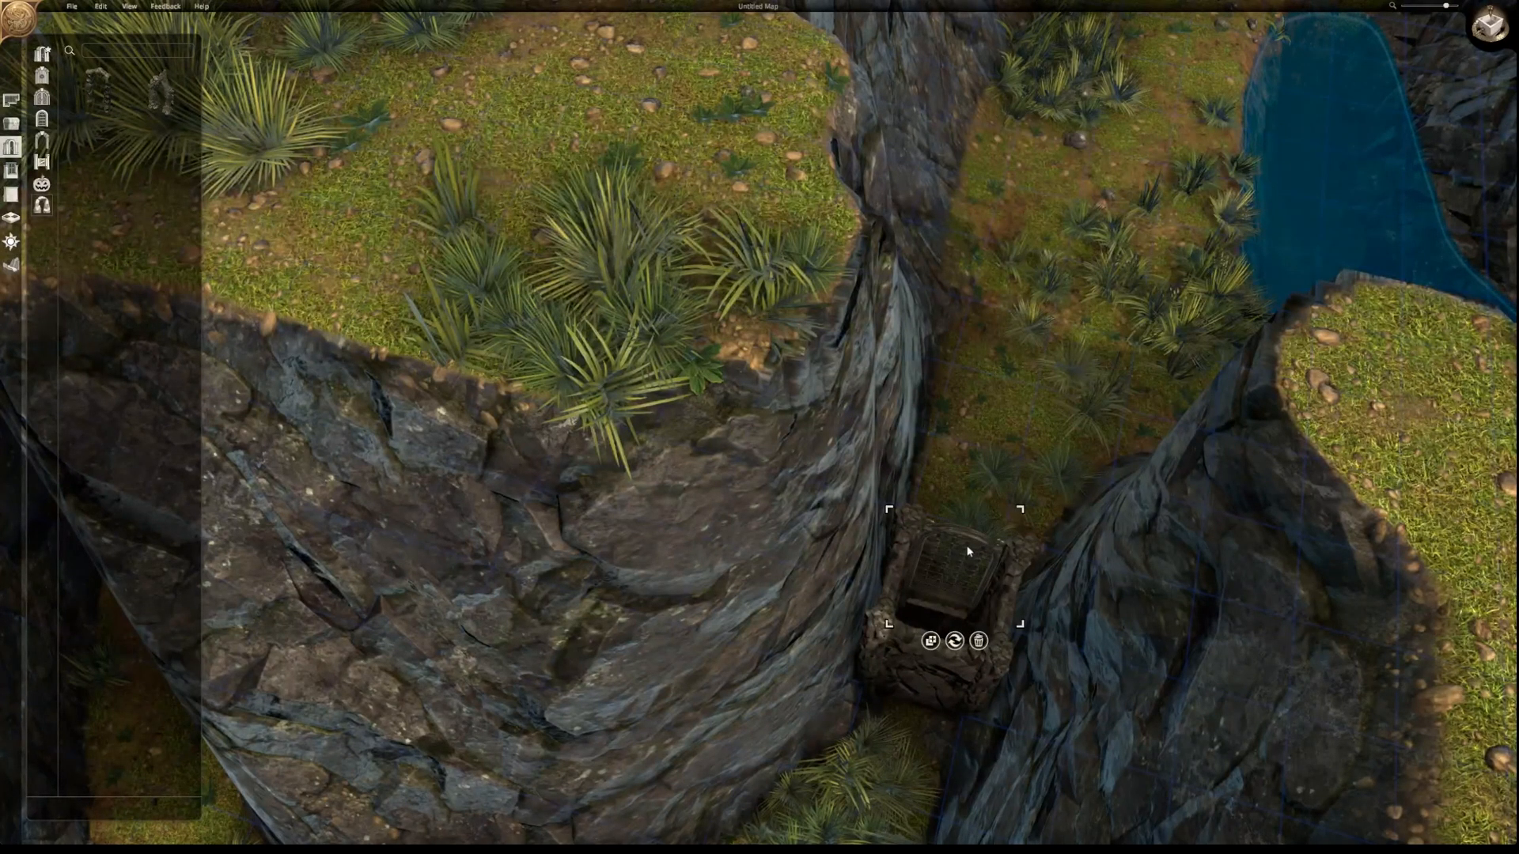
pyautogui.click(98, 98)
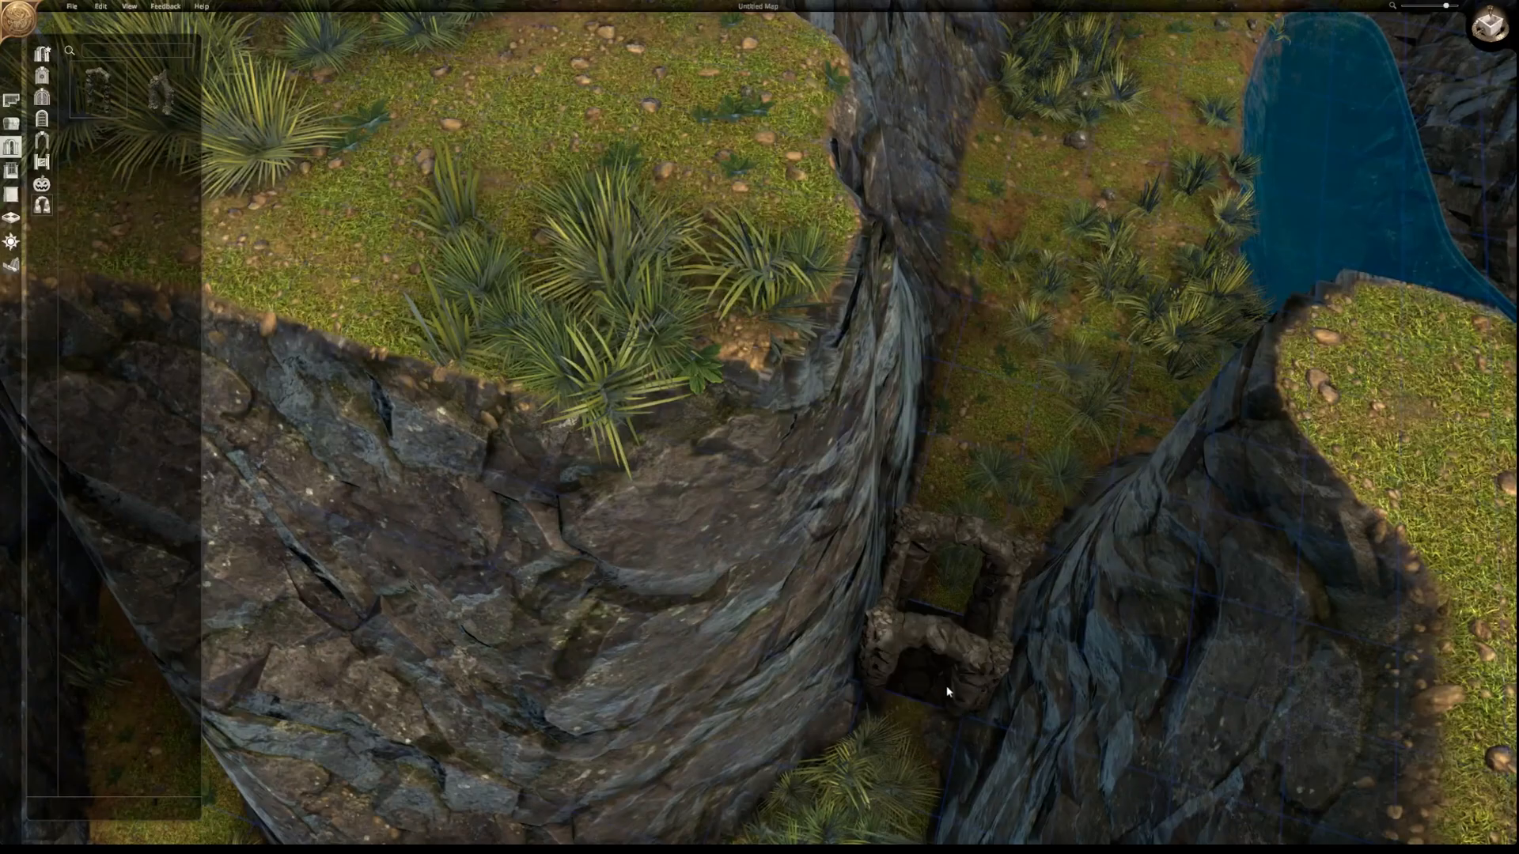
pyautogui.click(945, 687)
pyautogui.press('s')
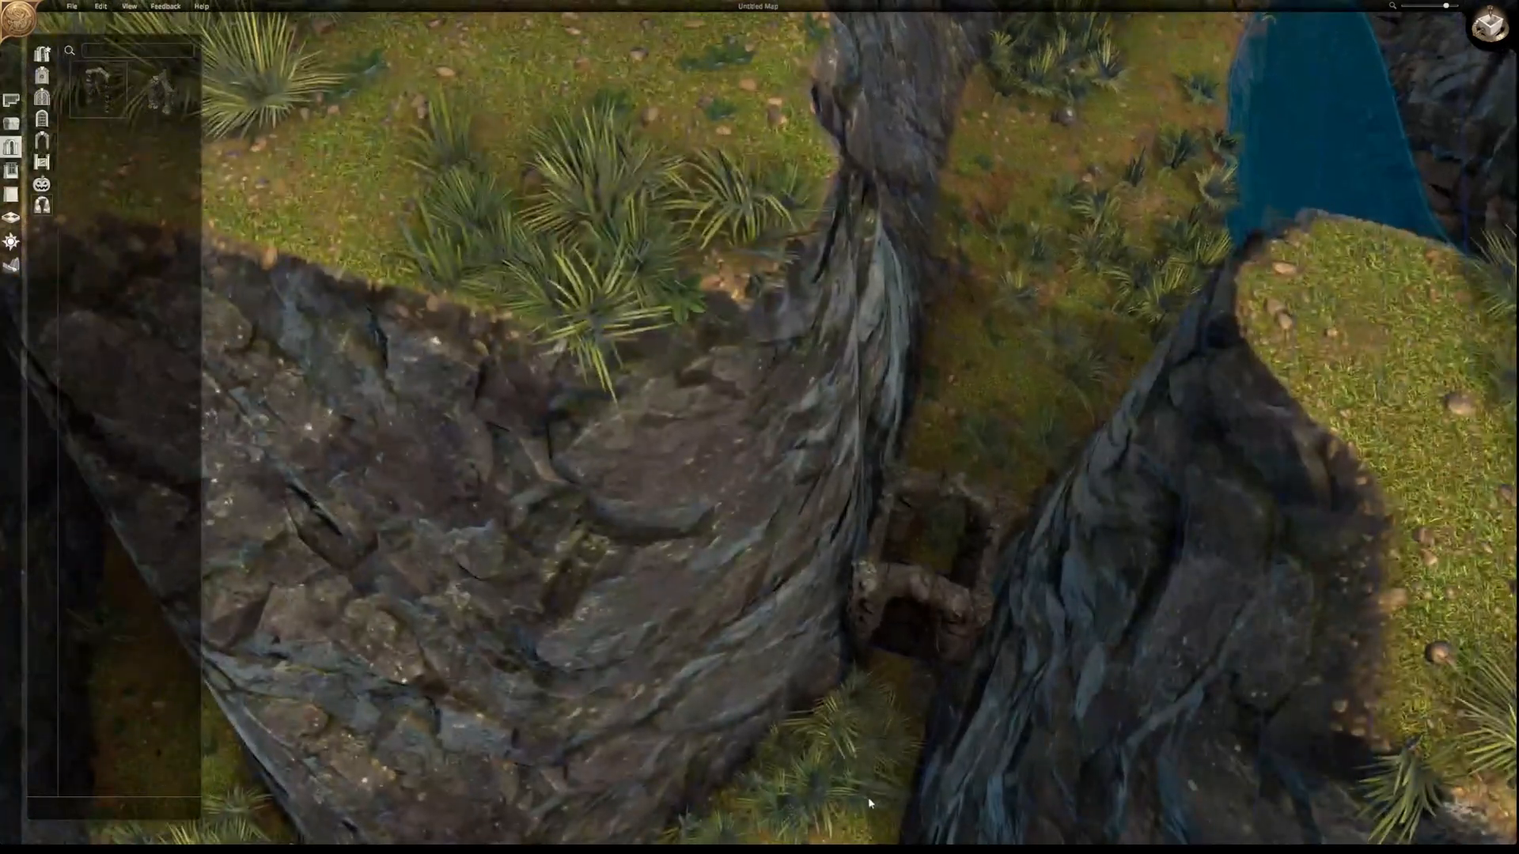
pyautogui.moveTo(868, 758); pyautogui.dragTo(878, 666, button='middle')
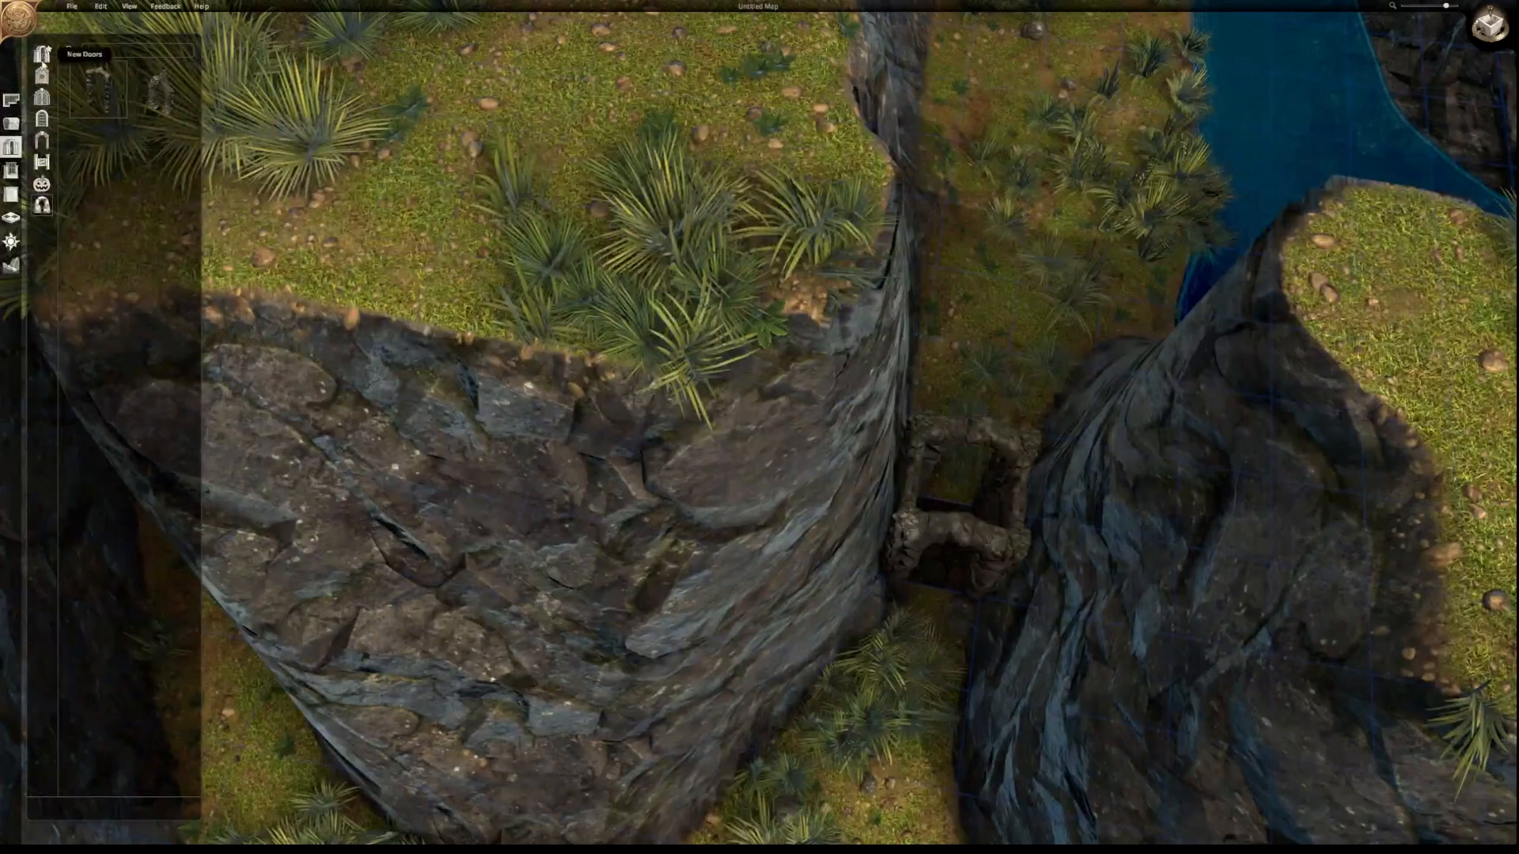
# - Raise the cliff edge beside the one-tile room and its passage so the rock meets the room's wall
pyautogui.click(16, 263)
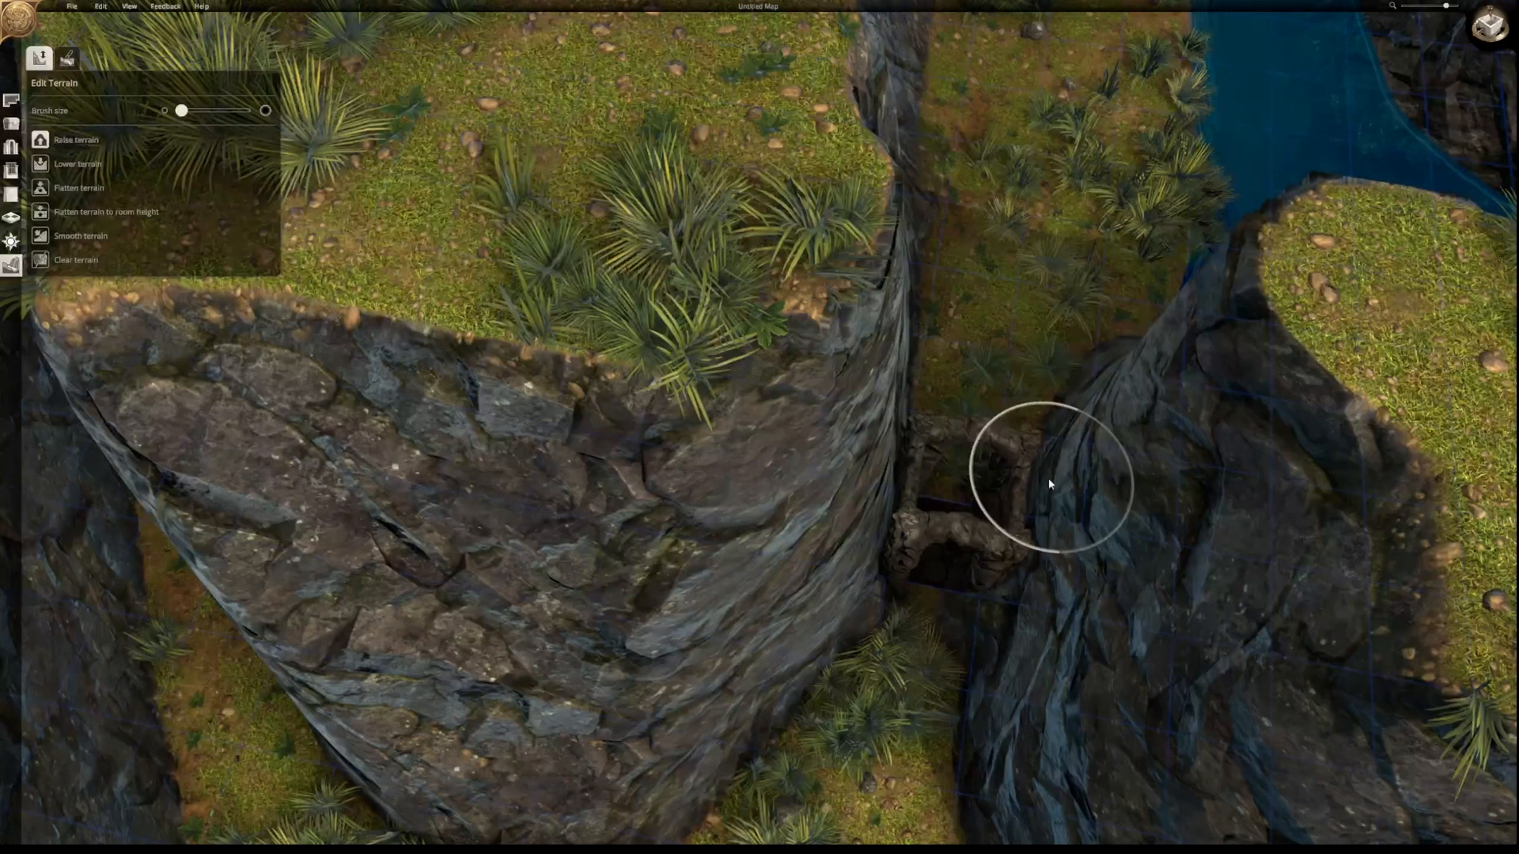
pyautogui.moveTo(828, 440)
pyautogui.mouseDown()
pyautogui.moveTo(850, 439)
pyautogui.moveTo(891, 346)
pyautogui.moveTo(890, 494)
pyautogui.moveTo(906, 519)
pyautogui.mouseUp()
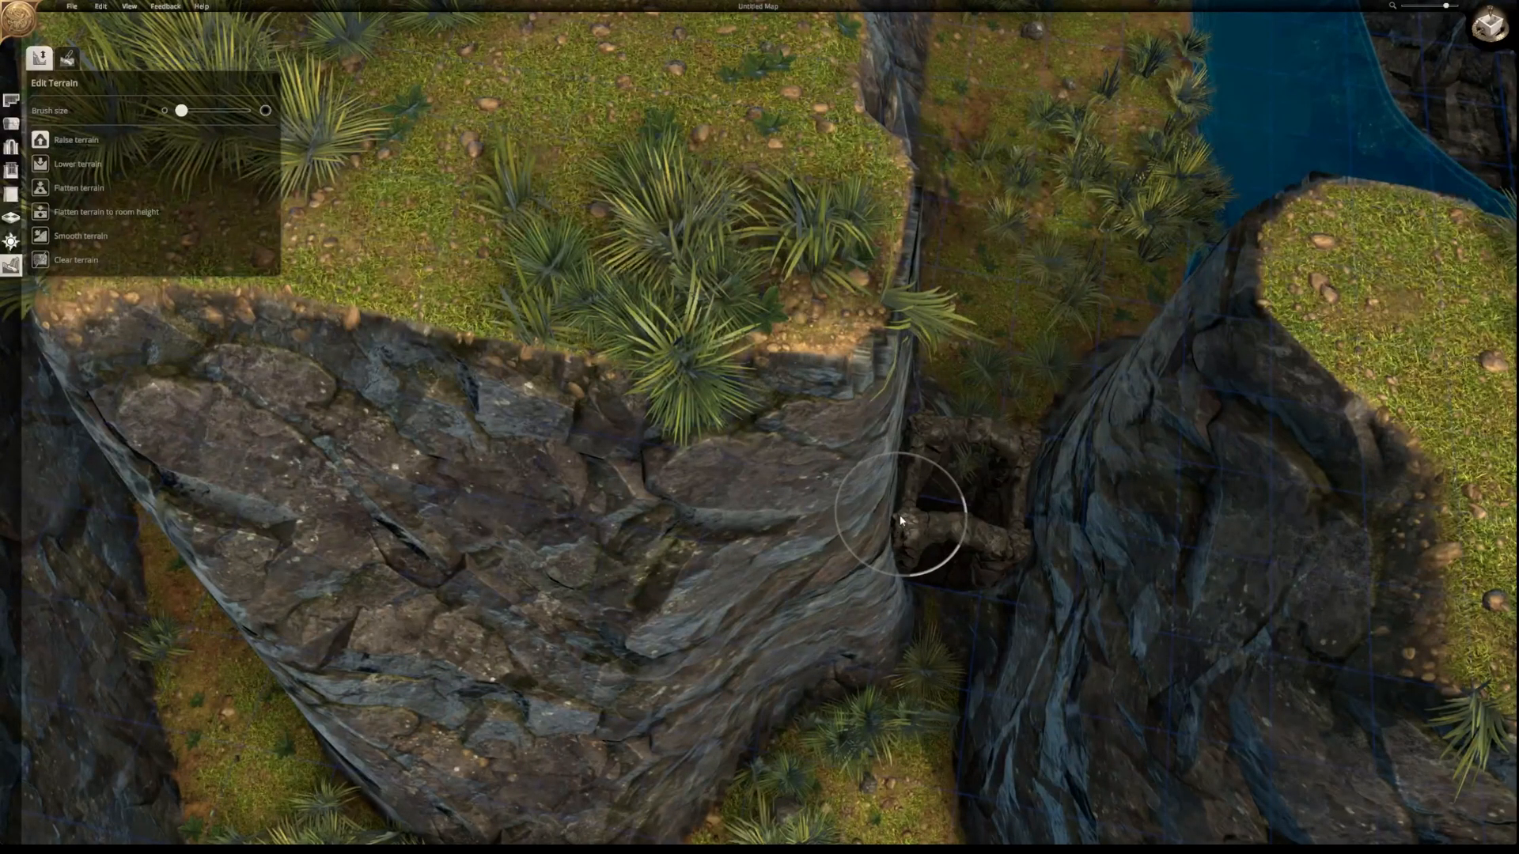
pyautogui.moveTo(939, 733)
pyautogui.mouseDown()
pyautogui.moveTo(909, 698)
pyautogui.moveTo(916, 666)
pyautogui.mouseUp()
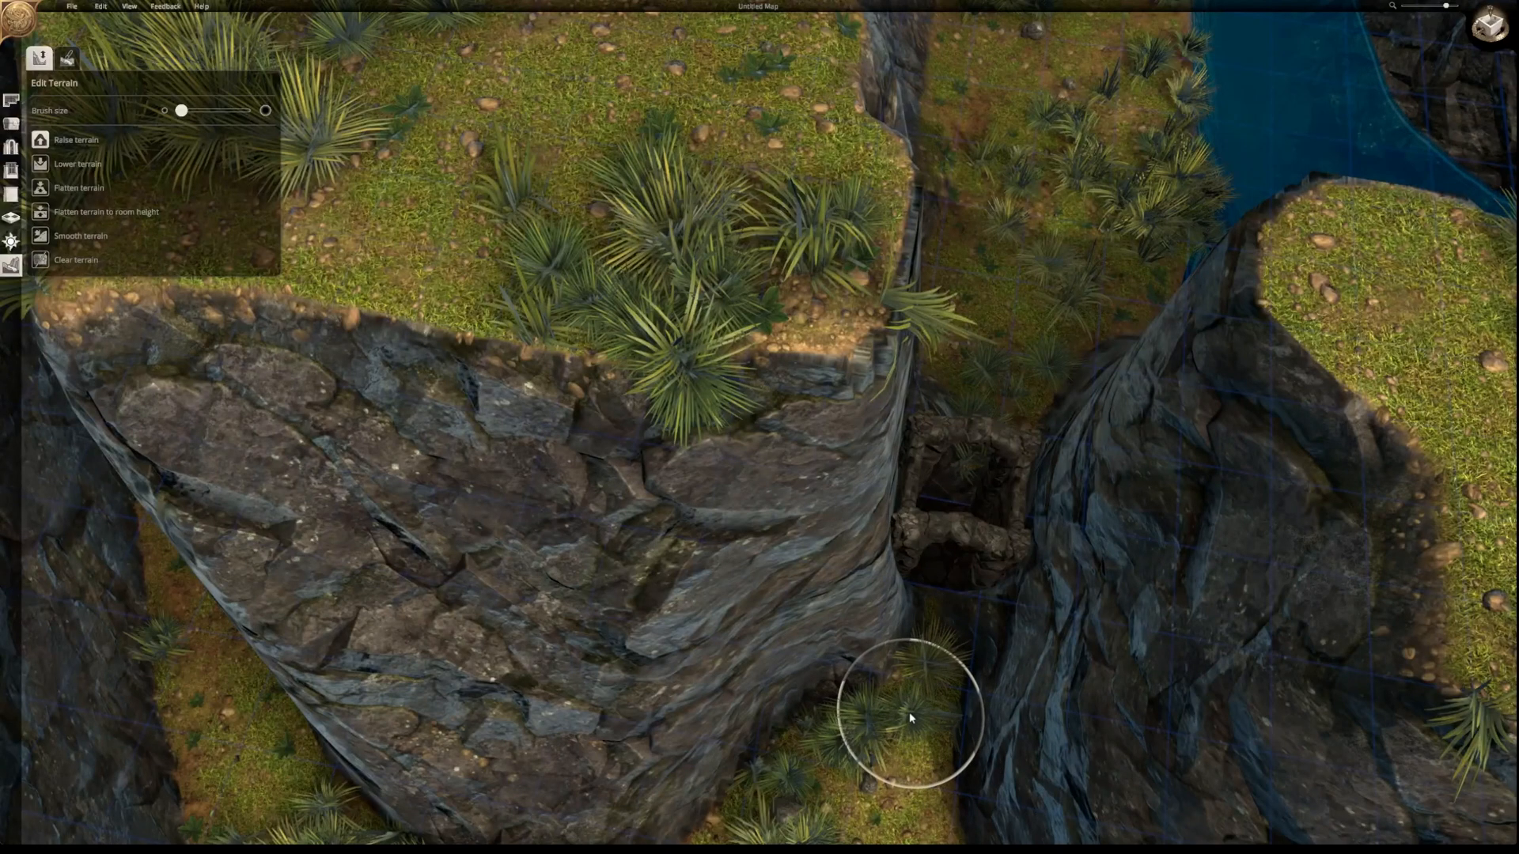
pyautogui.moveTo(917, 682); pyautogui.dragTo(909, 655)
# - Flatten the terrain to room height along the passage leading into the one-tile room
pyautogui.click(55, 168)
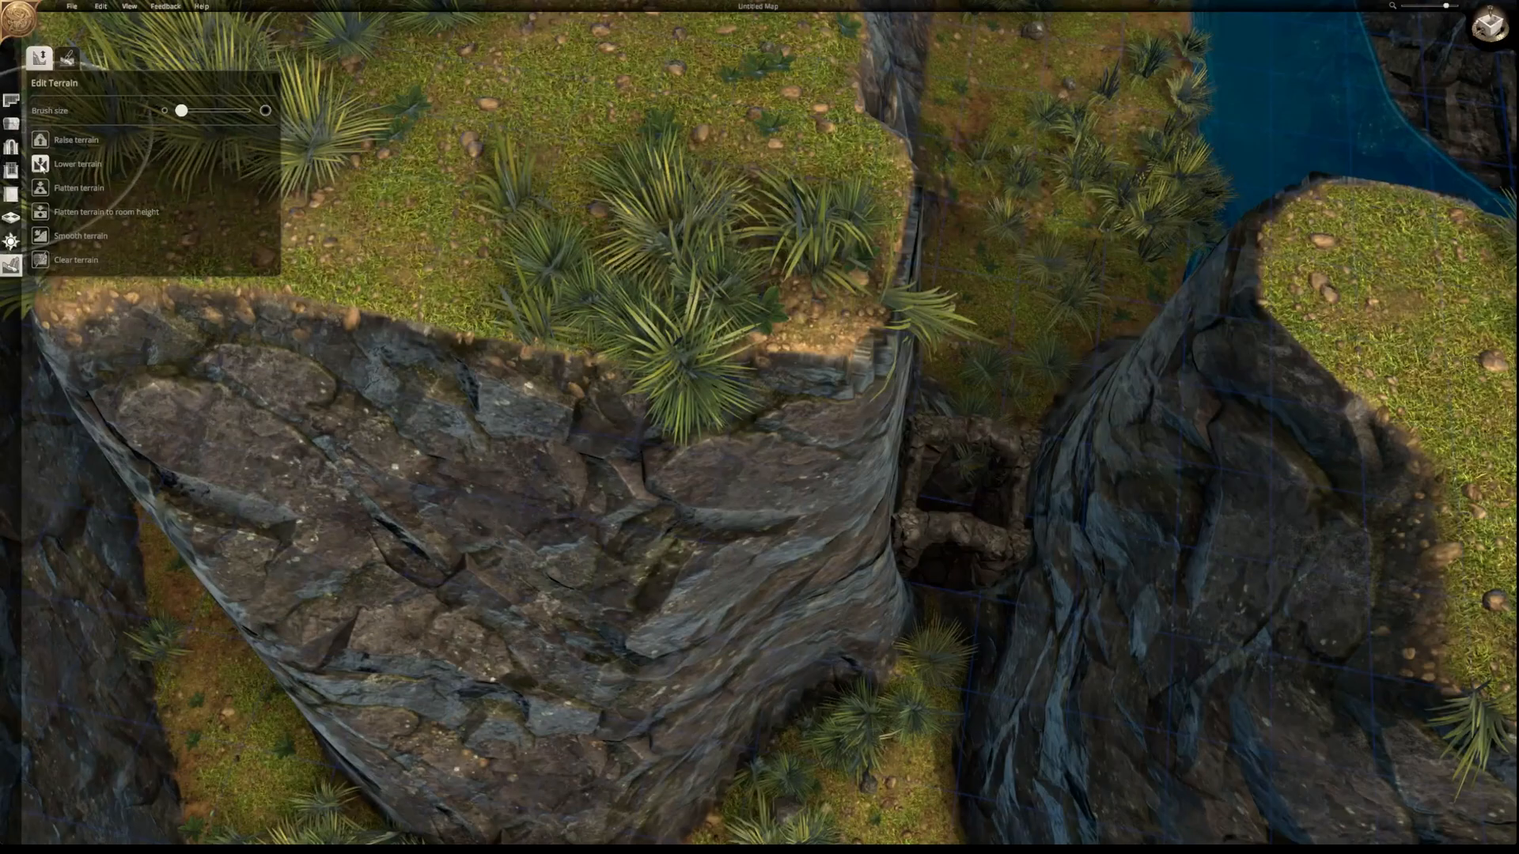
pyautogui.click(125, 219)
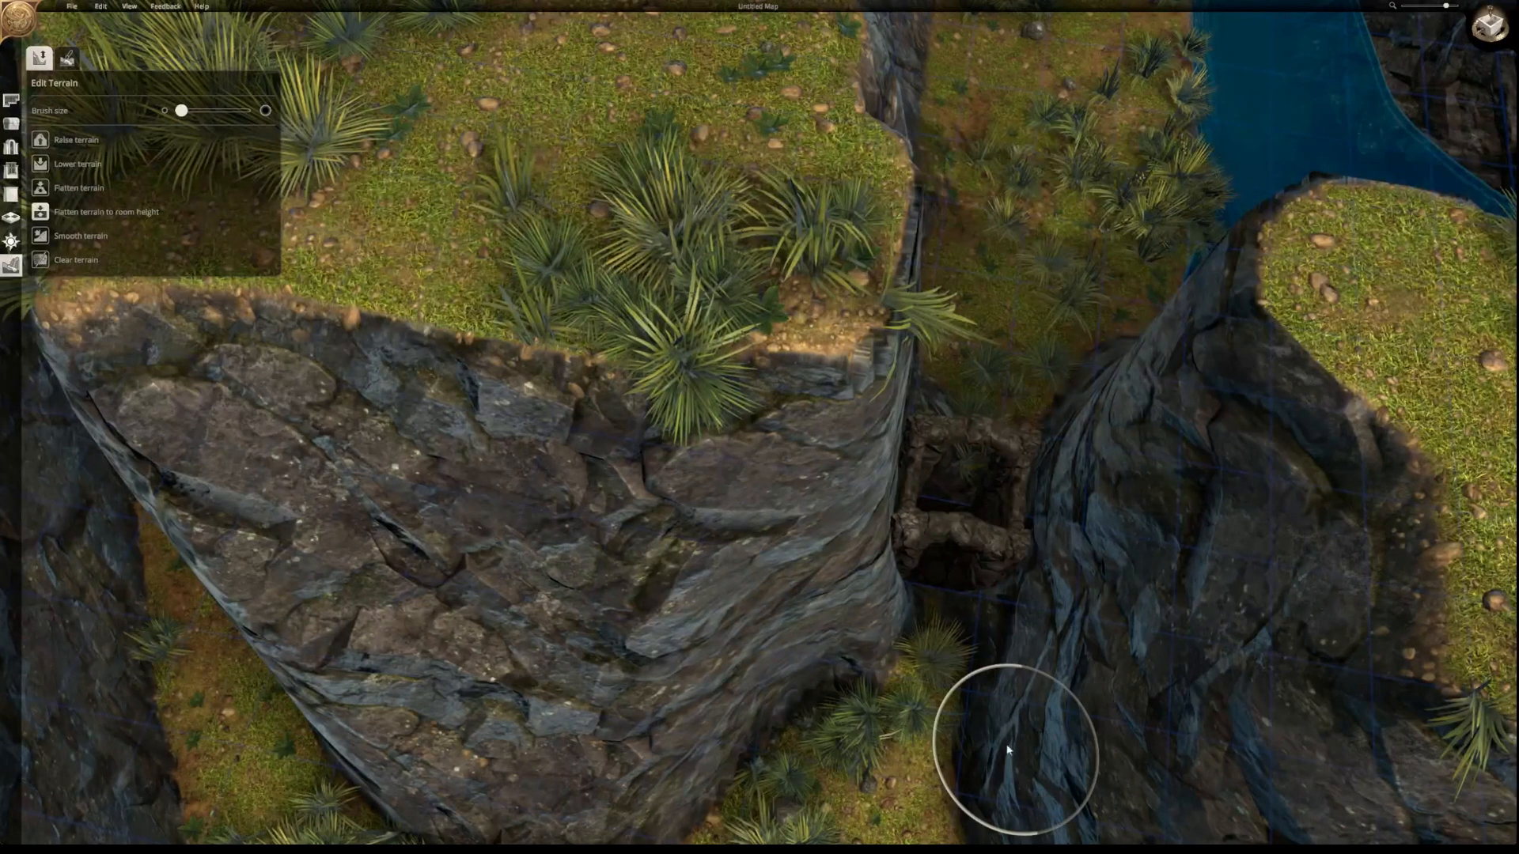
pyautogui.moveTo(902, 699)
pyautogui.mouseDown()
pyautogui.moveTo(933, 625)
pyautogui.moveTo(927, 601)
pyautogui.moveTo(900, 606)
pyautogui.moveTo(948, 601)
pyautogui.moveTo(959, 617)
pyautogui.moveTo(960, 453)
pyautogui.moveTo(942, 494)
pyautogui.mouseUp()
# - Paint the grassy floor of the pit around the lake with the dark rock terrain texture
pyautogui.moveTo(1020, 380)
pyautogui.mouseDown(button='middle')
pyautogui.moveTo(950, 462)
pyautogui.moveTo(521, 455)
pyautogui.moveTo(426, 351)
pyautogui.mouseUp(button='middle')
pyautogui.moveTo(549, 383)
pyautogui.mouseDown(button='middle')
pyautogui.moveTo(519, 372)
pyautogui.moveTo(685, 353)
pyautogui.moveTo(610, 272)
pyautogui.moveTo(752, 434)
pyautogui.moveTo(1081, 414)
pyautogui.moveTo(1133, 434)
pyautogui.moveTo(1152, 340)
pyautogui.moveTo(1170, 356)
pyautogui.moveTo(814, 712)
pyautogui.mouseUp(button='middle')
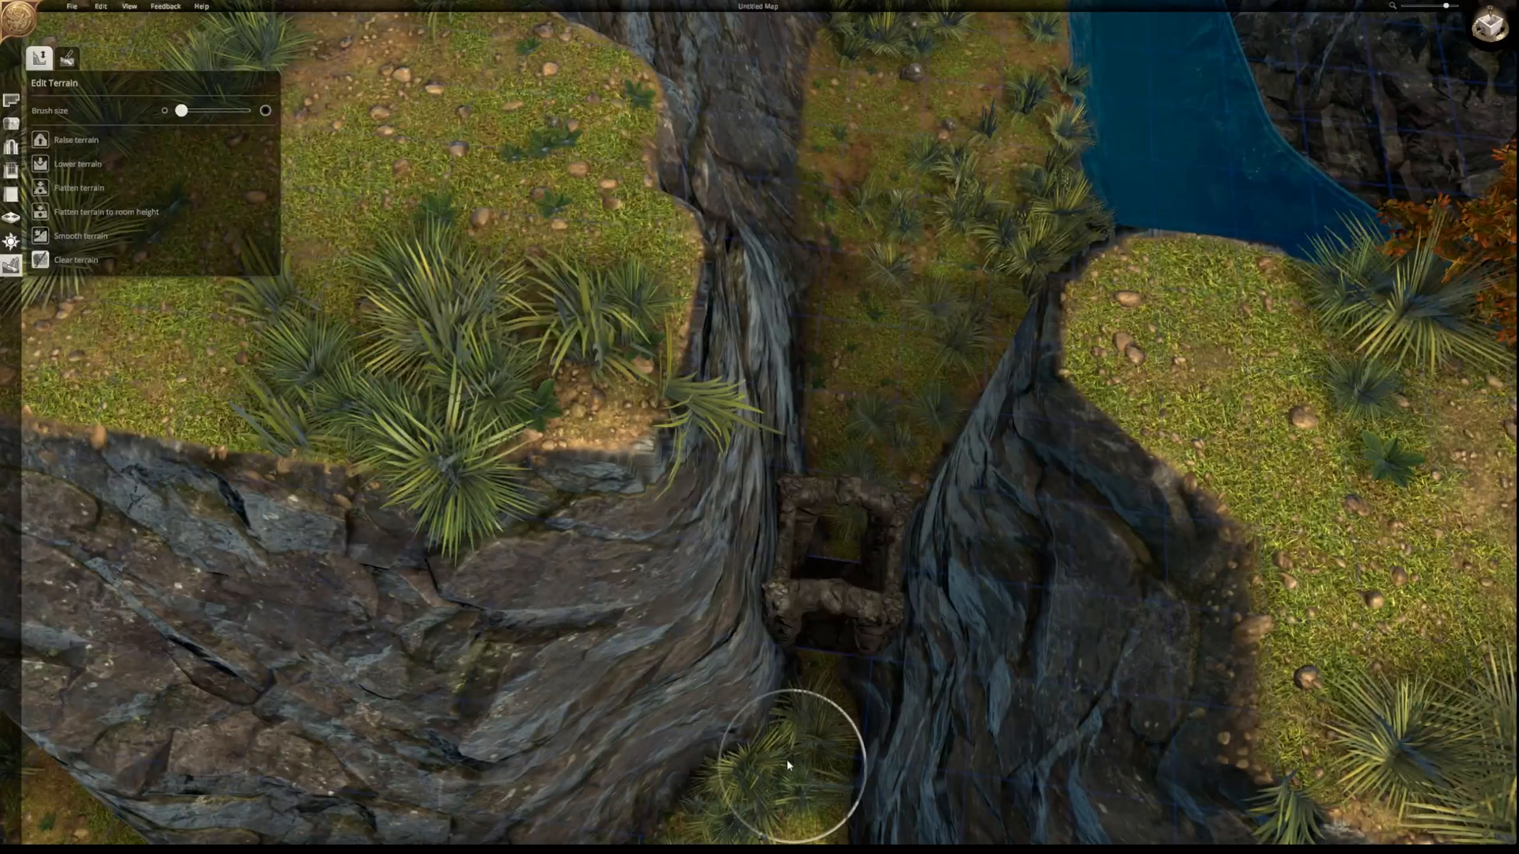
pyautogui.scroll(-3, 789, 664)
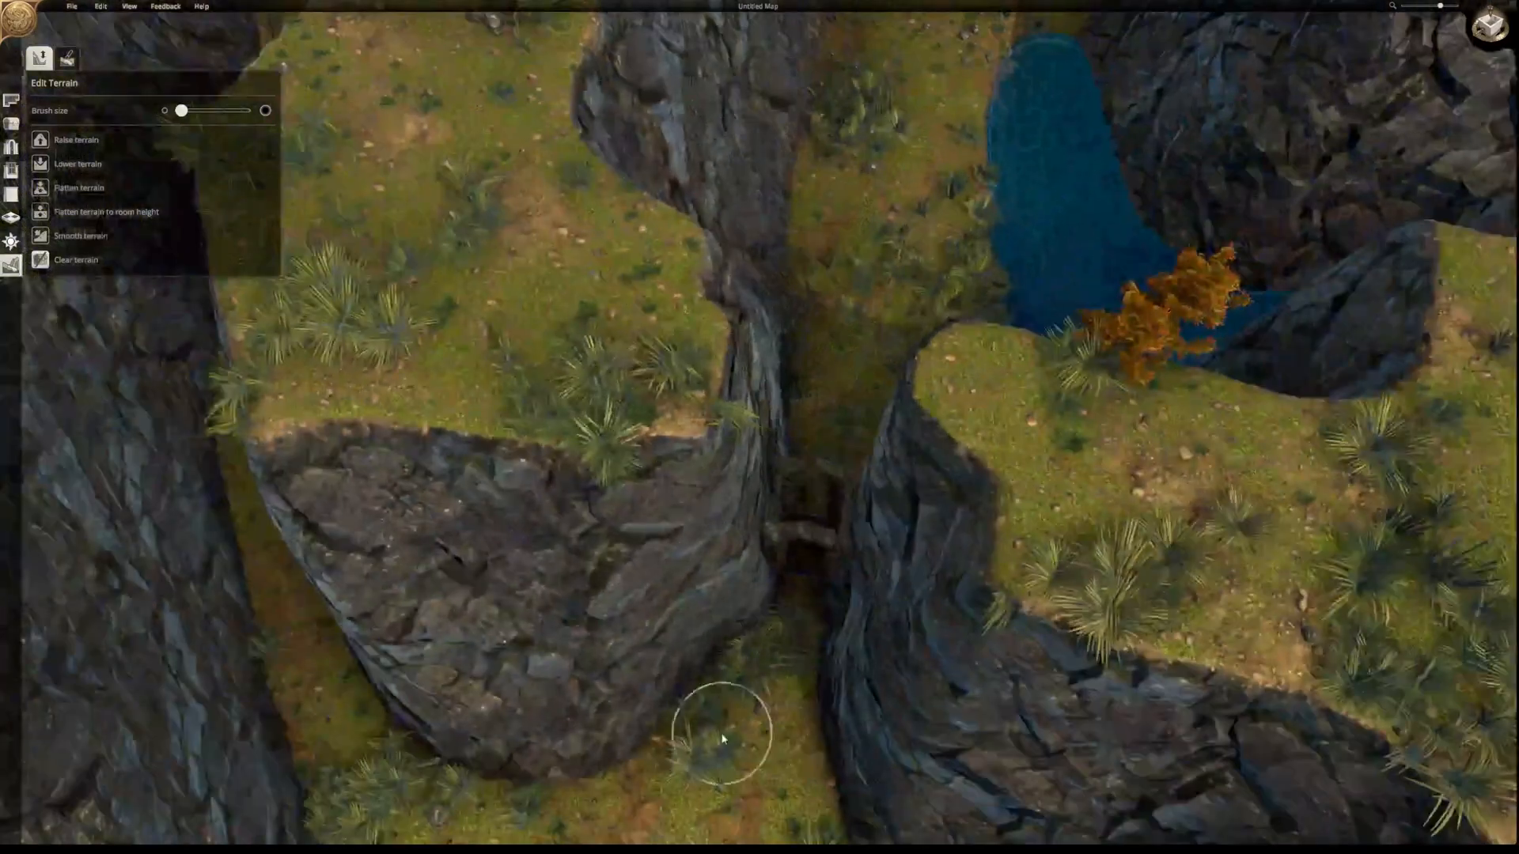
pyautogui.scroll(-3, 771, 645)
pyautogui.moveTo(894, 324); pyautogui.dragTo(695, 451, button='right')
pyautogui.moveTo(695, 455); pyautogui.dragTo(393, 451, button='middle')
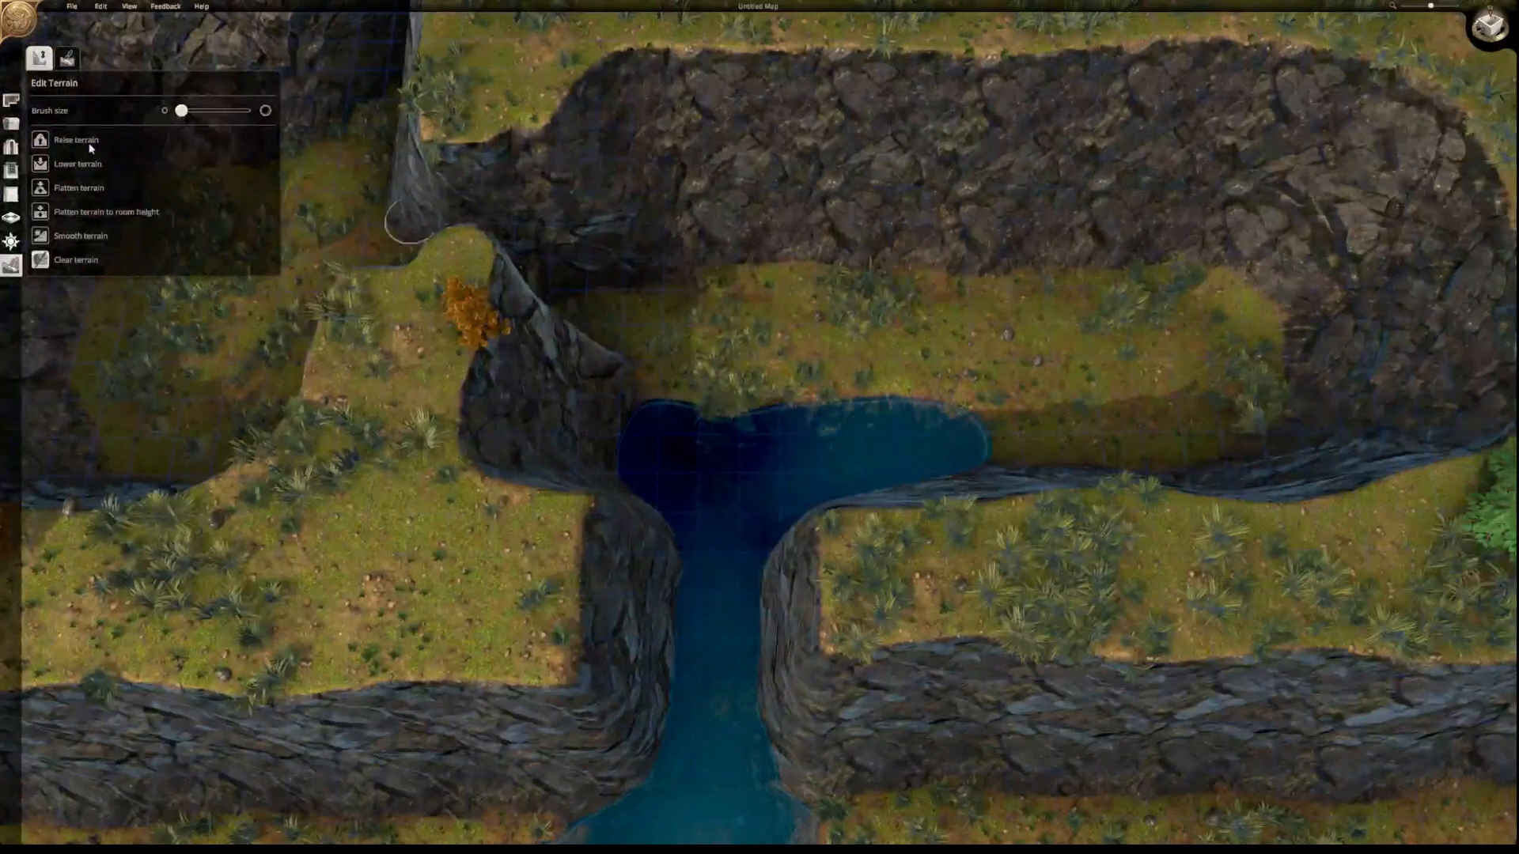
pyautogui.click(68, 59)
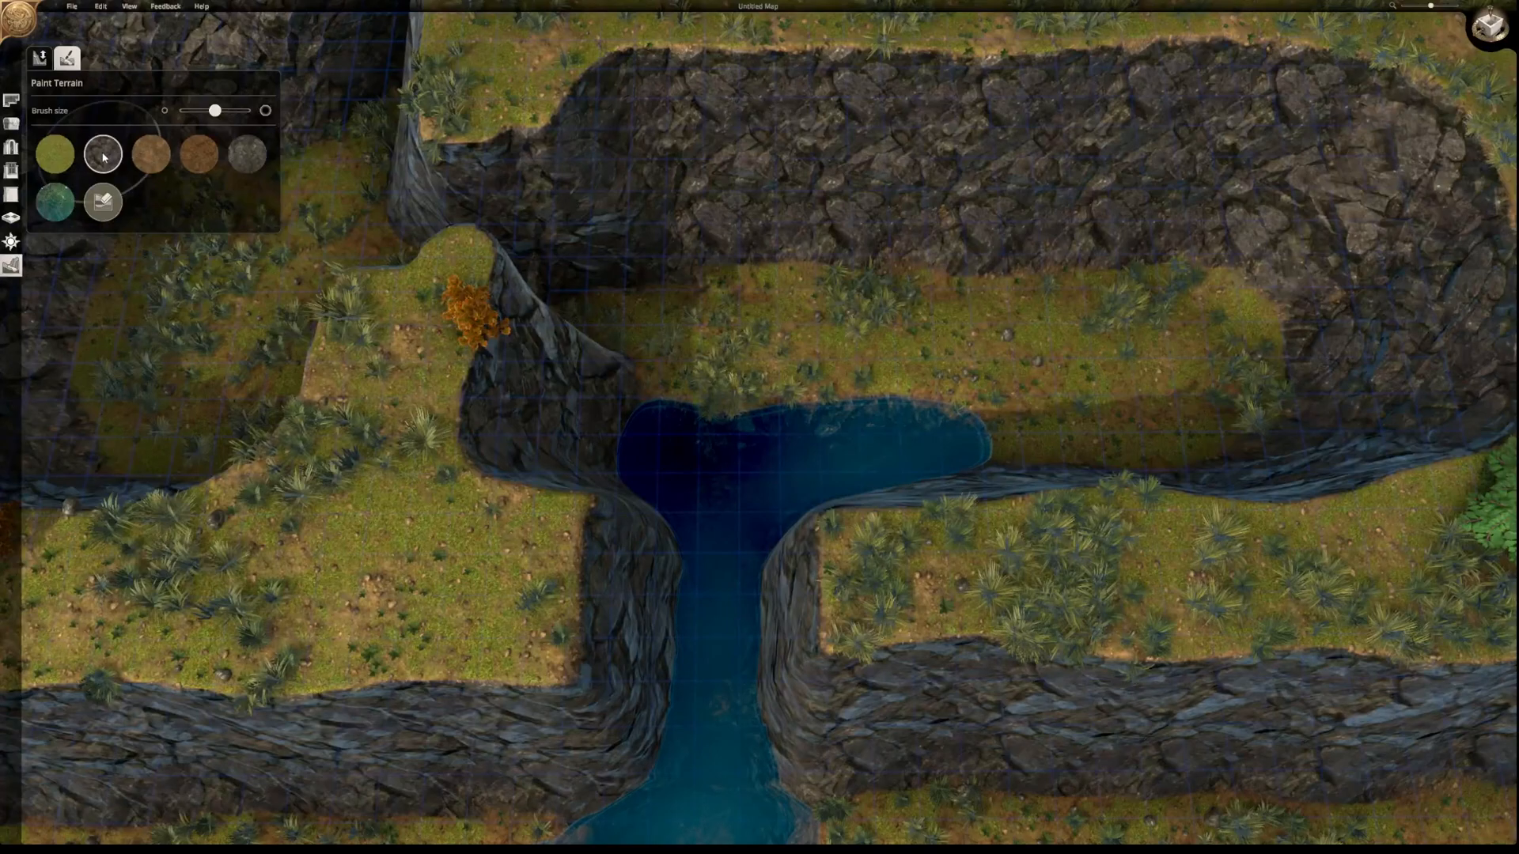
pyautogui.moveTo(951, 348)
pyautogui.mouseDown()
pyautogui.moveTo(631, 317)
pyautogui.moveTo(678, 363)
pyautogui.moveTo(780, 383)
pyautogui.moveTo(902, 379)
pyautogui.mouseUp()
pyautogui.moveTo(716, 434)
pyautogui.mouseDown()
pyautogui.moveTo(1123, 404)
pyautogui.moveTo(1020, 424)
pyautogui.moveTo(1147, 440)
pyautogui.moveTo(1265, 423)
pyautogui.mouseUp()
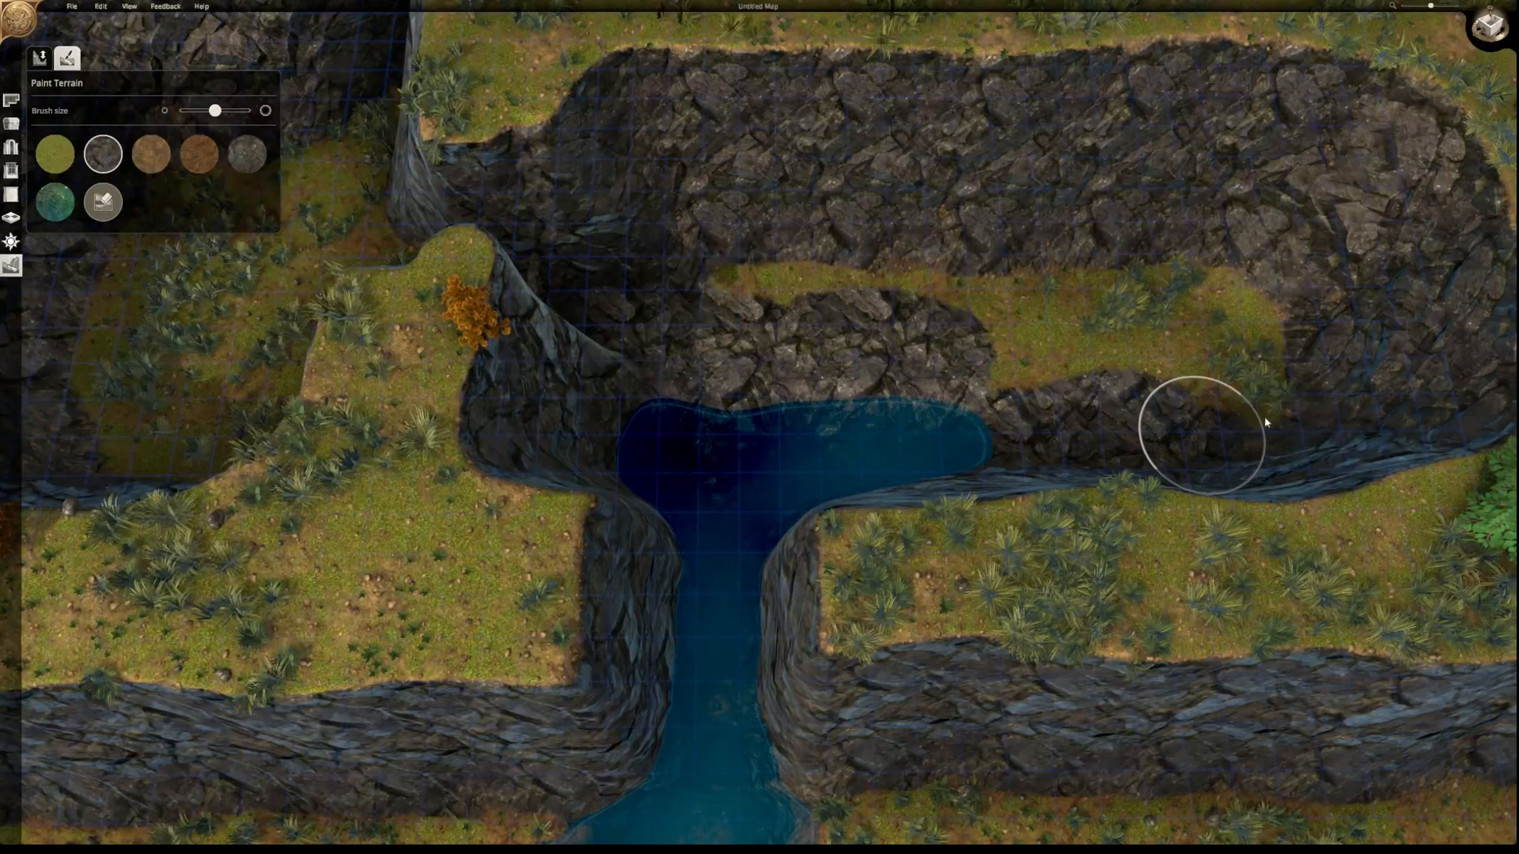
pyautogui.moveTo(1141, 277); pyautogui.dragTo(722, 275)
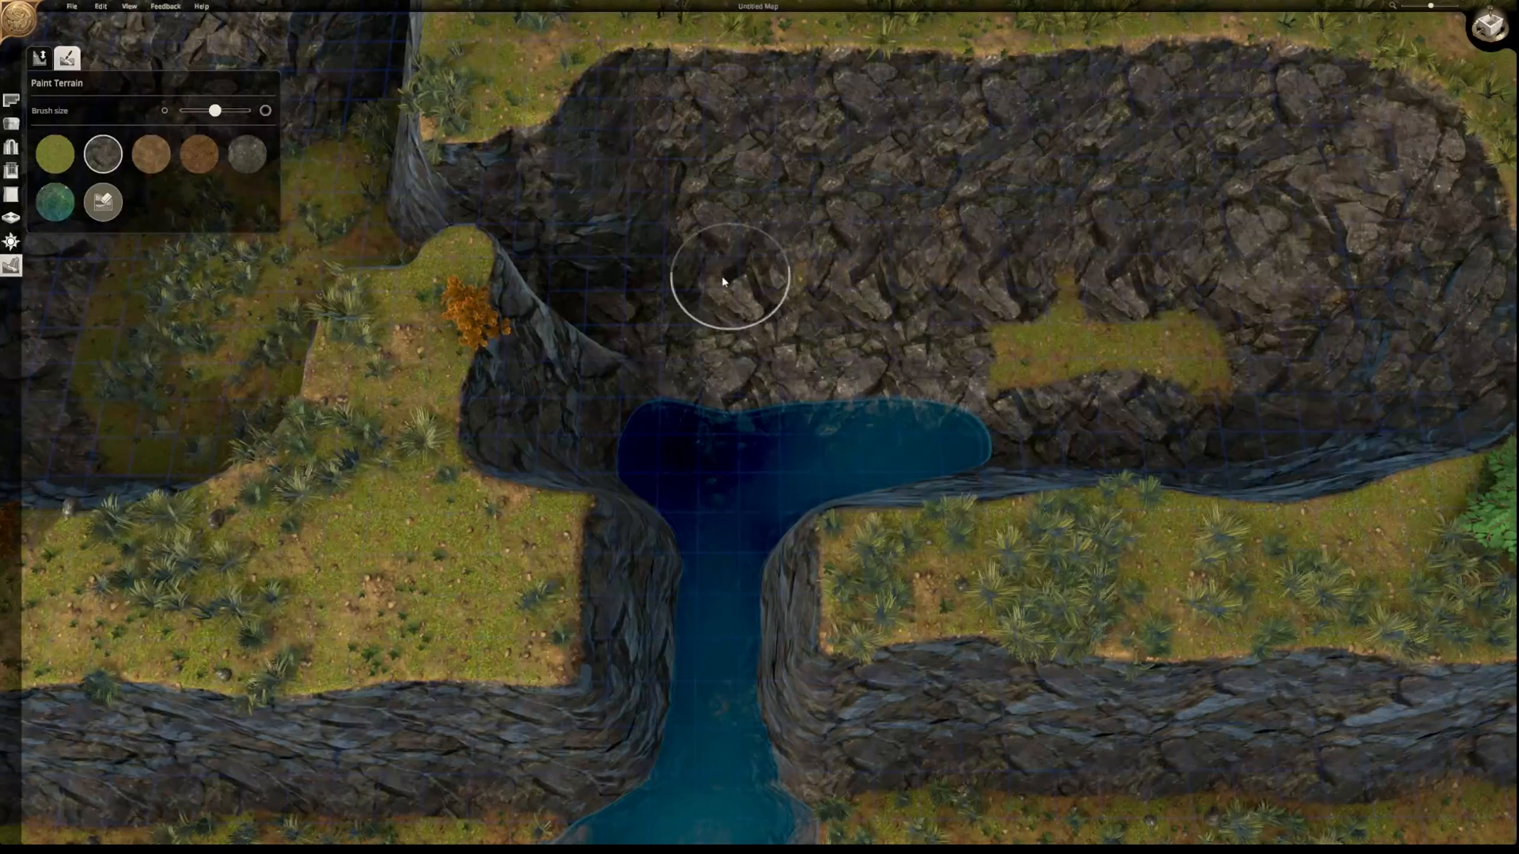
pyautogui.moveTo(1064, 364)
pyautogui.mouseDown()
pyautogui.moveTo(1043, 370)
pyautogui.moveTo(1211, 336)
pyautogui.mouseUp()
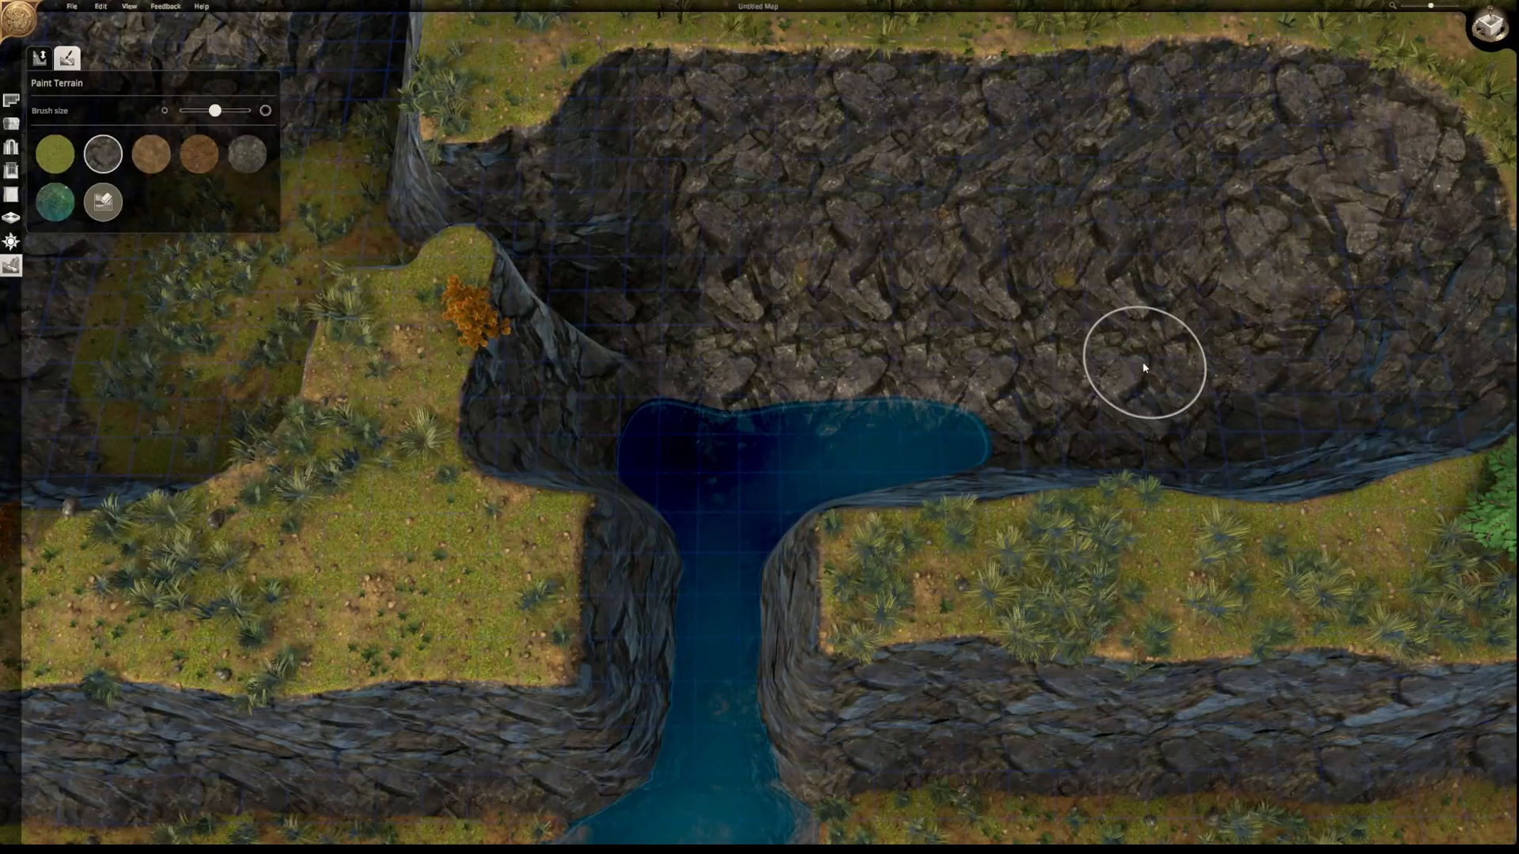
# - Paint the floor of the western pit with the dark rock terrain texture
pyautogui.moveTo(575, 372); pyautogui.dragTo(403, 395, button='middle')
pyautogui.moveTo(402, 395); pyautogui.dragTo(865, 586, button='right')
pyautogui.moveTo(798, 623)
pyautogui.mouseDown()
pyautogui.moveTo(787, 672)
pyautogui.moveTo(665, 671)
pyautogui.moveTo(598, 587)
pyautogui.mouseUp()
pyautogui.moveTo(694, 370)
pyautogui.mouseDown()
pyautogui.moveTo(791, 342)
pyautogui.moveTo(817, 407)
pyautogui.moveTo(882, 479)
pyautogui.moveTo(812, 576)
pyautogui.moveTo(703, 599)
pyautogui.moveTo(689, 525)
pyautogui.moveTo(737, 366)
pyautogui.moveTo(746, 521)
pyautogui.moveTo(799, 482)
pyautogui.mouseUp()
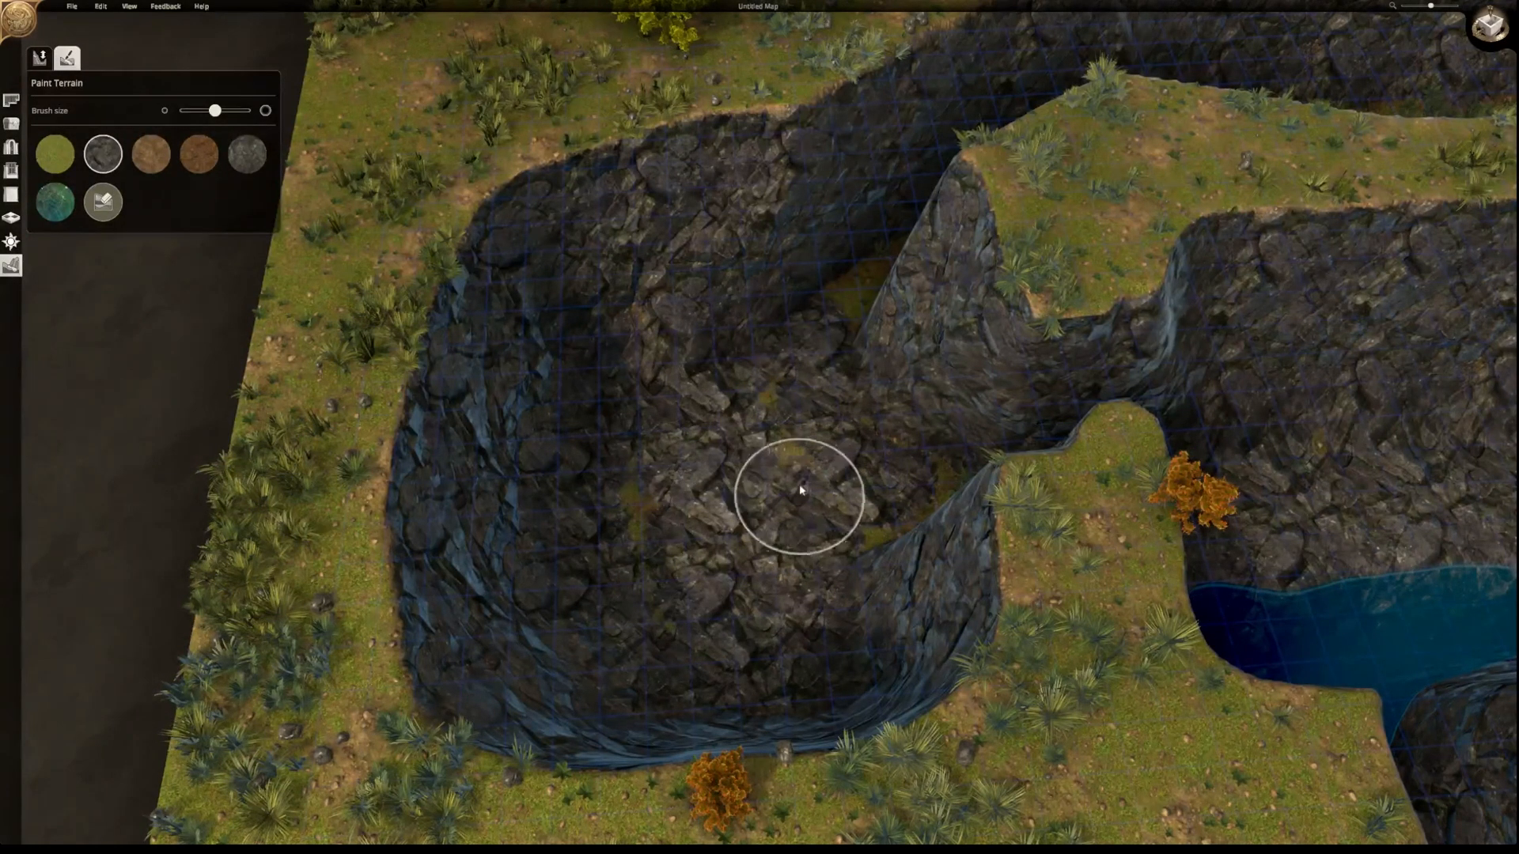
pyautogui.moveTo(747, 335)
pyautogui.mouseDown()
pyautogui.moveTo(704, 478)
pyautogui.moveTo(759, 481)
pyautogui.moveTo(802, 542)
pyautogui.moveTo(750, 499)
pyautogui.mouseUp()
# - Paint dark rock over the winding passage from the western pit and the entrance of the long northern pit
pyautogui.moveTo(750, 499); pyautogui.dragTo(847, 525, button='right')
pyautogui.moveTo(848, 526); pyautogui.dragTo(1102, 530, button='middle')
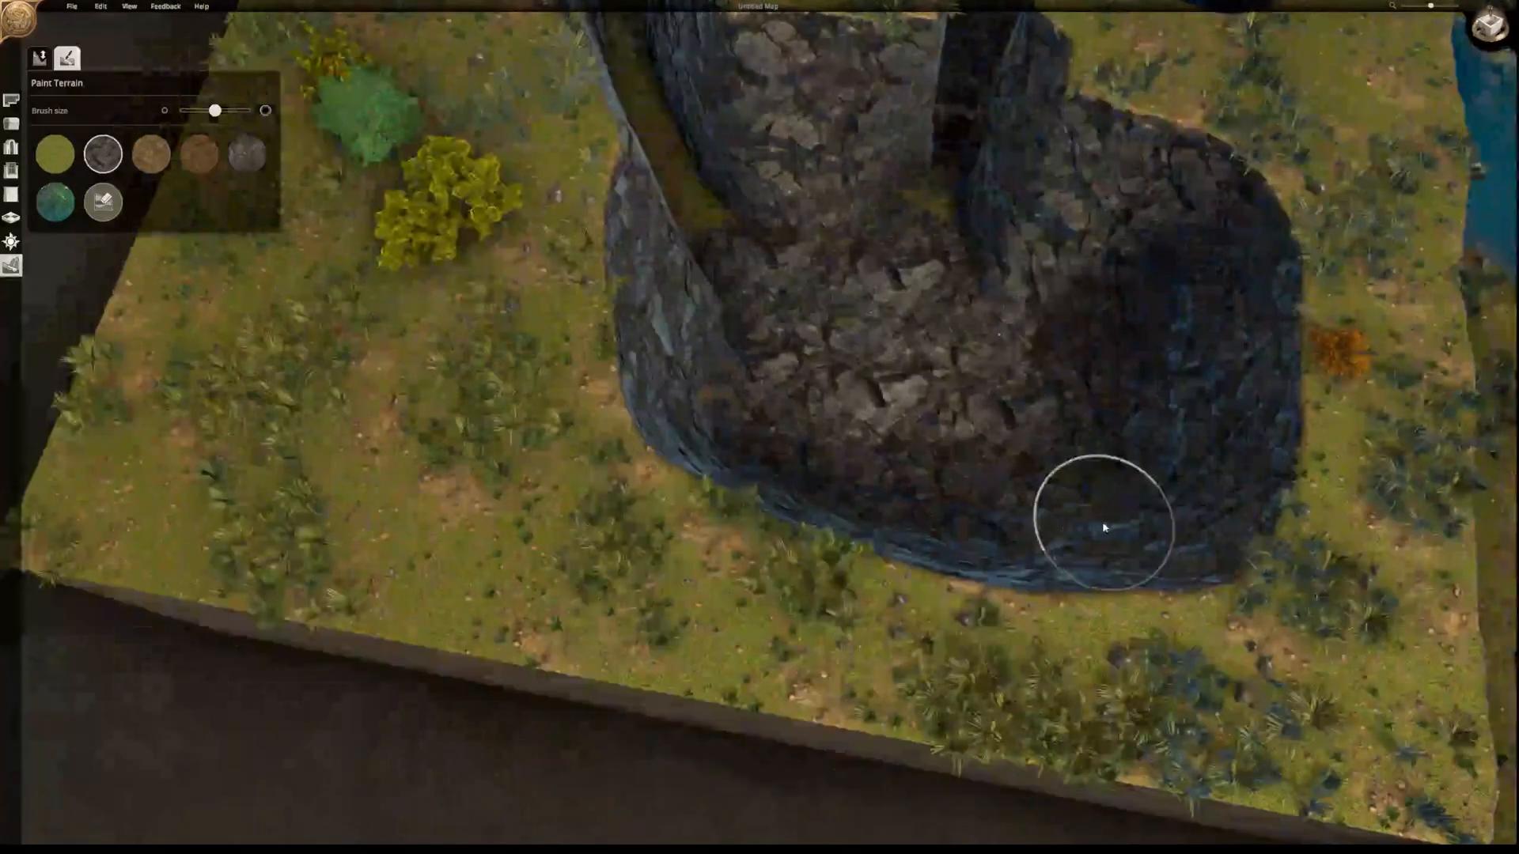
pyautogui.moveTo(799, 175)
pyautogui.mouseDown(button='middle')
pyautogui.moveTo(814, 436)
pyautogui.moveTo(807, 390)
pyautogui.mouseUp(button='middle')
pyautogui.moveTo(765, 269)
pyautogui.mouseDown()
pyautogui.moveTo(670, 167)
pyautogui.moveTo(624, 85)
pyautogui.mouseUp()
pyautogui.moveTo(631, 83); pyautogui.dragTo(664, 156, button='middle')
pyautogui.moveTo(665, 156); pyautogui.dragTo(861, 732, button='right')
pyautogui.moveTo(860, 731)
pyautogui.mouseDown()
pyautogui.moveTo(823, 716)
pyautogui.moveTo(773, 586)
pyautogui.moveTo(759, 495)
pyautogui.moveTo(795, 266)
pyautogui.mouseUp()
pyautogui.moveTo(729, 339)
pyautogui.mouseDown()
pyautogui.moveTo(715, 152)
pyautogui.moveTo(737, 190)
pyautogui.moveTo(831, 201)
pyautogui.mouseUp()
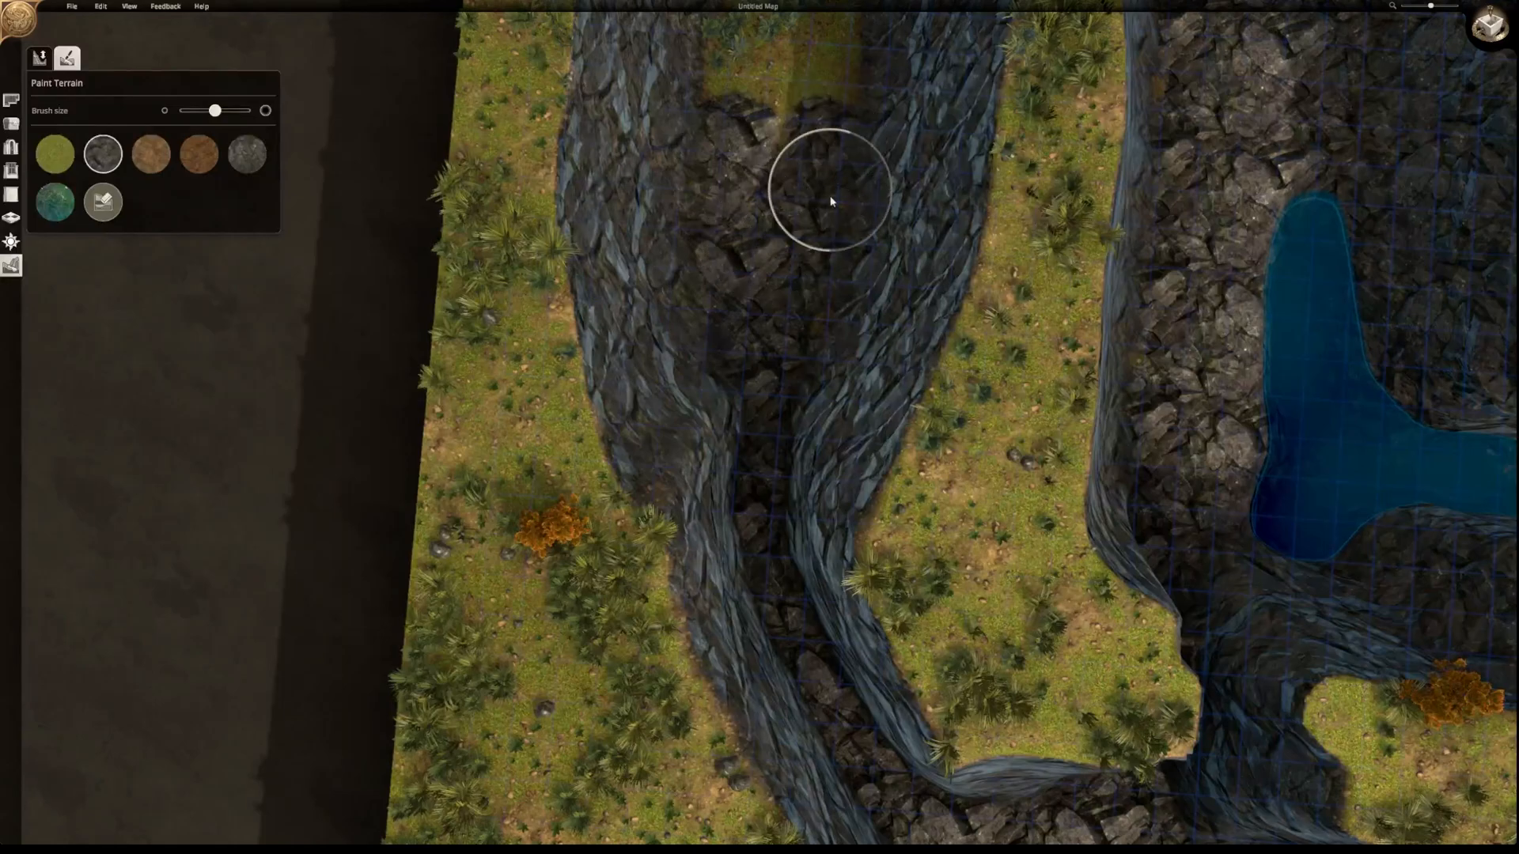
# - Cover the remaining grass on the long northern pit's floor with dark rock
pyautogui.scroll(4, 775, 356)
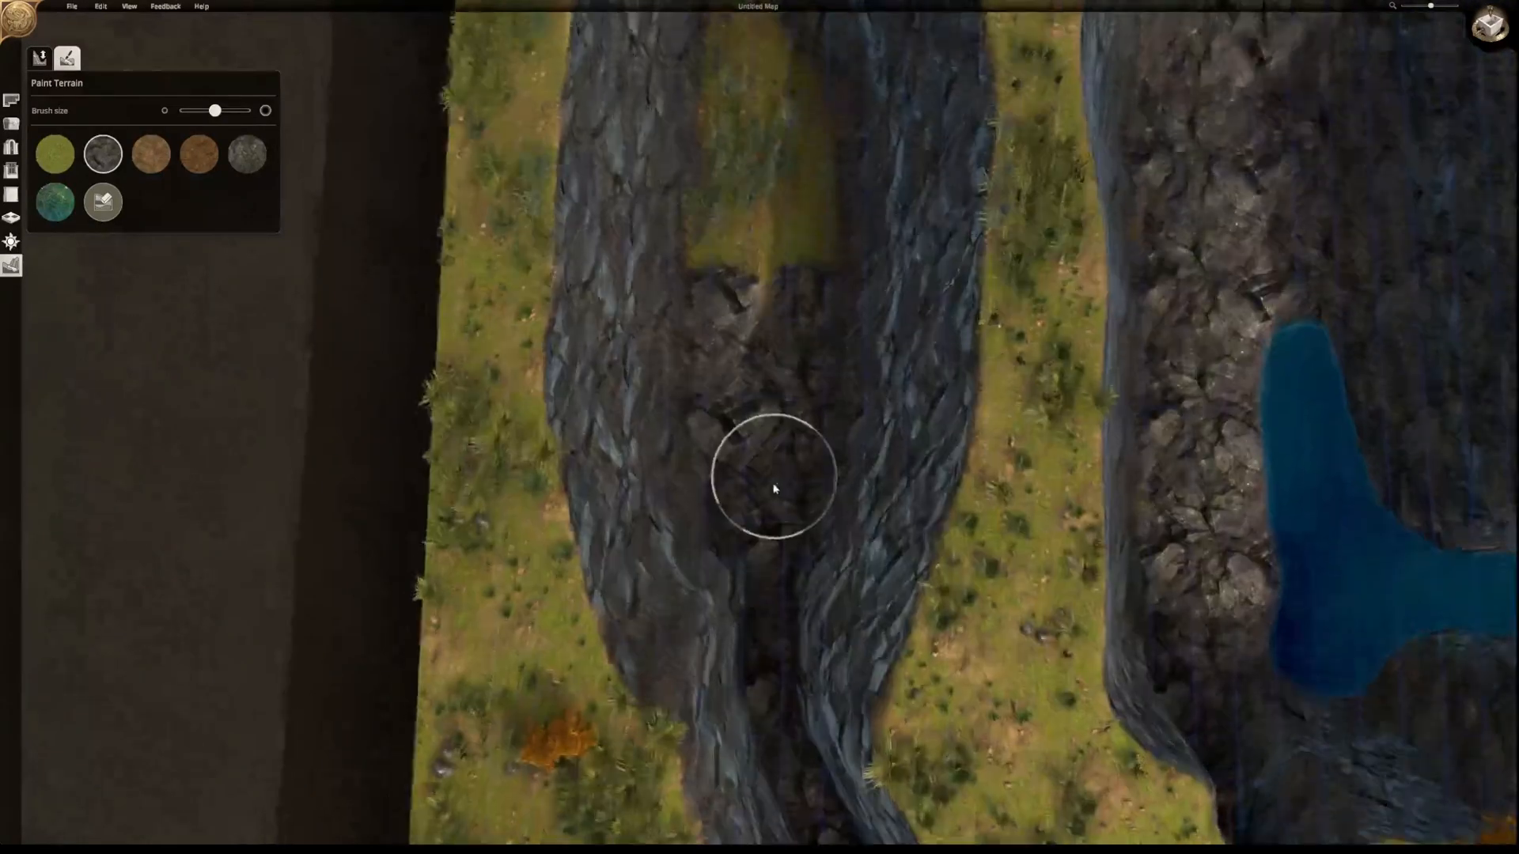
pyautogui.moveTo(790, 429)
pyautogui.mouseDown()
pyautogui.moveTo(818, 194)
pyautogui.moveTo(808, 88)
pyautogui.moveTo(743, 32)
pyautogui.moveTo(695, 150)
pyautogui.moveTo(719, 202)
pyautogui.moveTo(761, 97)
pyautogui.moveTo(765, 286)
pyautogui.mouseUp()
pyautogui.moveTo(828, 225); pyautogui.dragTo(802, 384, button='right')
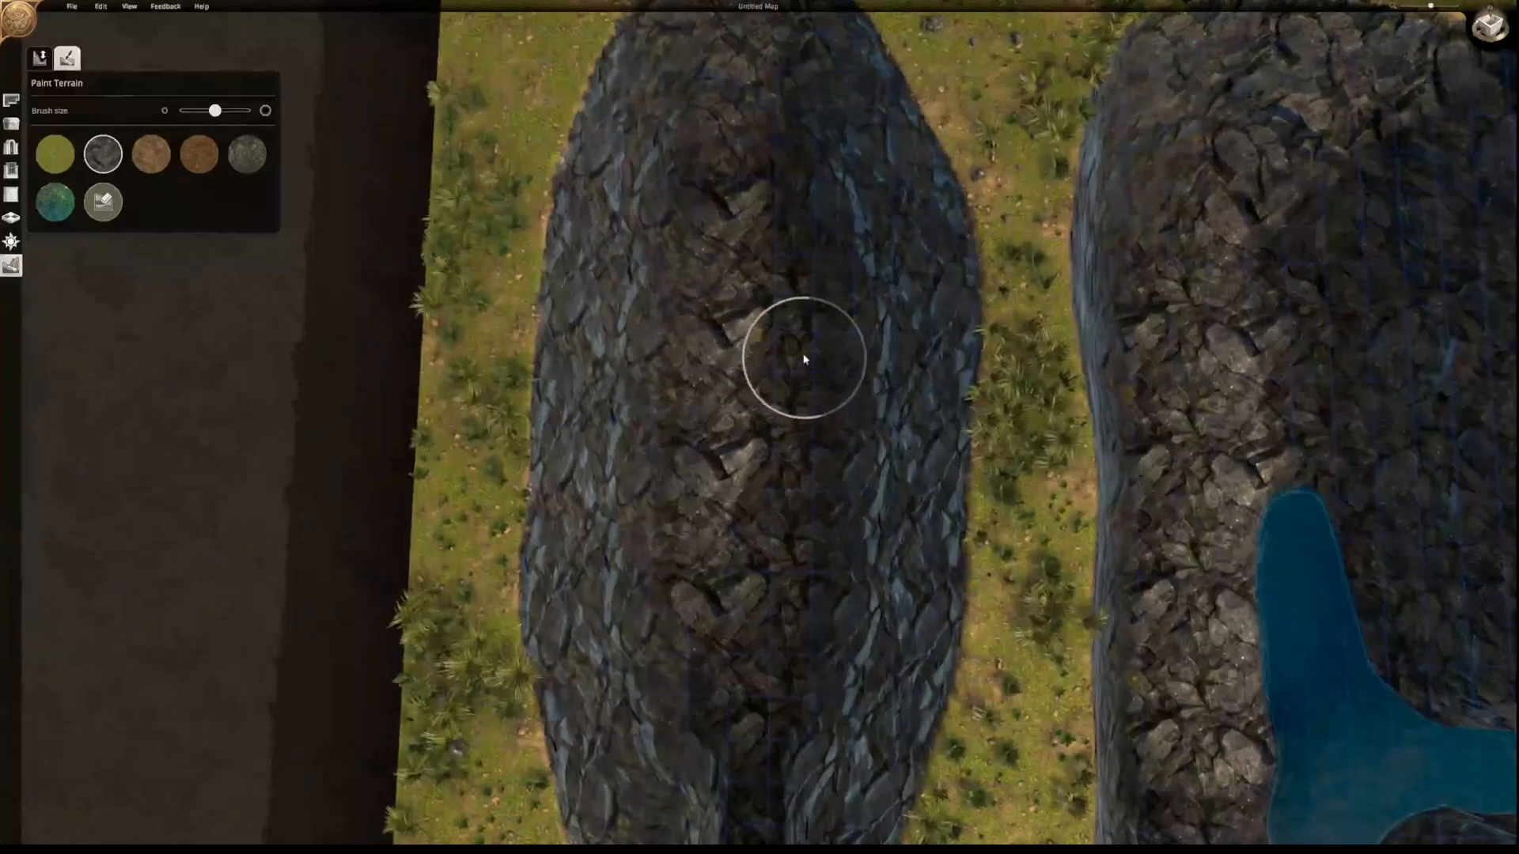
# - In top-down view, paint gray stone terrain over the plateau between the western pit, the lake channel and the cliff
pyautogui.click(1492, 29)
pyautogui.moveTo(1081, 418); pyautogui.dragTo(1305, 83, button='right')
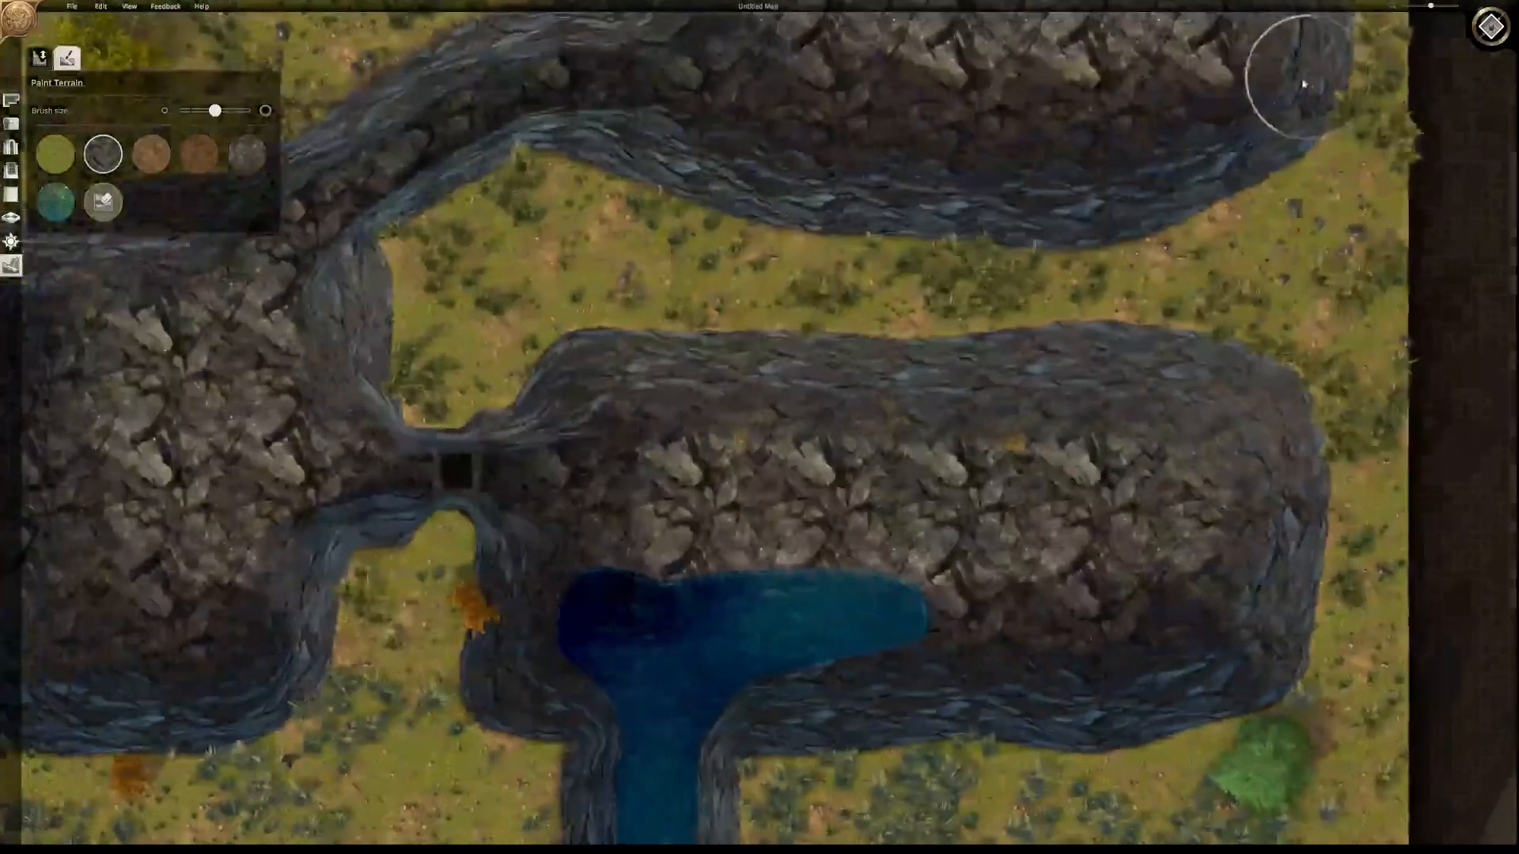
pyautogui.scroll(-8, 1088, 218)
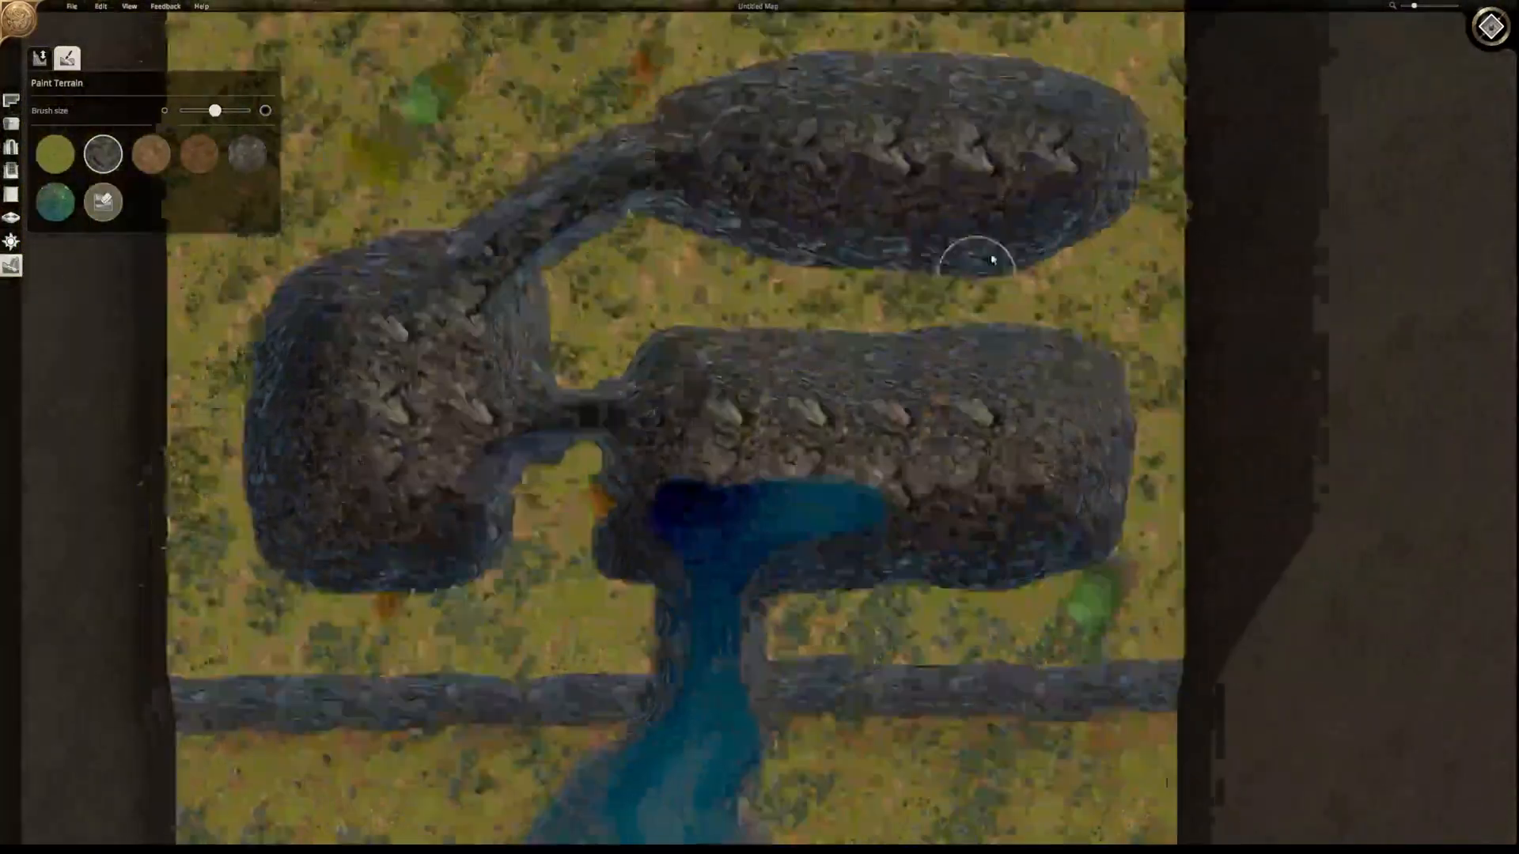
pyautogui.moveTo(992, 258); pyautogui.dragTo(1071, 340, button='right')
pyautogui.scroll(-1, 1140, 101)
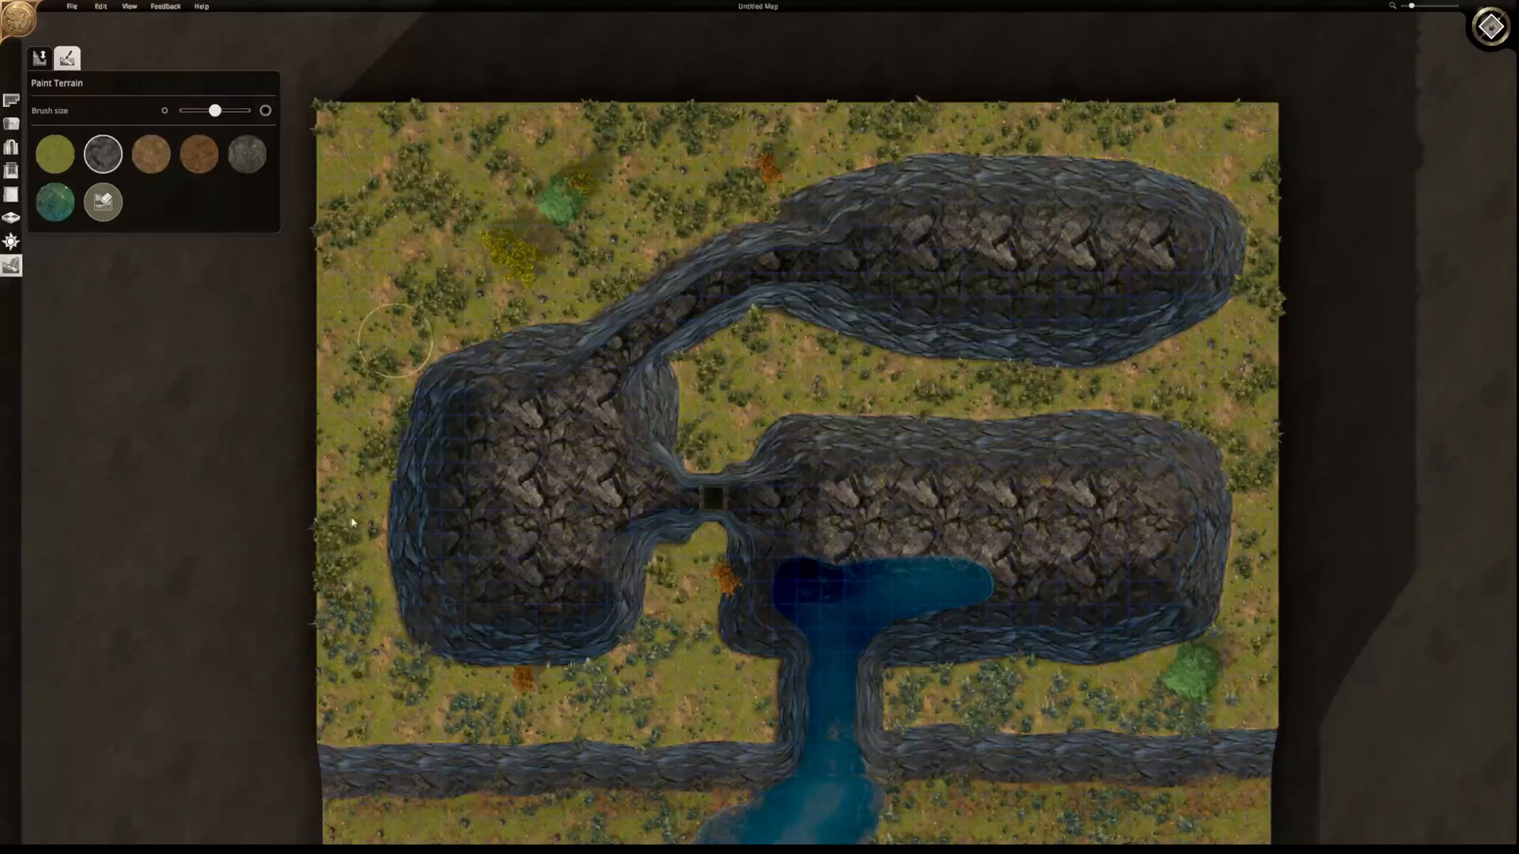
pyautogui.moveTo(805, 664)
pyautogui.mouseDown(button='right')
pyautogui.moveTo(809, 446)
pyautogui.moveTo(806, 506)
pyautogui.mouseUp(button='right')
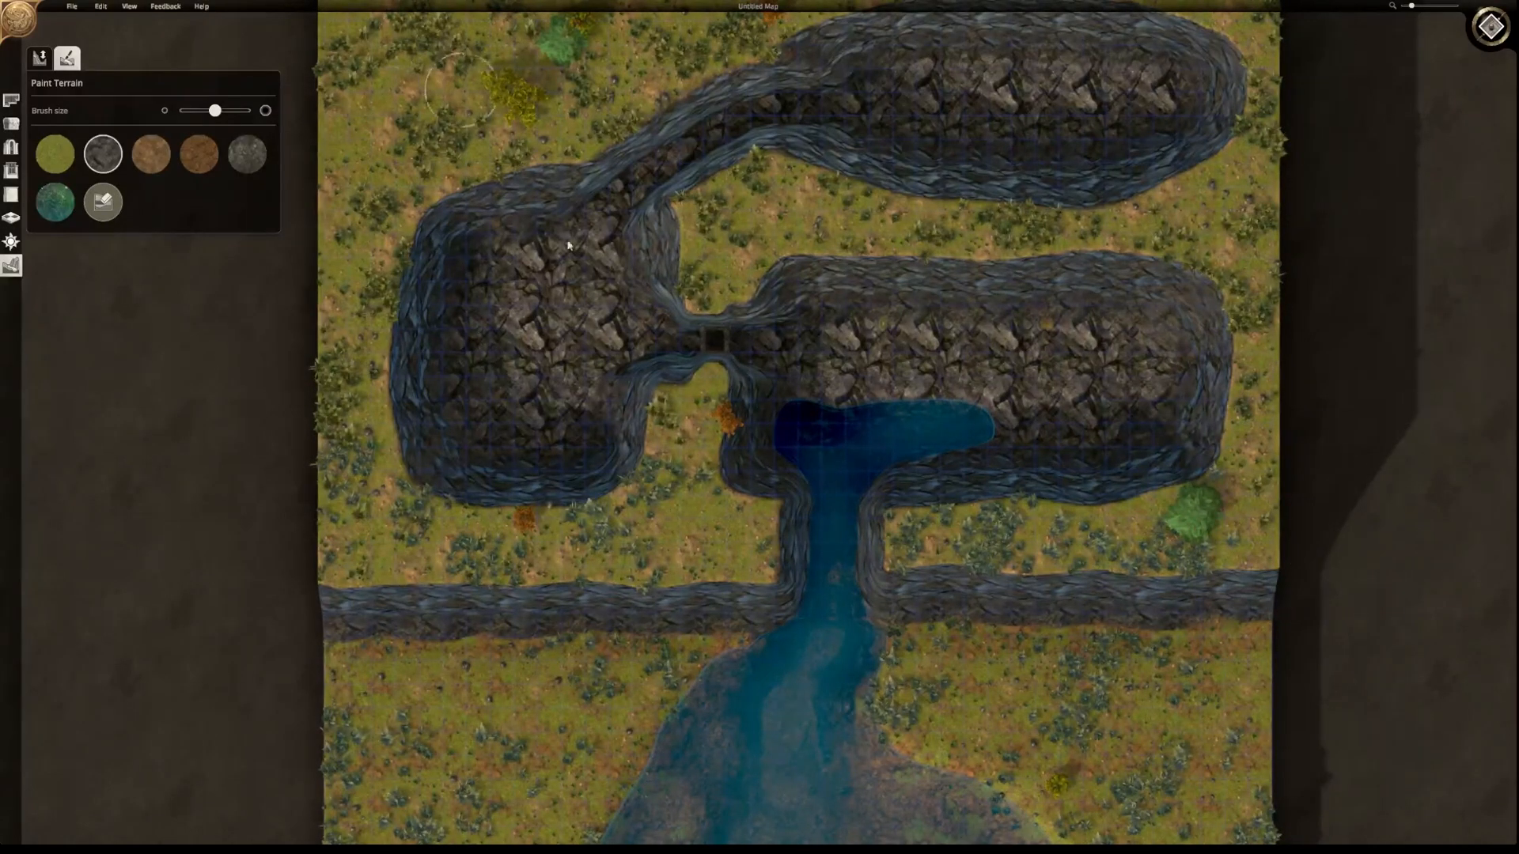
pyautogui.moveTo(722, 431); pyautogui.dragTo(722, 499, button='right')
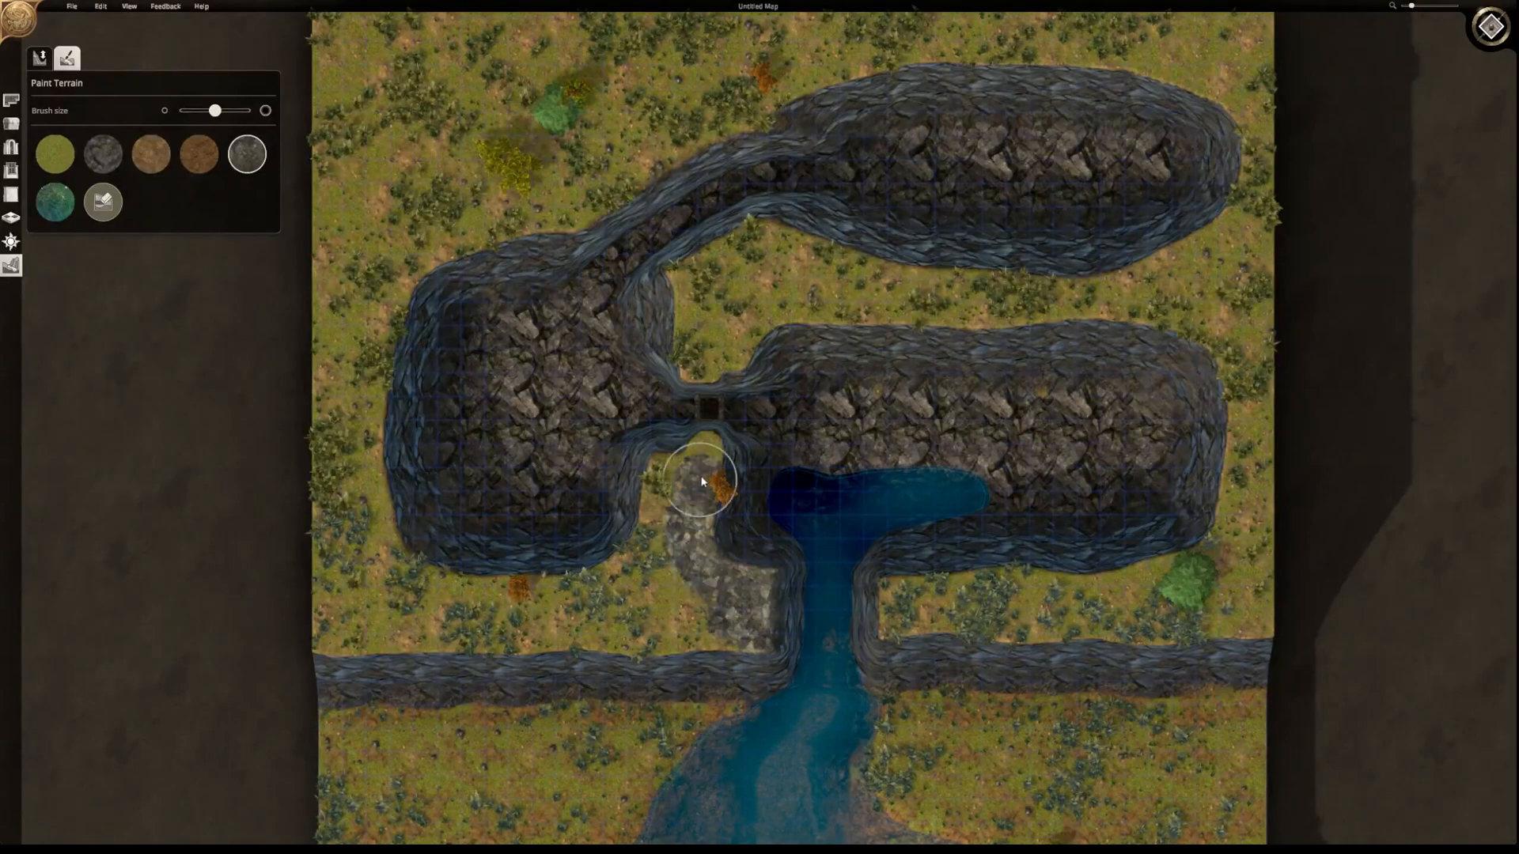
pyautogui.moveTo(656, 551)
pyautogui.mouseDown()
pyautogui.moveTo(637, 601)
pyautogui.moveTo(722, 621)
pyautogui.moveTo(676, 587)
pyautogui.moveTo(637, 624)
pyautogui.moveTo(391, 568)
pyautogui.mouseUp()
pyautogui.moveTo(360, 520); pyautogui.dragTo(328, 554)
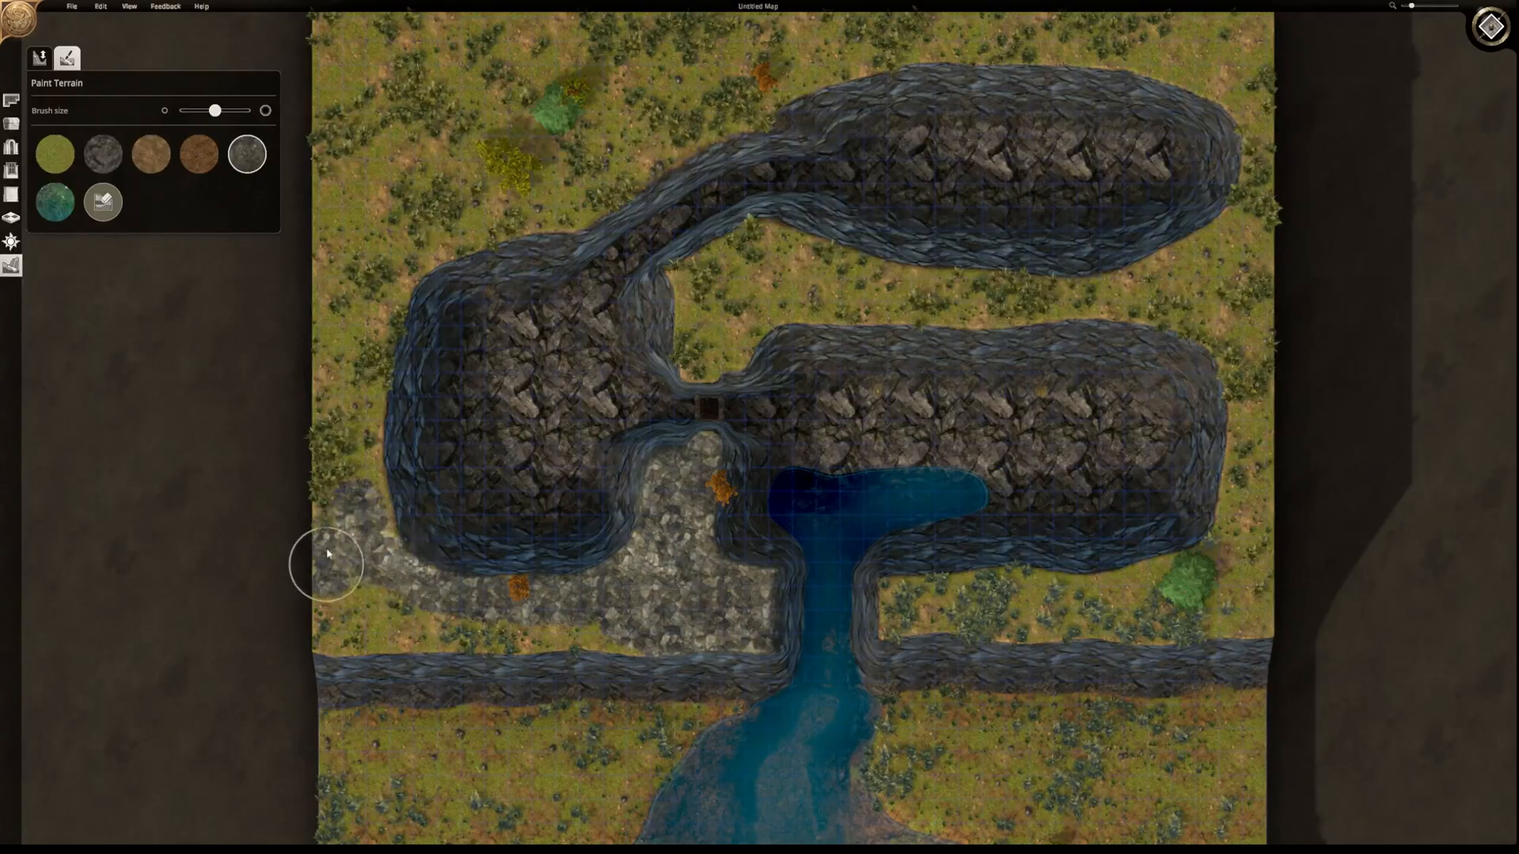
# - Enlarge the paint brush and cover the rest of the plateau grass around the pits with gray stone
pyautogui.moveTo(212, 111); pyautogui.dragTo(248, 111)
pyautogui.moveTo(287, 573)
pyautogui.mouseDown()
pyautogui.moveTo(314, 552)
pyautogui.moveTo(338, 603)
pyautogui.moveTo(624, 627)
pyautogui.moveTo(352, 522)
pyautogui.moveTo(327, 459)
pyautogui.moveTo(353, 431)
pyautogui.moveTo(363, 269)
pyautogui.moveTo(401, 147)
pyautogui.moveTo(381, 57)
pyautogui.moveTo(300, 73)
pyautogui.moveTo(325, 198)
pyautogui.moveTo(425, 189)
pyautogui.moveTo(391, 242)
pyautogui.moveTo(463, 204)
pyautogui.moveTo(529, 205)
pyautogui.moveTo(553, 61)
pyautogui.moveTo(503, 22)
pyautogui.moveTo(506, 149)
pyautogui.moveTo(458, 163)
pyautogui.moveTo(533, 153)
pyautogui.moveTo(672, 48)
pyautogui.moveTo(593, 161)
pyautogui.moveTo(752, 76)
pyautogui.moveTo(748, 54)
pyautogui.mouseUp()
pyautogui.moveTo(890, 37)
pyautogui.mouseDown()
pyautogui.moveTo(1112, 34)
pyautogui.moveTo(1268, 61)
pyautogui.moveTo(1185, 53)
pyautogui.moveTo(1227, 61)
pyautogui.moveTo(1293, 198)
pyautogui.mouseUp()
pyautogui.moveTo(1284, 275)
pyautogui.mouseDown()
pyautogui.moveTo(974, 294)
pyautogui.moveTo(797, 261)
pyautogui.moveTo(712, 281)
pyautogui.moveTo(715, 332)
pyautogui.moveTo(946, 299)
pyautogui.moveTo(1210, 332)
pyautogui.moveTo(1252, 382)
pyautogui.moveTo(1261, 532)
pyautogui.mouseUp()
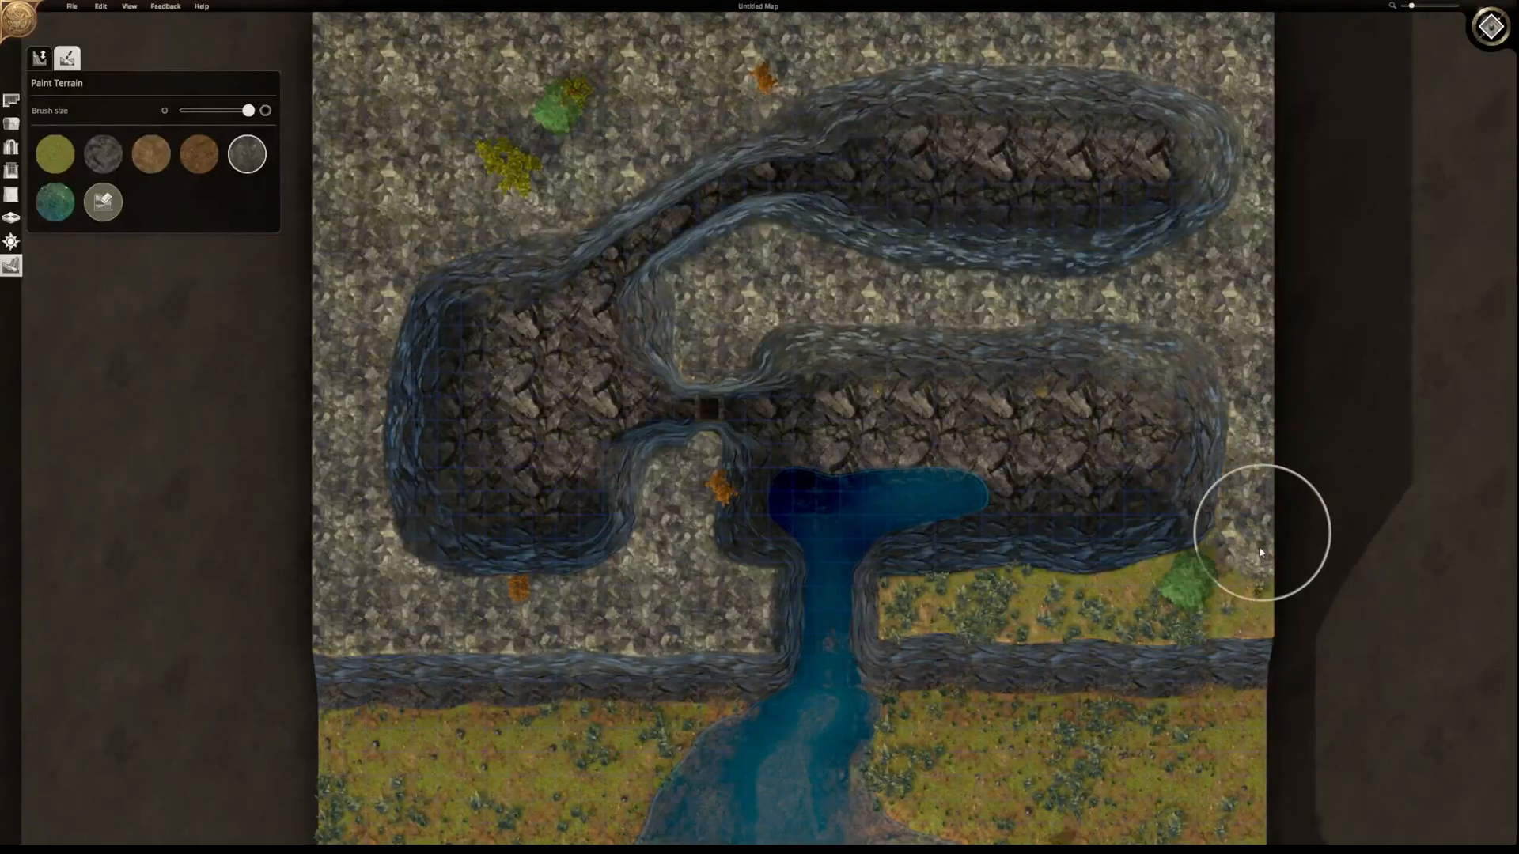
pyautogui.moveTo(922, 611)
pyautogui.mouseDown()
pyautogui.moveTo(905, 619)
pyautogui.moveTo(1266, 605)
pyautogui.moveTo(1078, 594)
pyautogui.mouseUp()
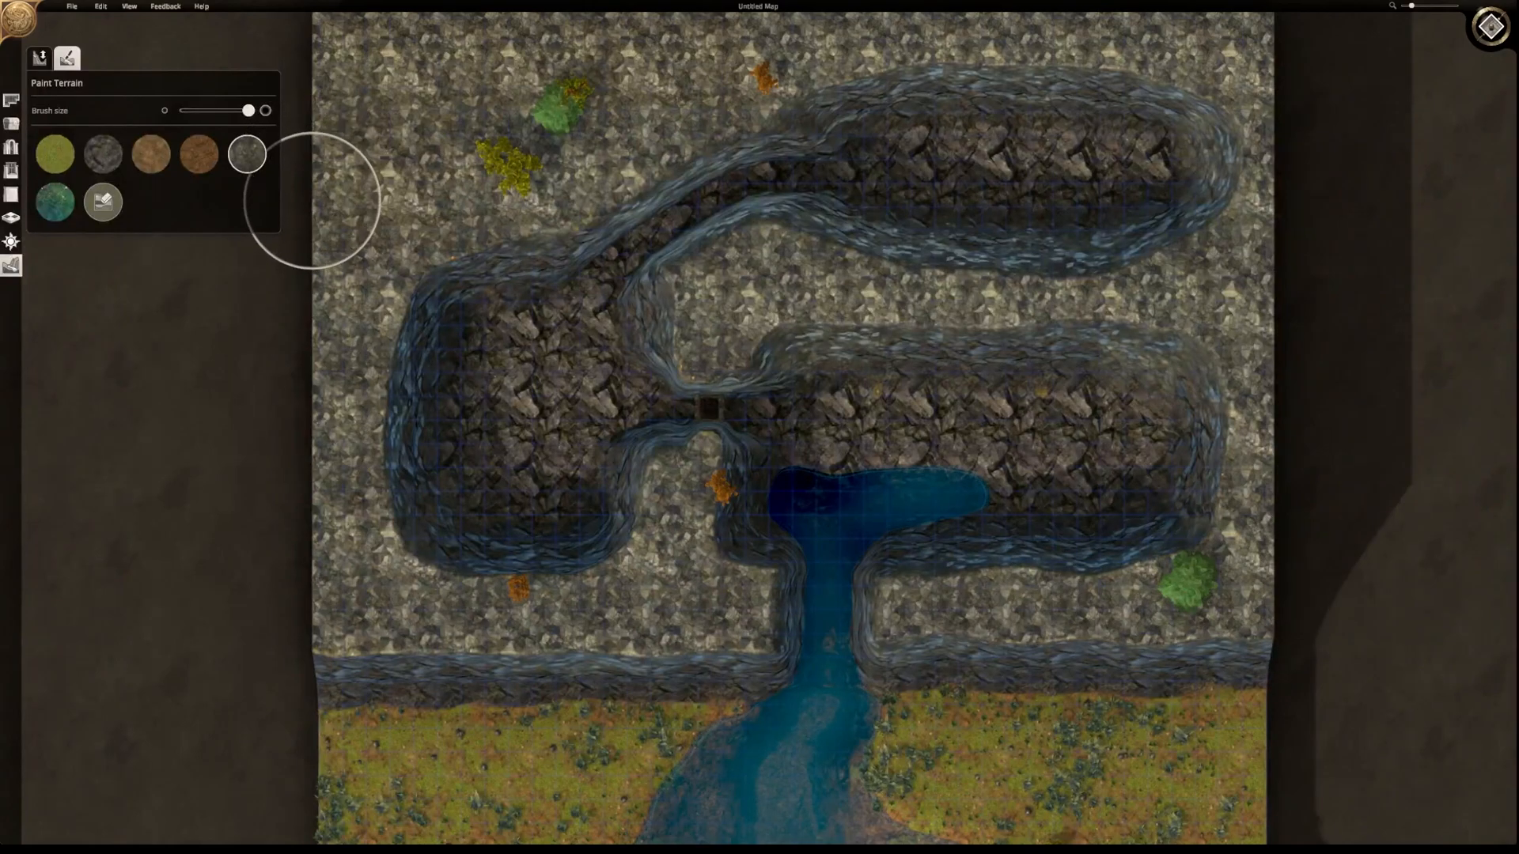
# - Clear the trees and bushes from the stone-painted plateau using the small terrain brush
pyautogui.click(39, 59)
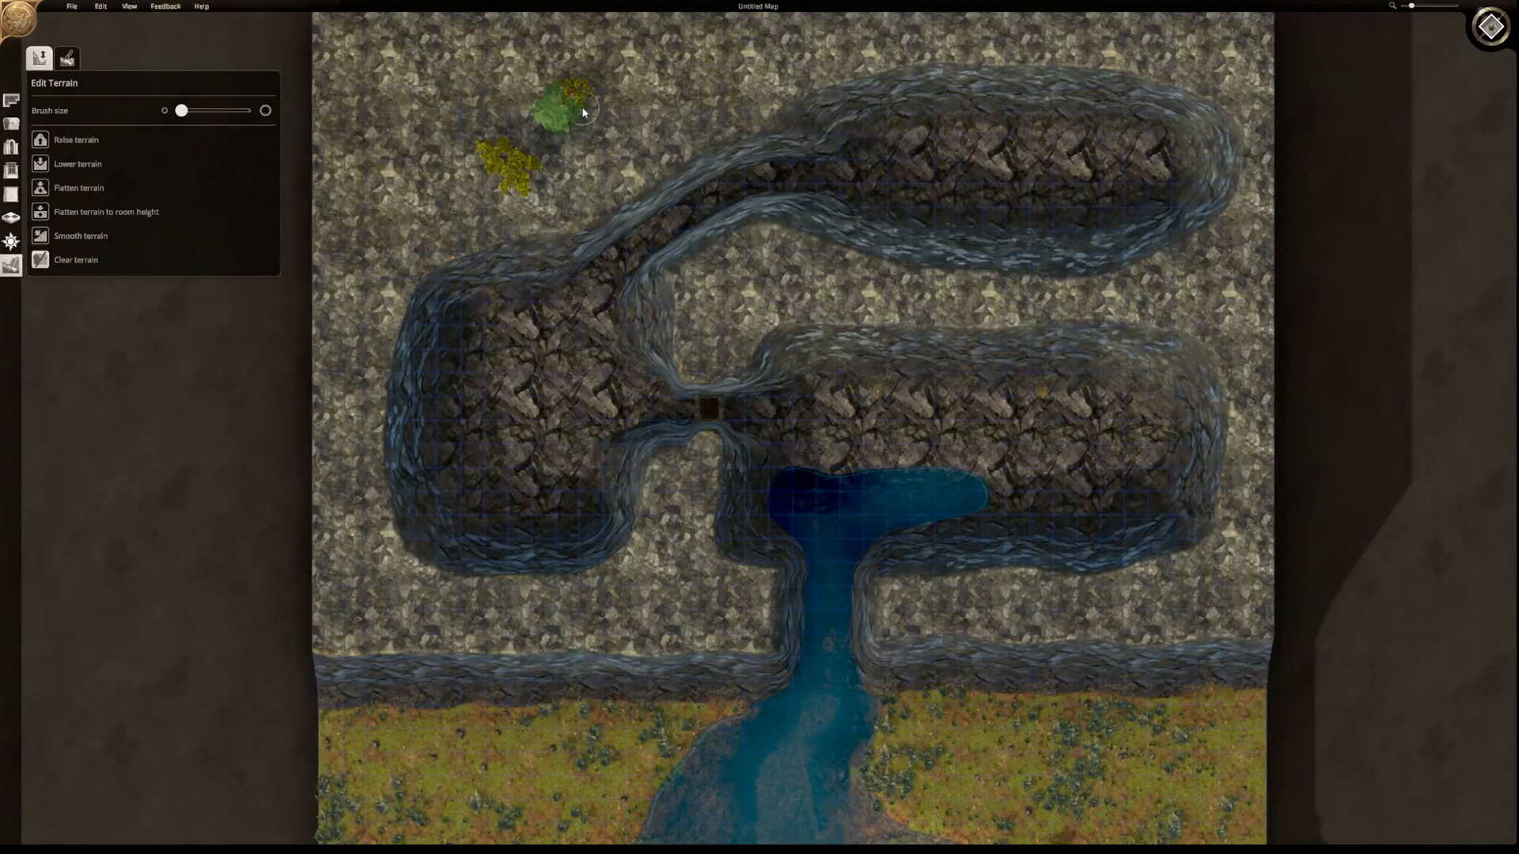
pyautogui.moveTo(551, 114); pyautogui.dragTo(524, 144)
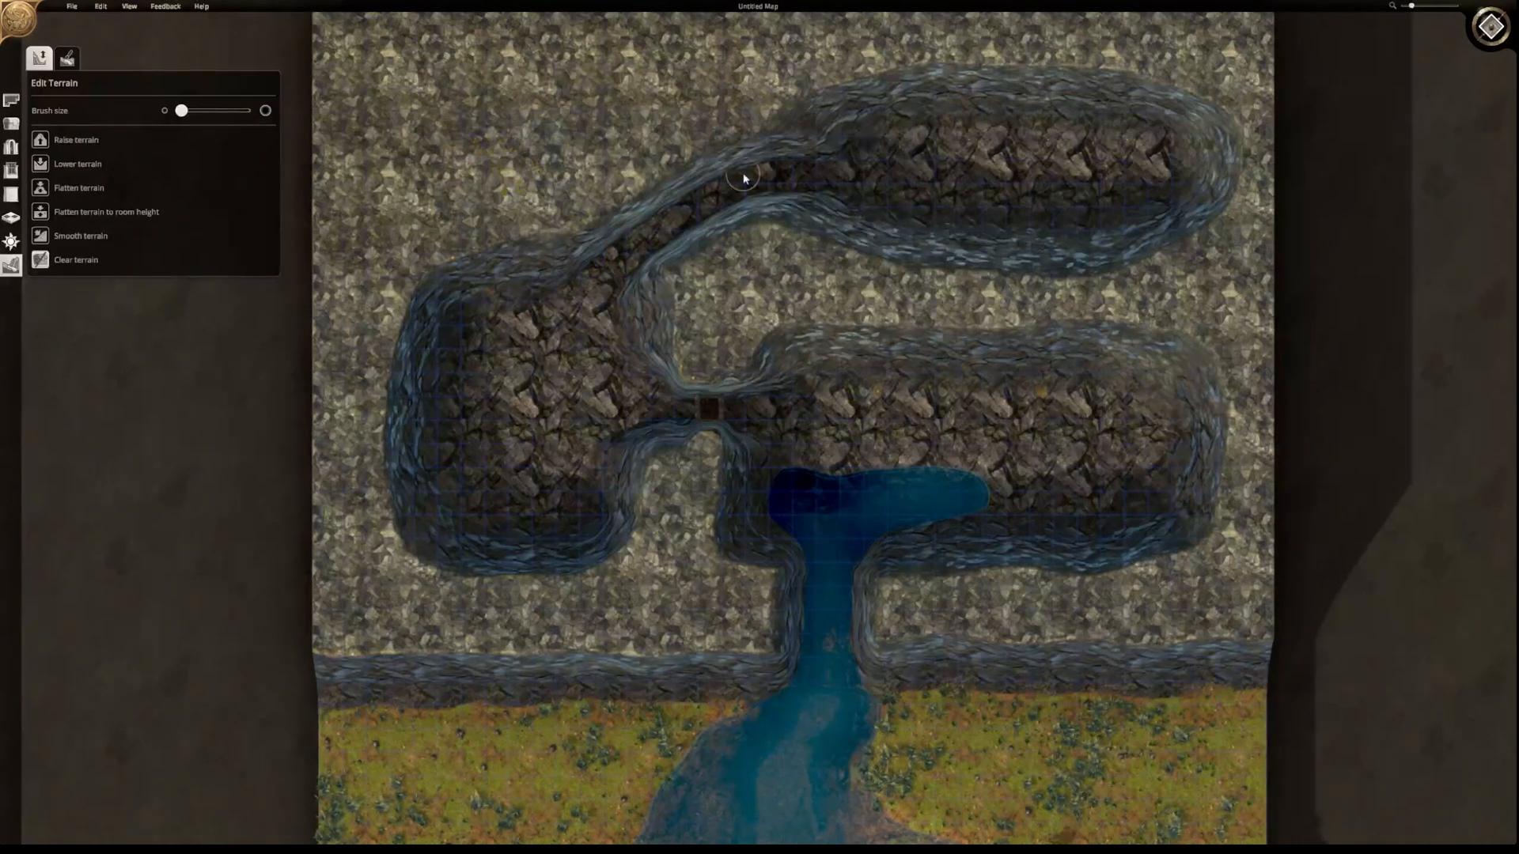
pyautogui.scroll(1, 935, 269)
pyautogui.scroll(1, 936, 269)
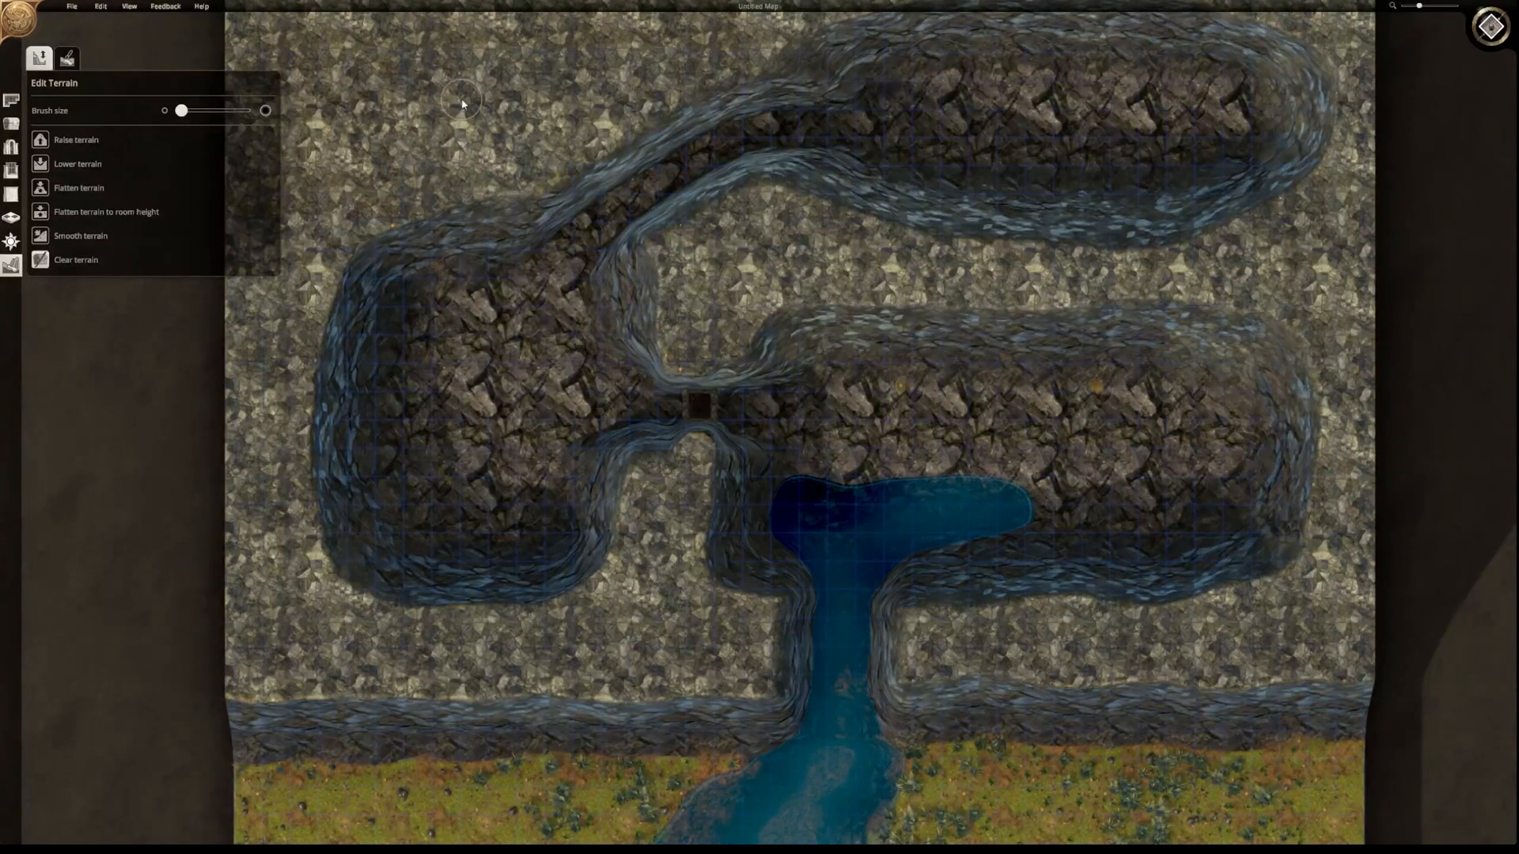
pyautogui.scroll(-2, 467, 101)
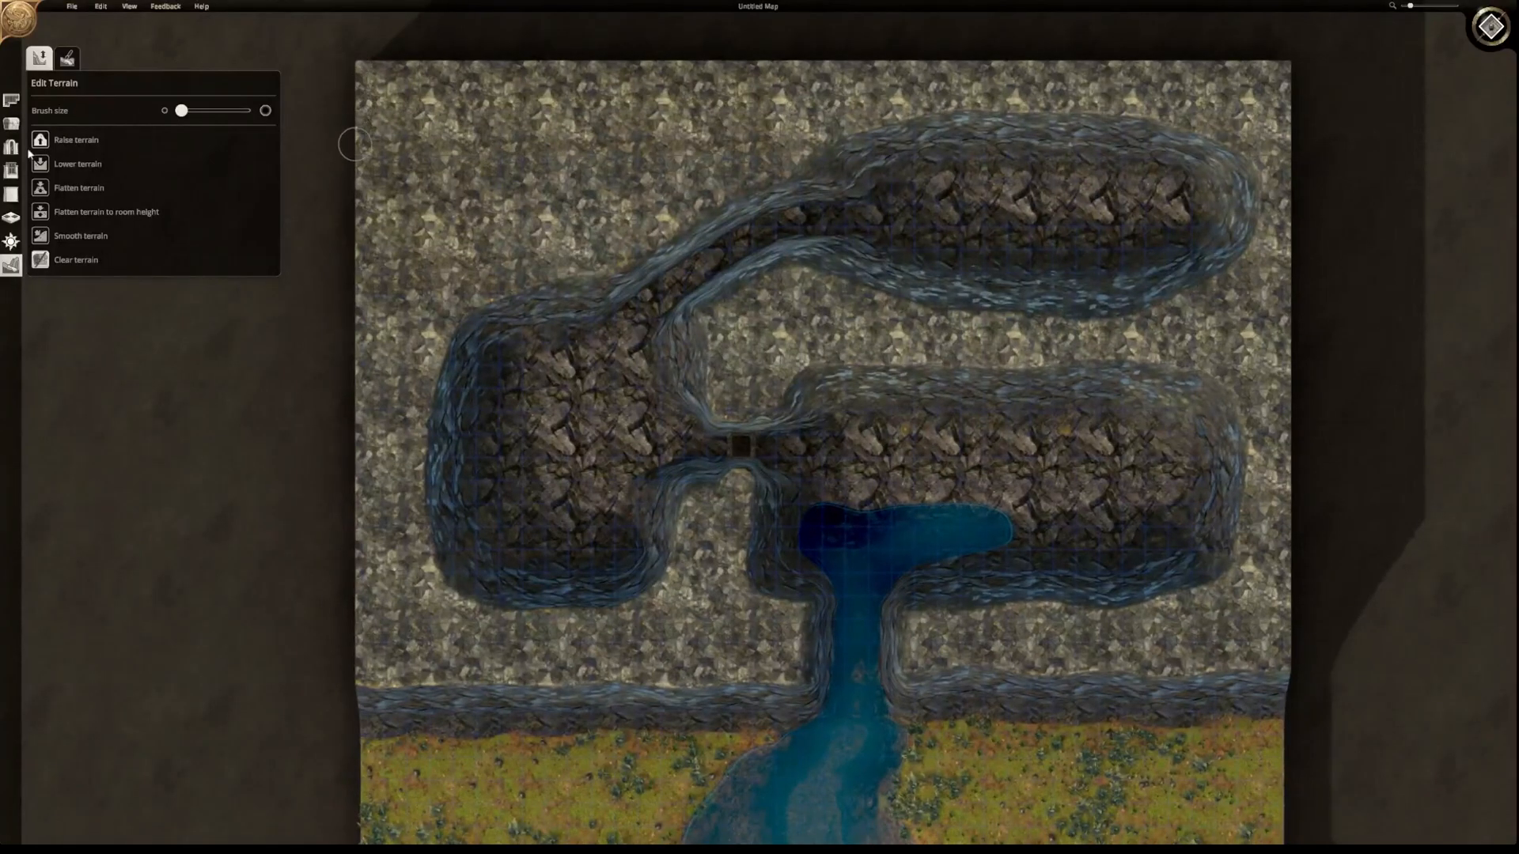
# - Place lanterns in the lake pit: beside the lake's eastern tip, just east of the doorway, and at the pit's eastern end
pyautogui.click(12, 123)
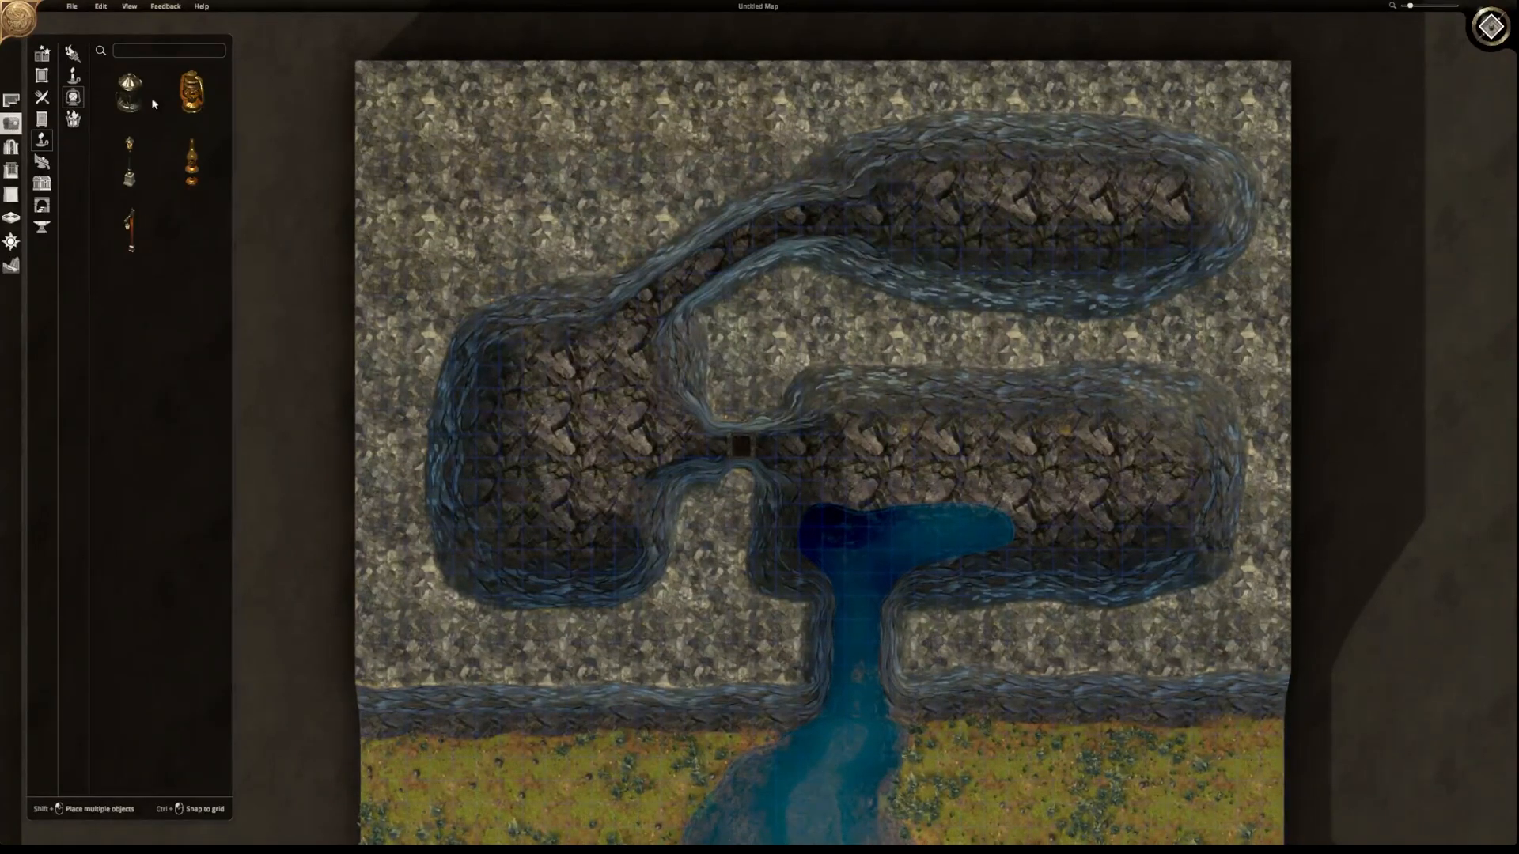
pyautogui.click(192, 94)
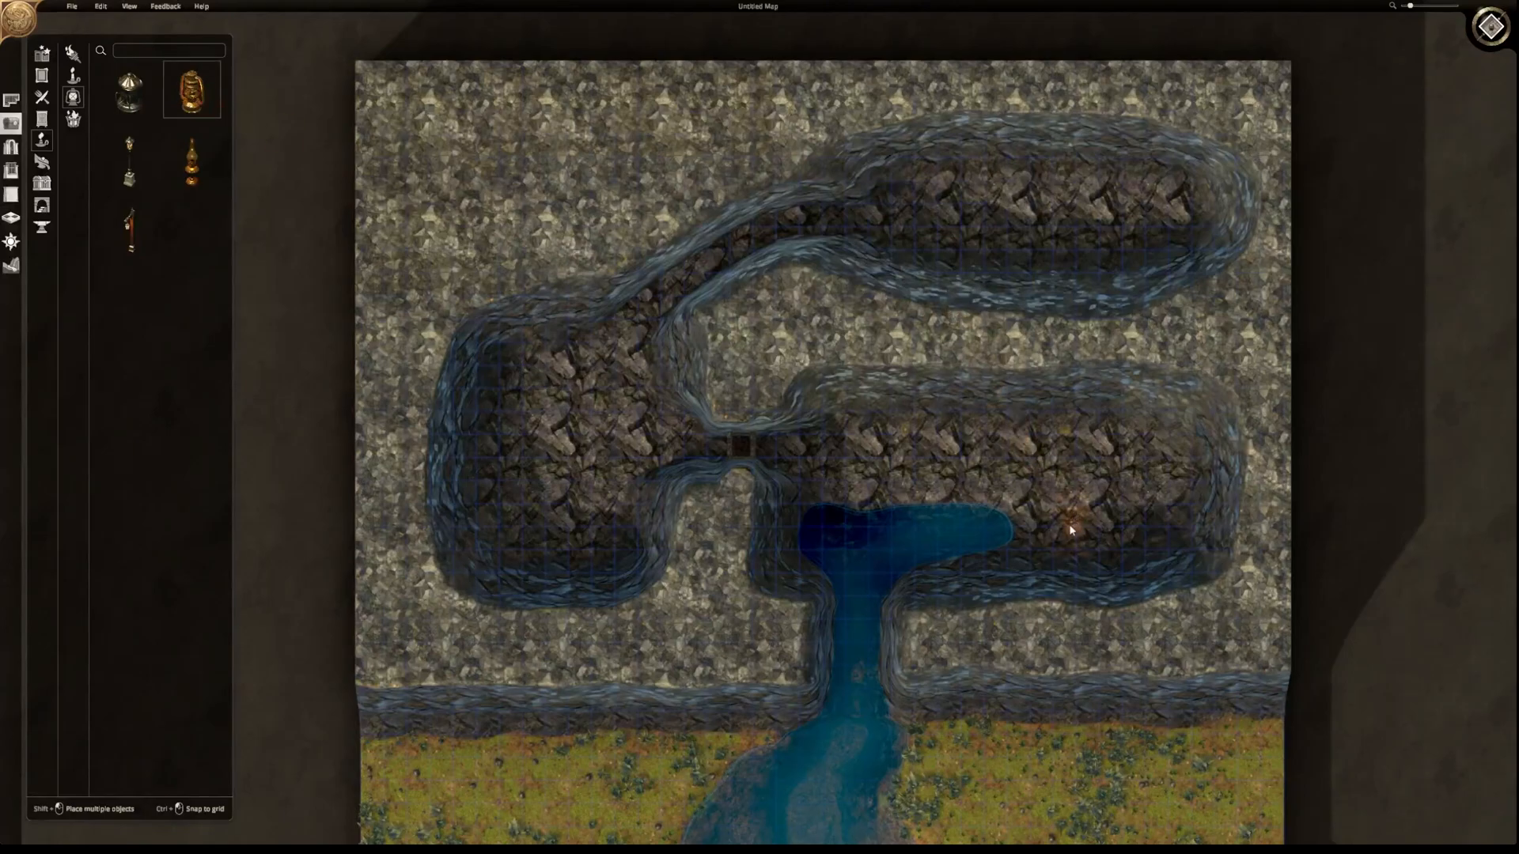
pyautogui.click(1016, 505)
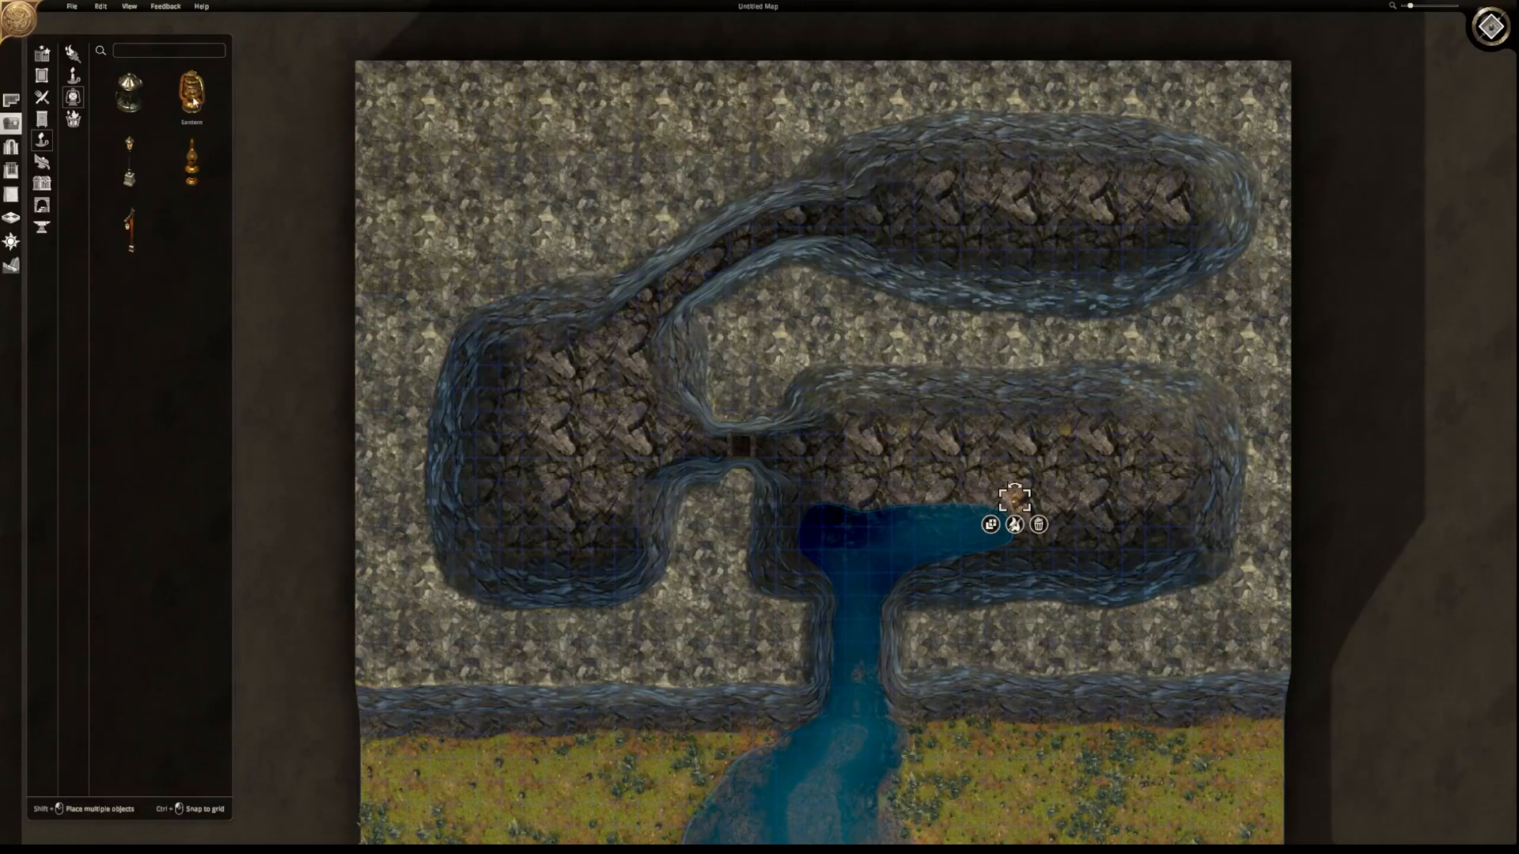
pyautogui.click(789, 445)
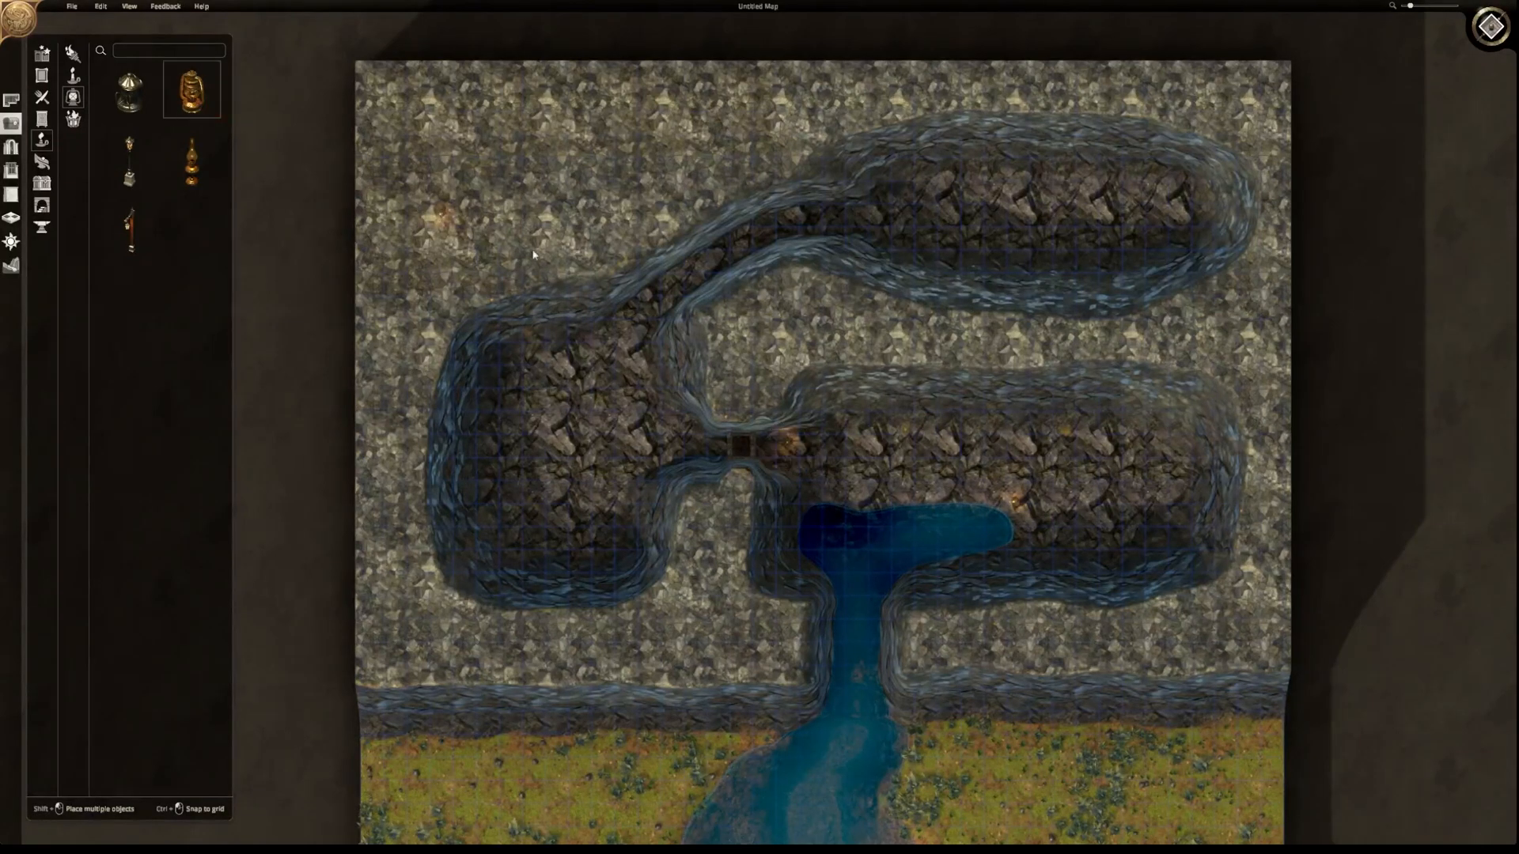
pyautogui.click(1166, 440)
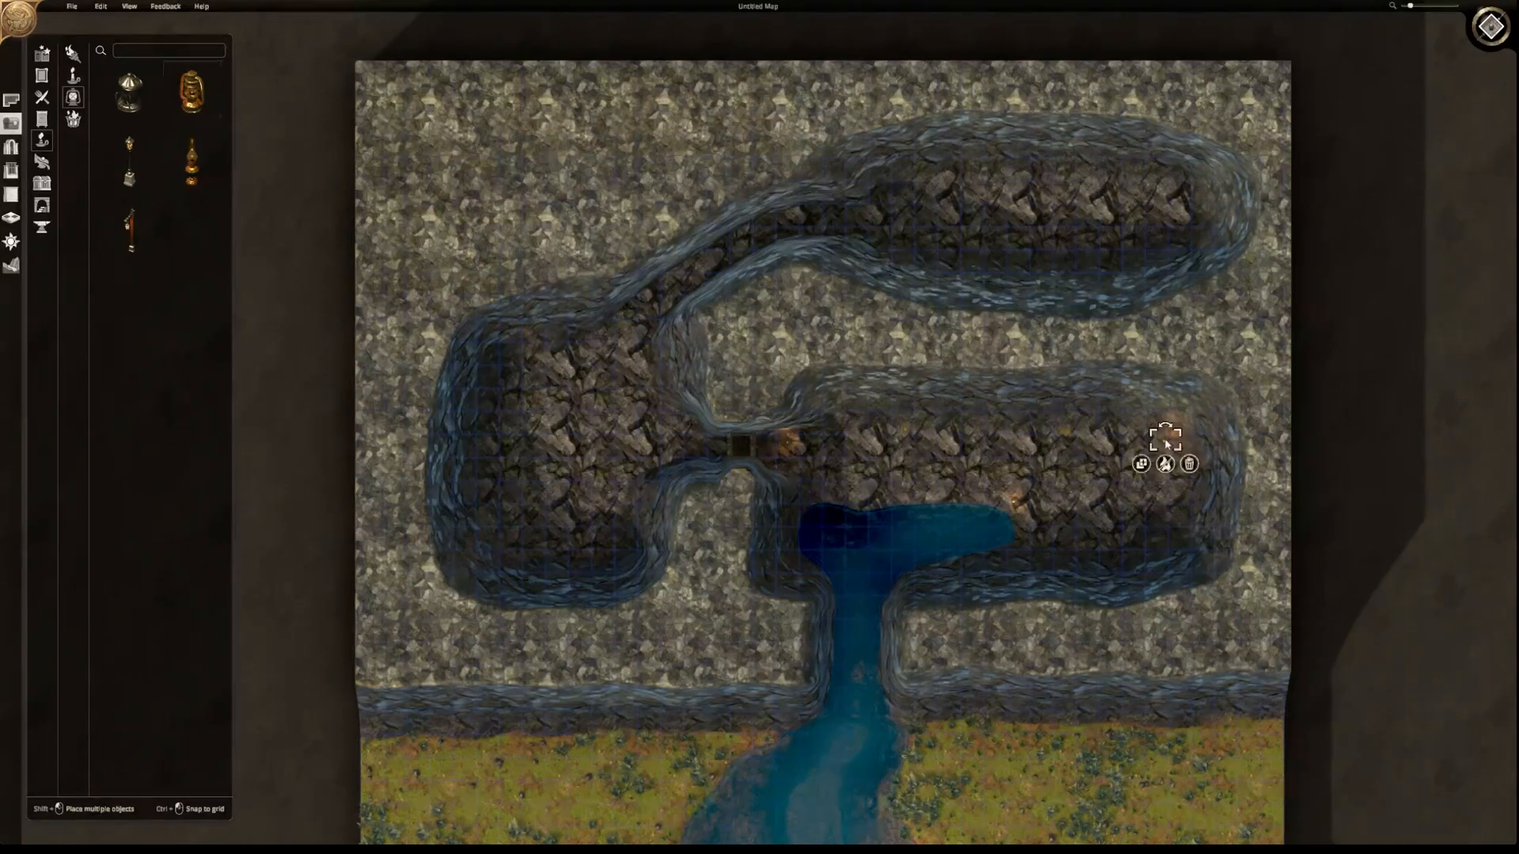
# - Place lanterns in the southwestern and northwestern corners of the western pit
pyautogui.moveTo(500, 338); pyautogui.dragTo(694, 341, button='right')
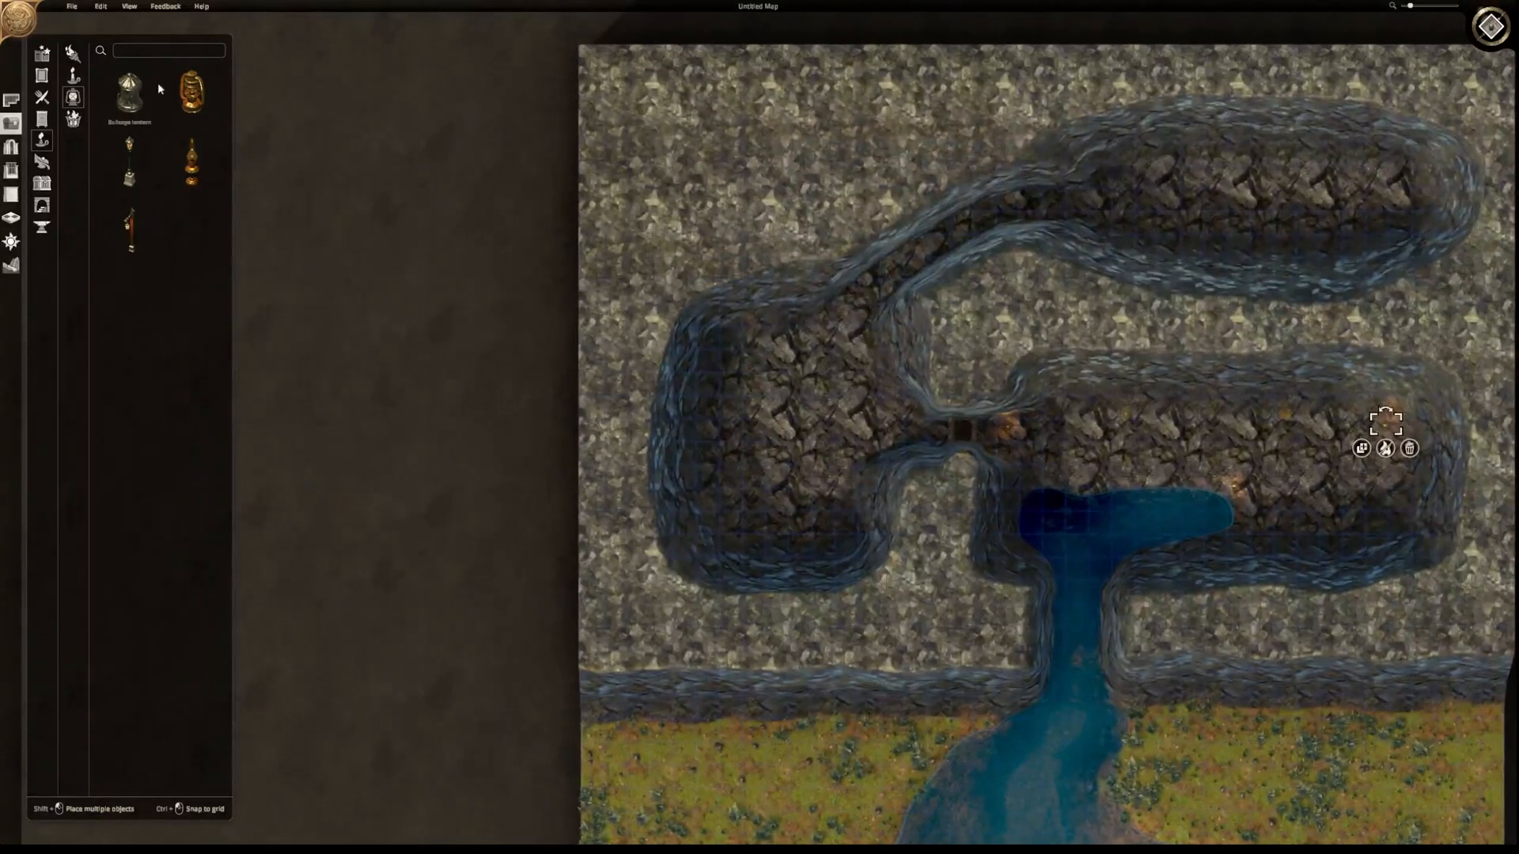
pyautogui.click(192, 91)
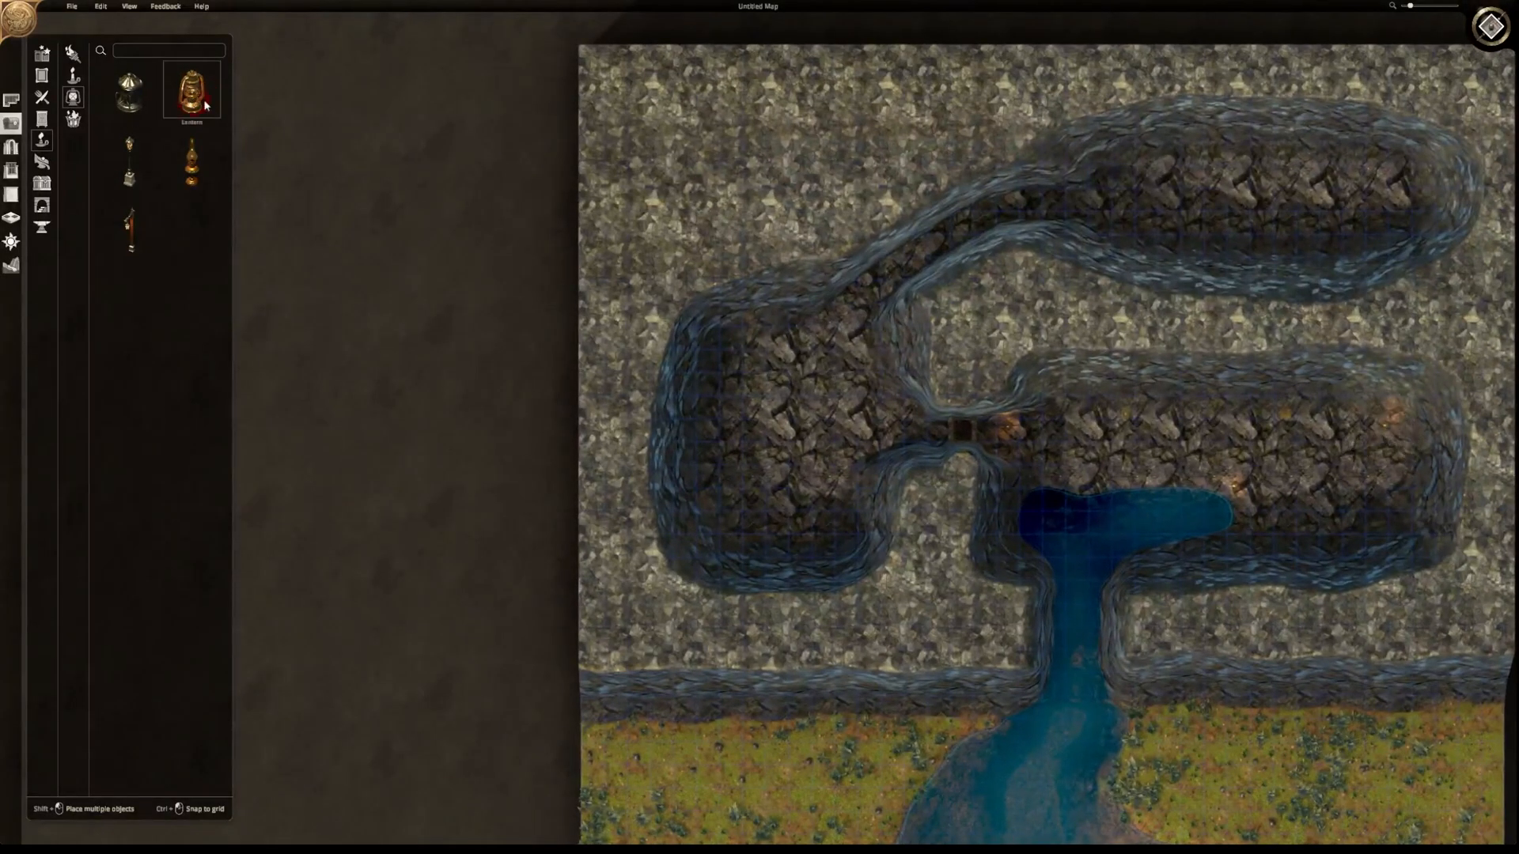
pyautogui.click(732, 535)
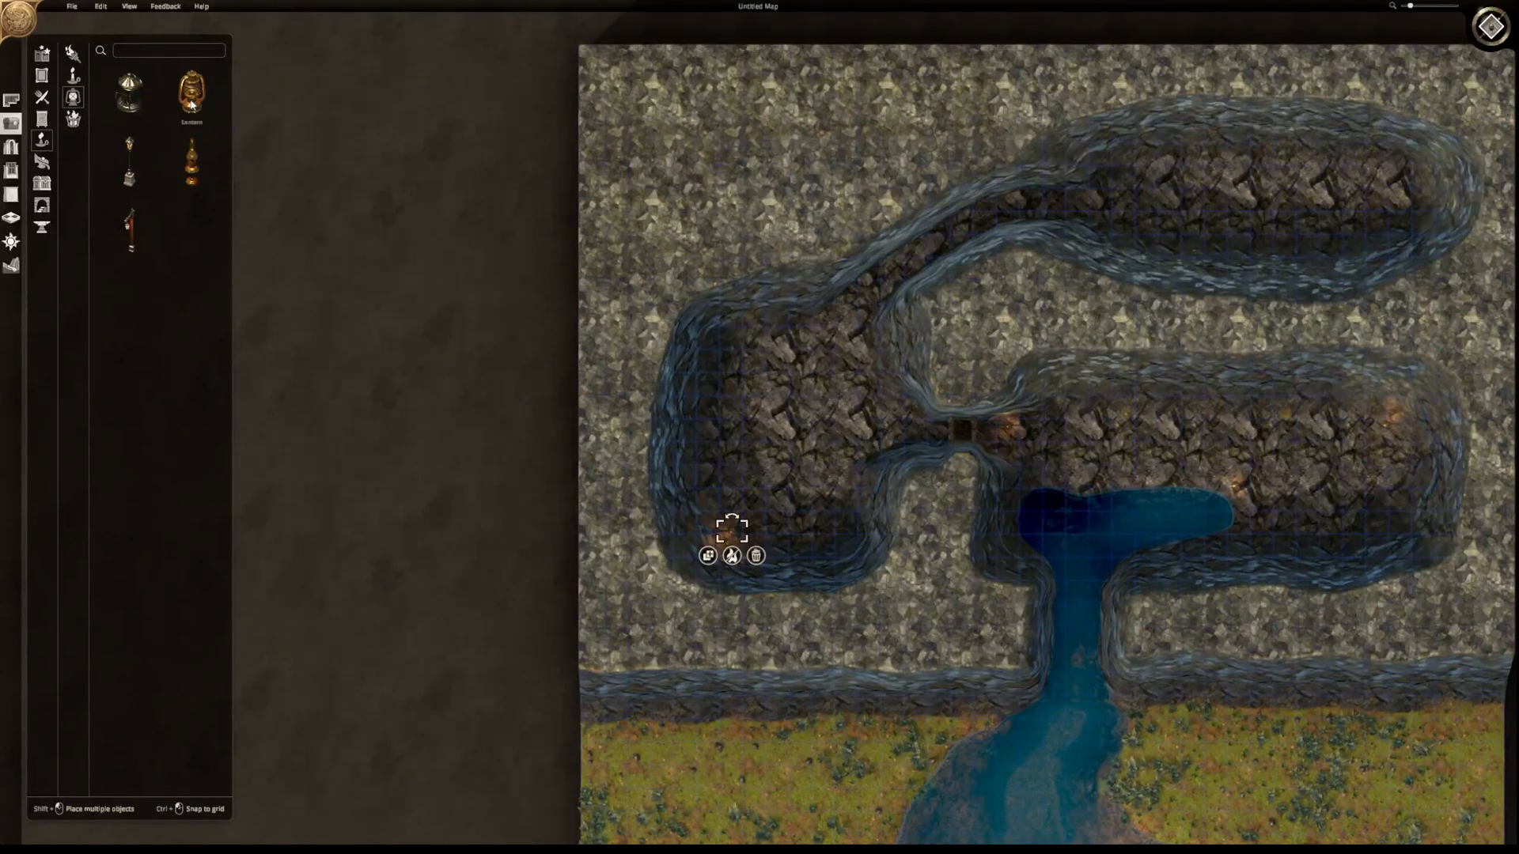
pyautogui.click(733, 339)
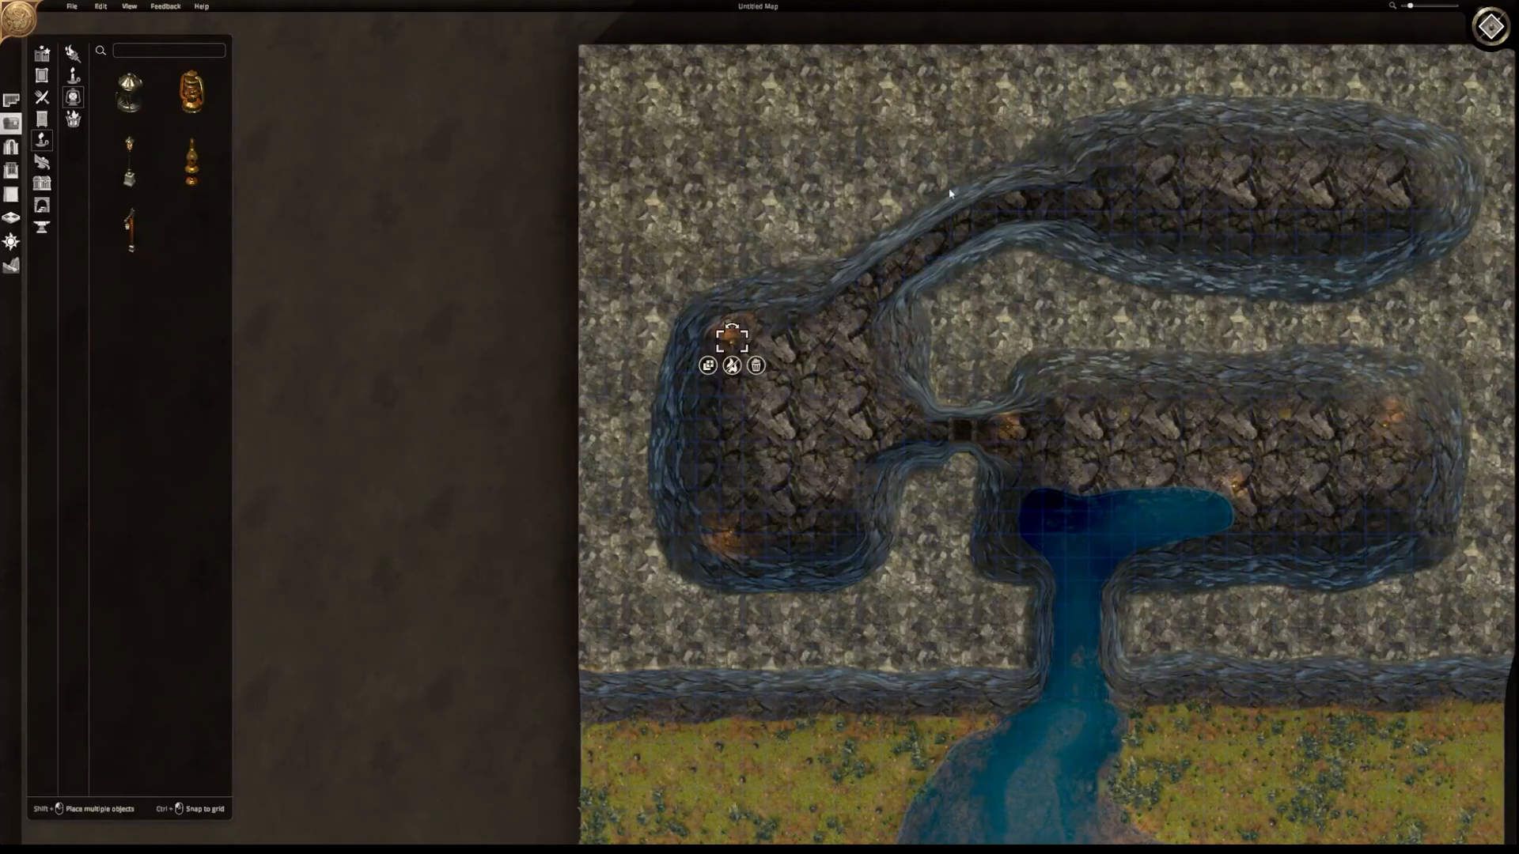
# - Place lanterns at the eastern and western ends of the long northern pit
pyautogui.click(205, 101)
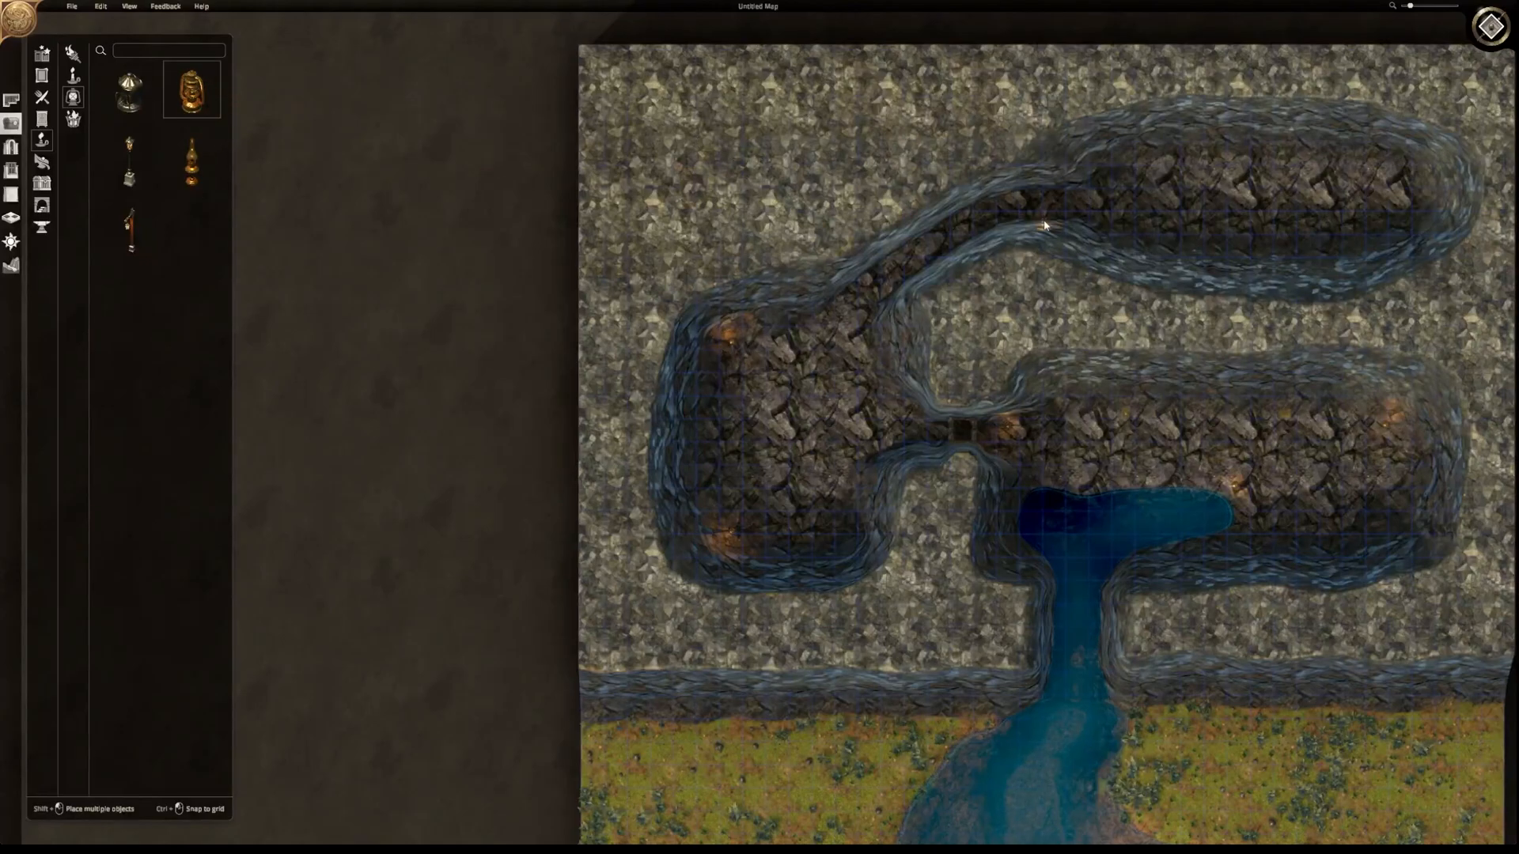
pyautogui.click(1406, 182)
pyautogui.click(191, 91)
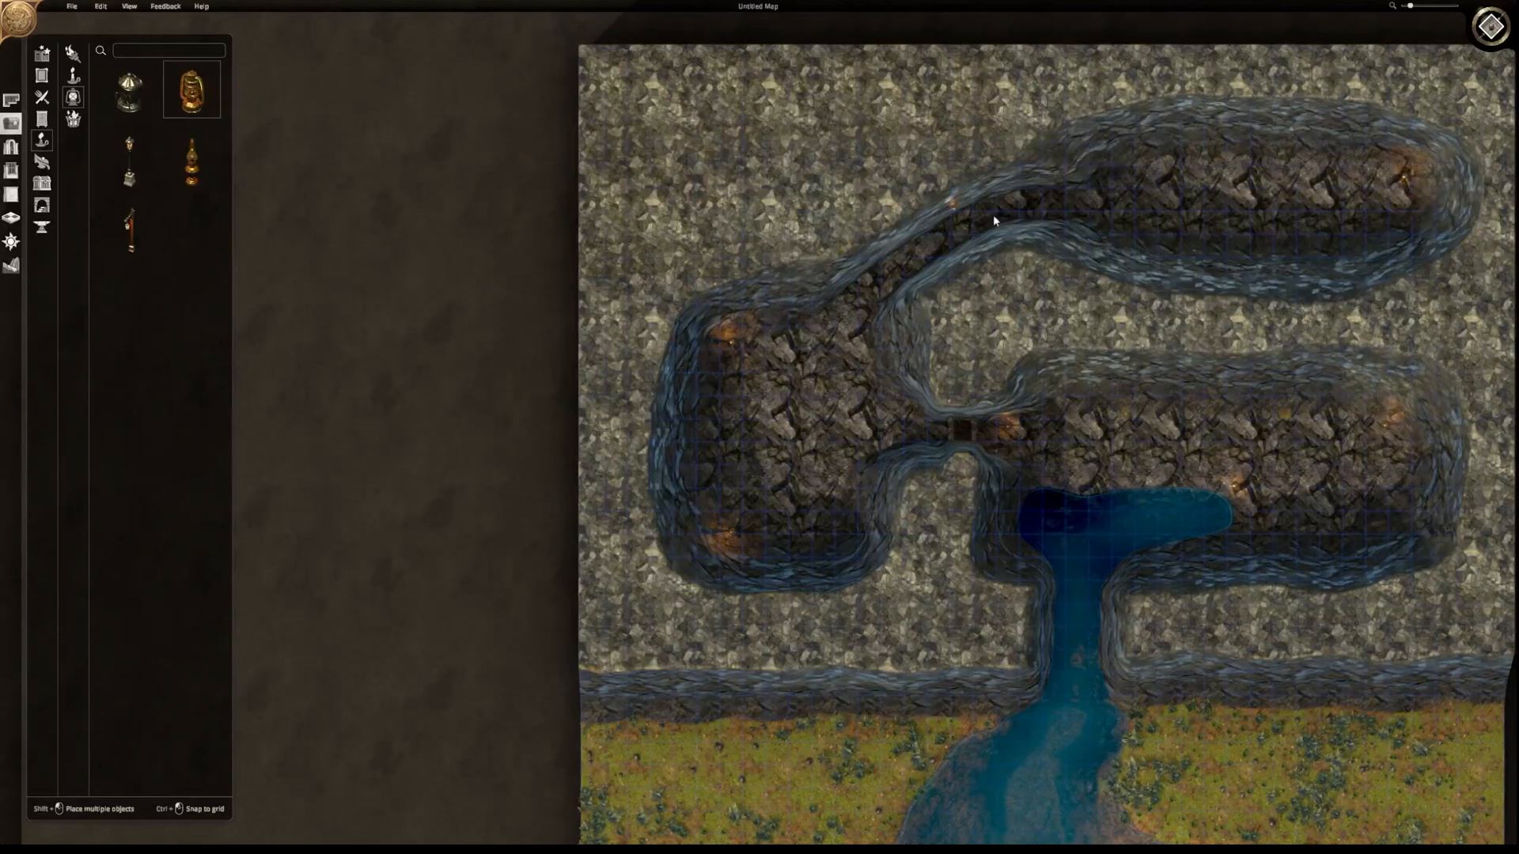
pyautogui.click(1128, 164)
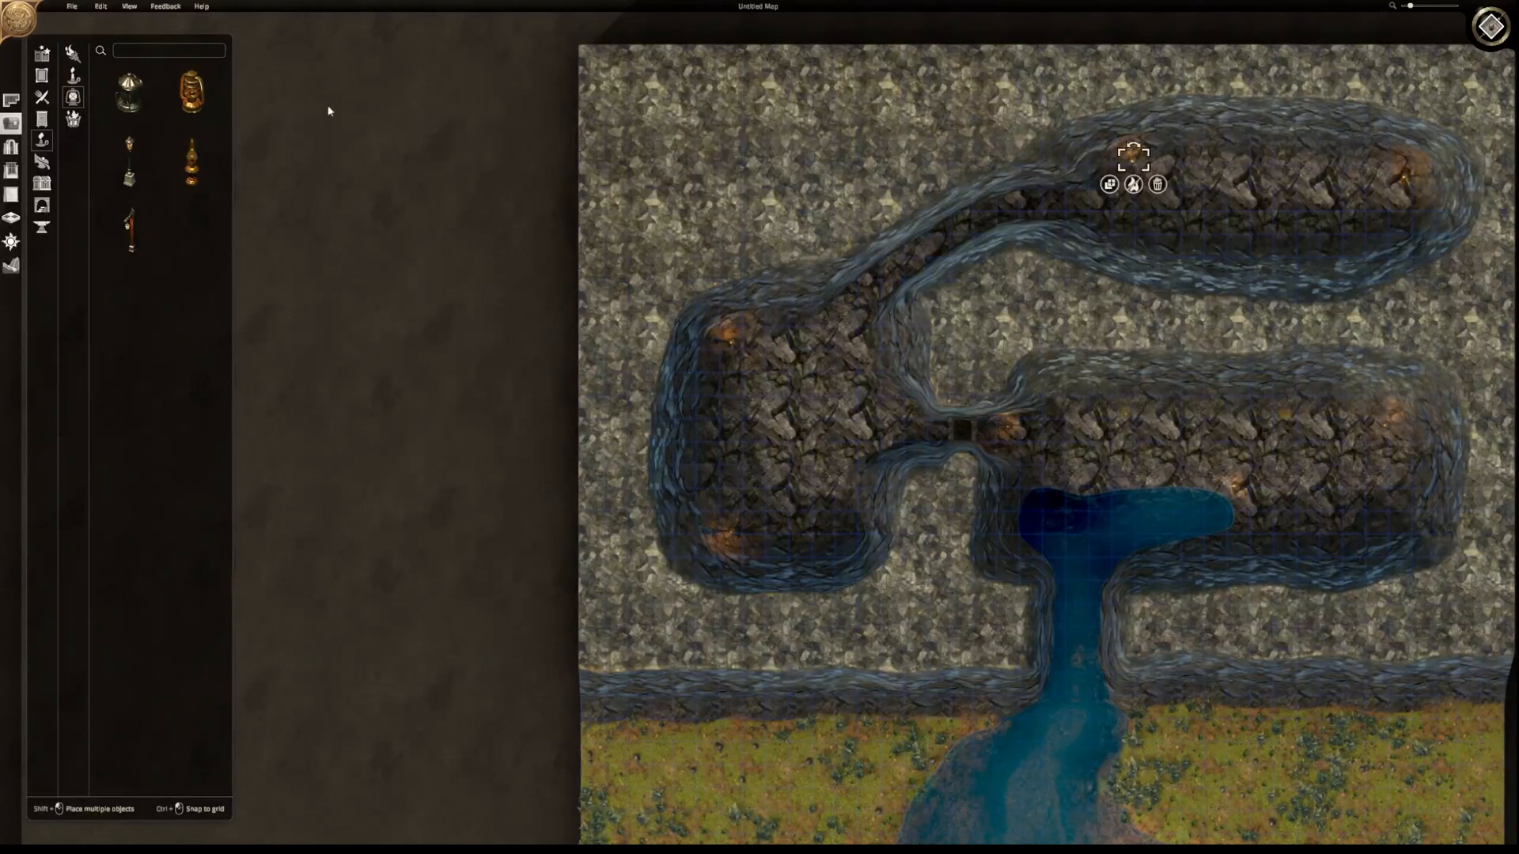
# - Place two lanterns along the diagonal passage joining the western pit to the northern pit
pyautogui.click(212, 93)
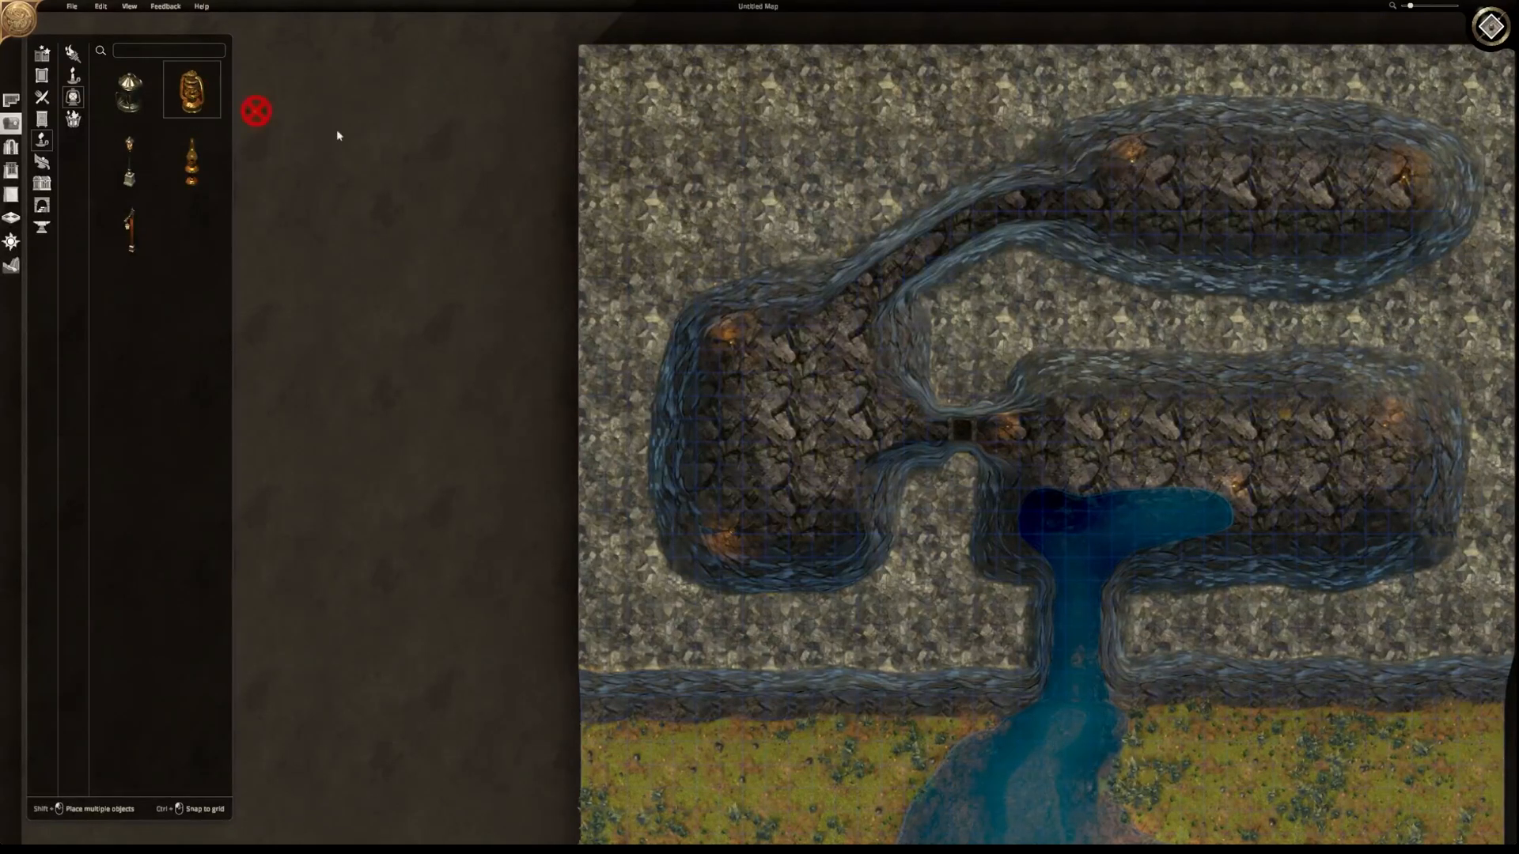
pyautogui.click(862, 281)
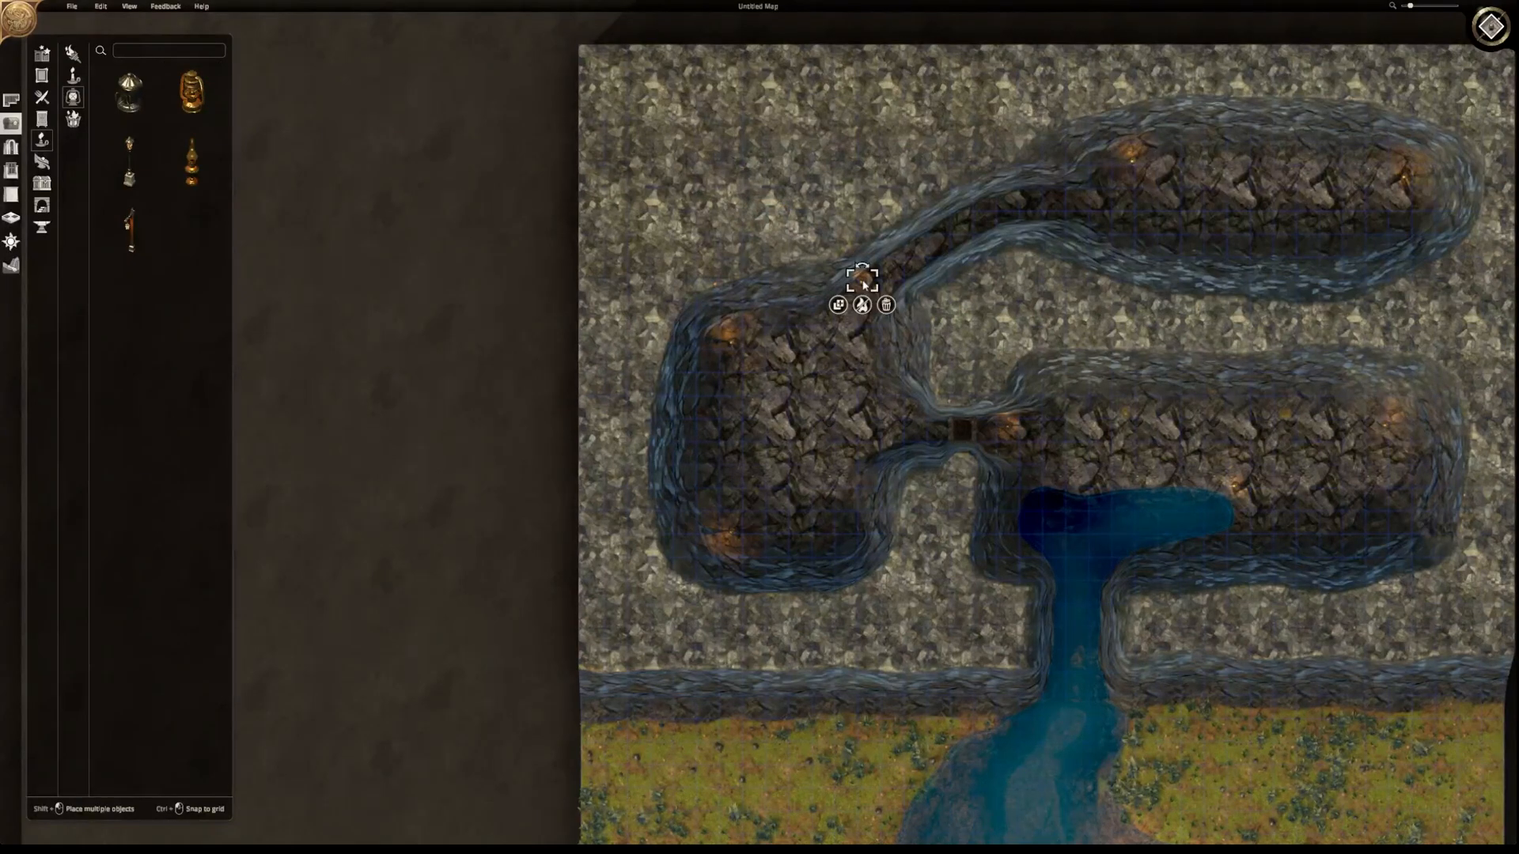
pyautogui.click(198, 101)
pyautogui.click(991, 229)
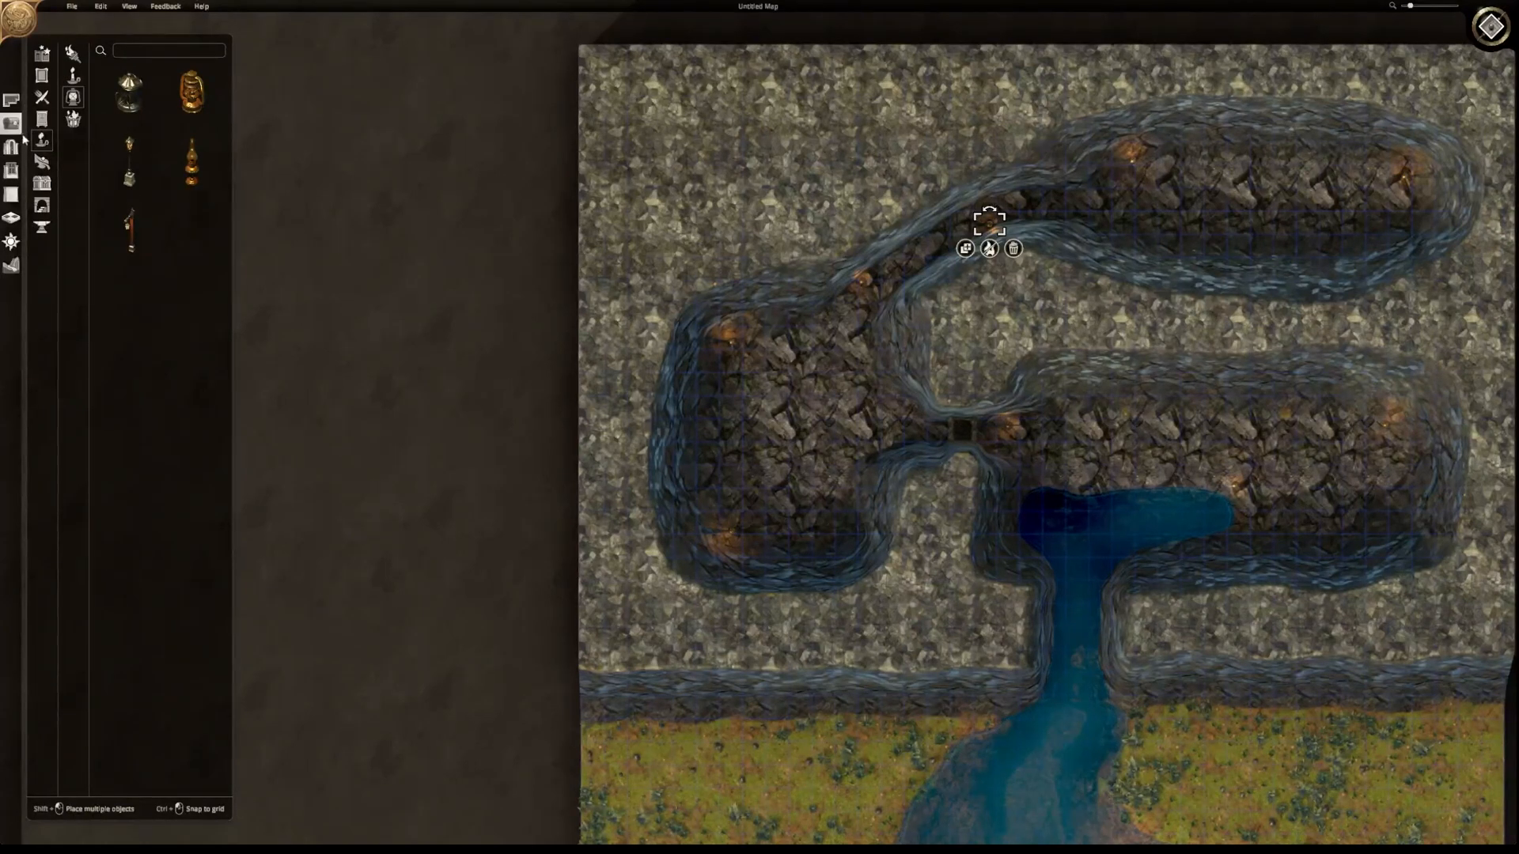
# - Place a broken rowboat lengthwise in the water south of the cliff and an intact rowboat at the cave lake's eastern end
pyautogui.click(42, 227)
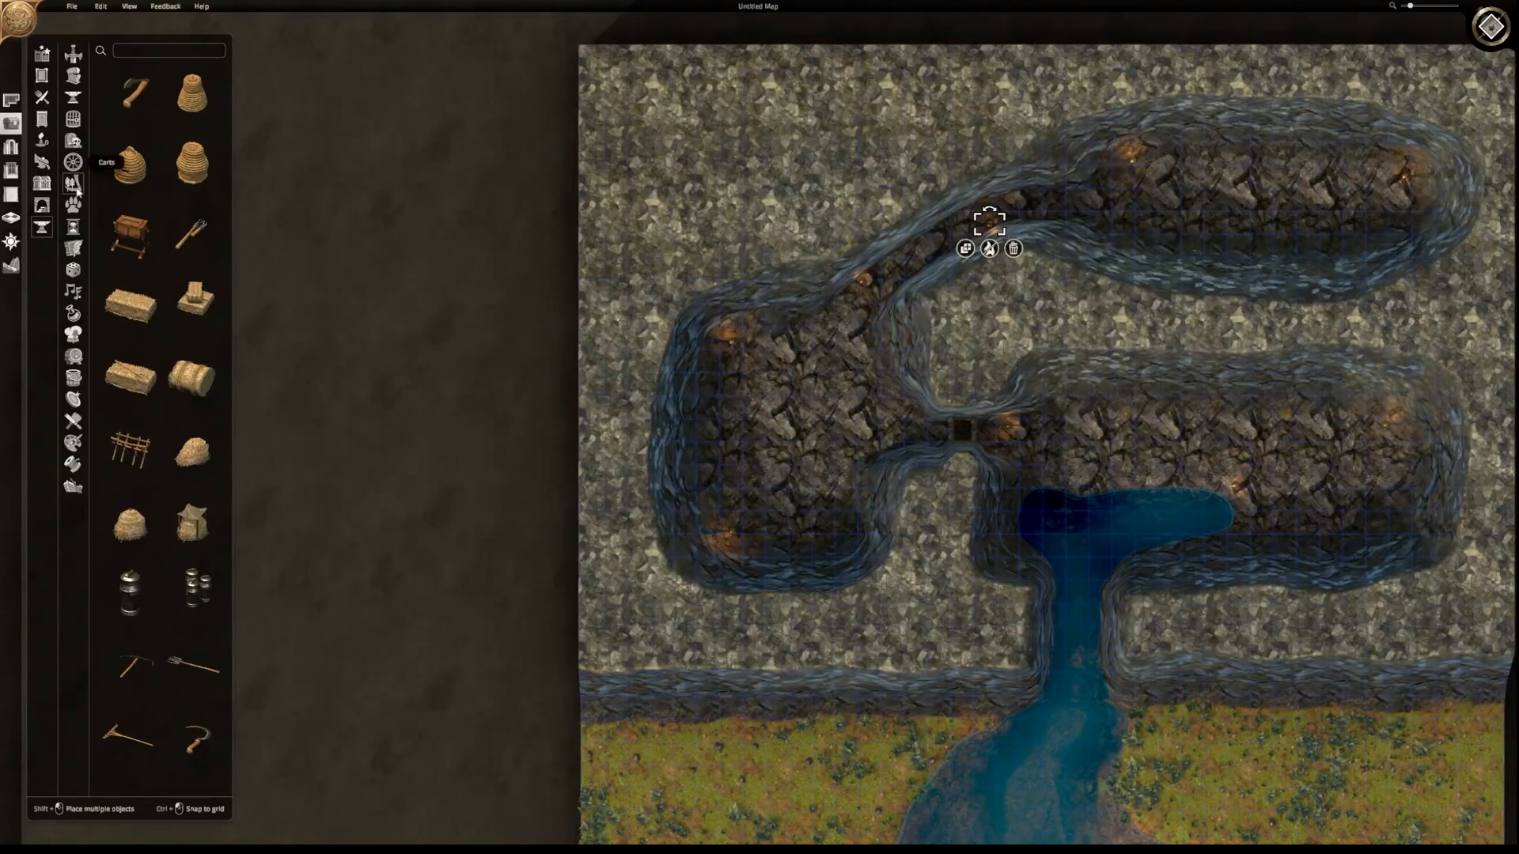
pyautogui.click(73, 486)
pyautogui.moveTo(297, 313); pyautogui.dragTo(339, 186, button='middle')
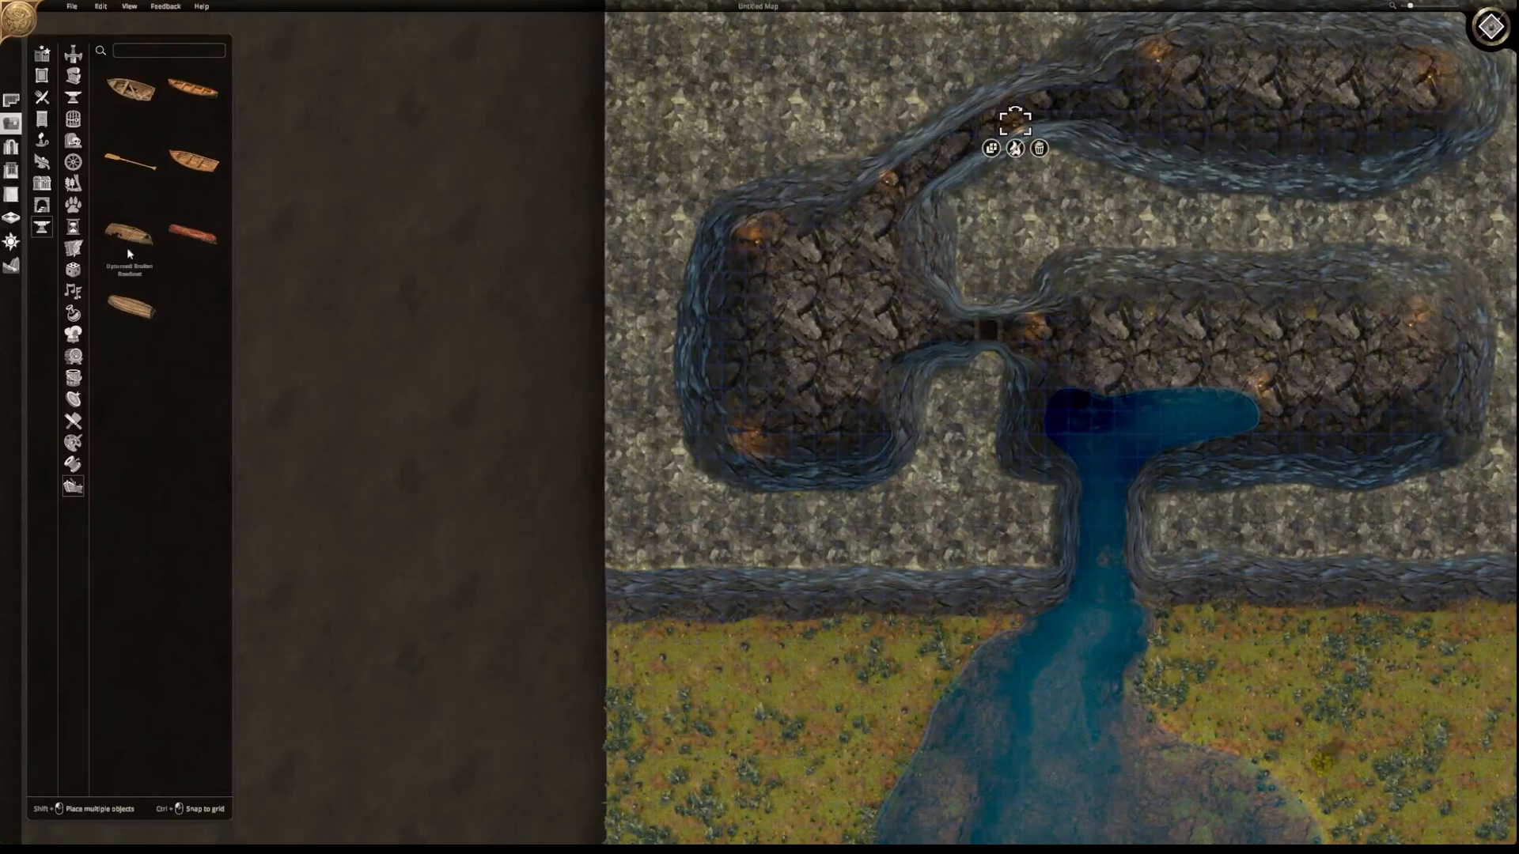
pyautogui.moveTo(129, 233); pyautogui.dragTo(1062, 738)
pyautogui.scroll(-4, 1060, 743)
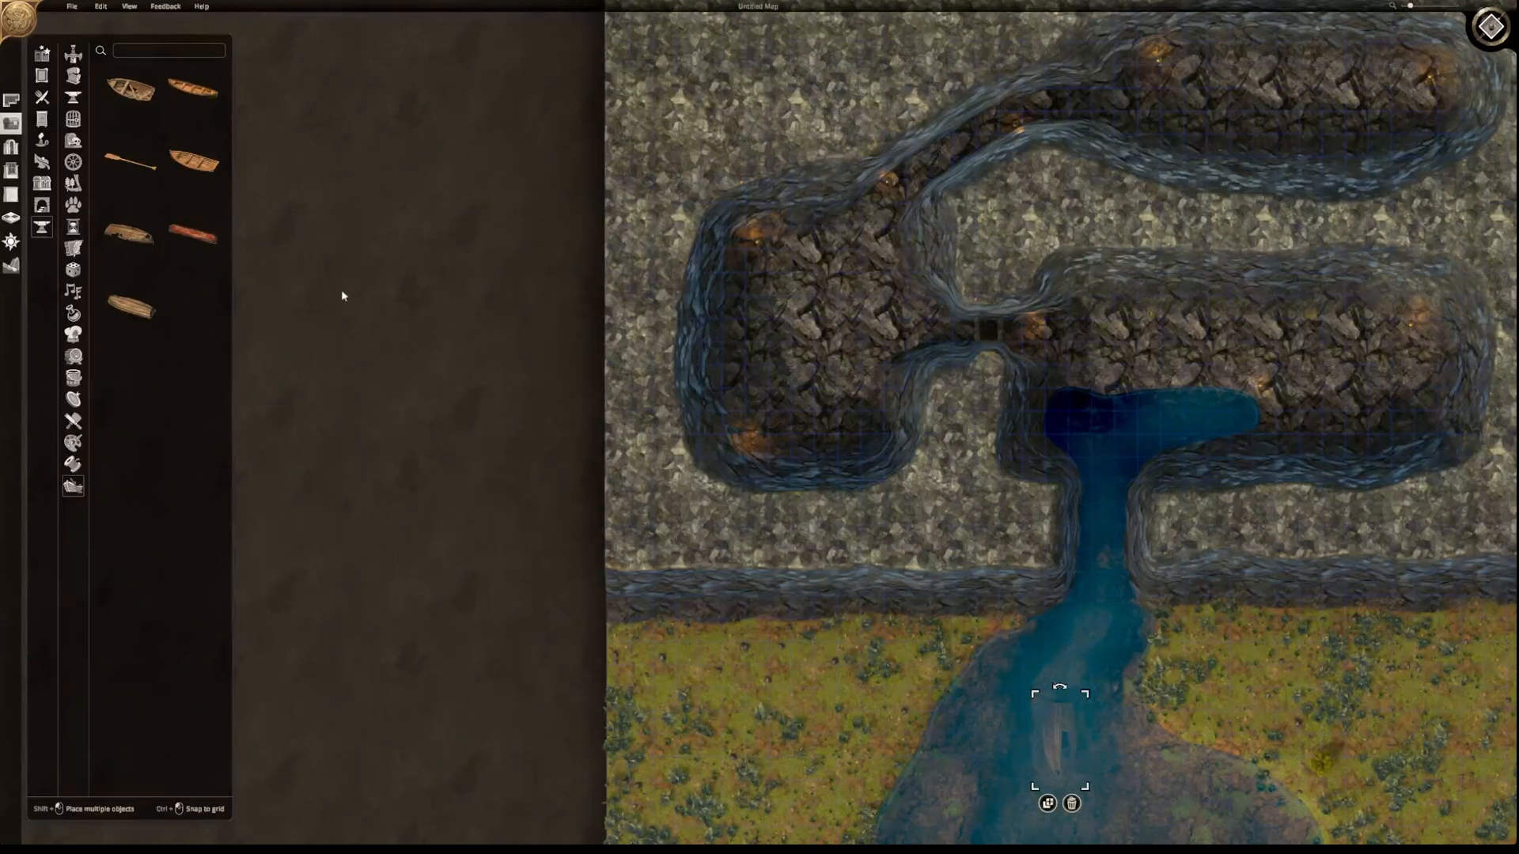
pyautogui.click(215, 169)
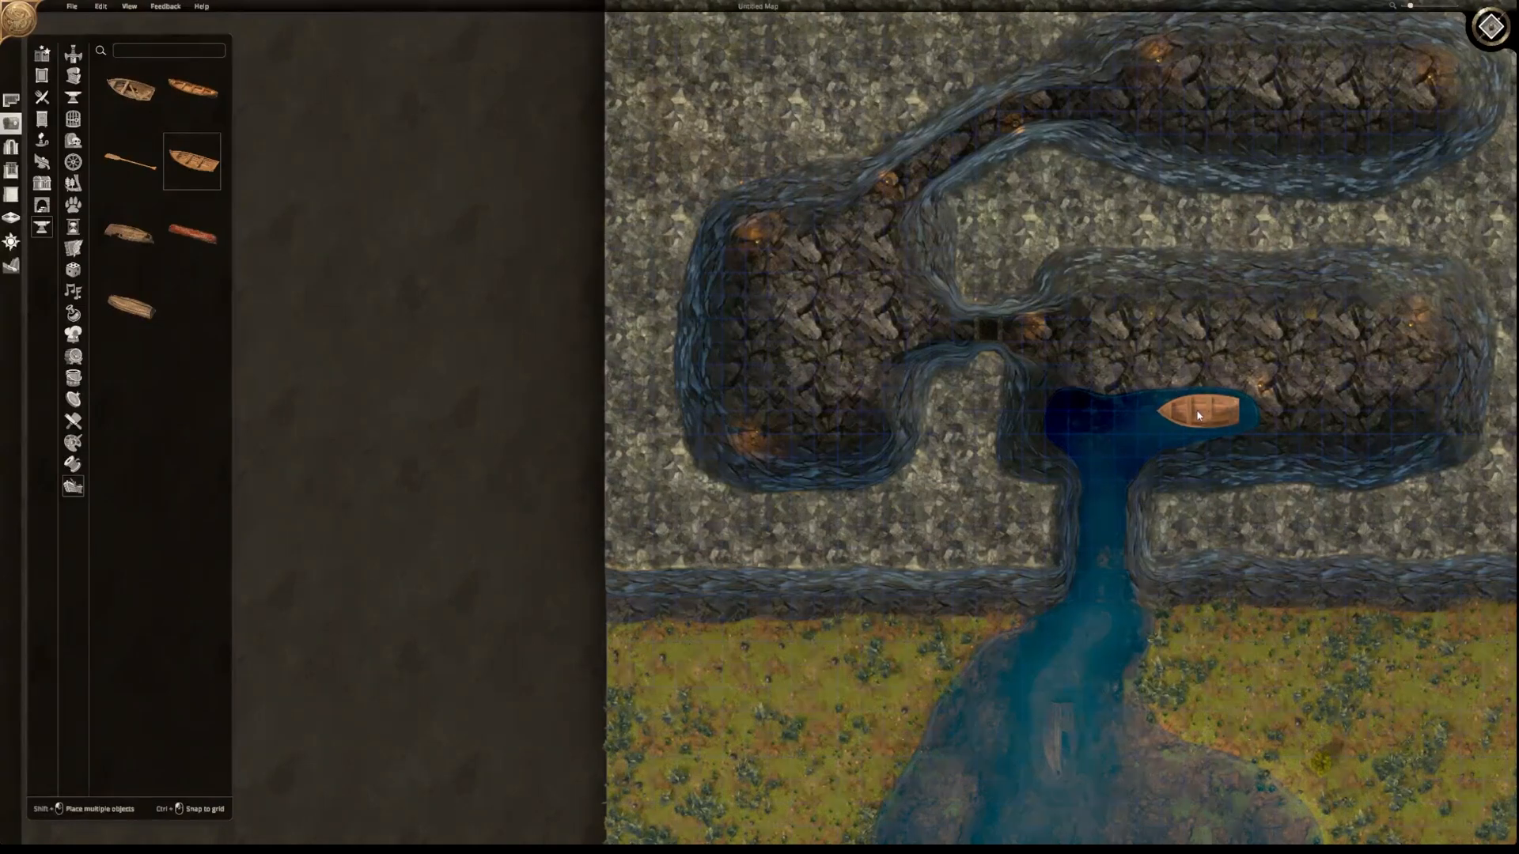
pyautogui.click(1200, 416)
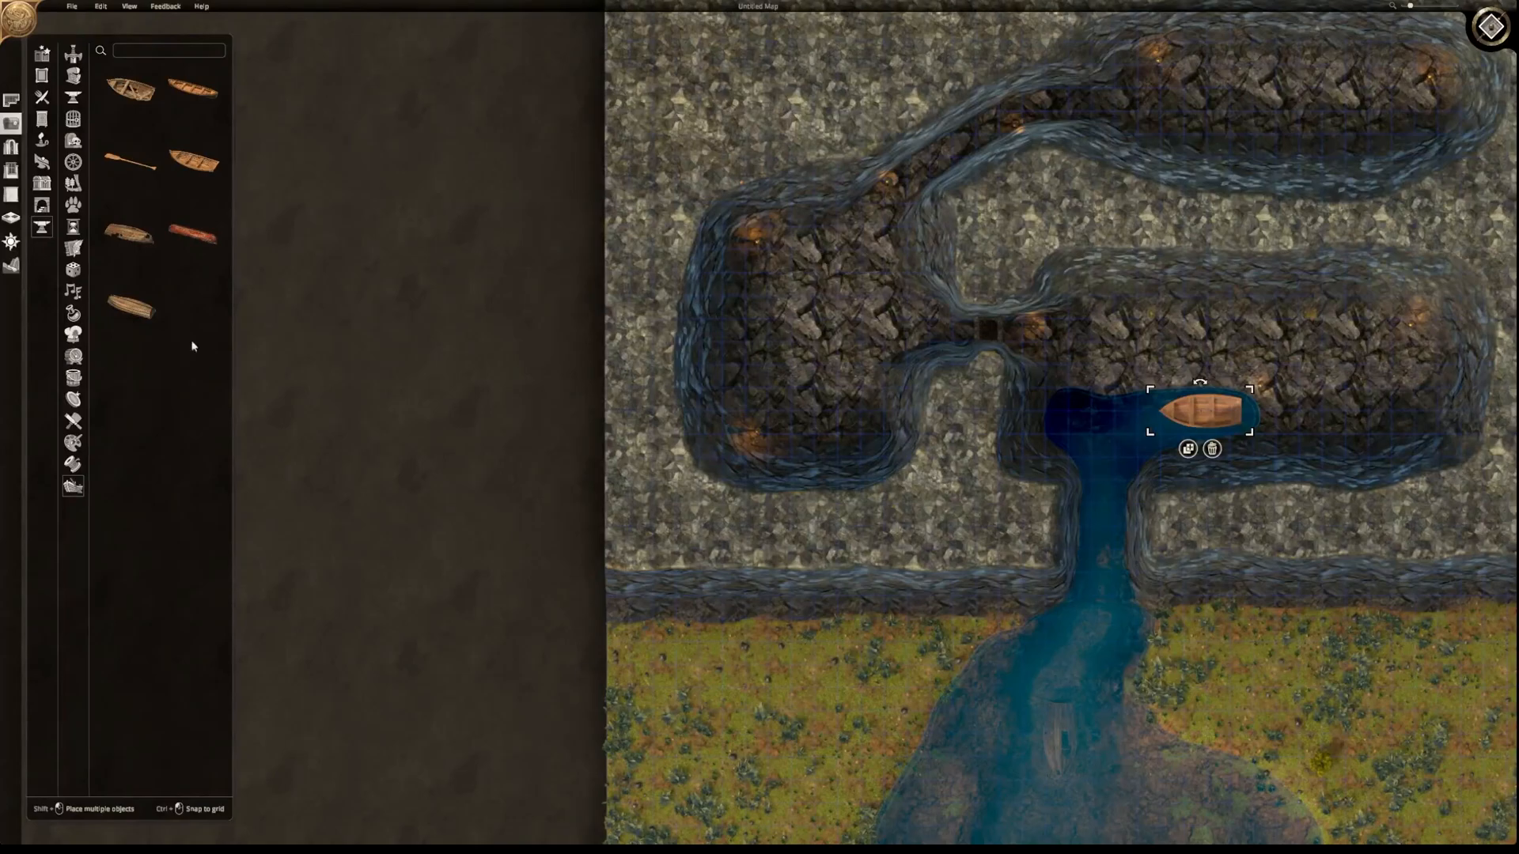
# - Expand the custom lighting settings and change the map's light colour to gray-blue
pyautogui.click(11, 241)
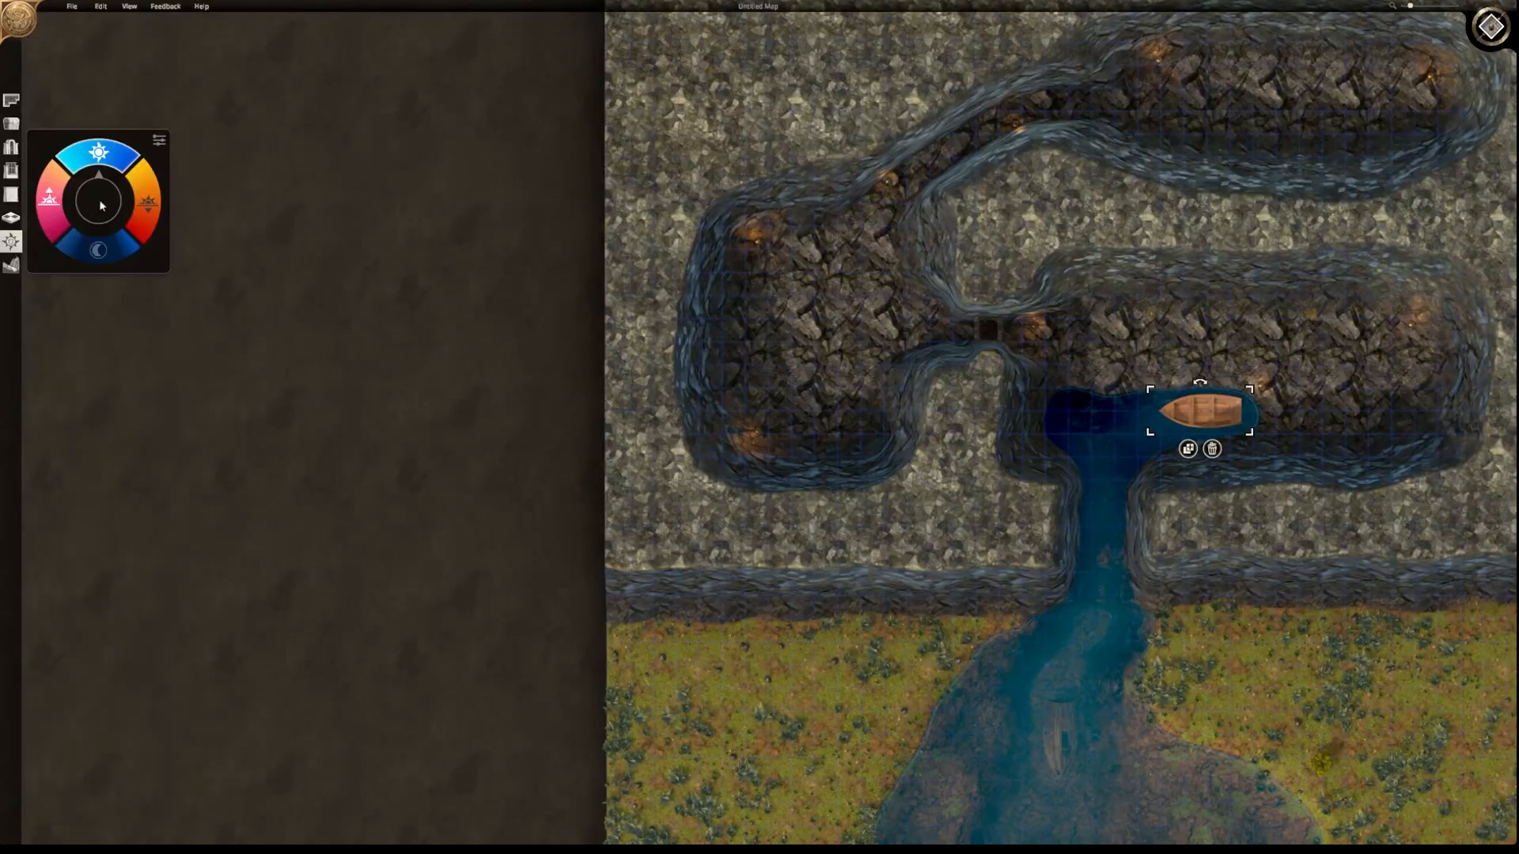
pyautogui.click(158, 141)
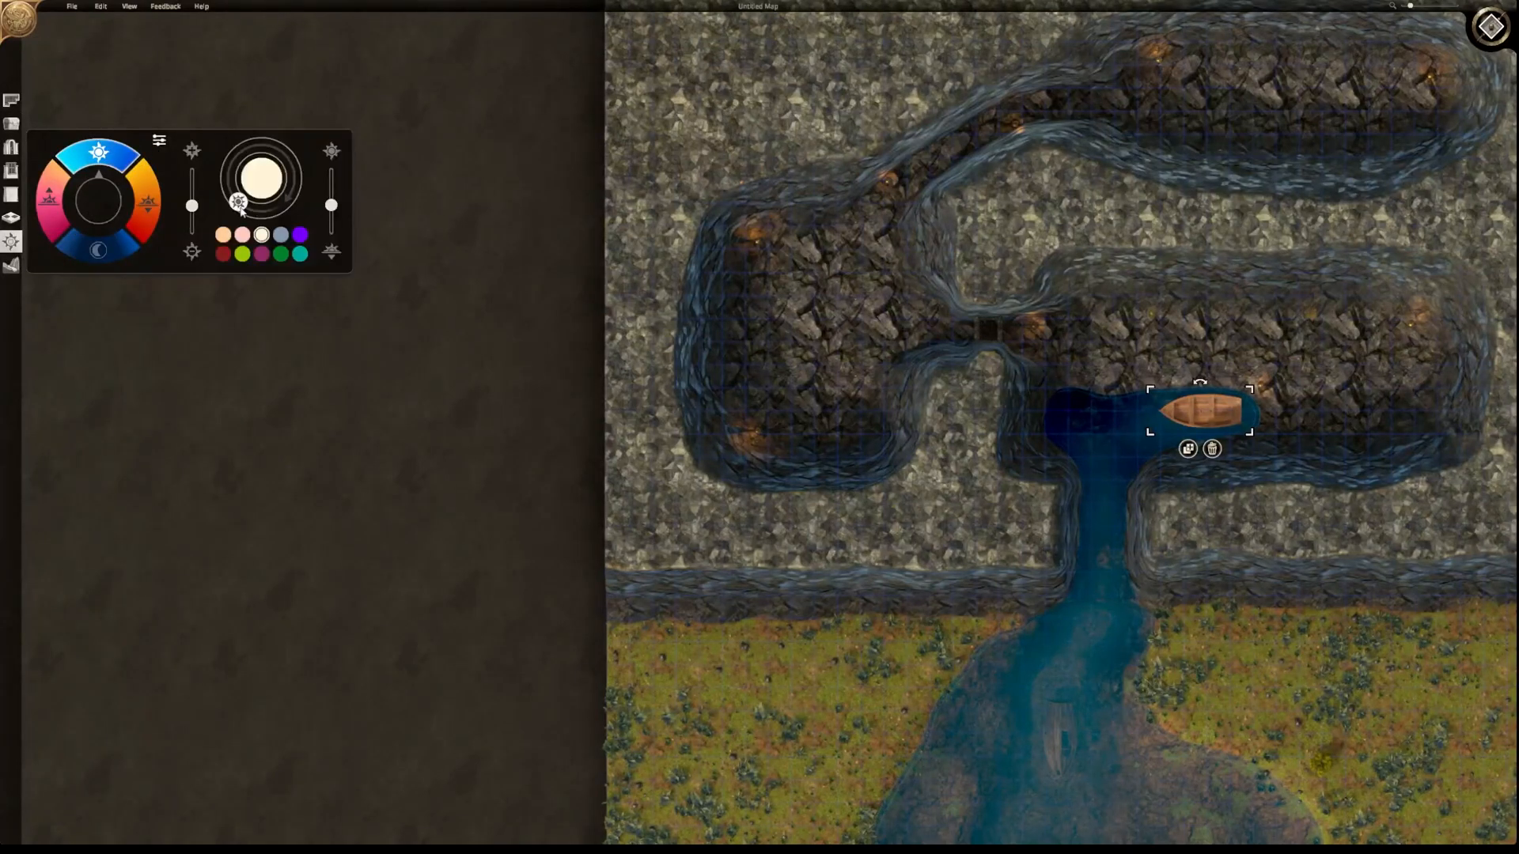
pyautogui.click(280, 234)
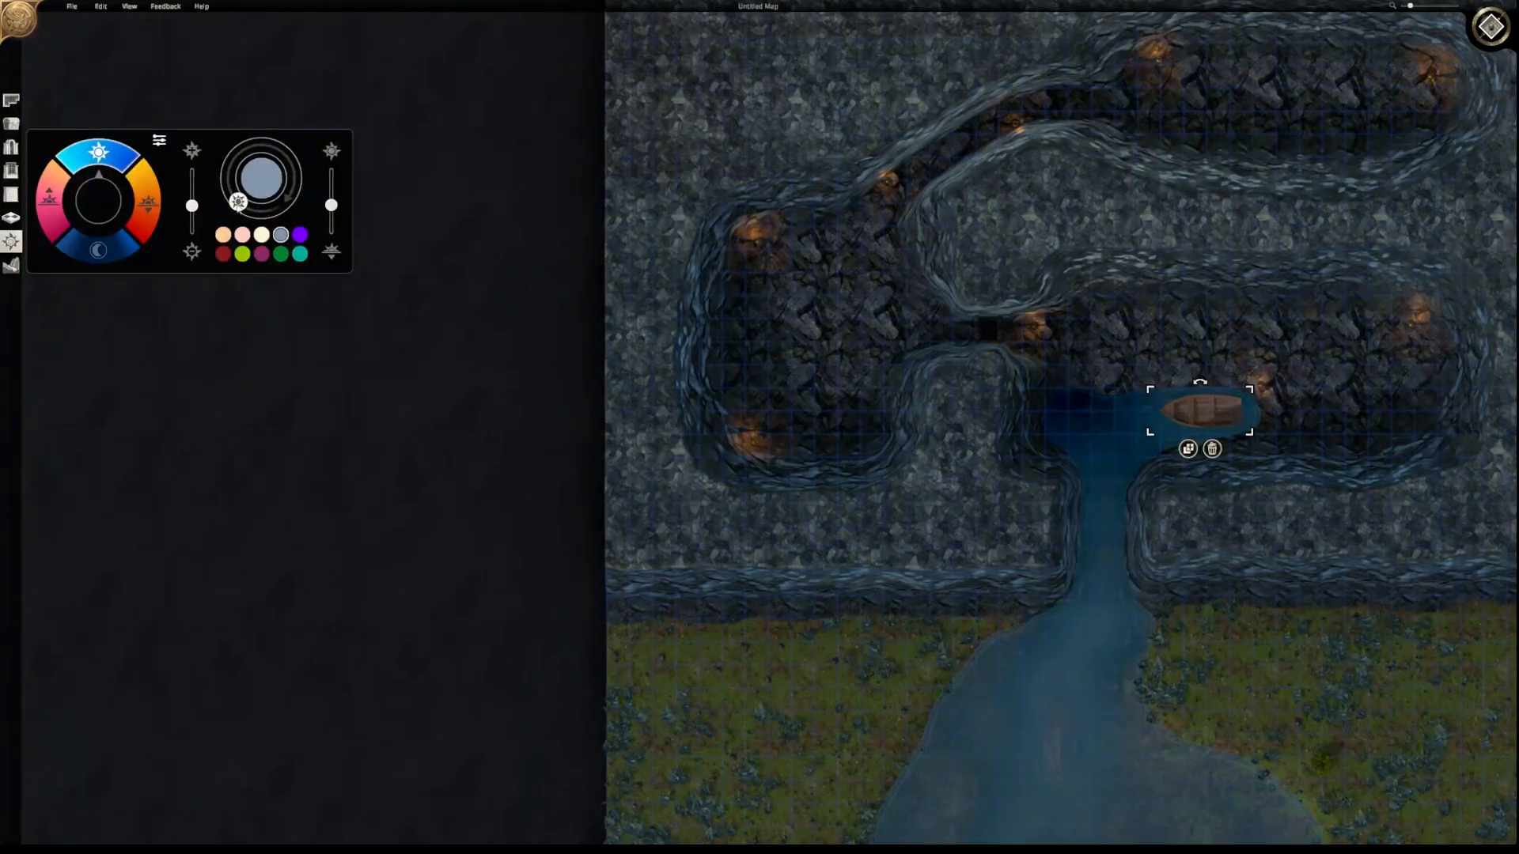
# - Try several sun heights, settle slightly above the midpoint, and reduce the light intensity for a dark, night-like look
pyautogui.moveTo(331, 207); pyautogui.dragTo(332, 170)
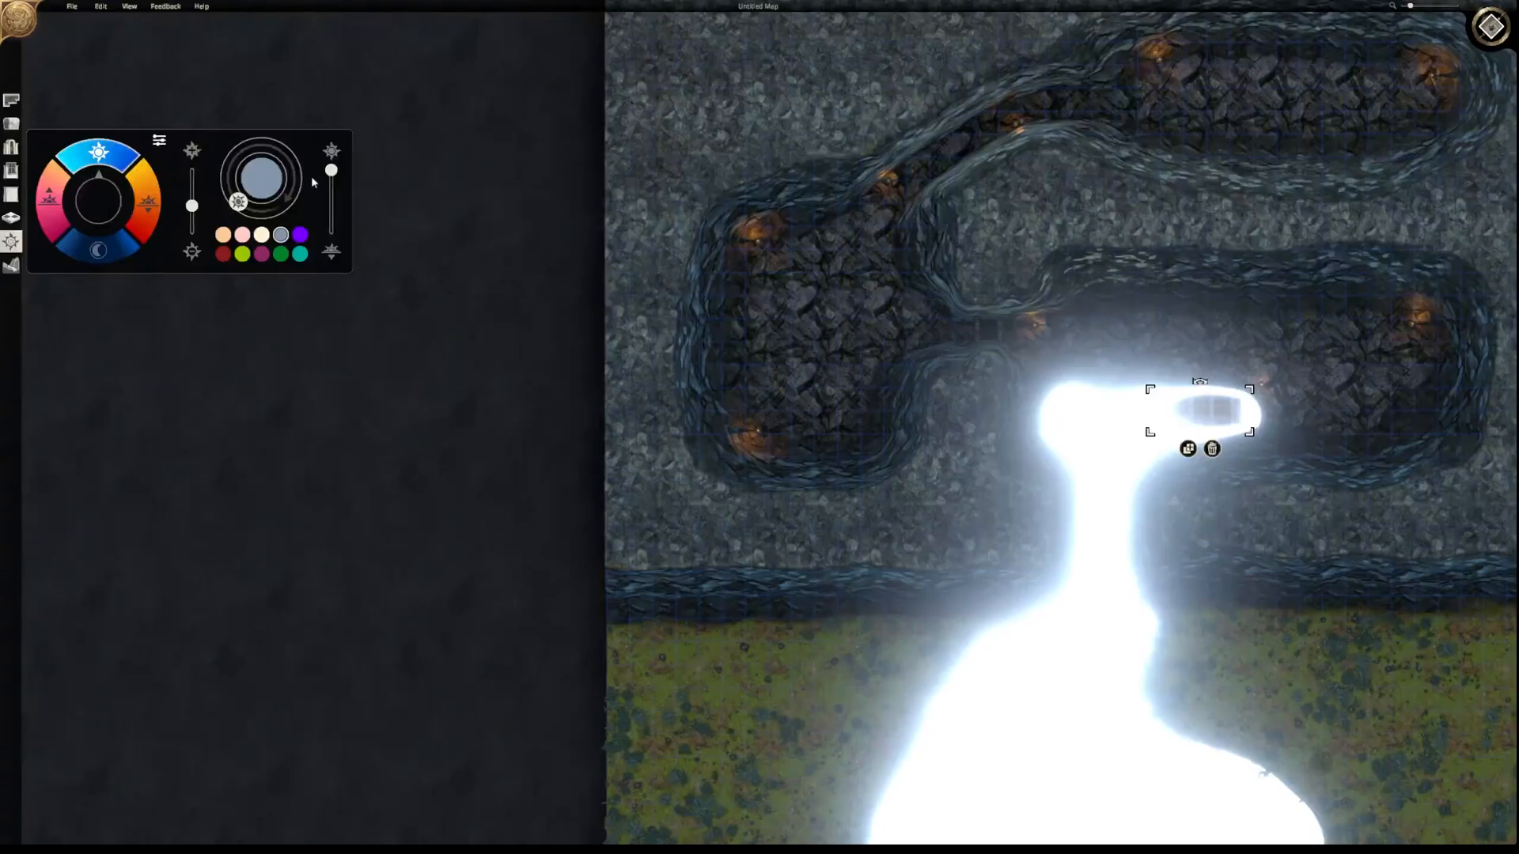
pyautogui.moveTo(334, 178); pyautogui.dragTo(333, 186)
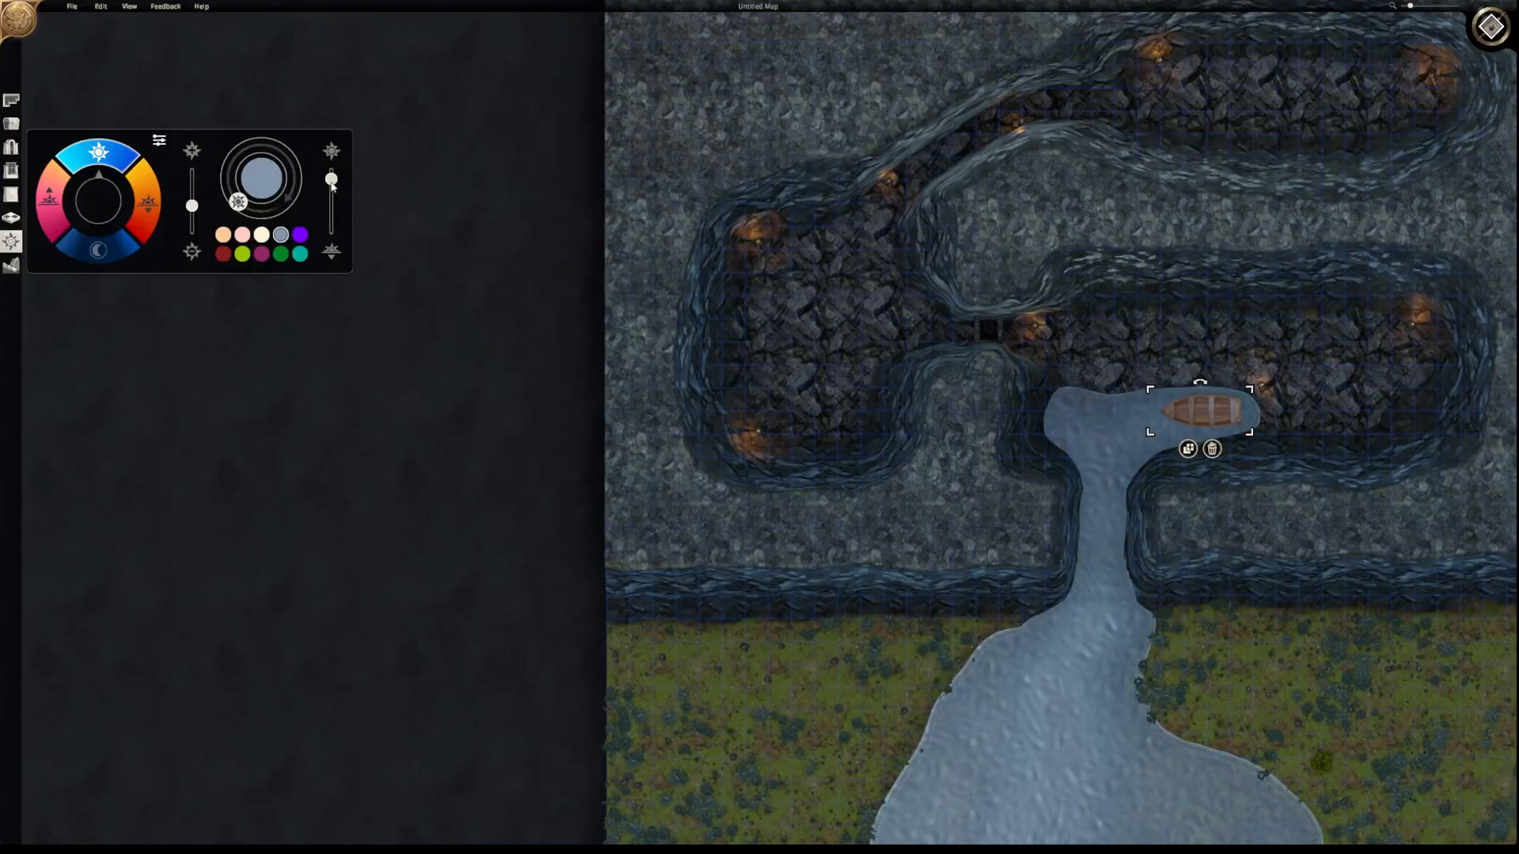
pyautogui.moveTo(333, 185); pyautogui.dragTo(333, 207)
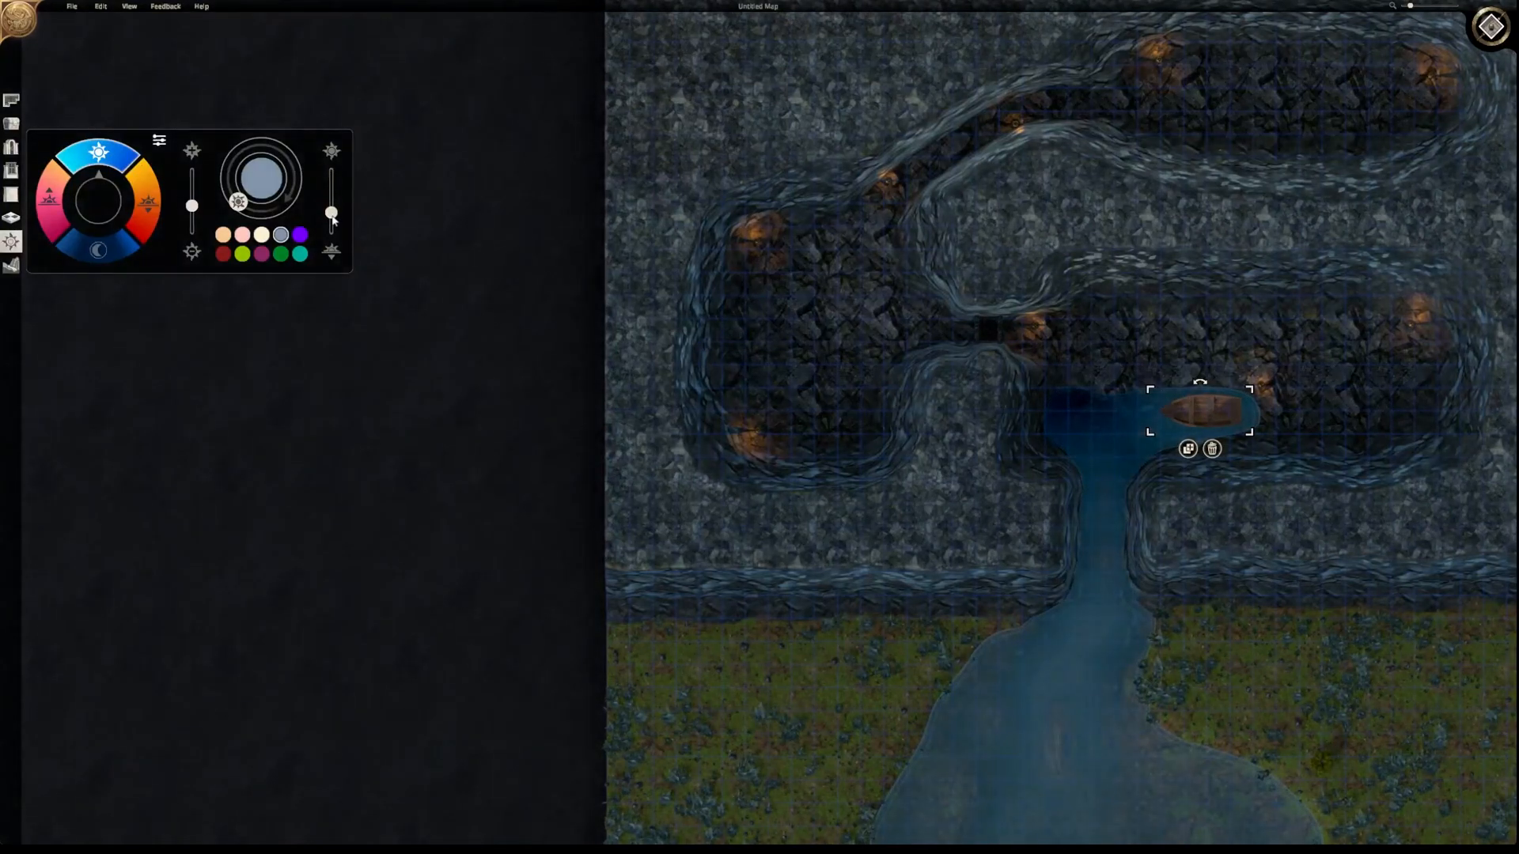
pyautogui.moveTo(332, 207); pyautogui.dragTo(339, 253)
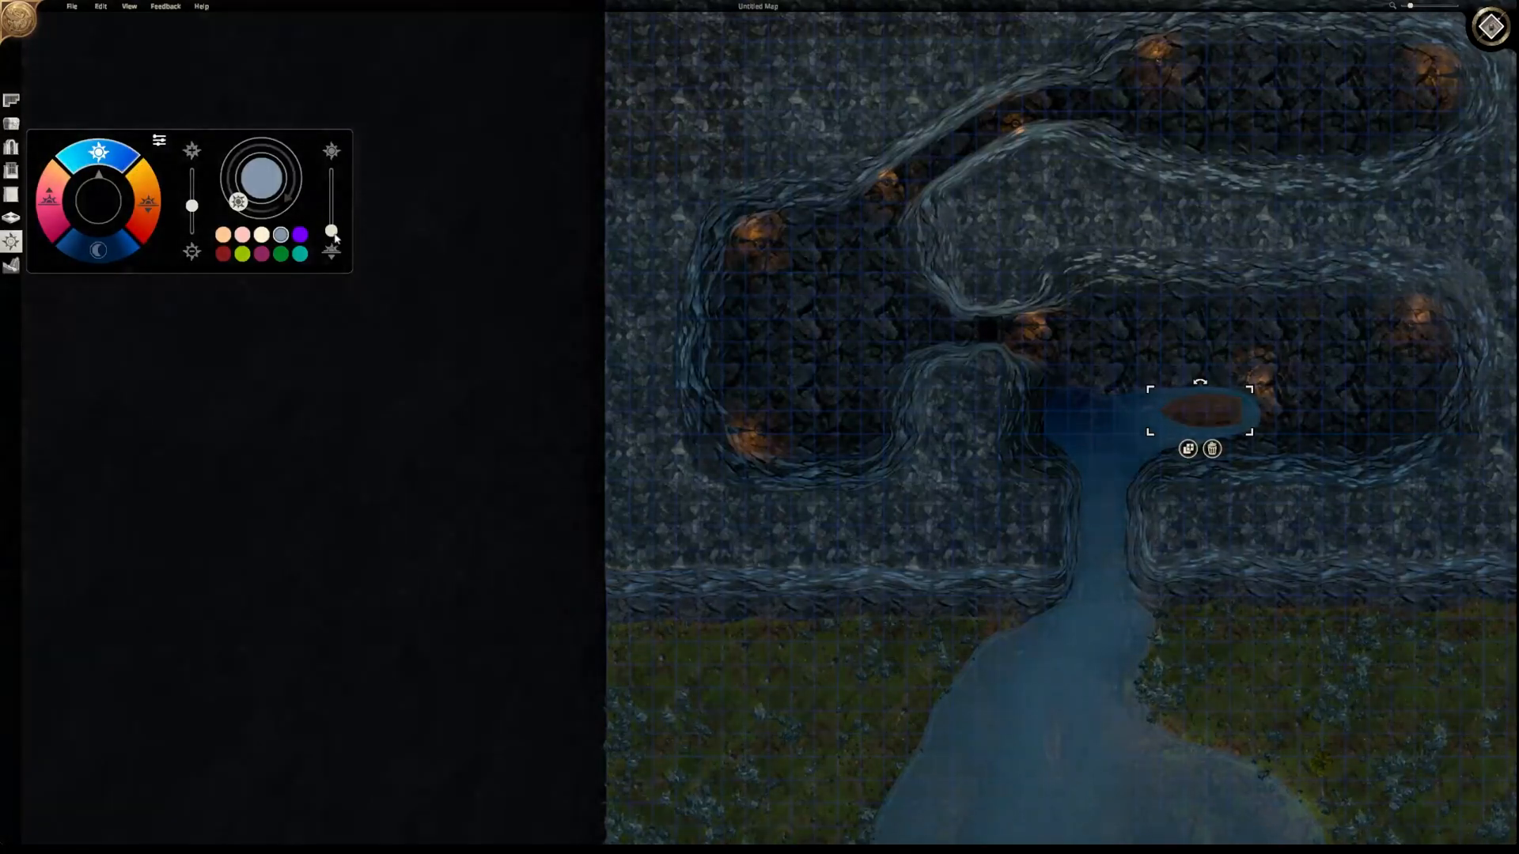
pyautogui.moveTo(332, 232); pyautogui.dragTo(334, 202)
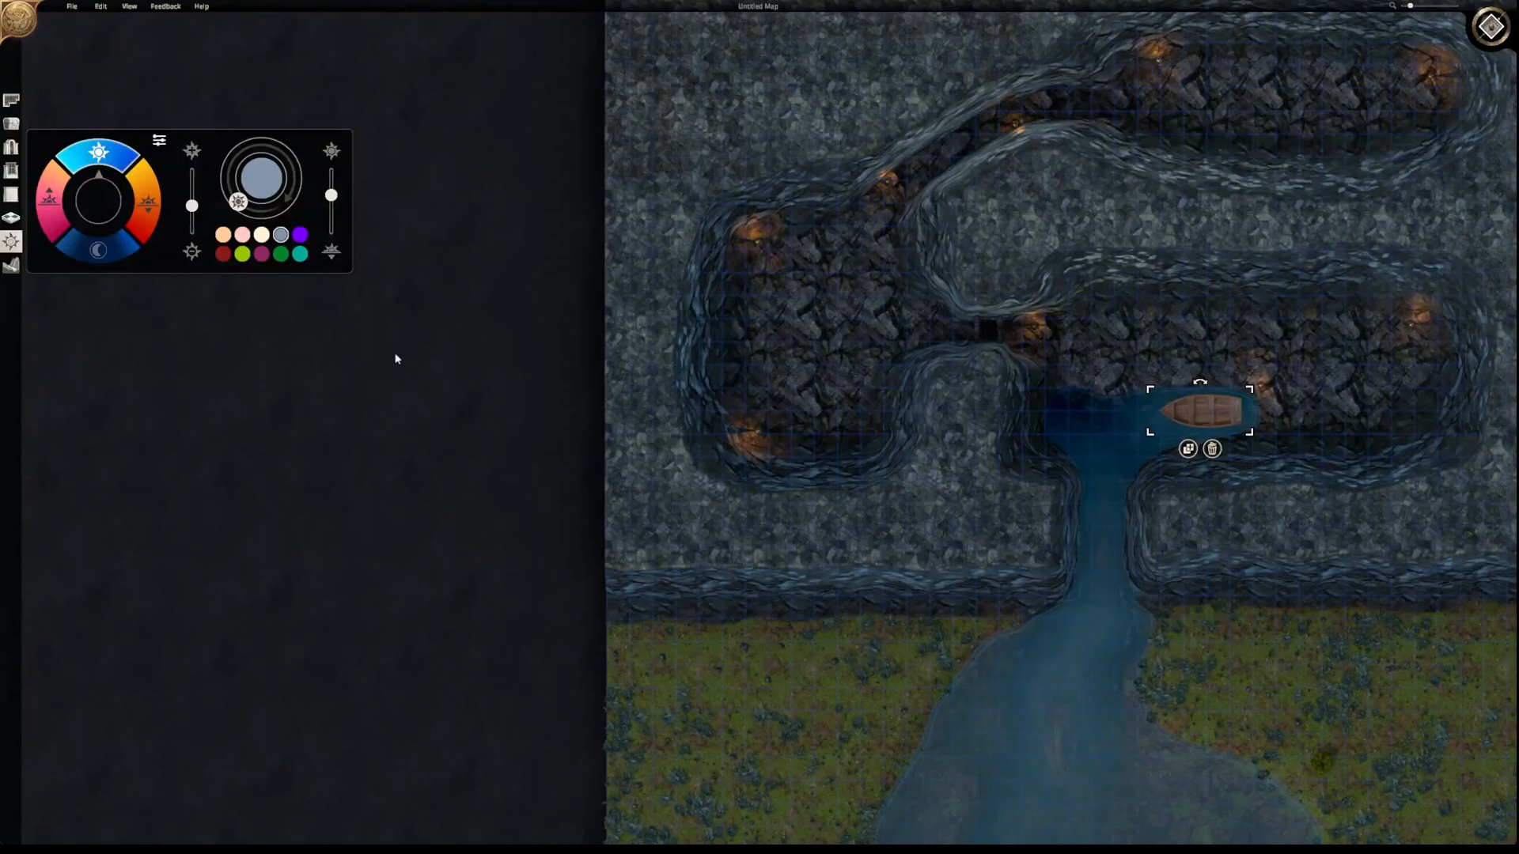
pyautogui.moveTo(193, 207); pyautogui.dragTo(195, 227)
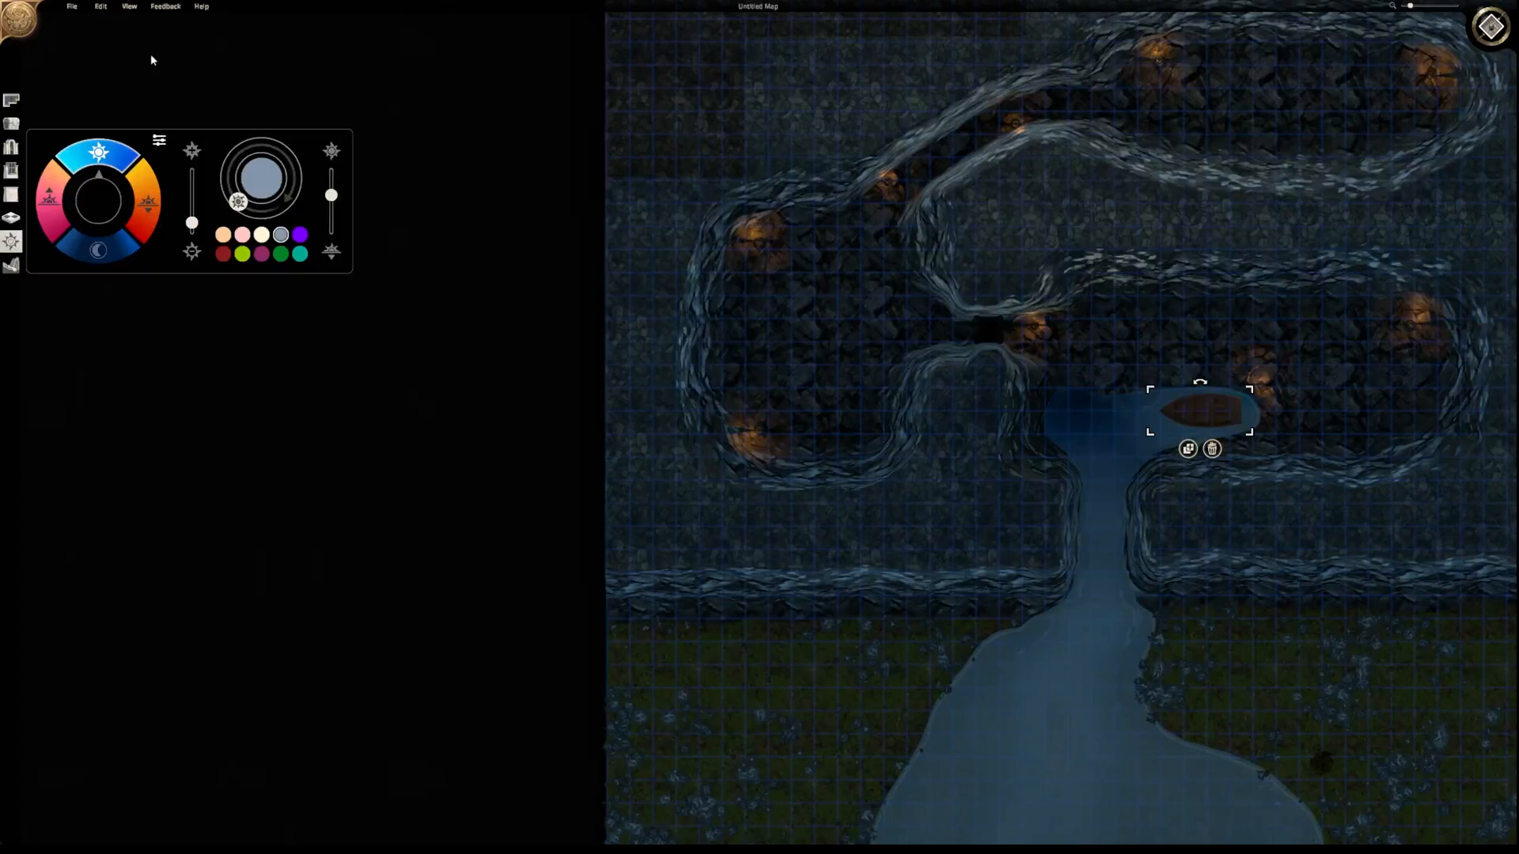
# - Save the map as Cave 1 and open the map export settings
pyautogui.click(73, 6)
pyautogui.moveTo(83, 4)
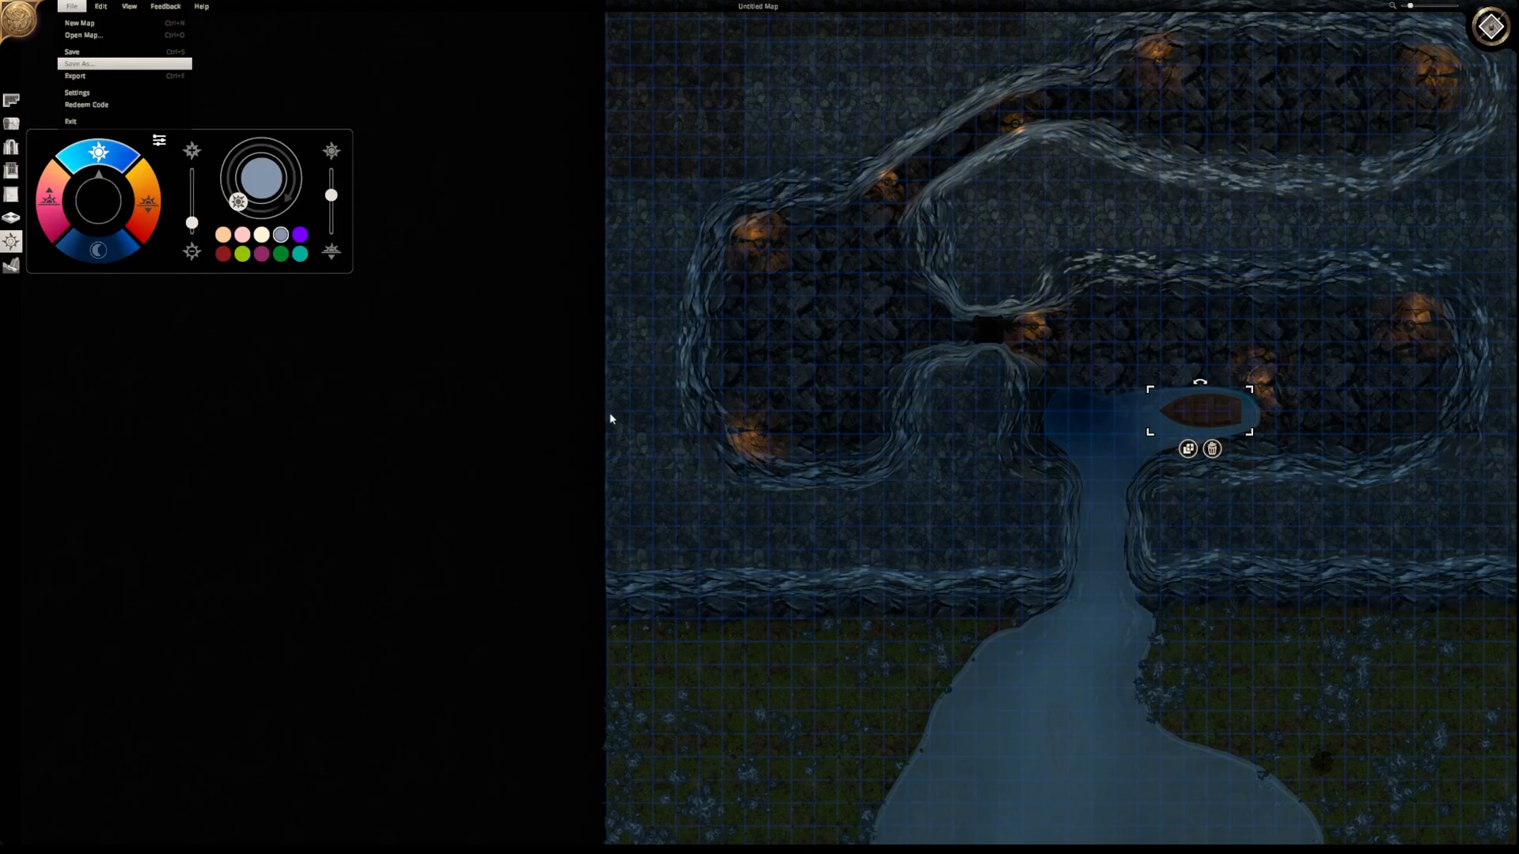
pyautogui.click(72, 7)
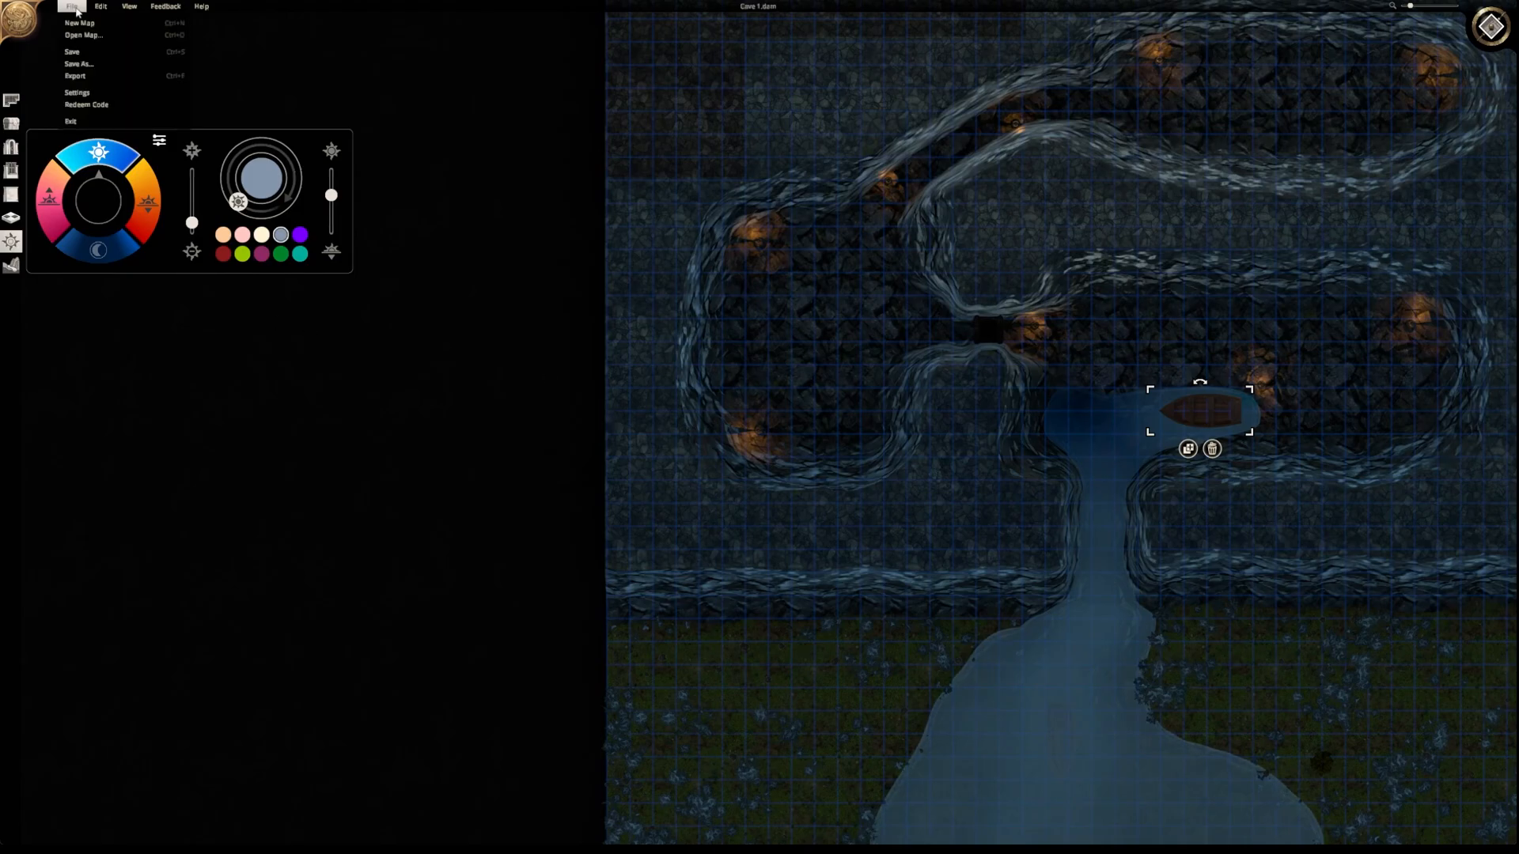
pyautogui.click(71, 75)
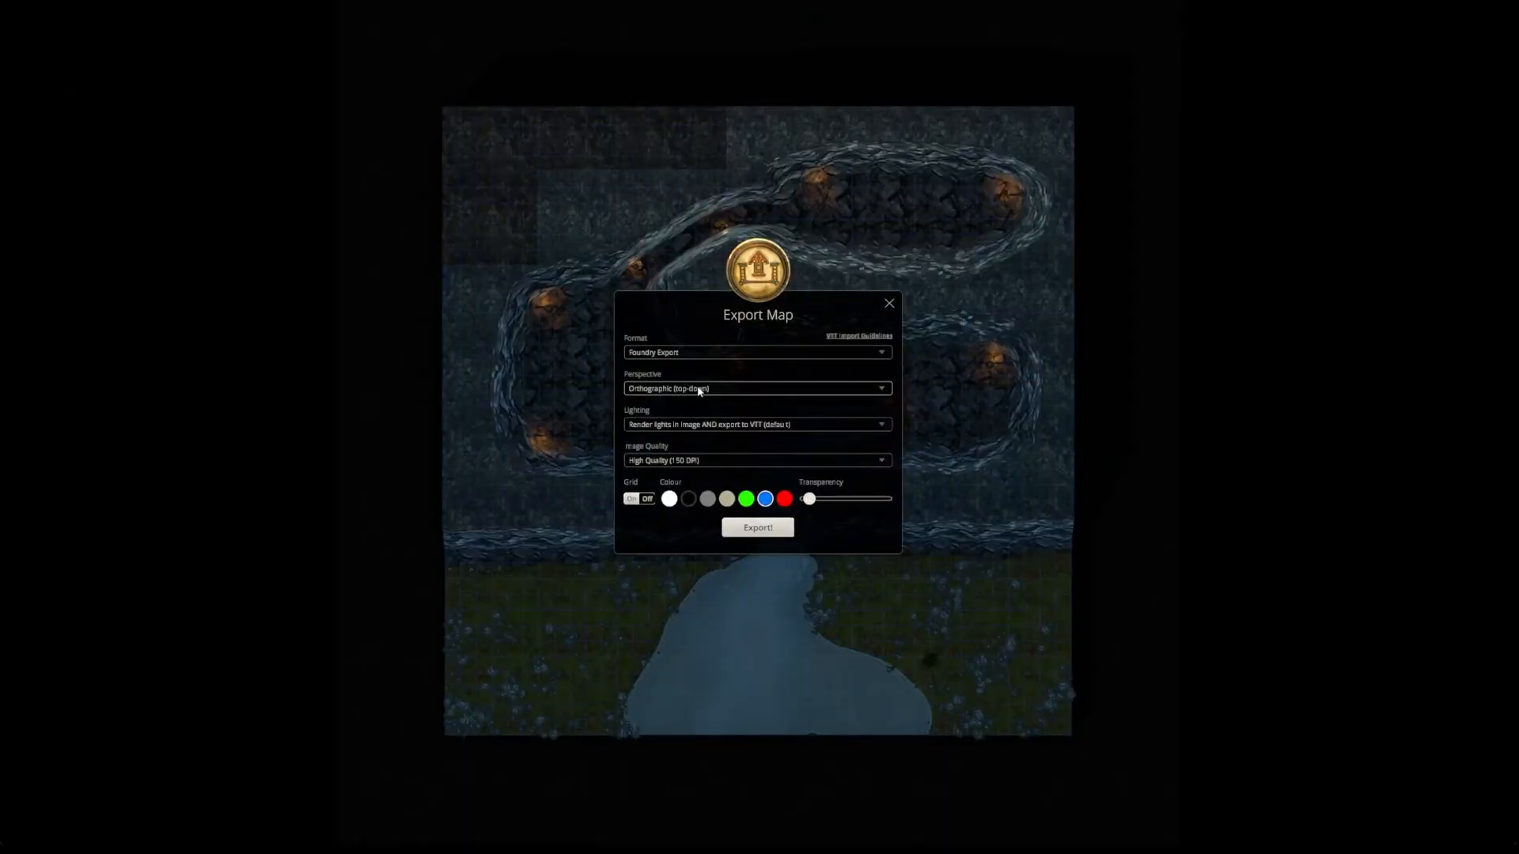
# - Preview the export in Perspective (3D walls) and switch its perspective to Limited perspective (3D walls)
pyautogui.click(883, 393)
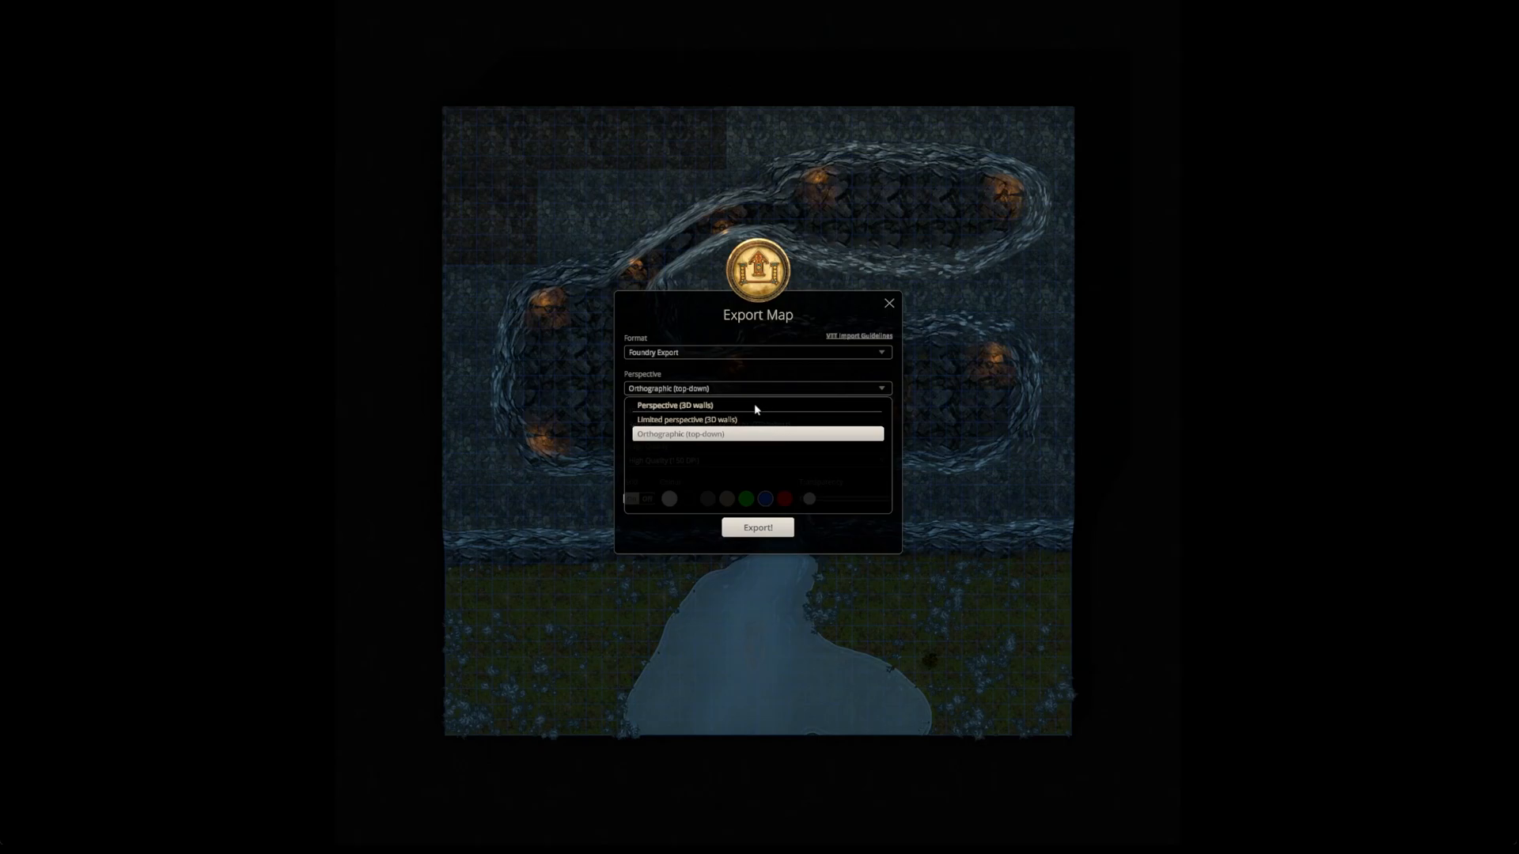
pyautogui.click(753, 404)
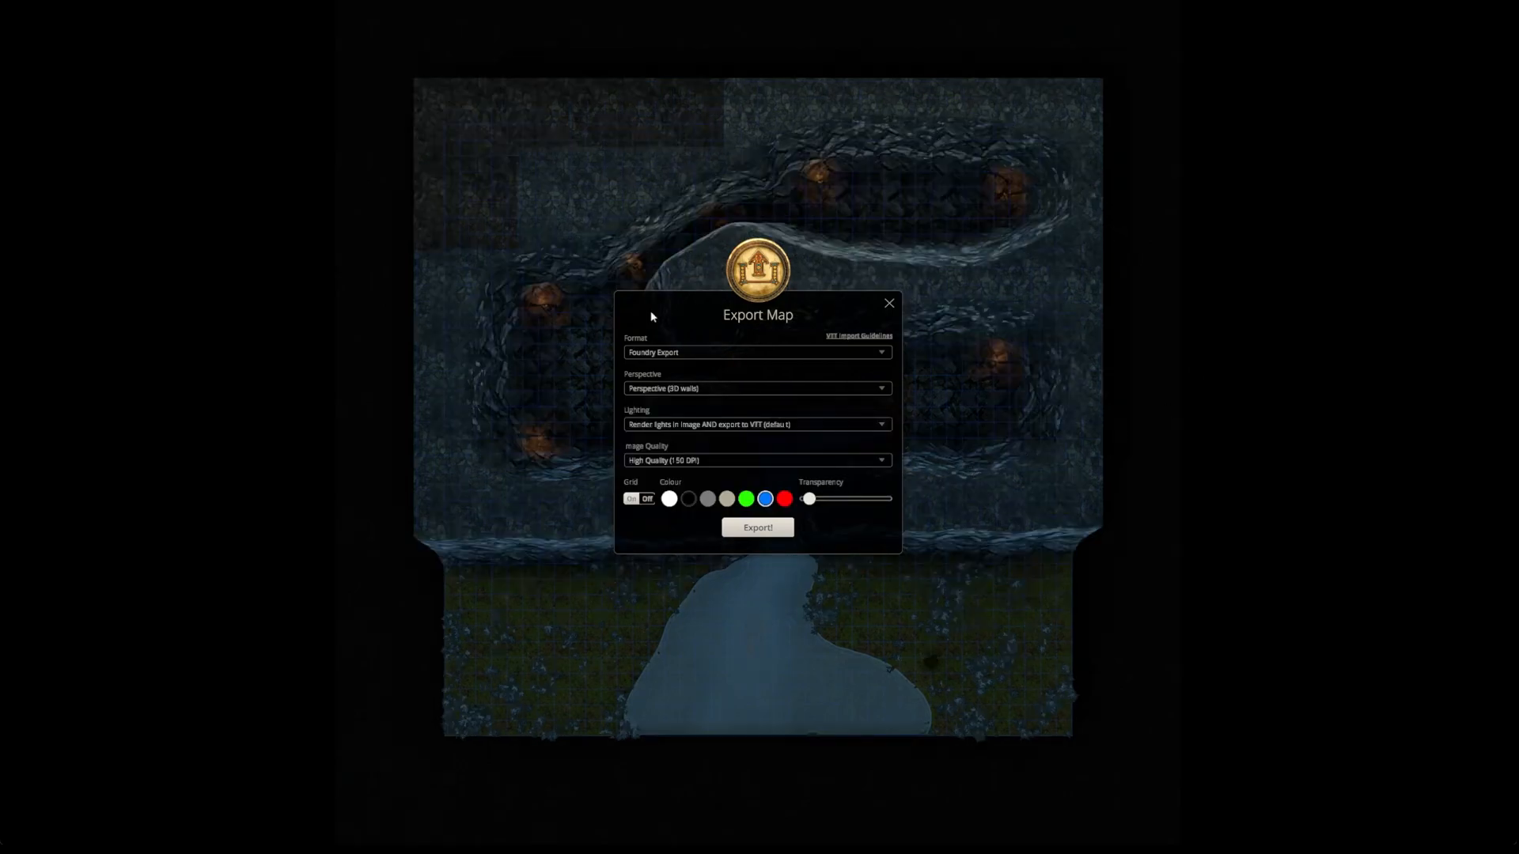
pyautogui.click(884, 388)
pyautogui.click(872, 420)
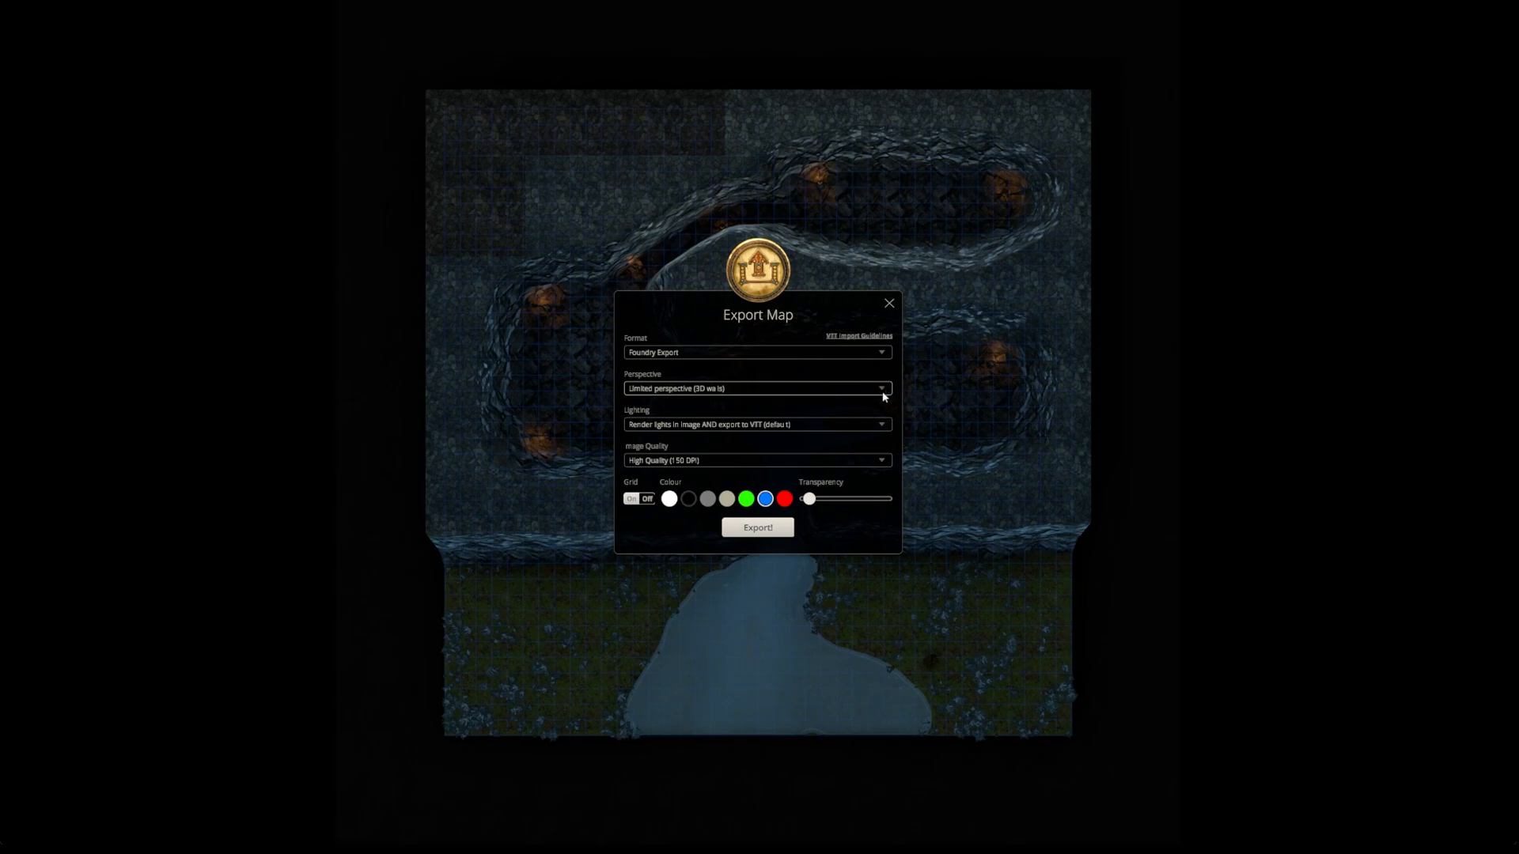
# - Set the export perspective to Orthographic (top-down) and turn the grid off
pyautogui.click(879, 390)
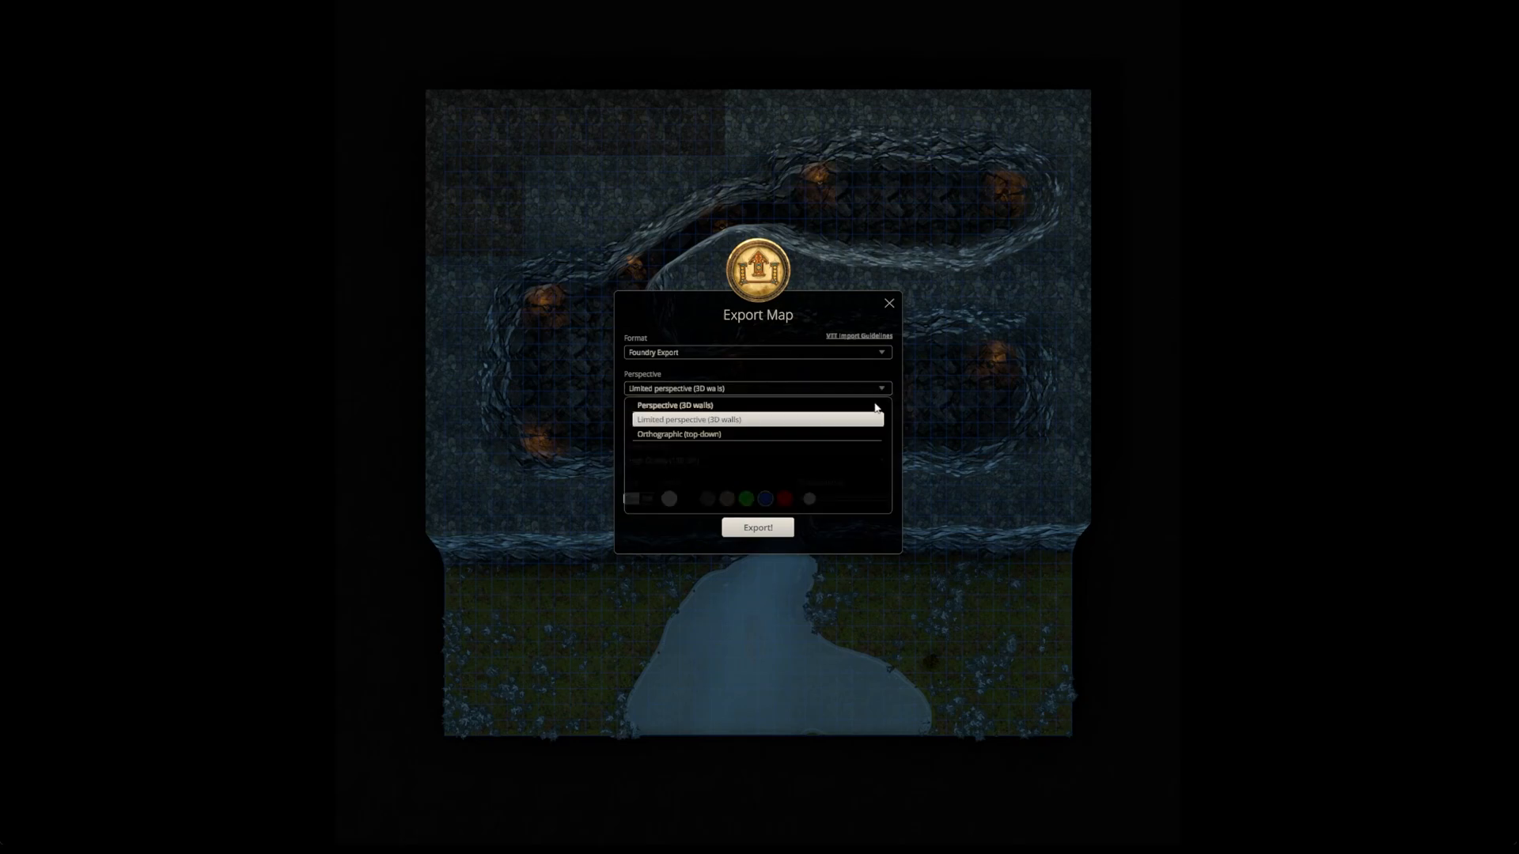
pyautogui.click(866, 437)
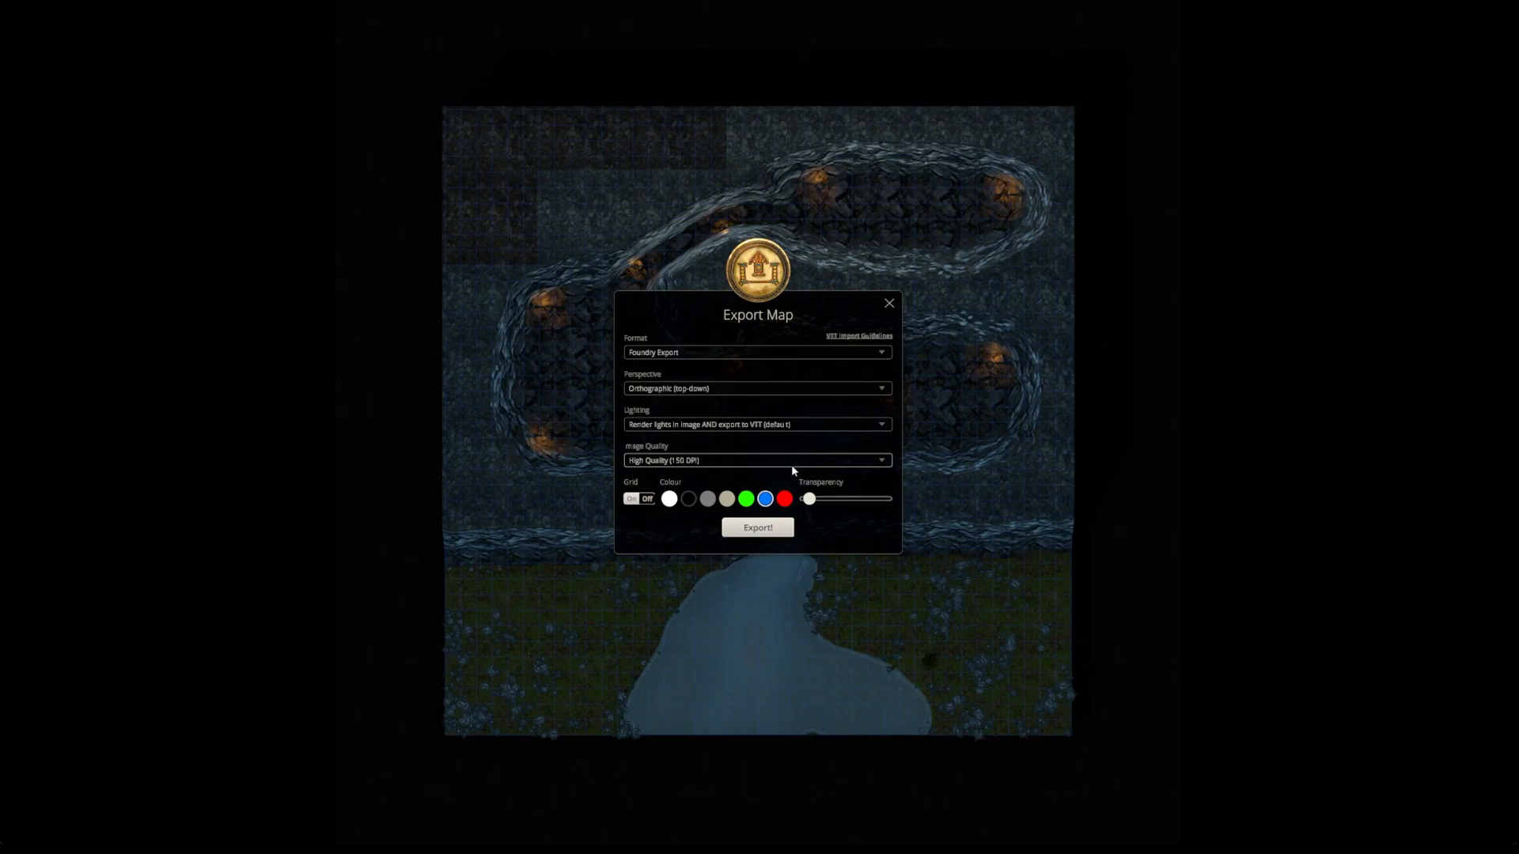
pyautogui.click(648, 501)
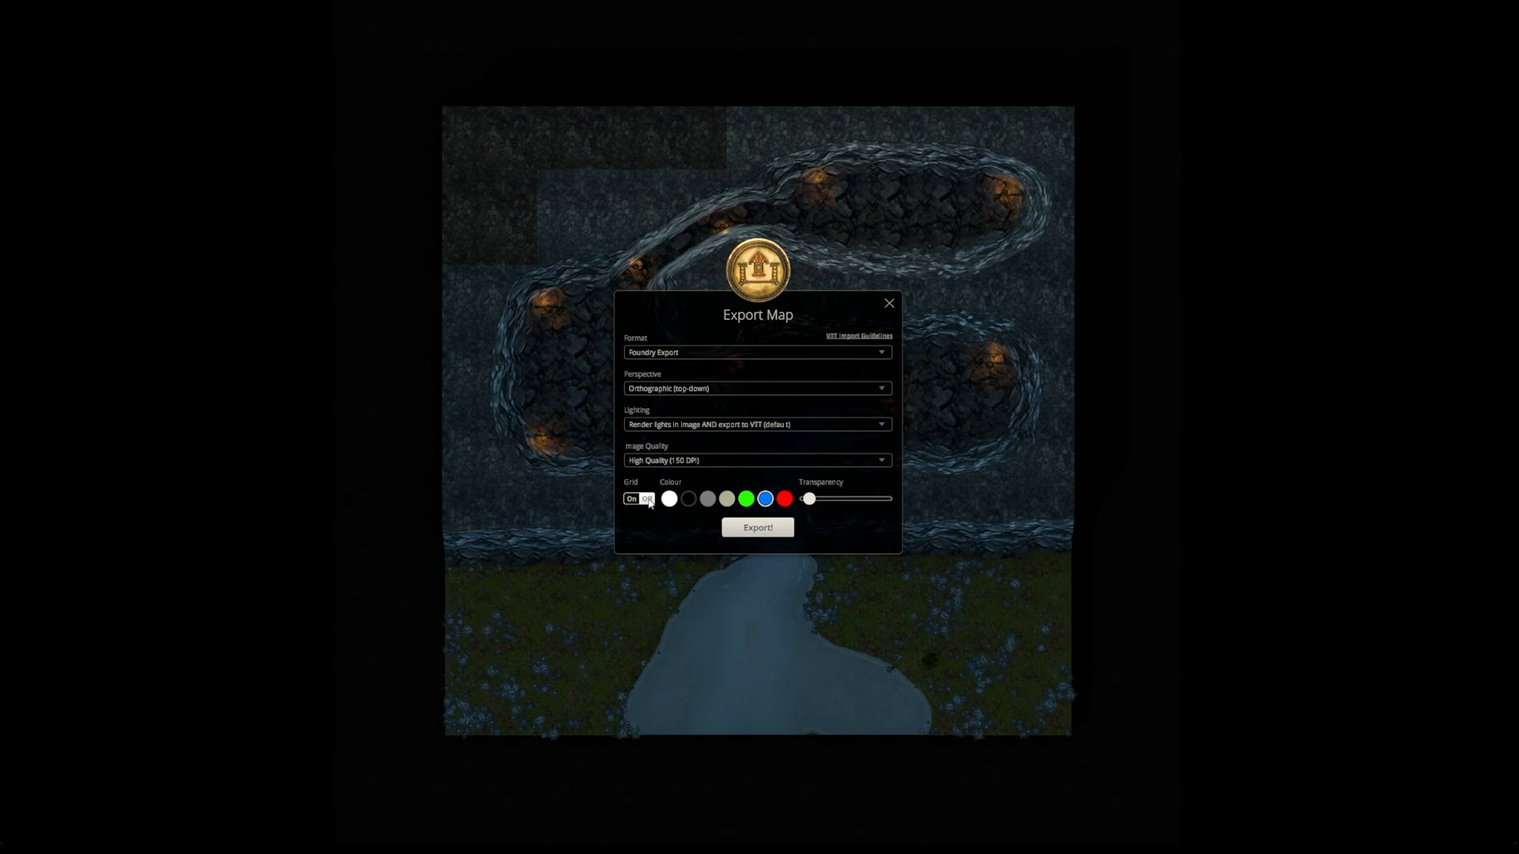
# - Set the export lighting to Only export lights to VTT and export the map for Foundry at High Quality (150 DPI)
pyautogui.click(685, 425)
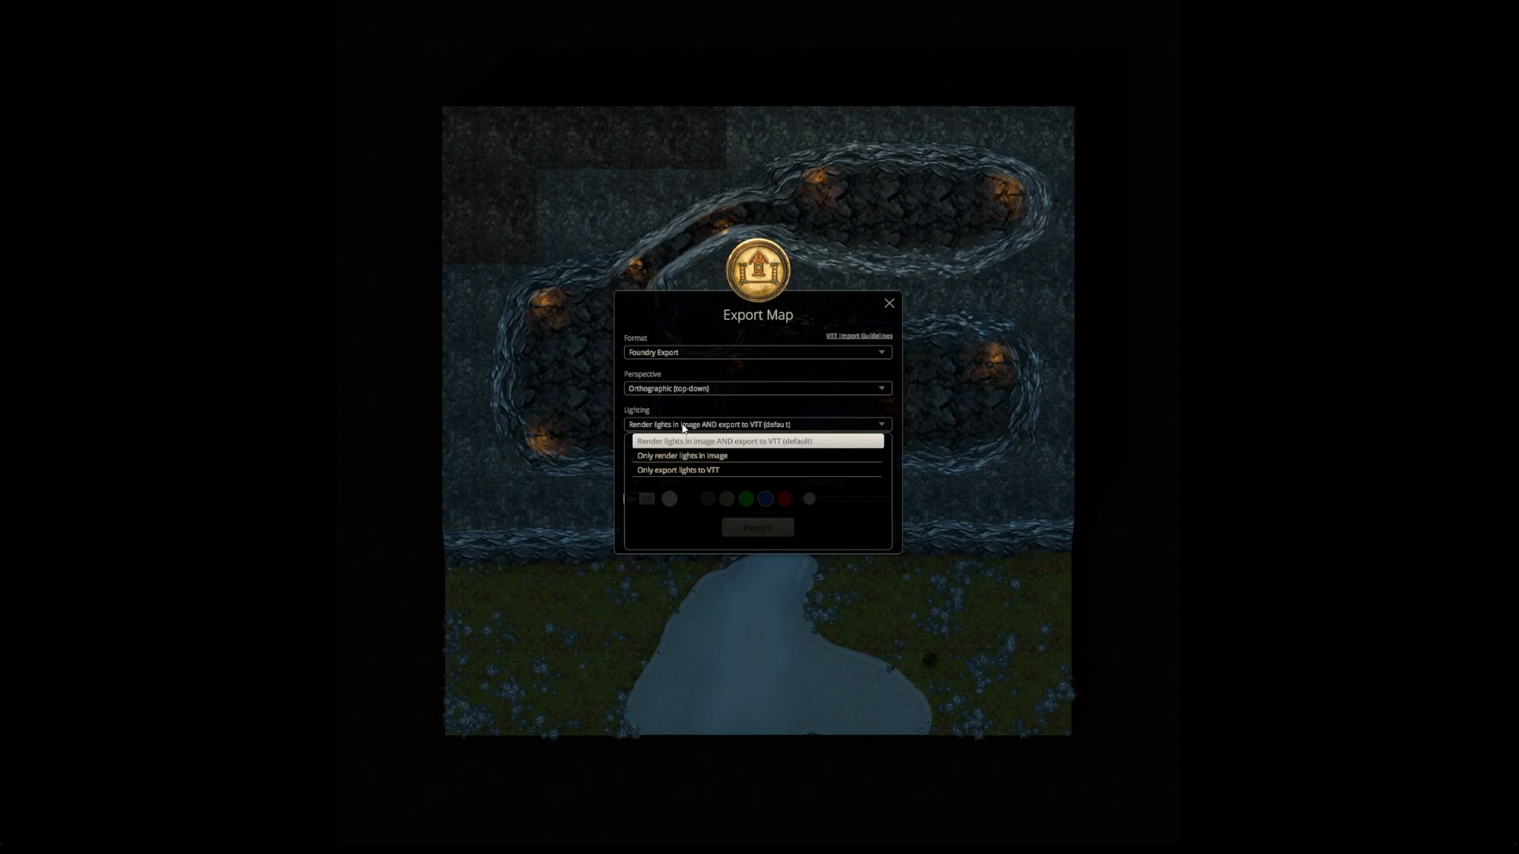
pyautogui.click(684, 427)
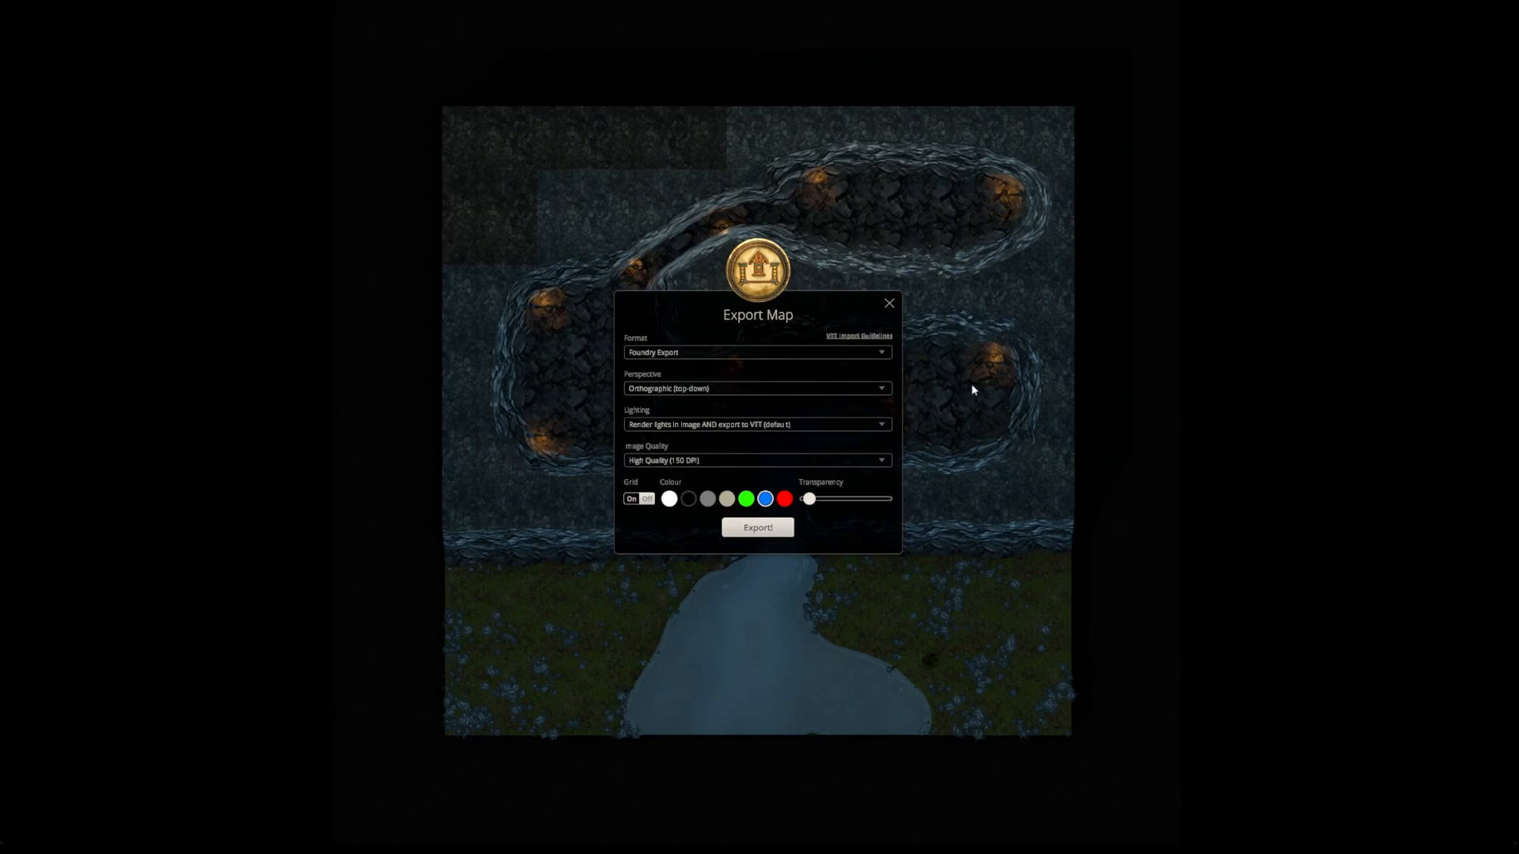
pyautogui.click(887, 433)
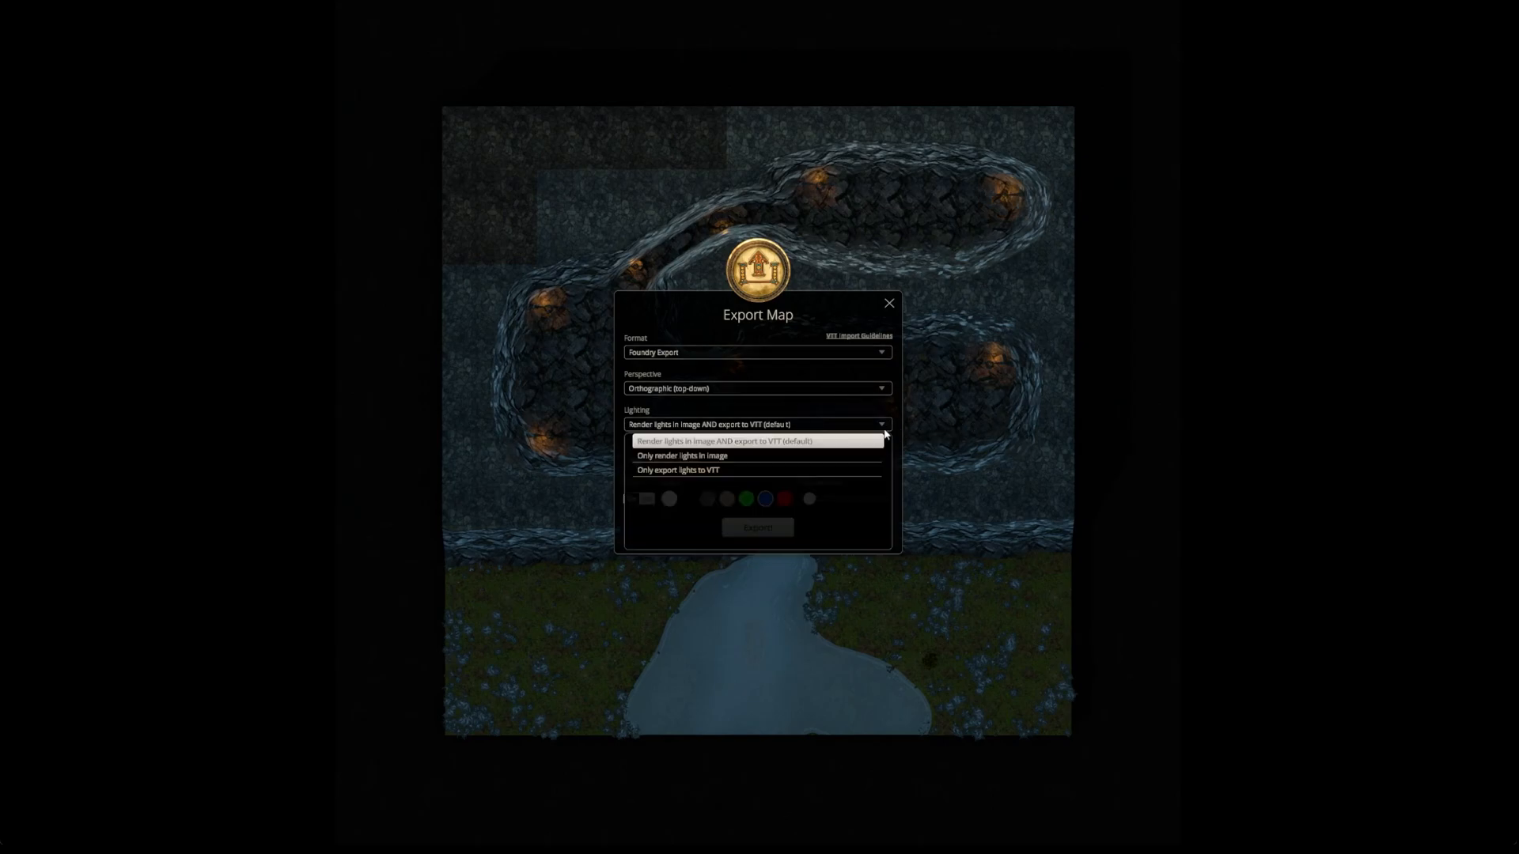
pyautogui.click(852, 471)
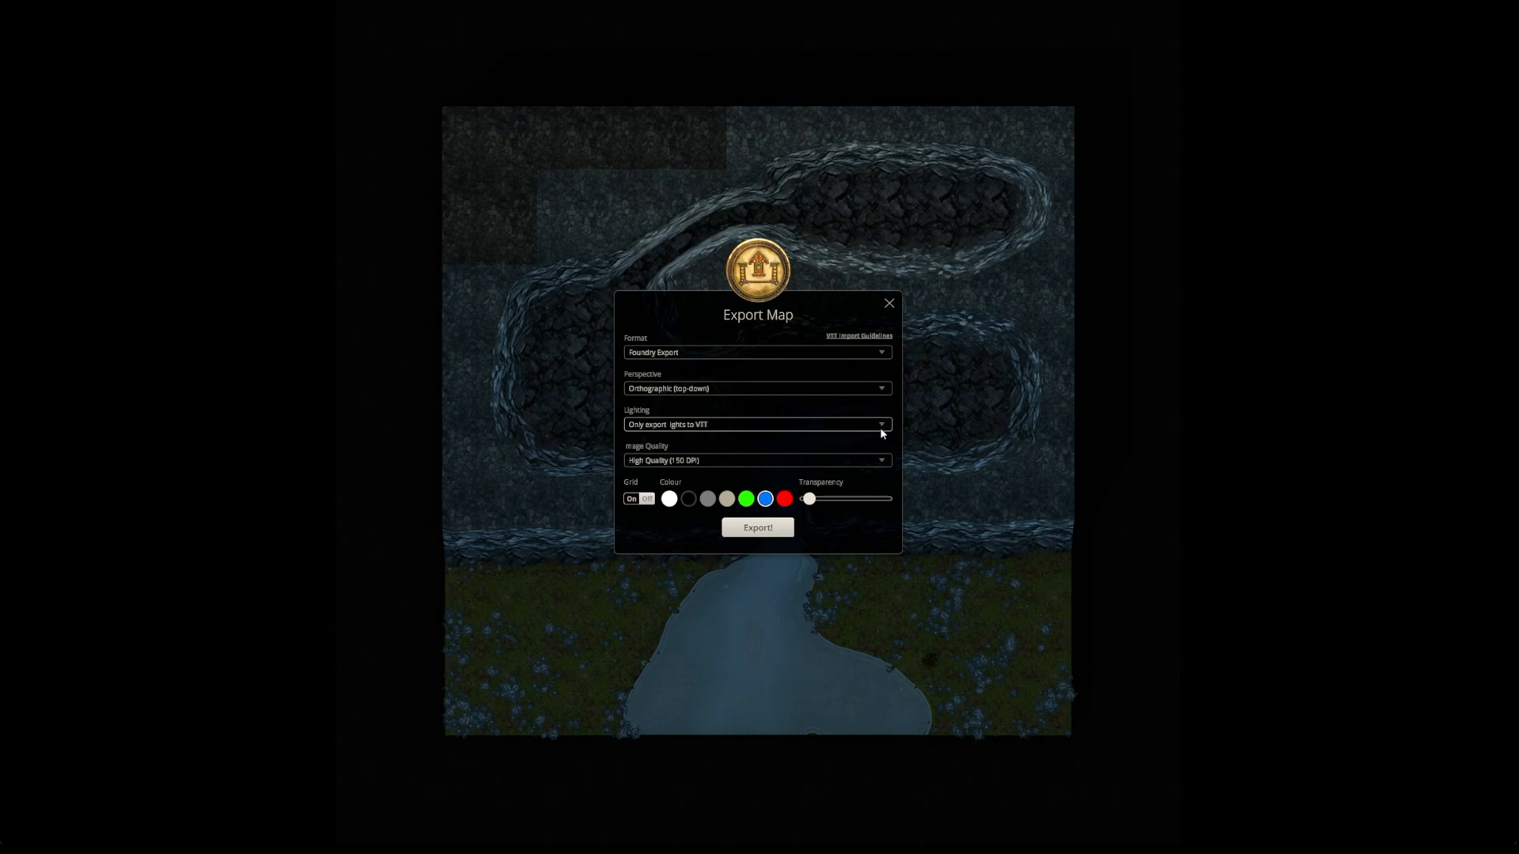
pyautogui.click(772, 533)
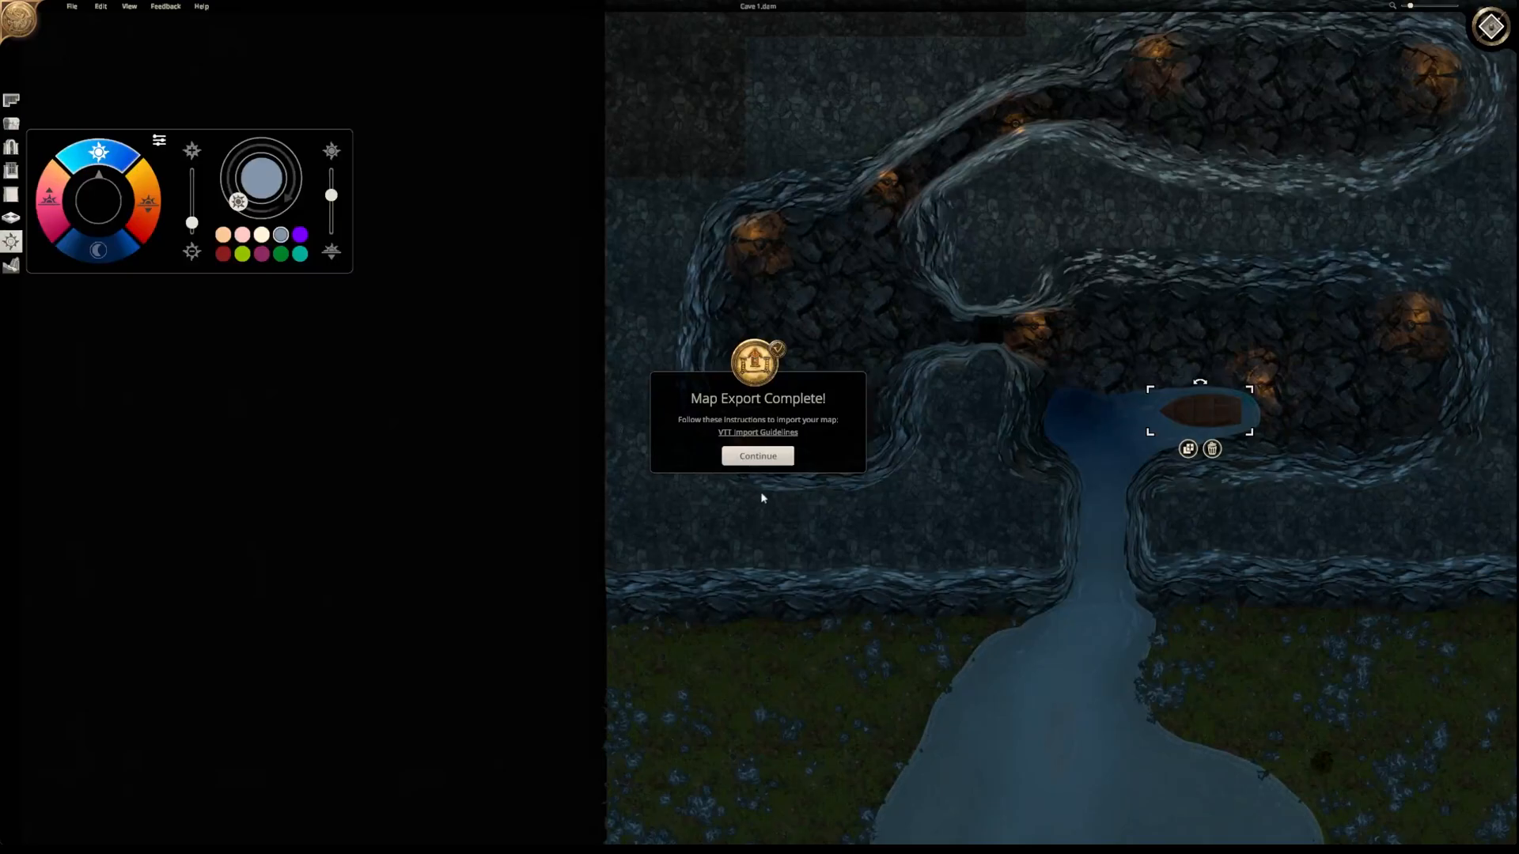
pyautogui.click(765, 457)
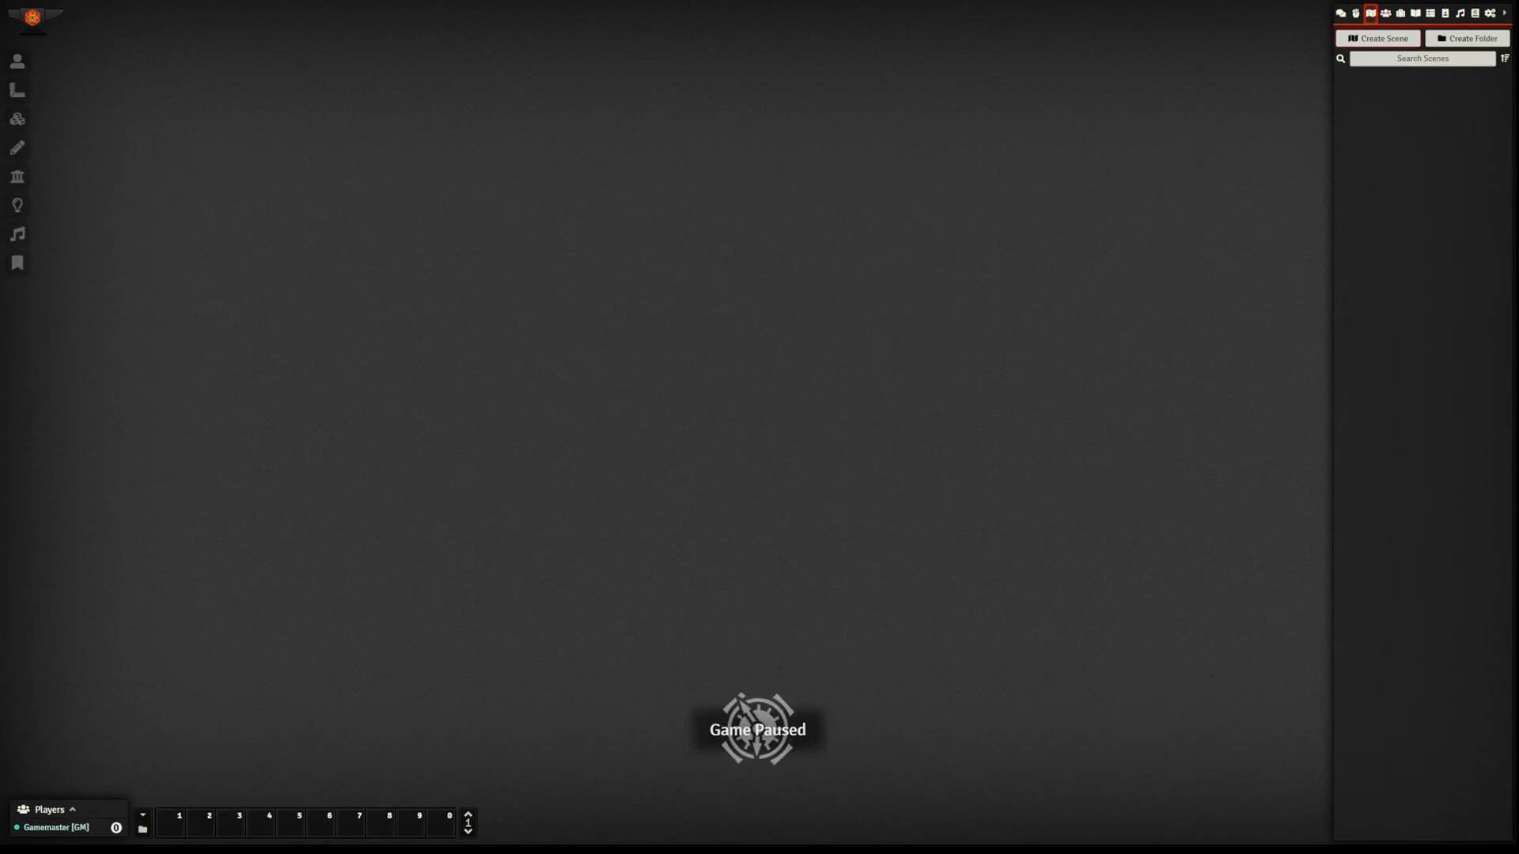
# - Switch to Foundry, create a new scene named Cave, and dismiss its configuration without changes
pyautogui.click(1378, 38)
pyautogui.click(1265, 63)
pyautogui.write('Cave')
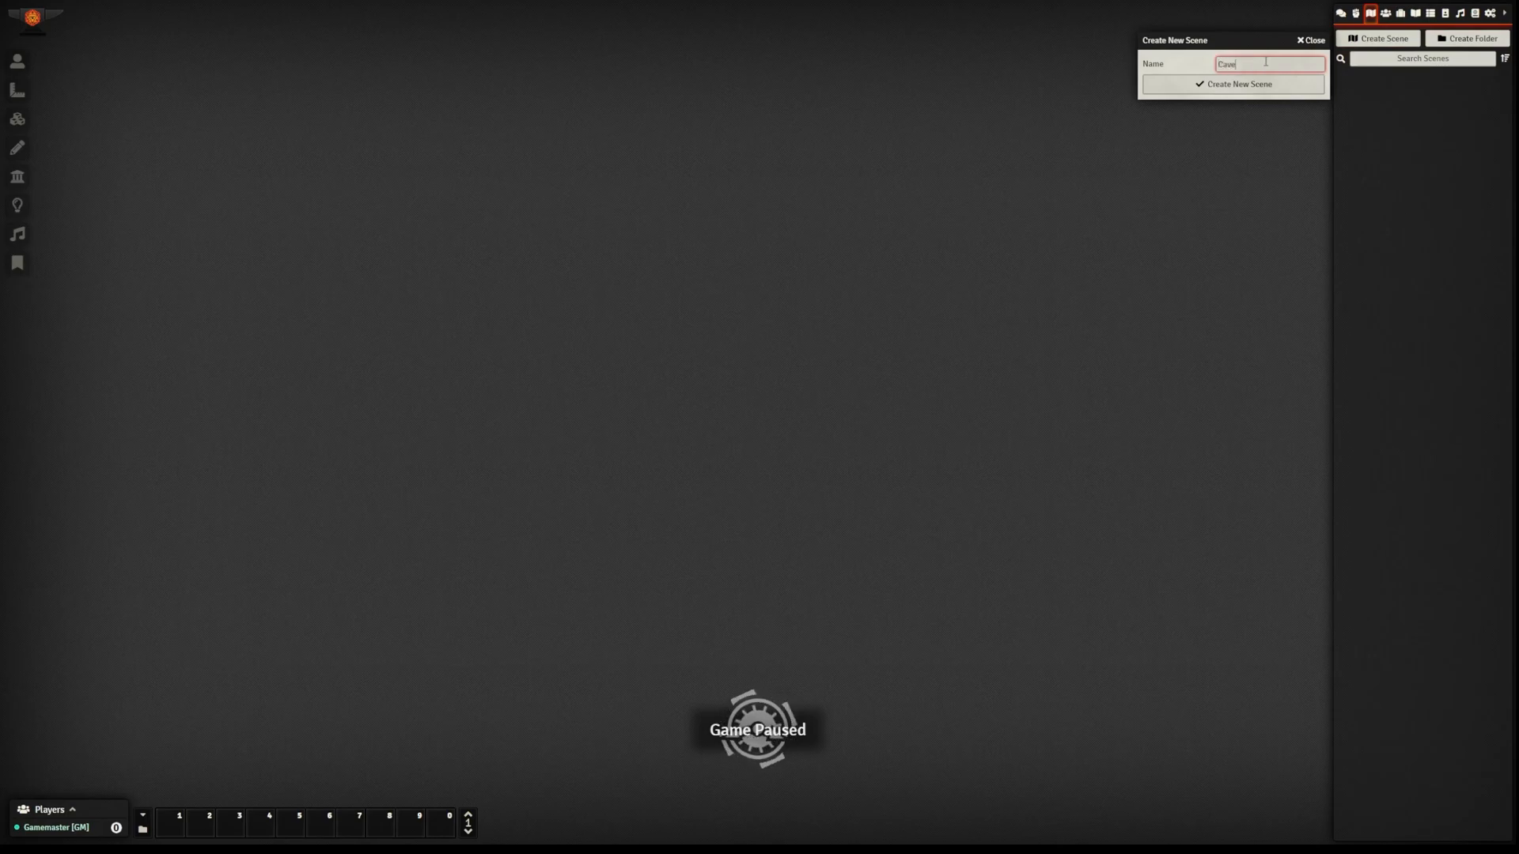
pyautogui.click(1237, 86)
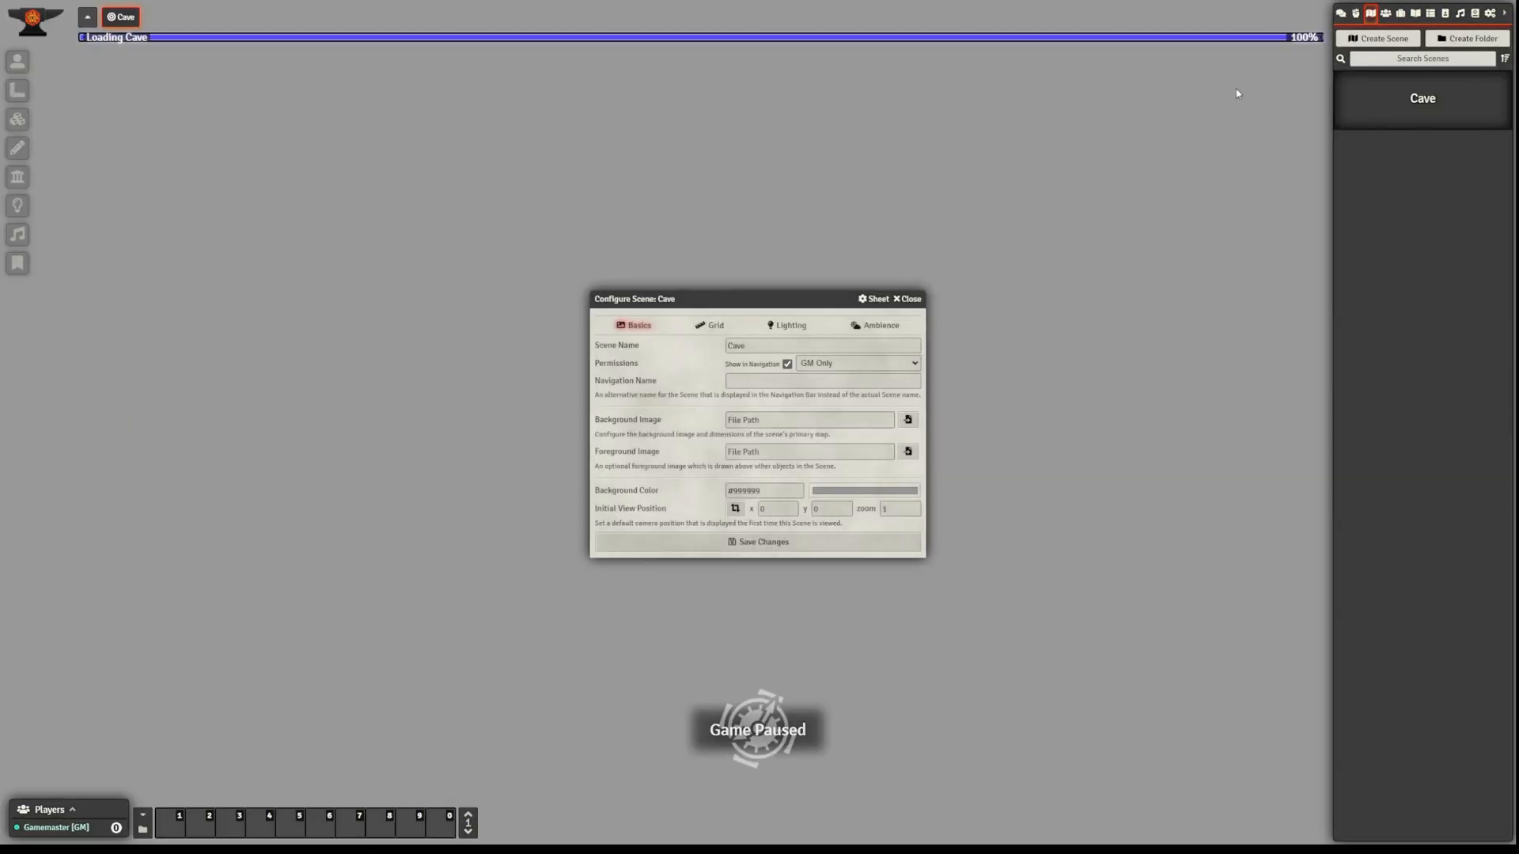
pyautogui.click(909, 300)
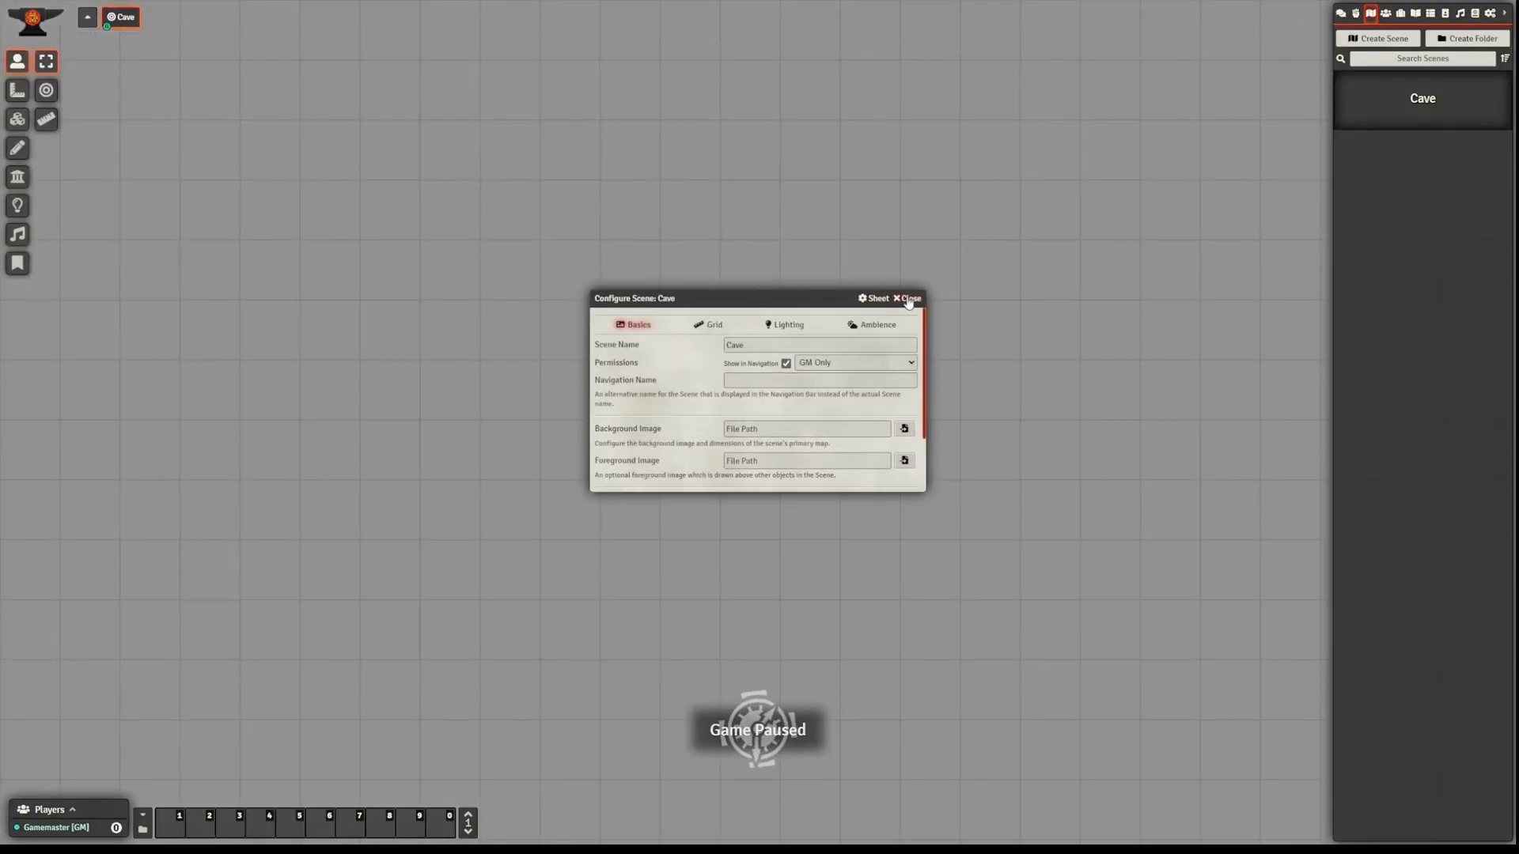
# - Import the Cave 1.json scene data into the Cave scene
pyautogui.rightClick(1415, 103)
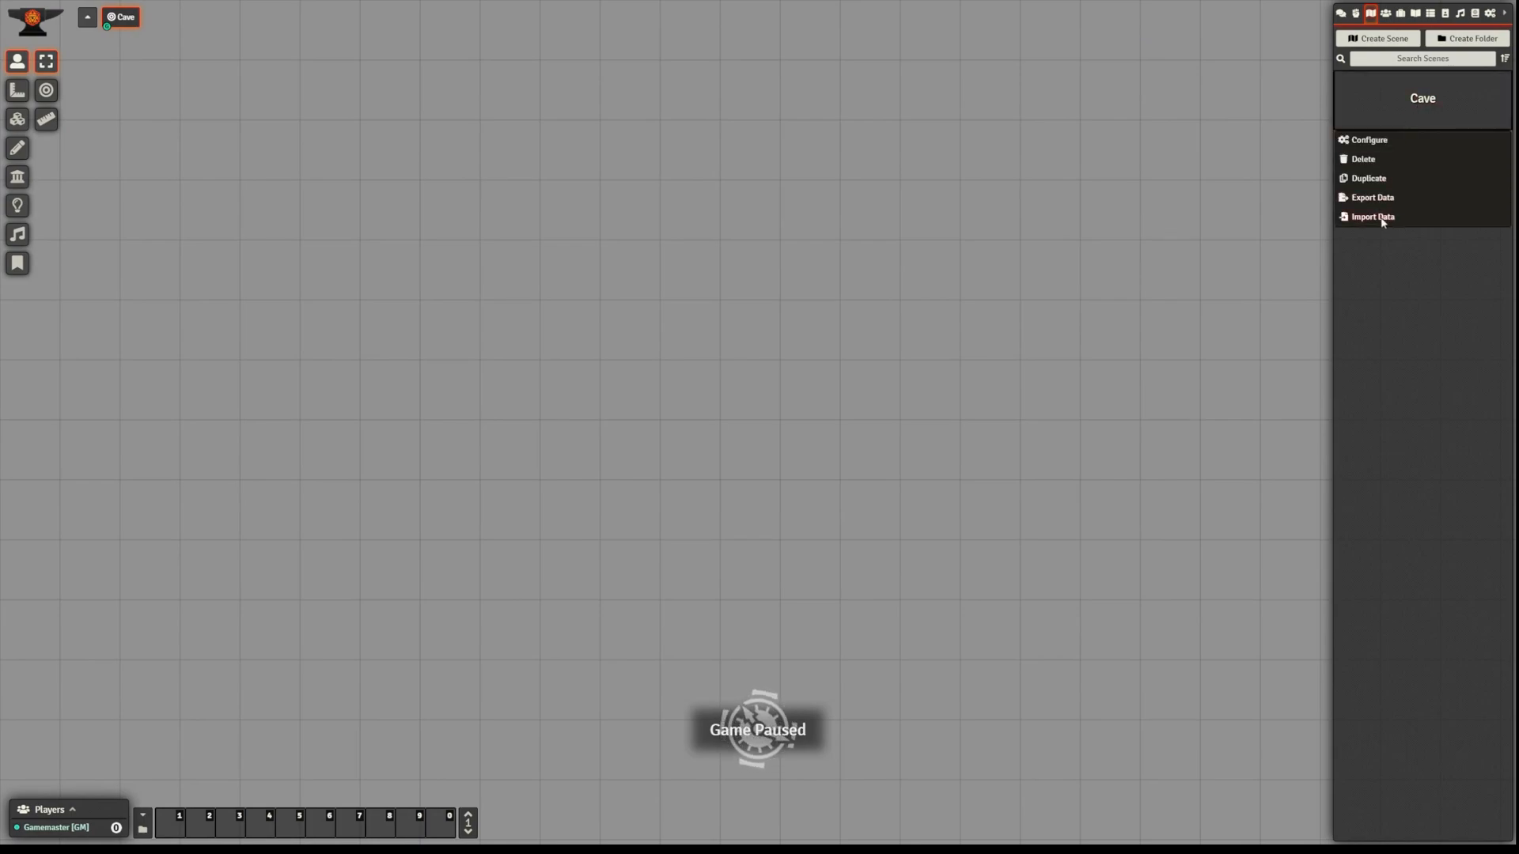
pyautogui.click(1376, 218)
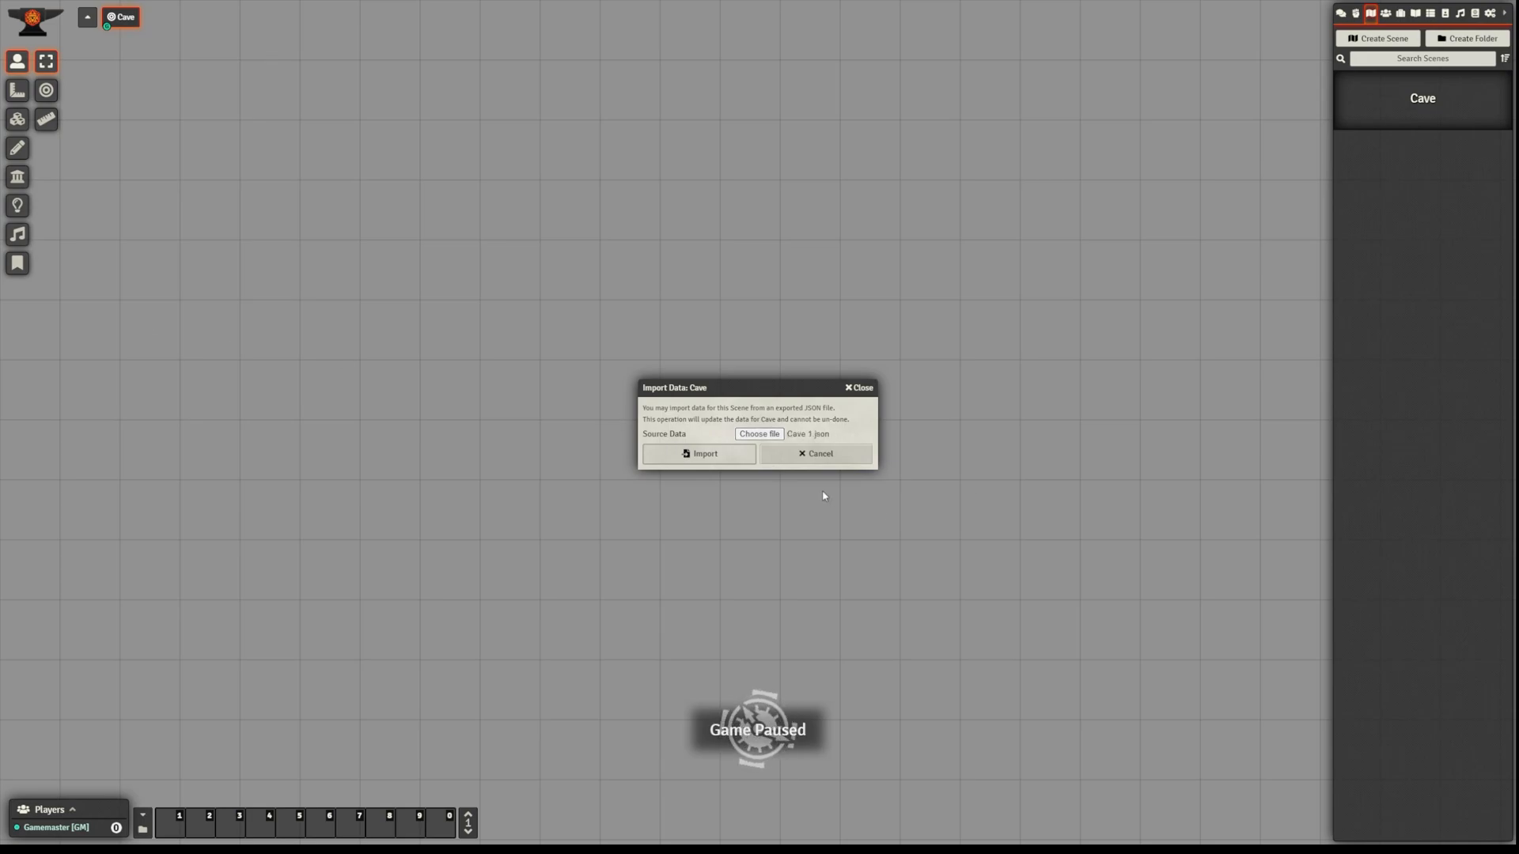
pyautogui.click(715, 458)
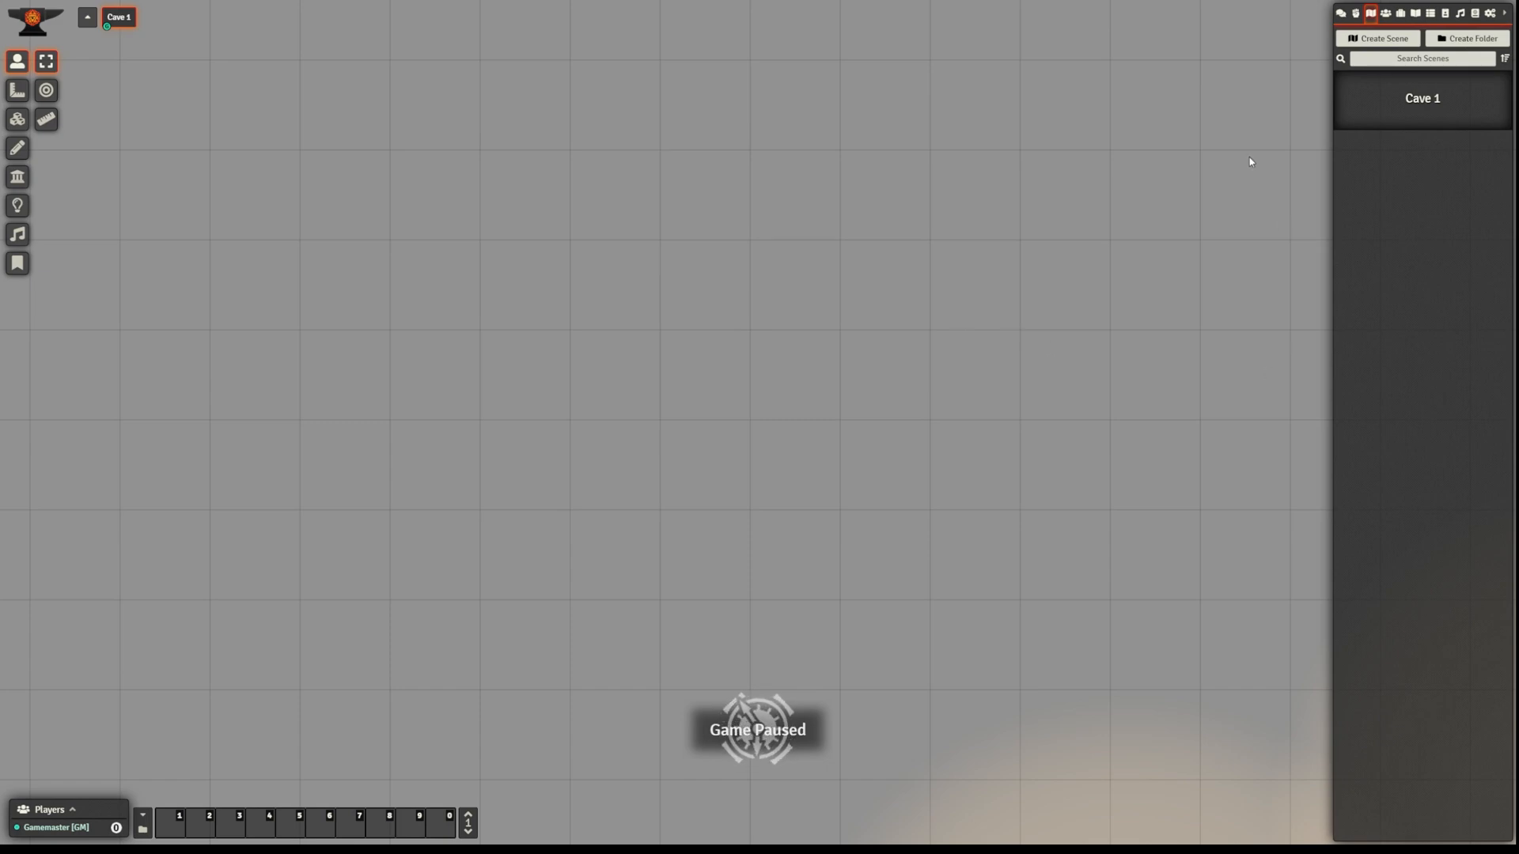
pyautogui.scroll(-2, 1053, 437)
pyautogui.scroll(-2, 1083, 412)
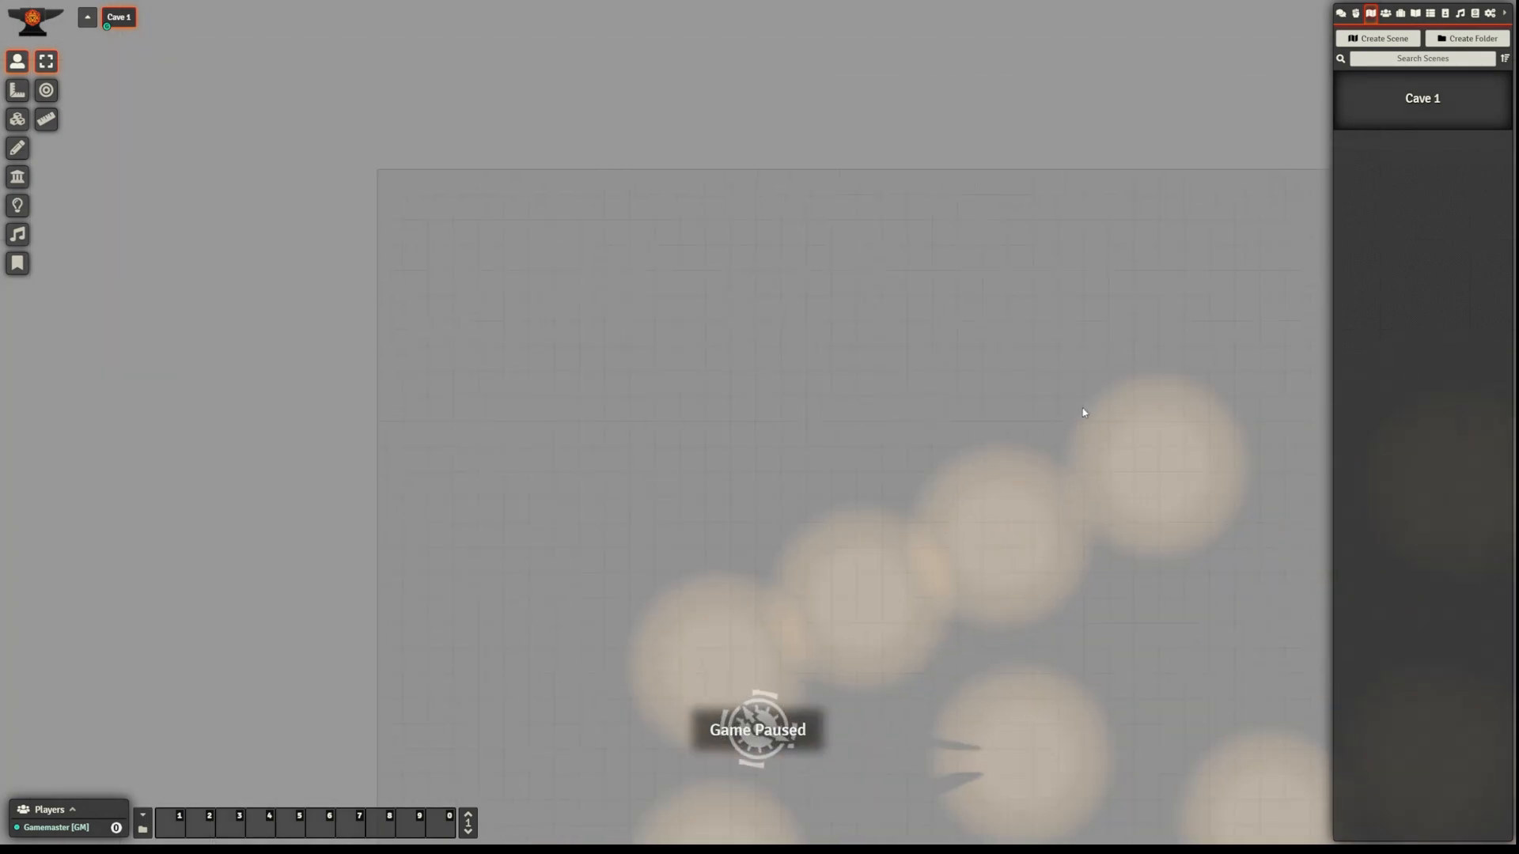
# - Upload Cave 1.jpg as the Cave 1 scene's background image and save the scene configuration
pyautogui.rightClick(1424, 100)
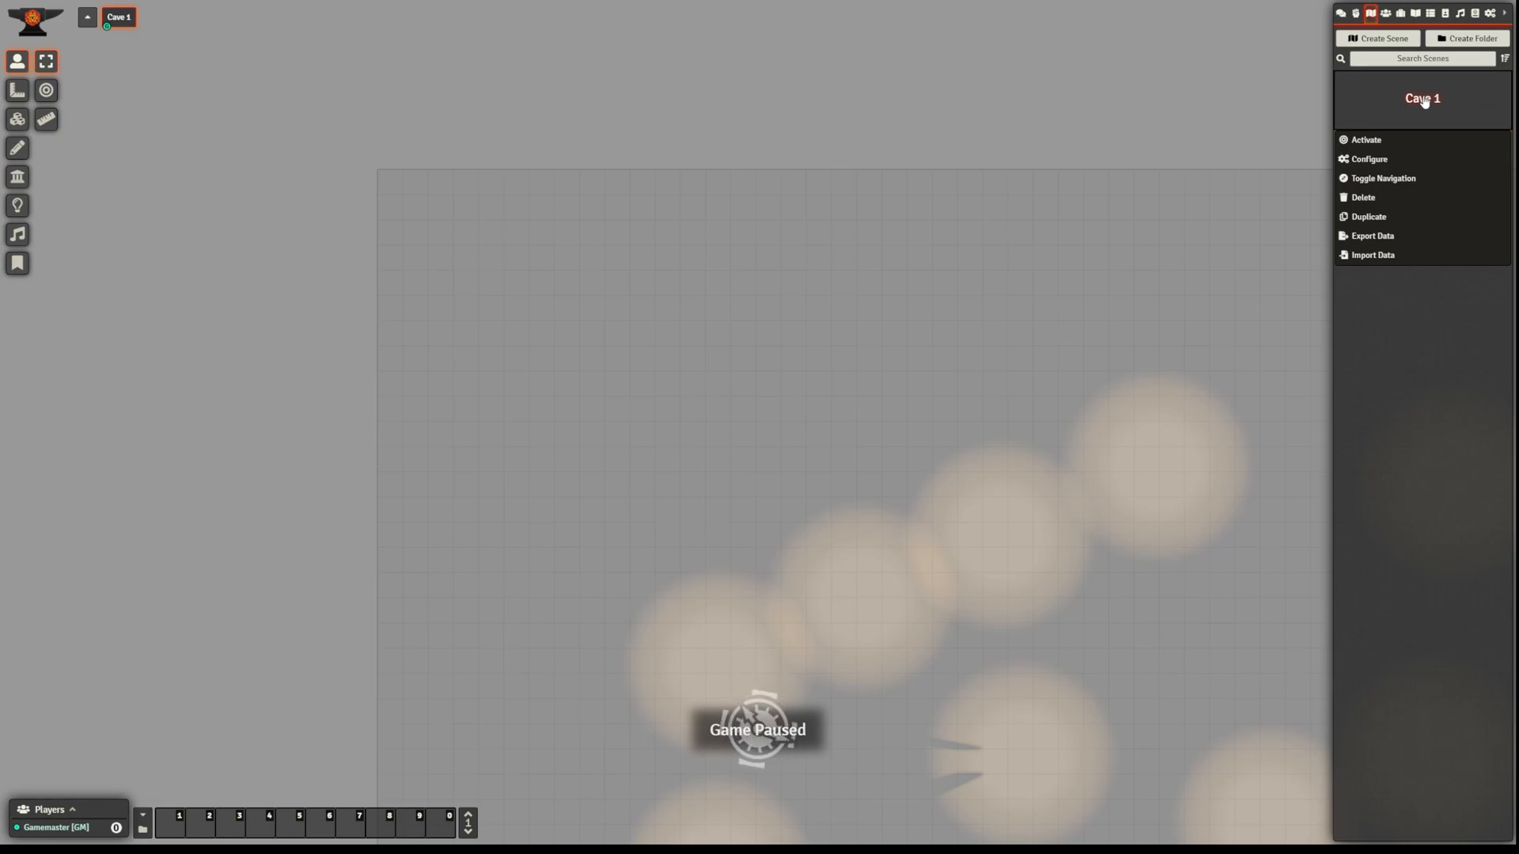
pyautogui.click(1399, 158)
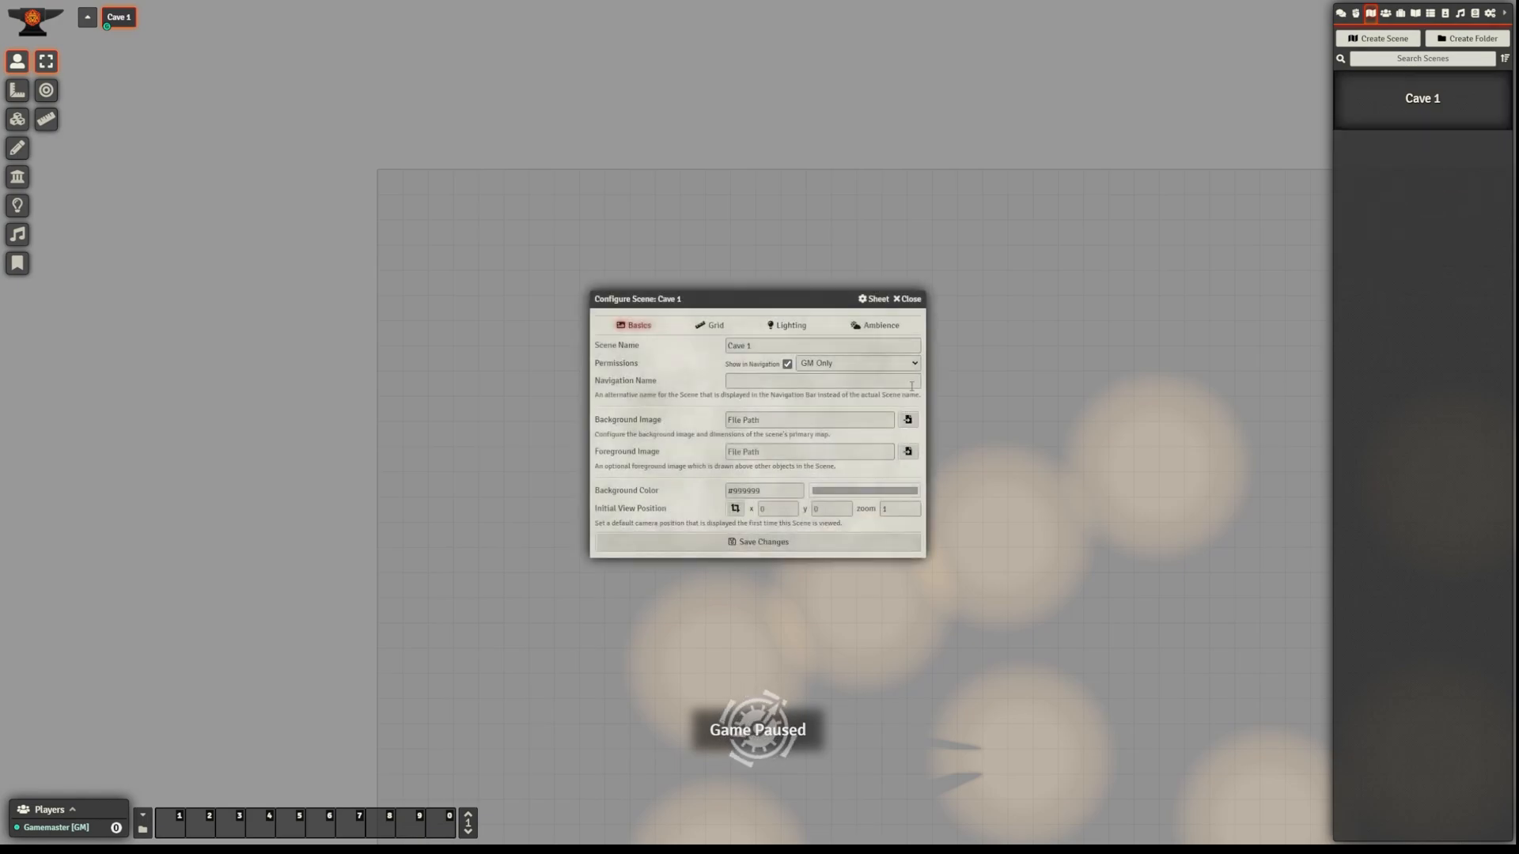
pyautogui.click(907, 422)
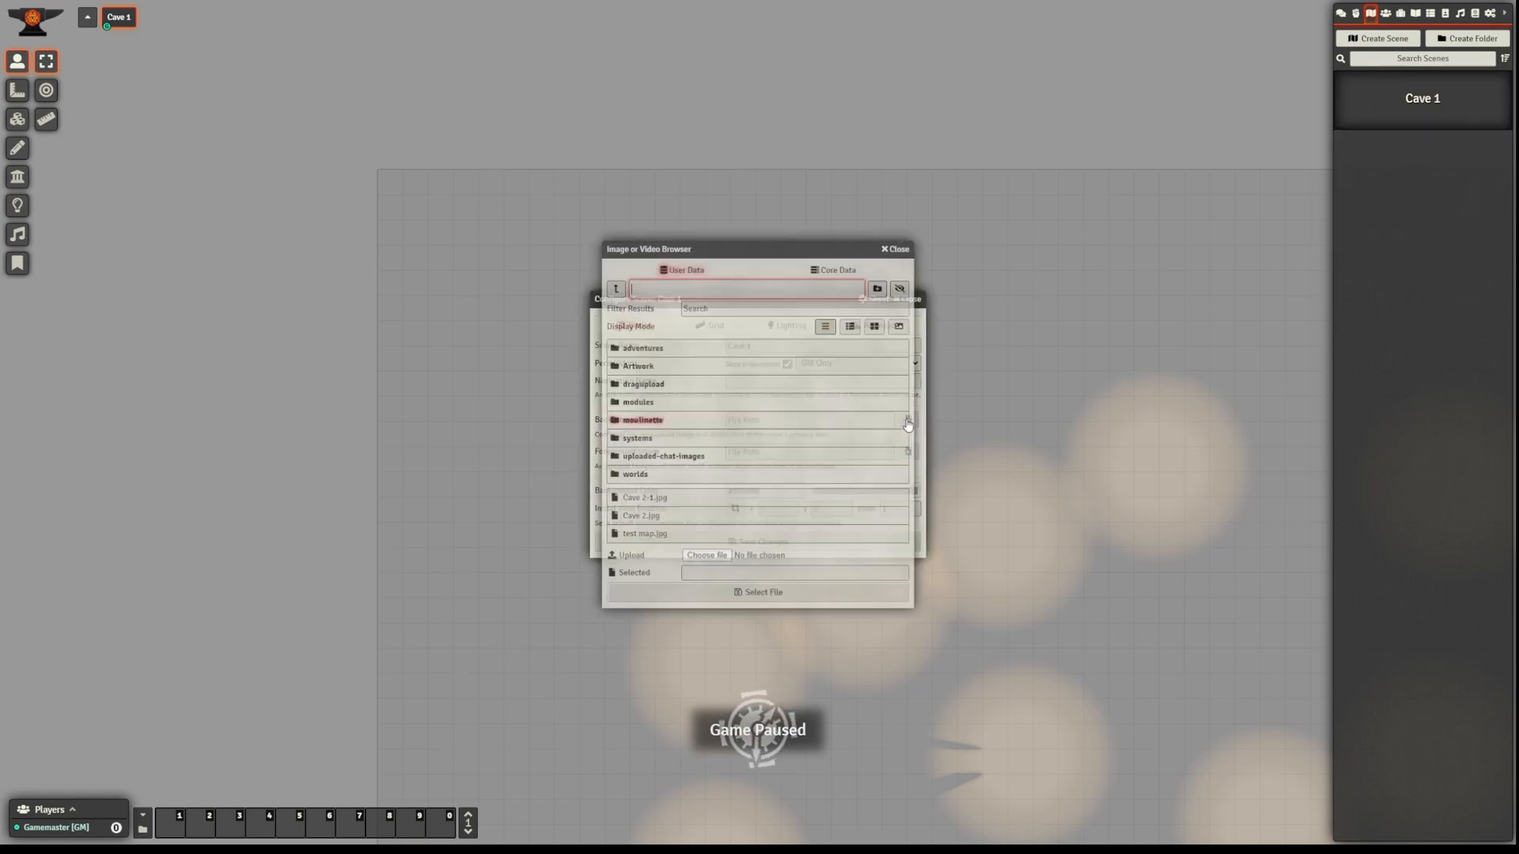
pyautogui.click(719, 557)
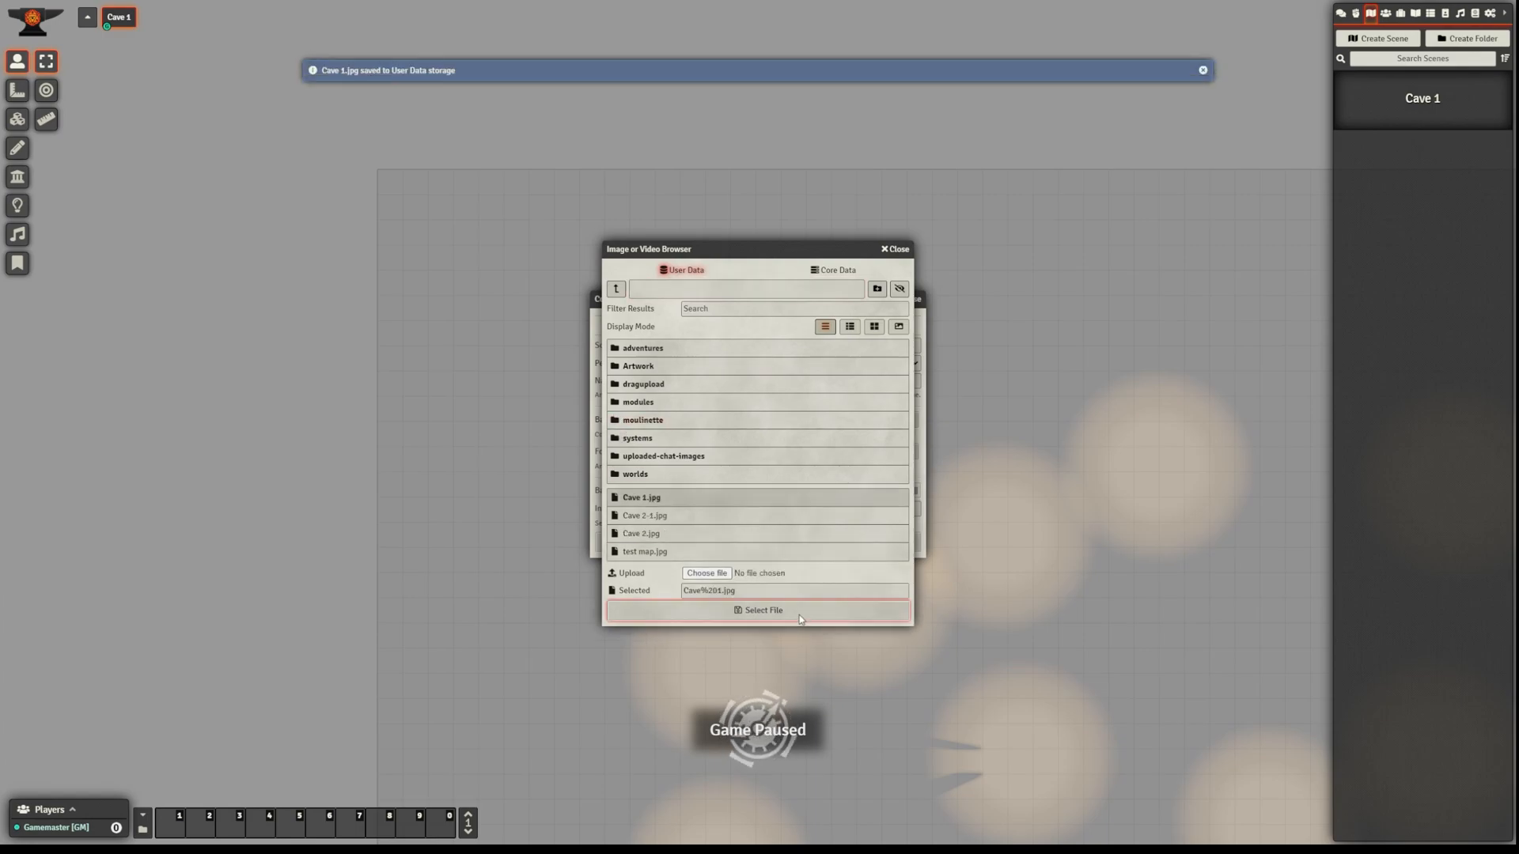
pyautogui.click(798, 613)
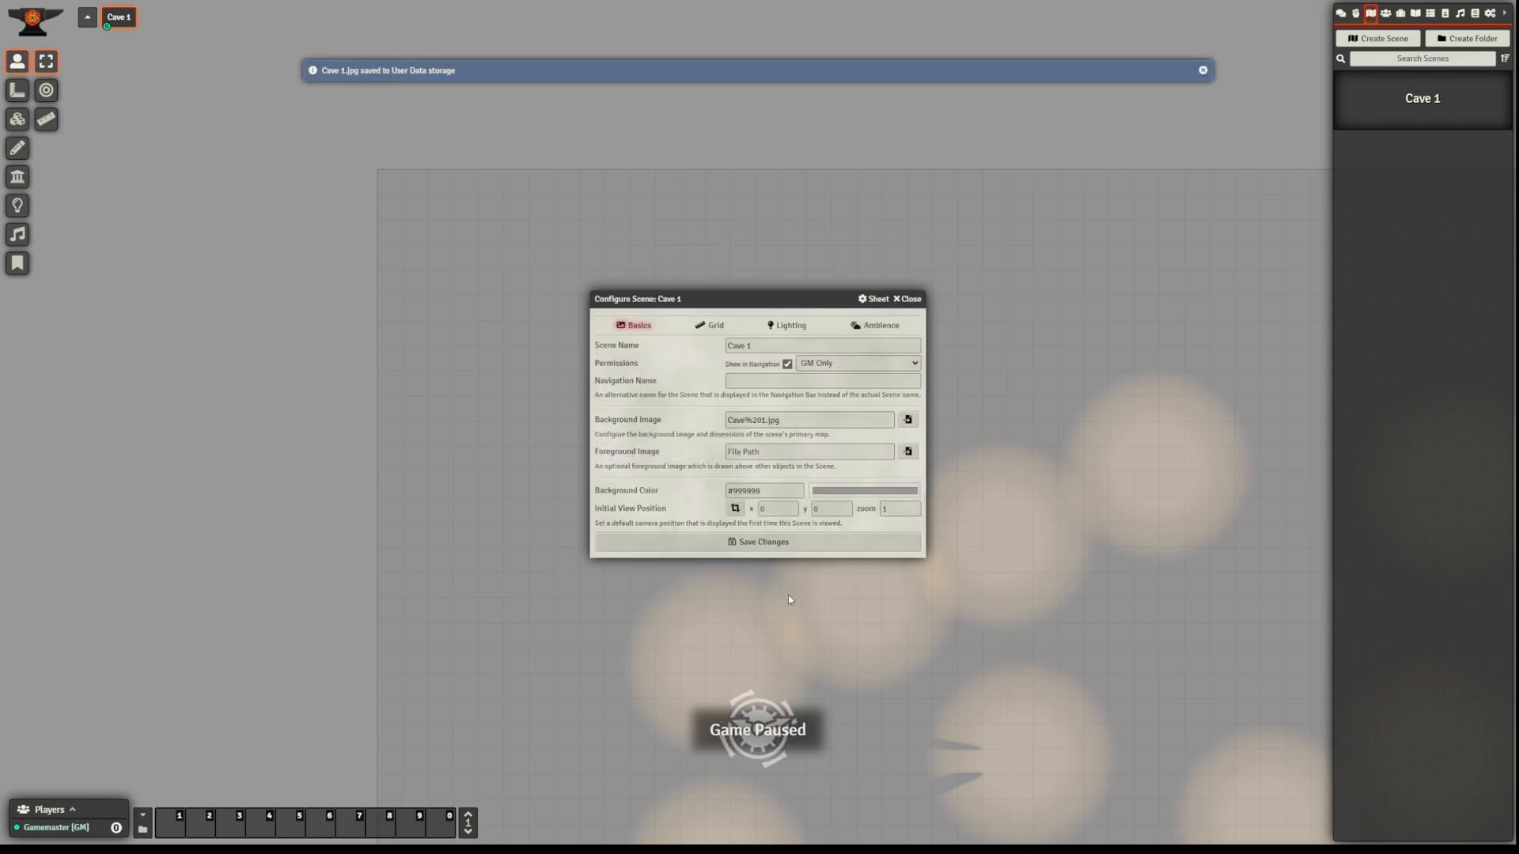
pyautogui.click(772, 543)
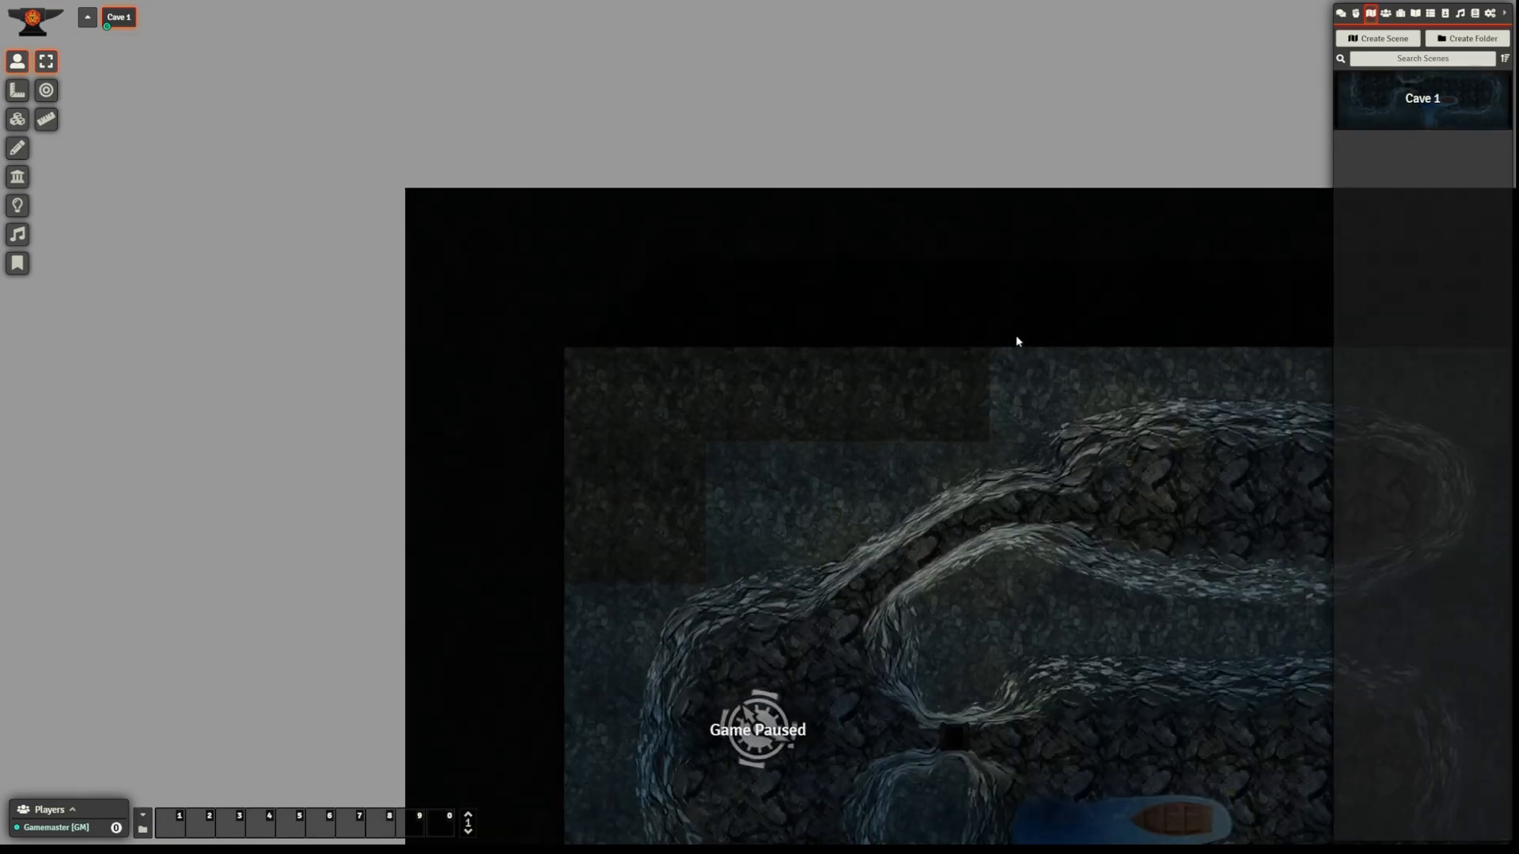
# - Display the imported light sources across the cave map
pyautogui.scroll(-5, 1018, 341)
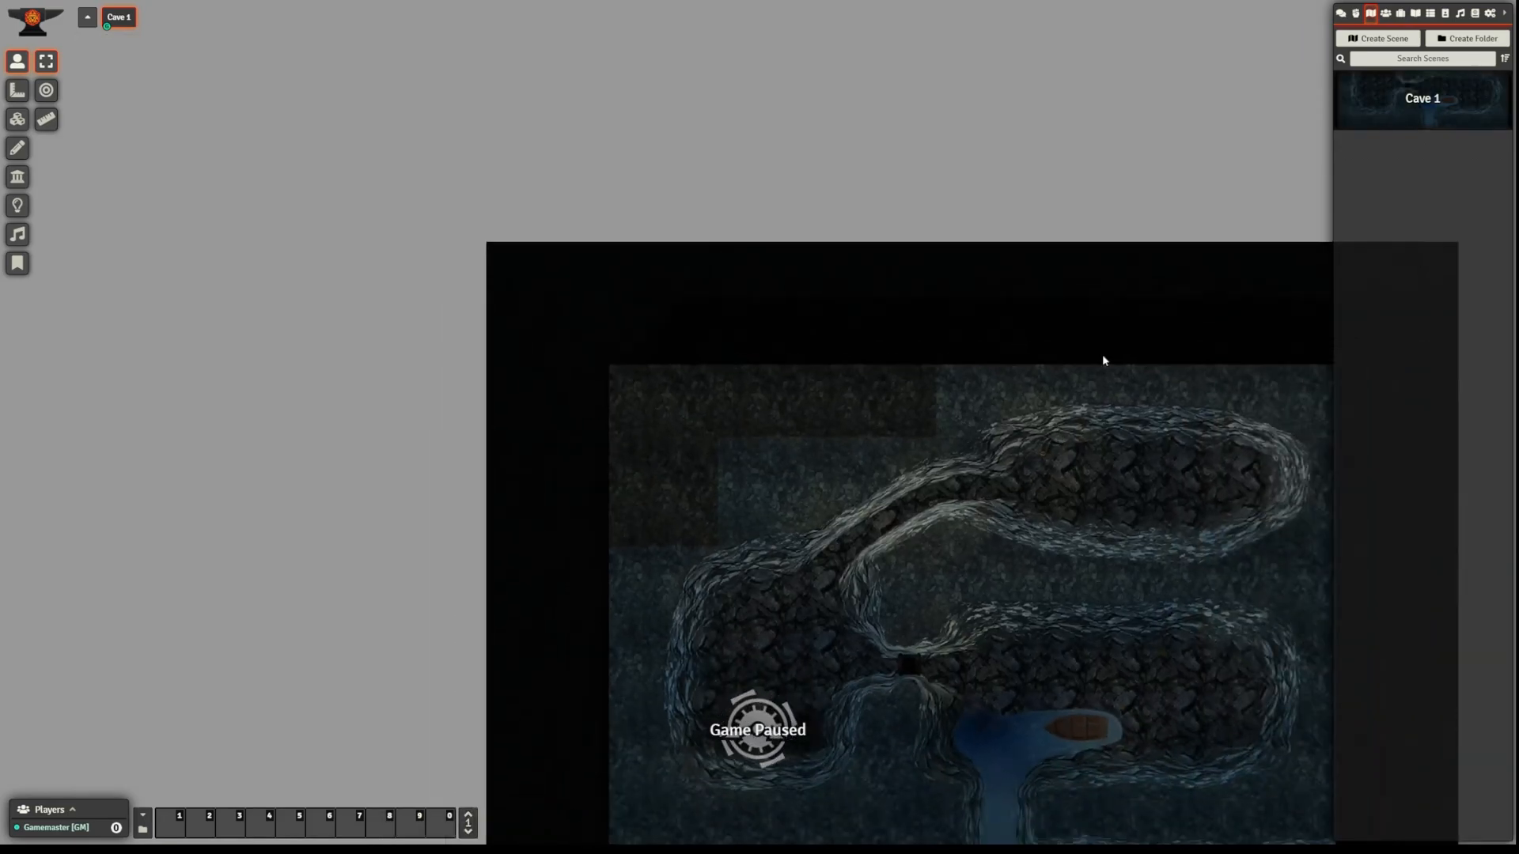
pyautogui.moveTo(1112, 308); pyautogui.dragTo(895, 46, button='right')
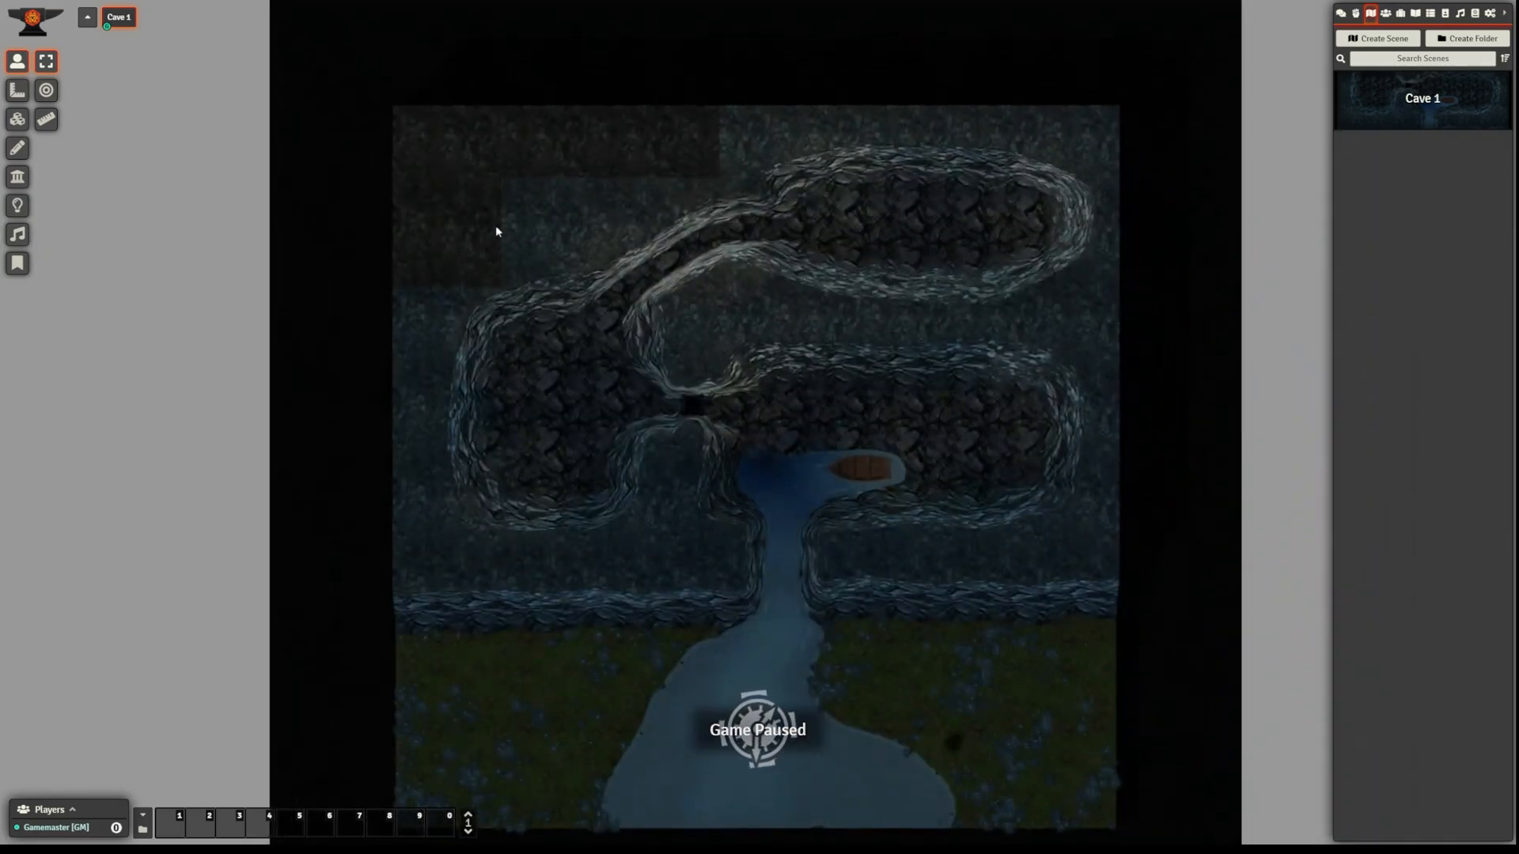
pyautogui.scroll(5, 427, 292)
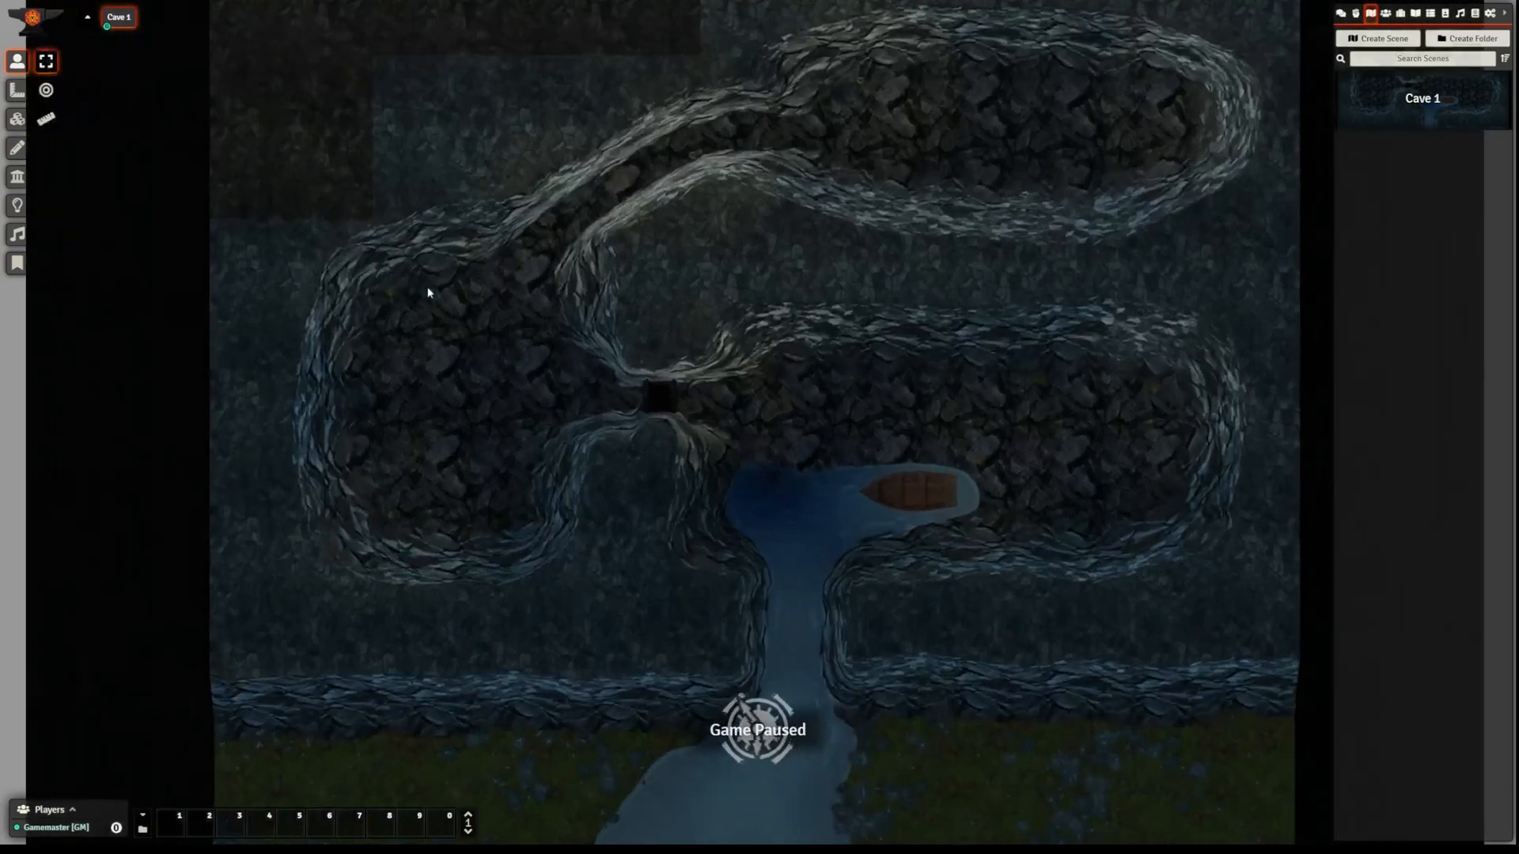
pyautogui.click(17, 206)
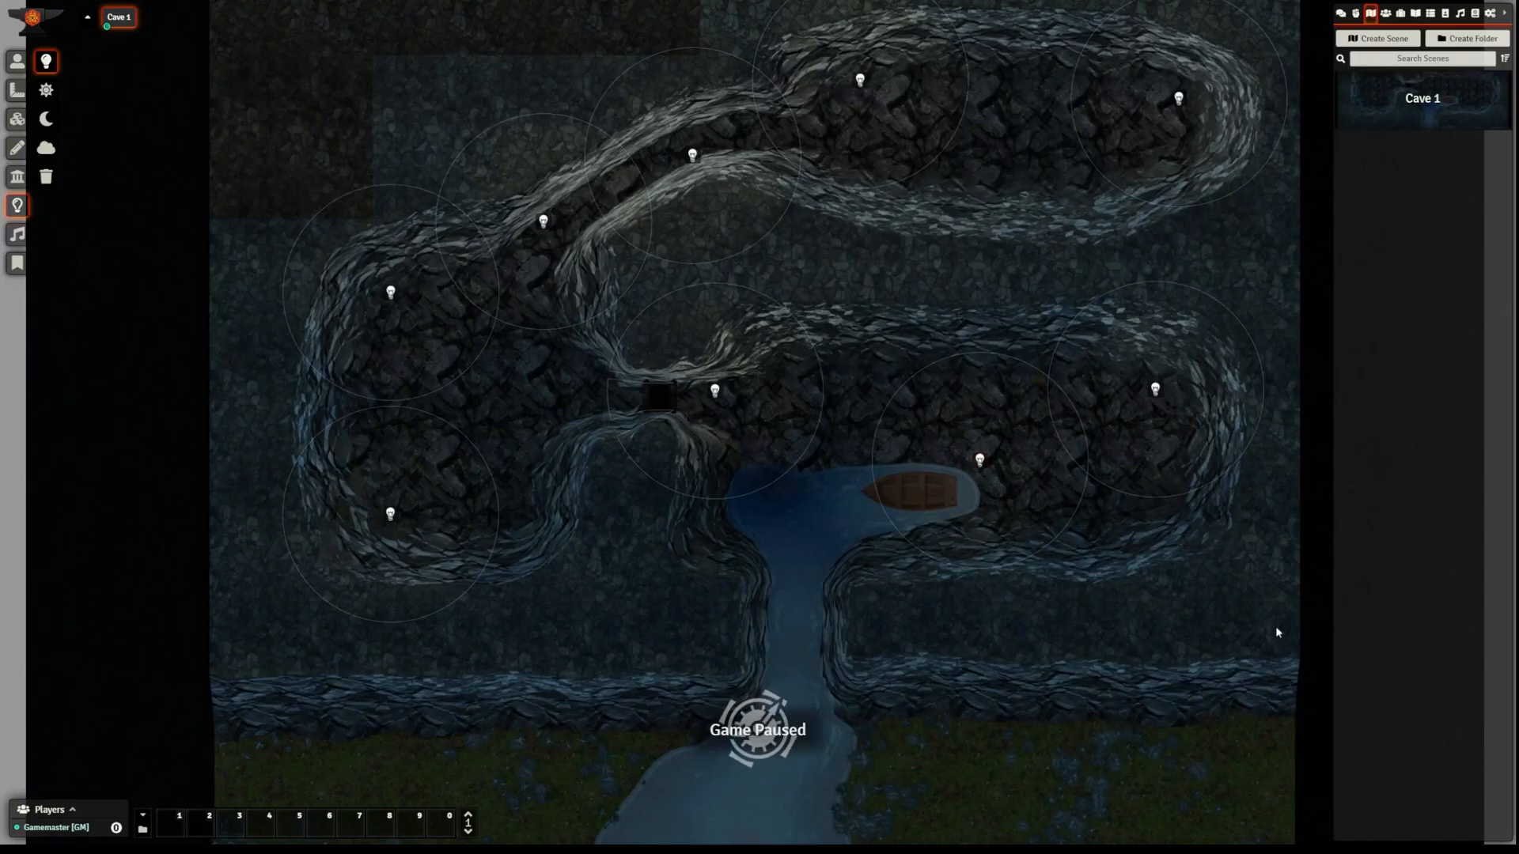
# - Add a small ambient light in the rock southeast of the lower cavern, and review the settings of the light at that cavern's east end
pyautogui.moveTo(1279, 628); pyautogui.dragTo(1190, 581)
pyautogui.press('Delete')
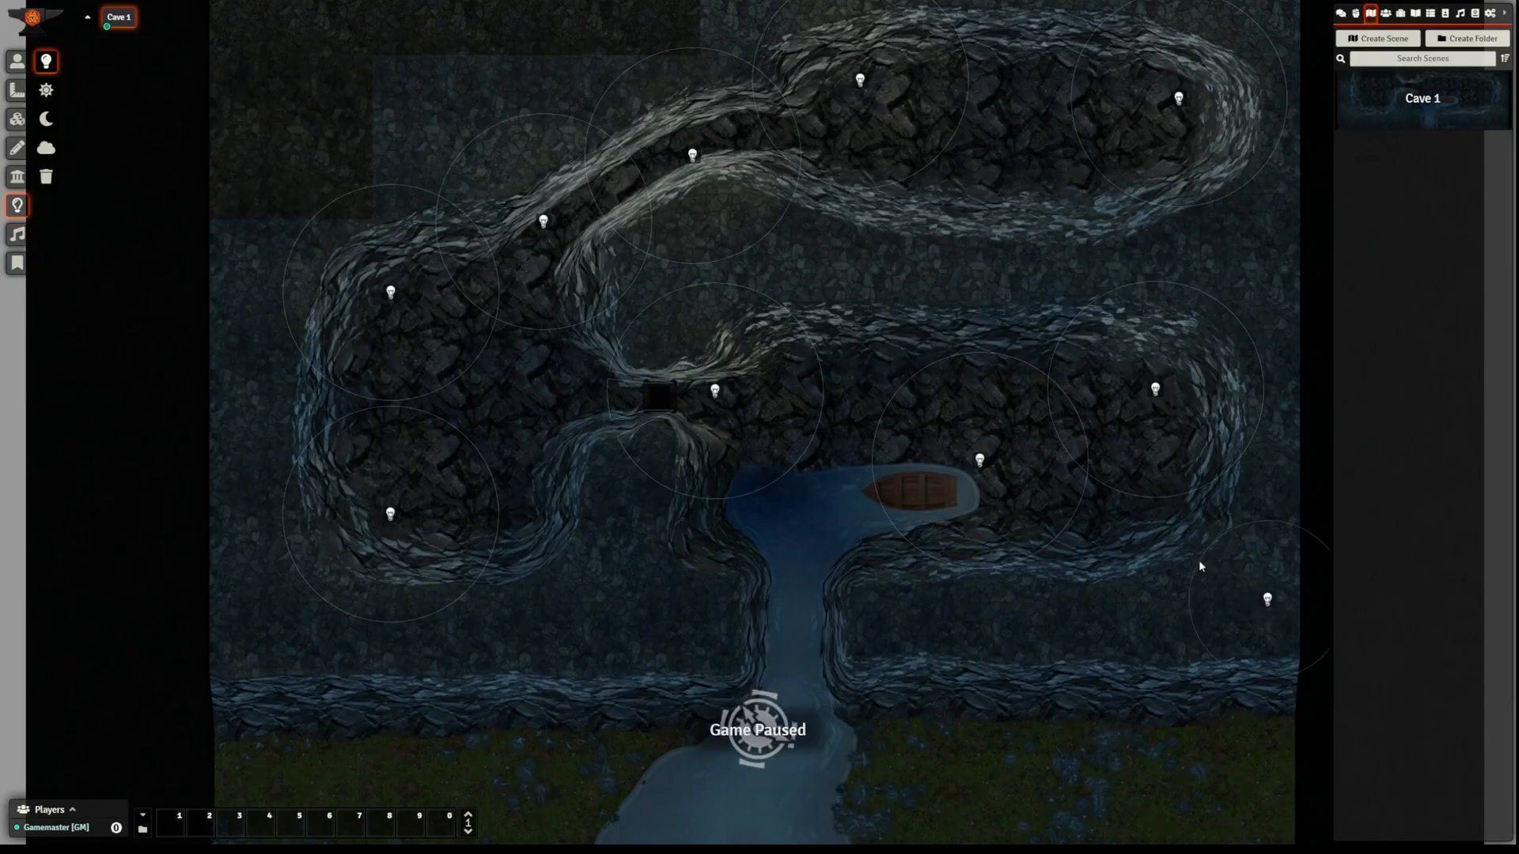
pyautogui.moveTo(1268, 599); pyautogui.dragTo(1273, 604)
pyautogui.rightClick(1272, 599)
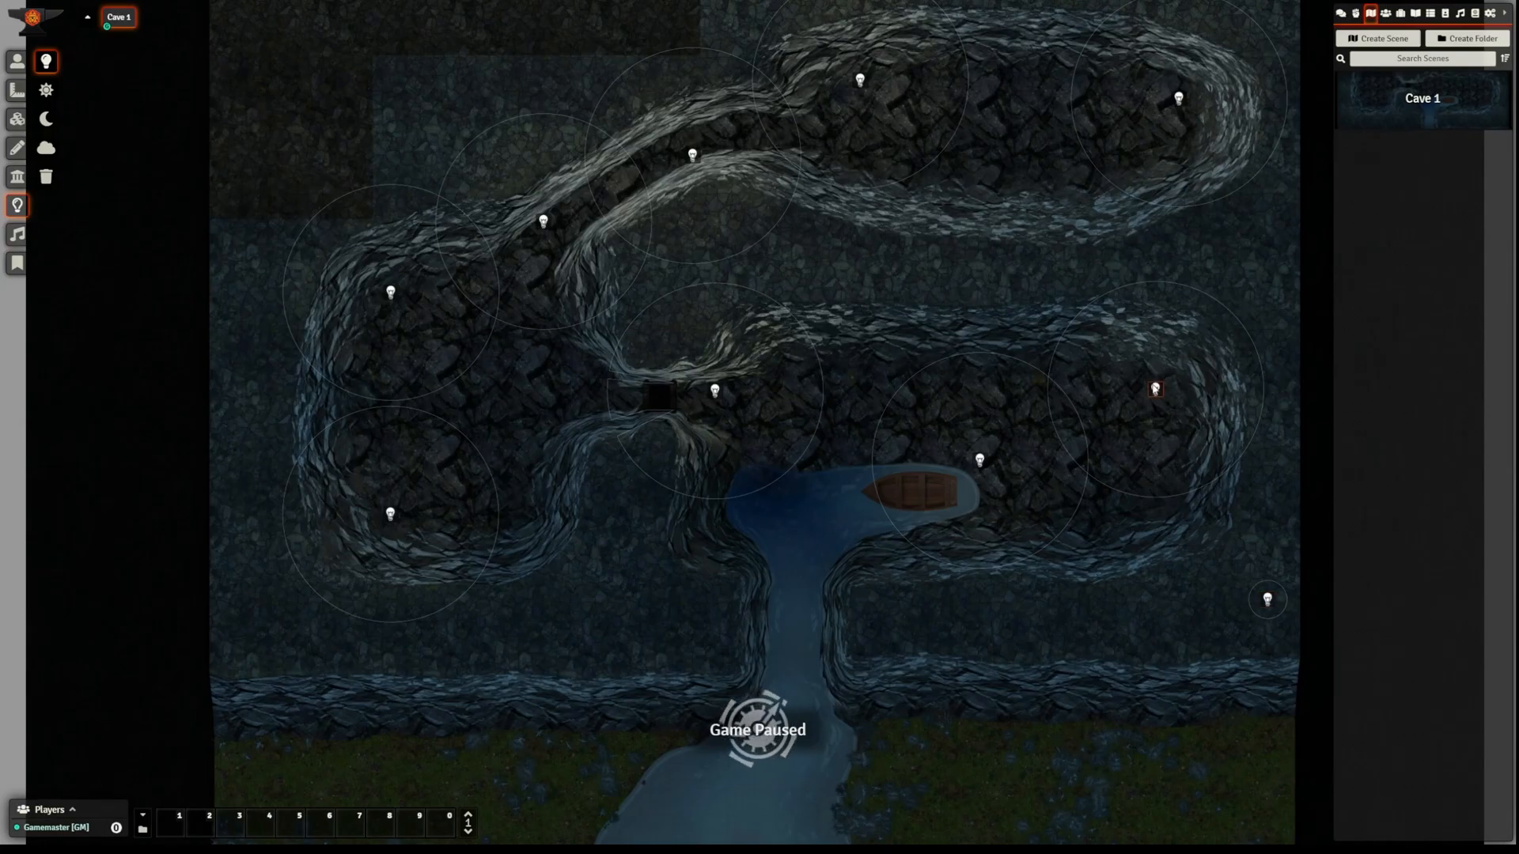
pyautogui.doubleClick(1157, 391)
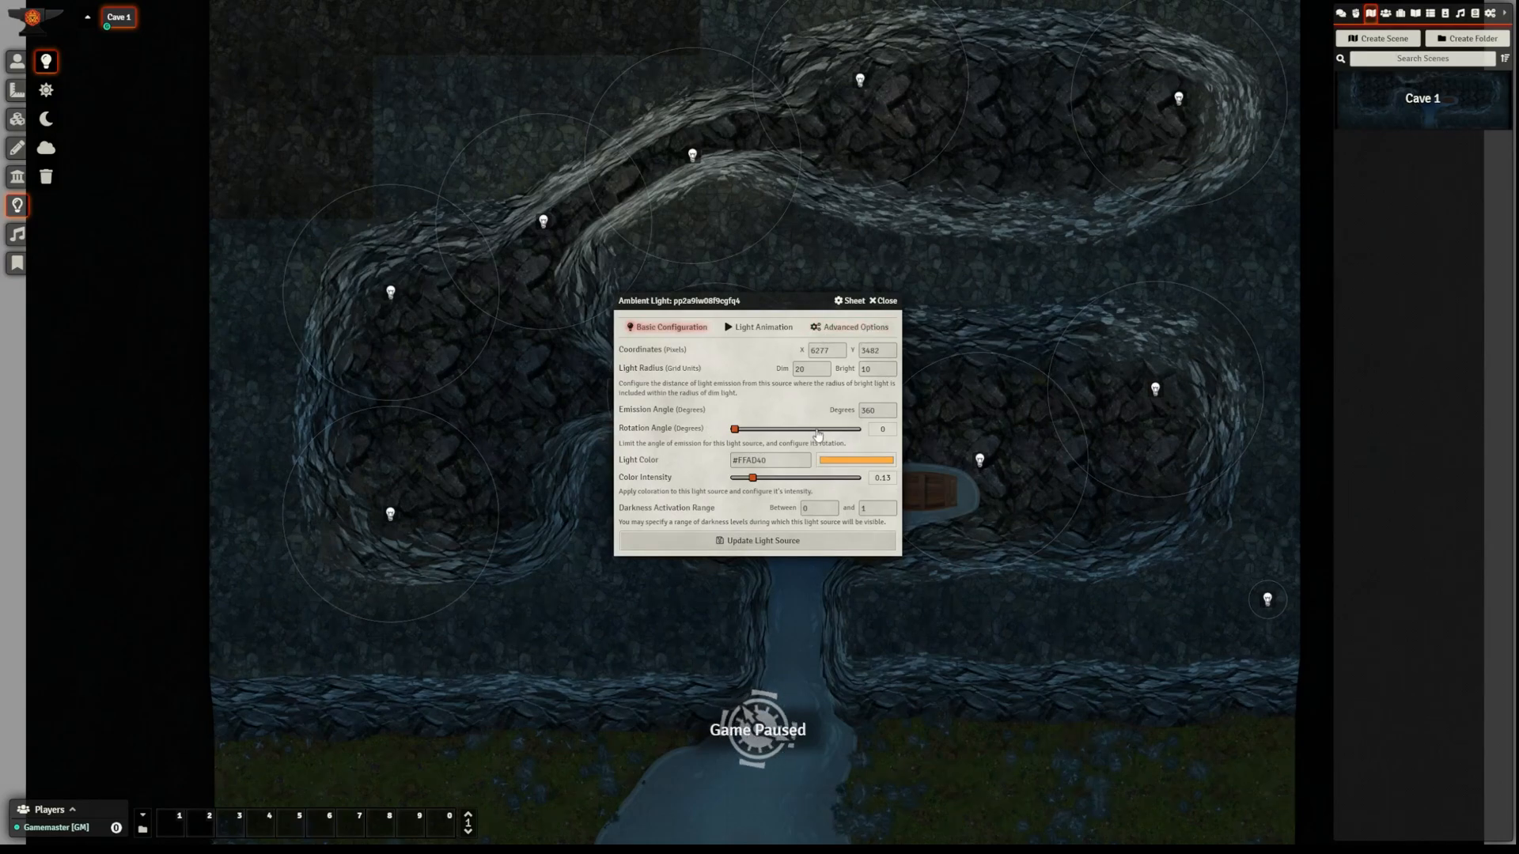
pyautogui.click(884, 301)
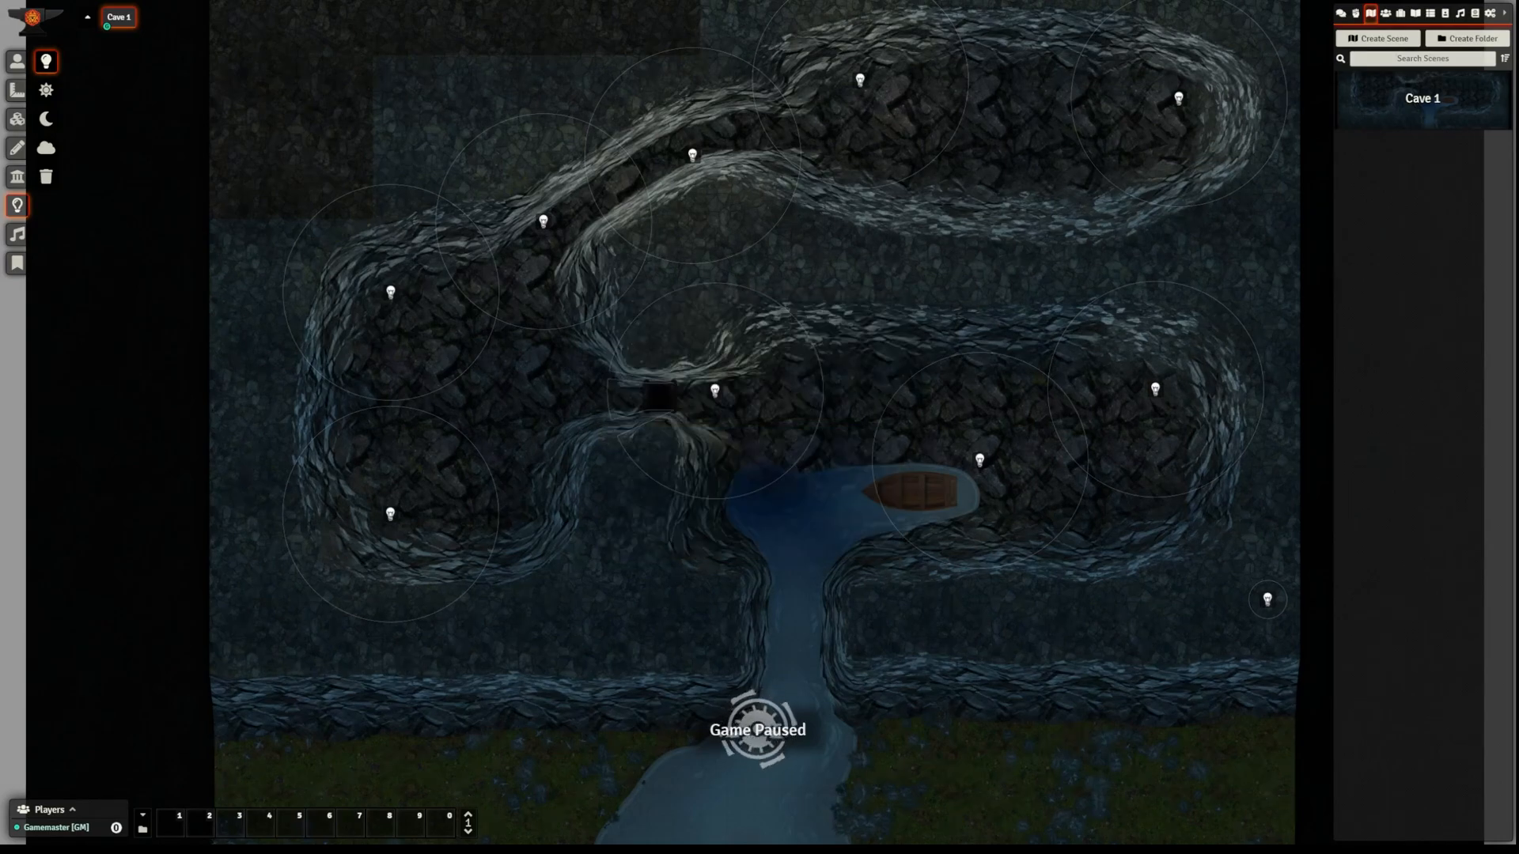
# - Set the Cave 1 scene's darkness level to 0.4 and save the scene configuration
pyautogui.rightClick(1372, 126)
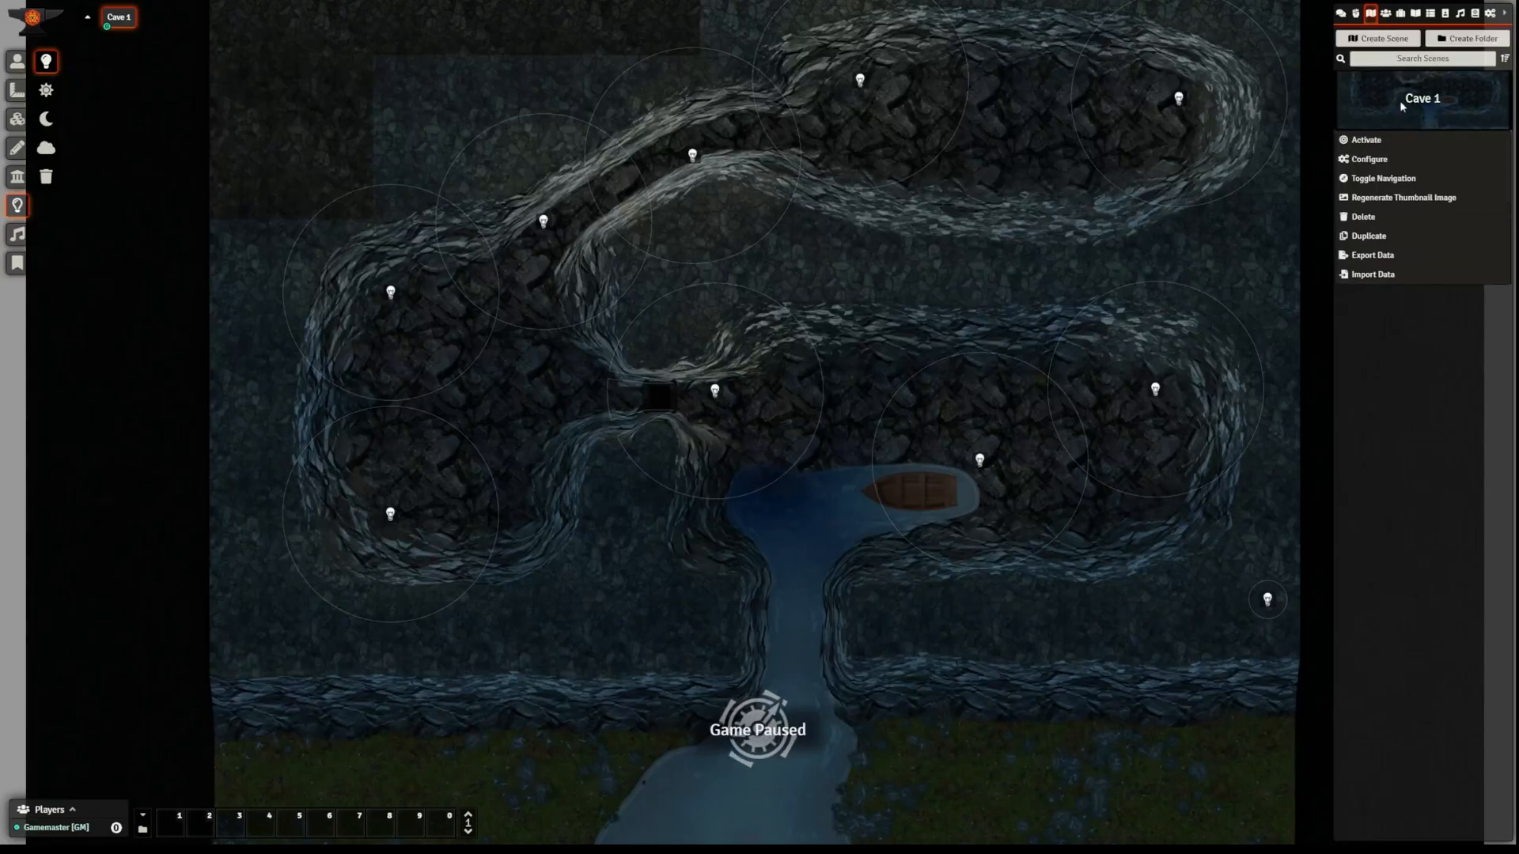
pyautogui.click(1367, 159)
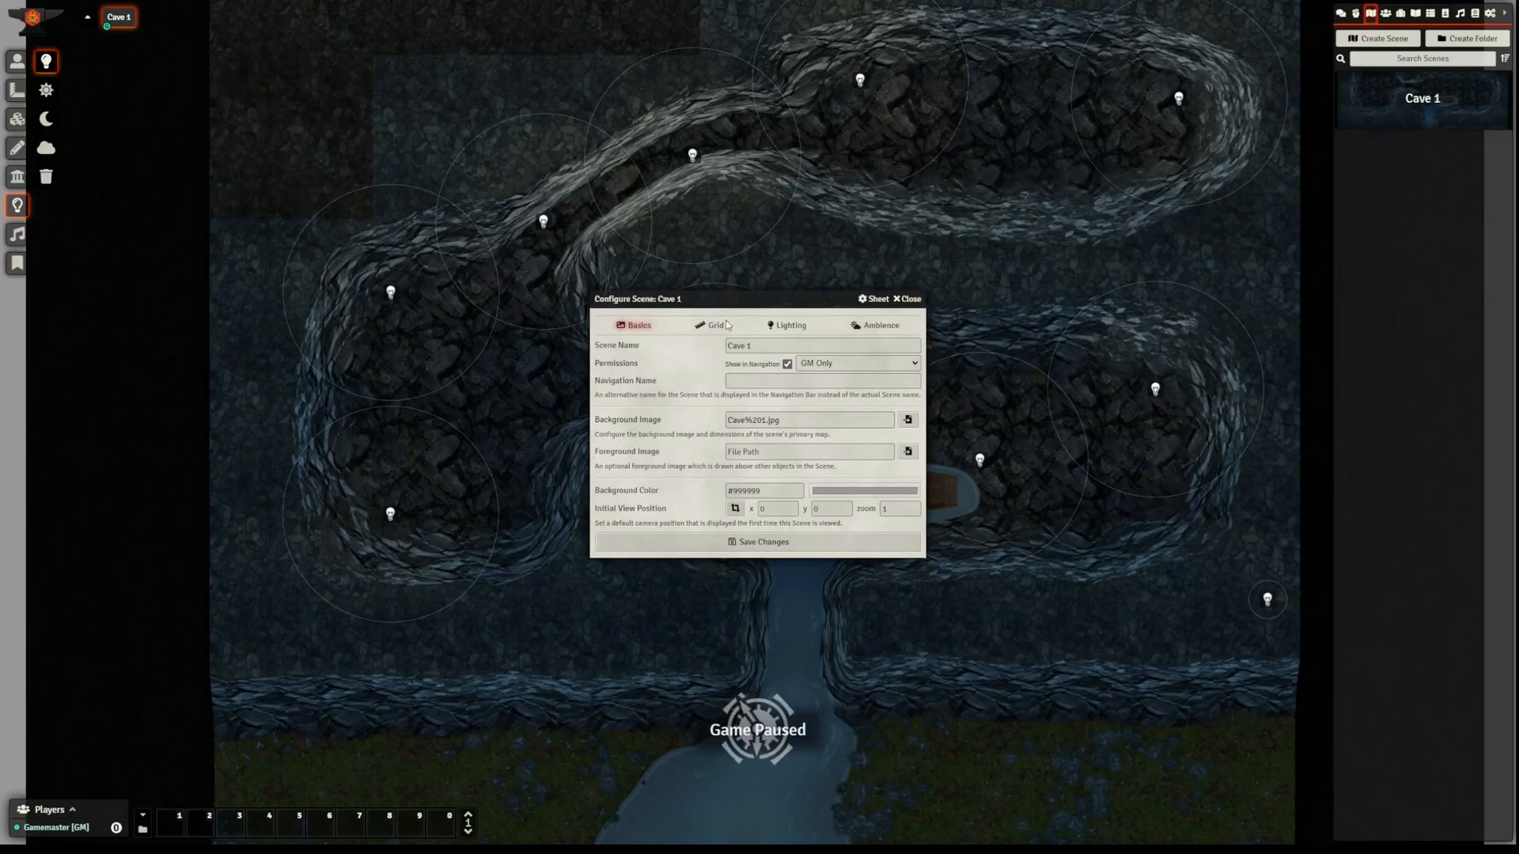
pyautogui.click(780, 327)
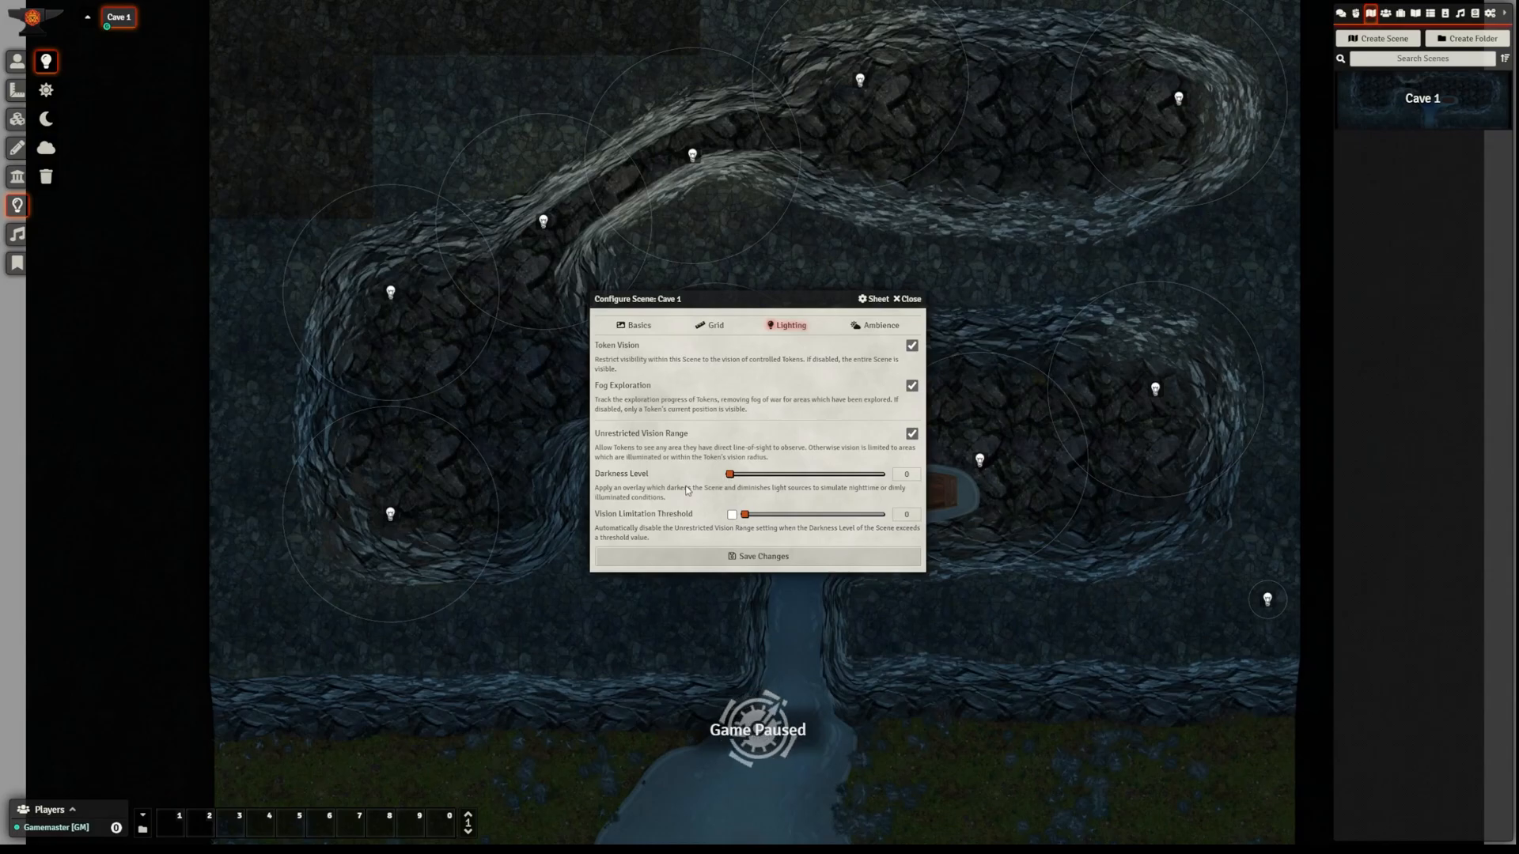
pyautogui.moveTo(730, 475); pyautogui.dragTo(791, 478)
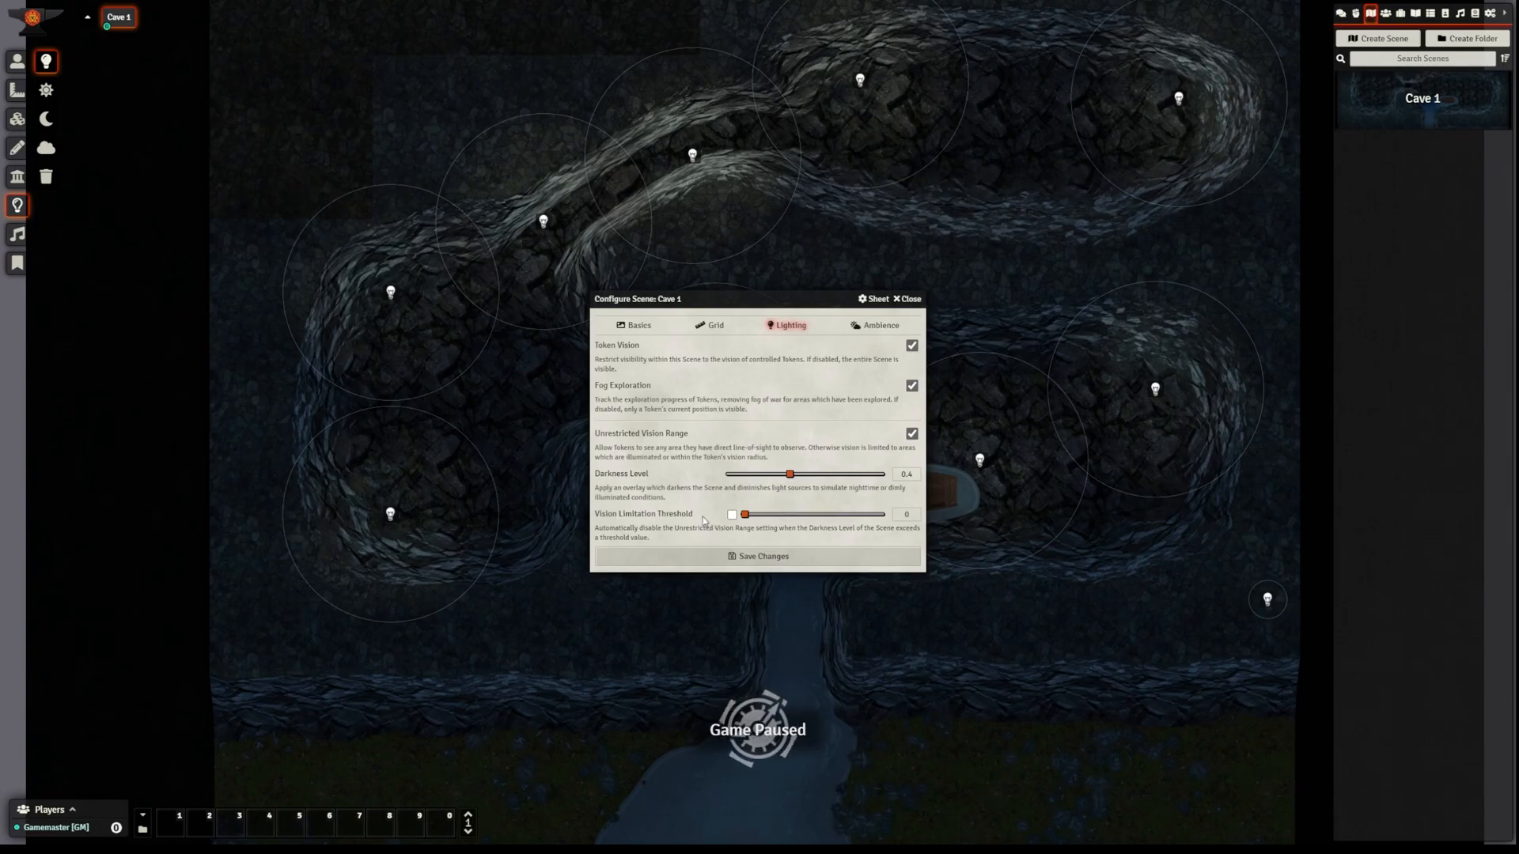
pyautogui.click(780, 558)
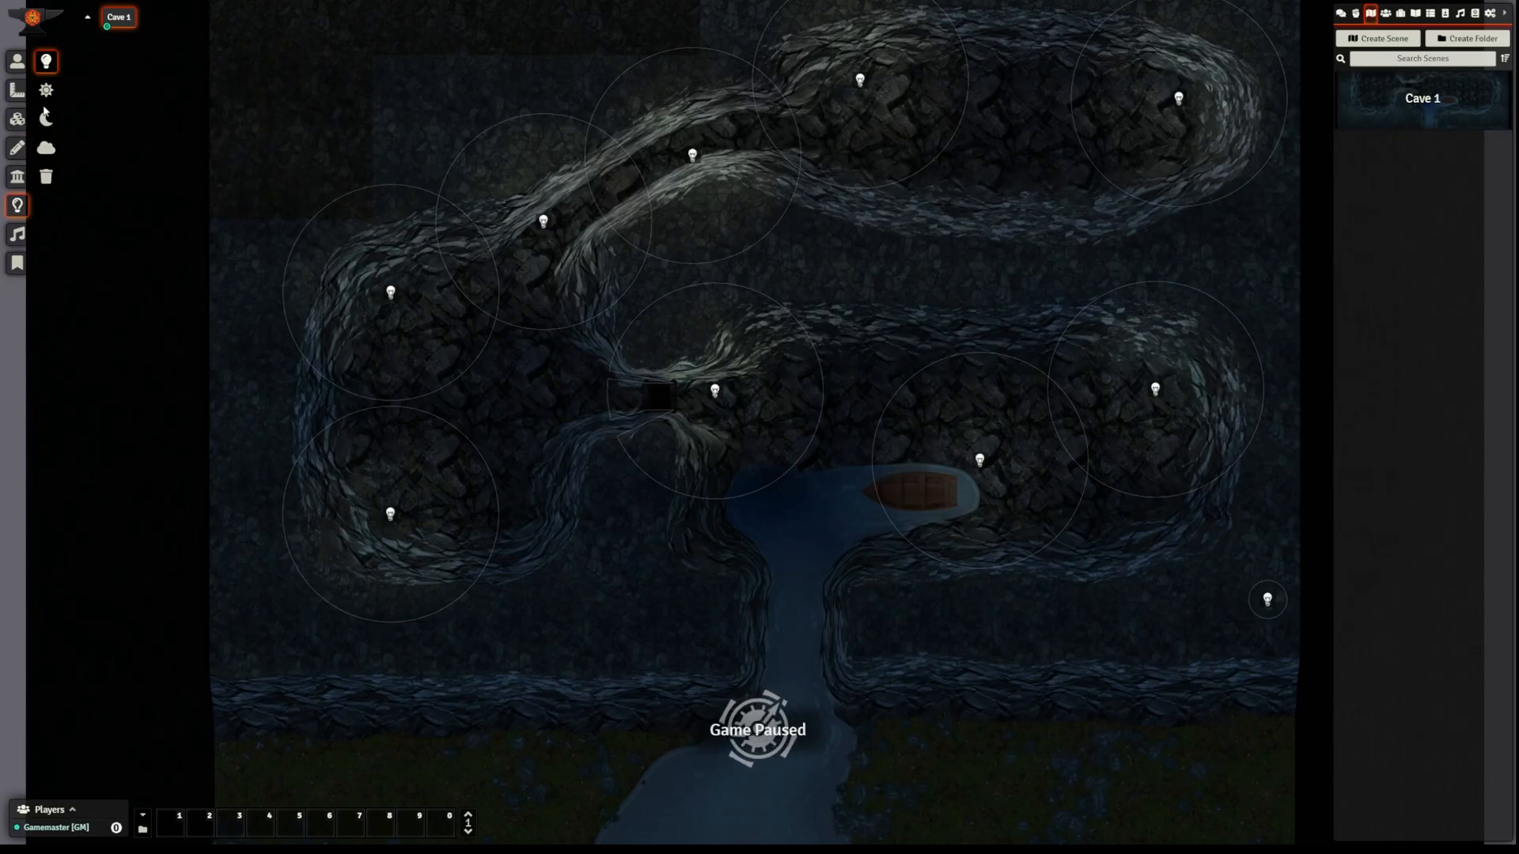
# - Transition the scene to night and place the test actor's token in the eastern part of the lower cavern
pyautogui.click(49, 128)
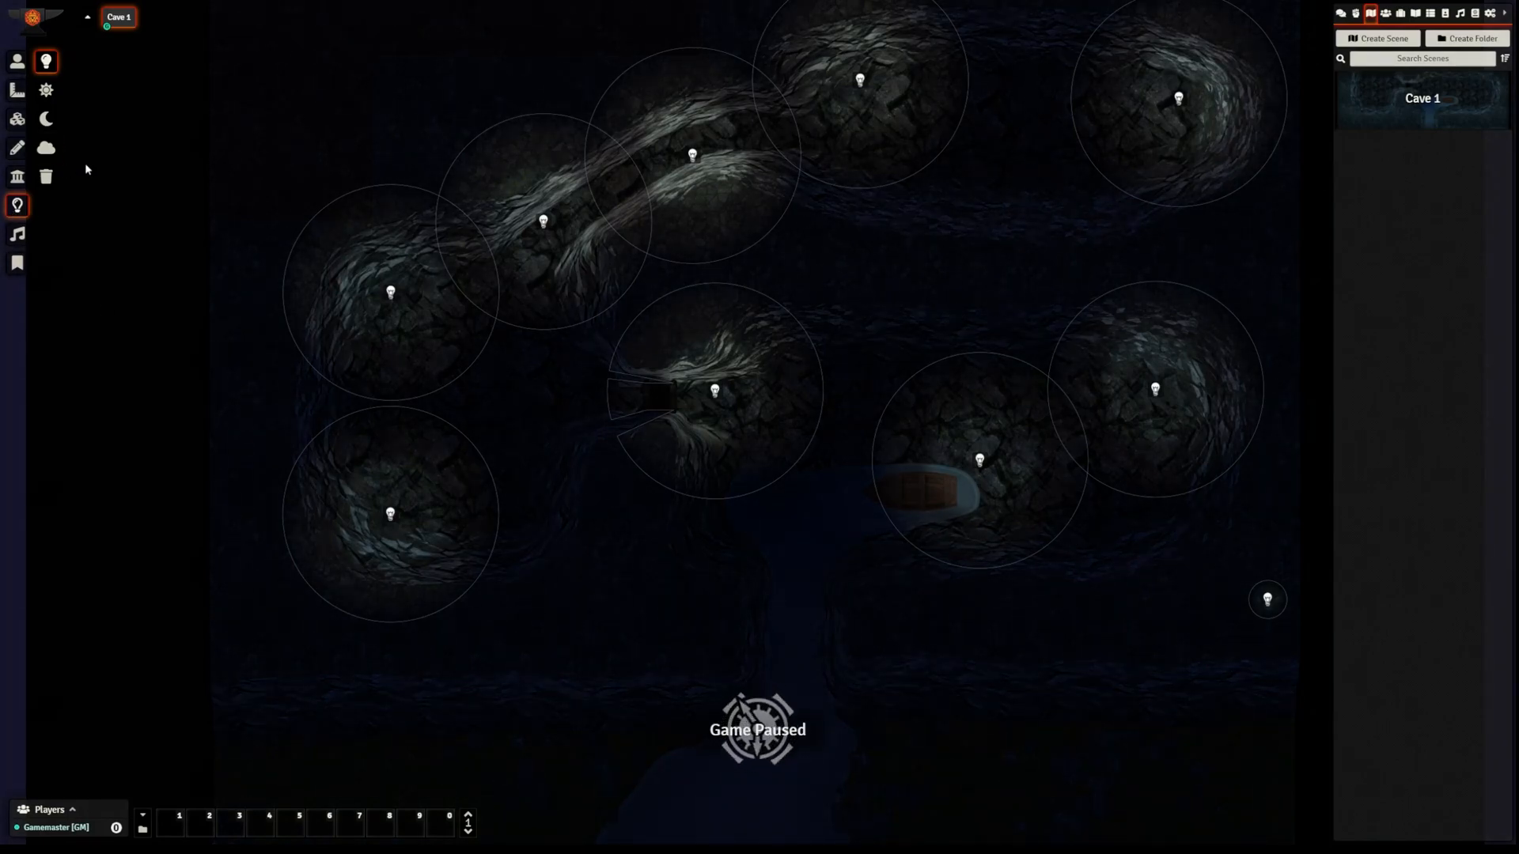
pyautogui.click(1386, 13)
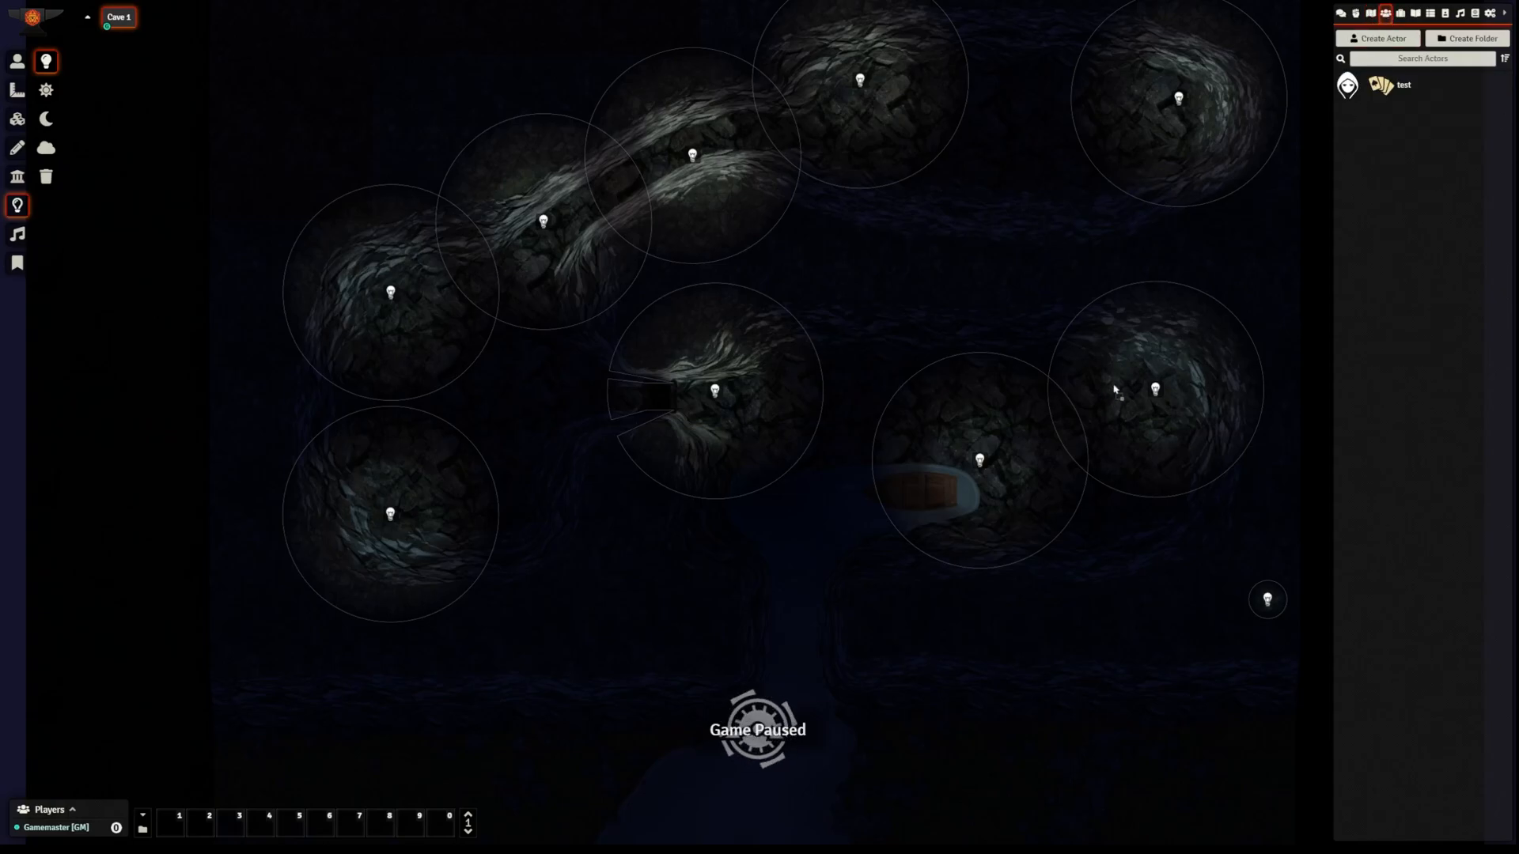
pyautogui.moveTo(1124, 417); pyautogui.dragTo(1041, 288)
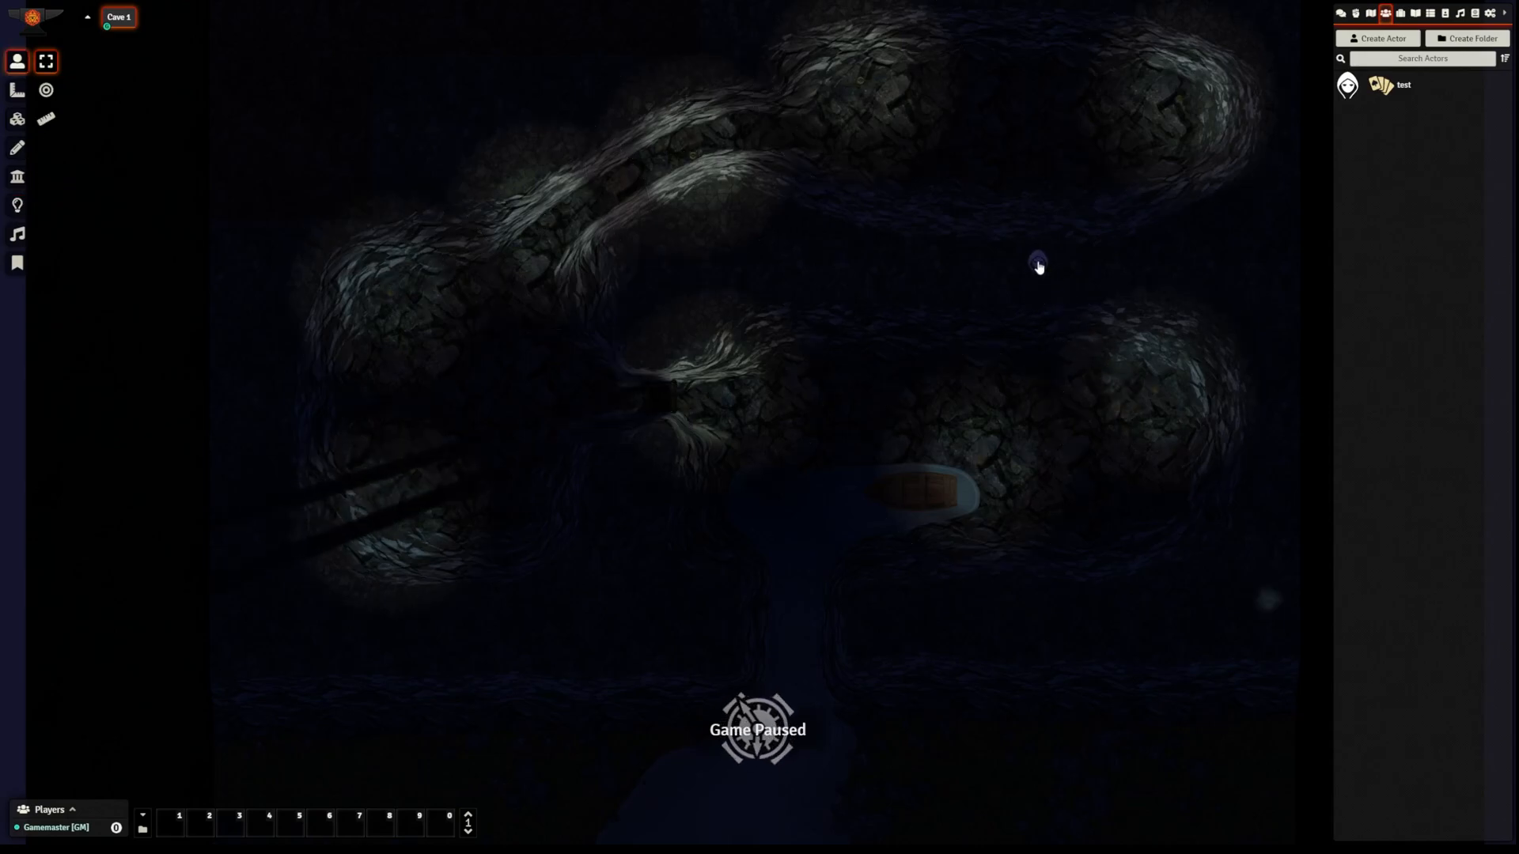
pyautogui.moveTo(1036, 264); pyautogui.dragTo(1080, 409)
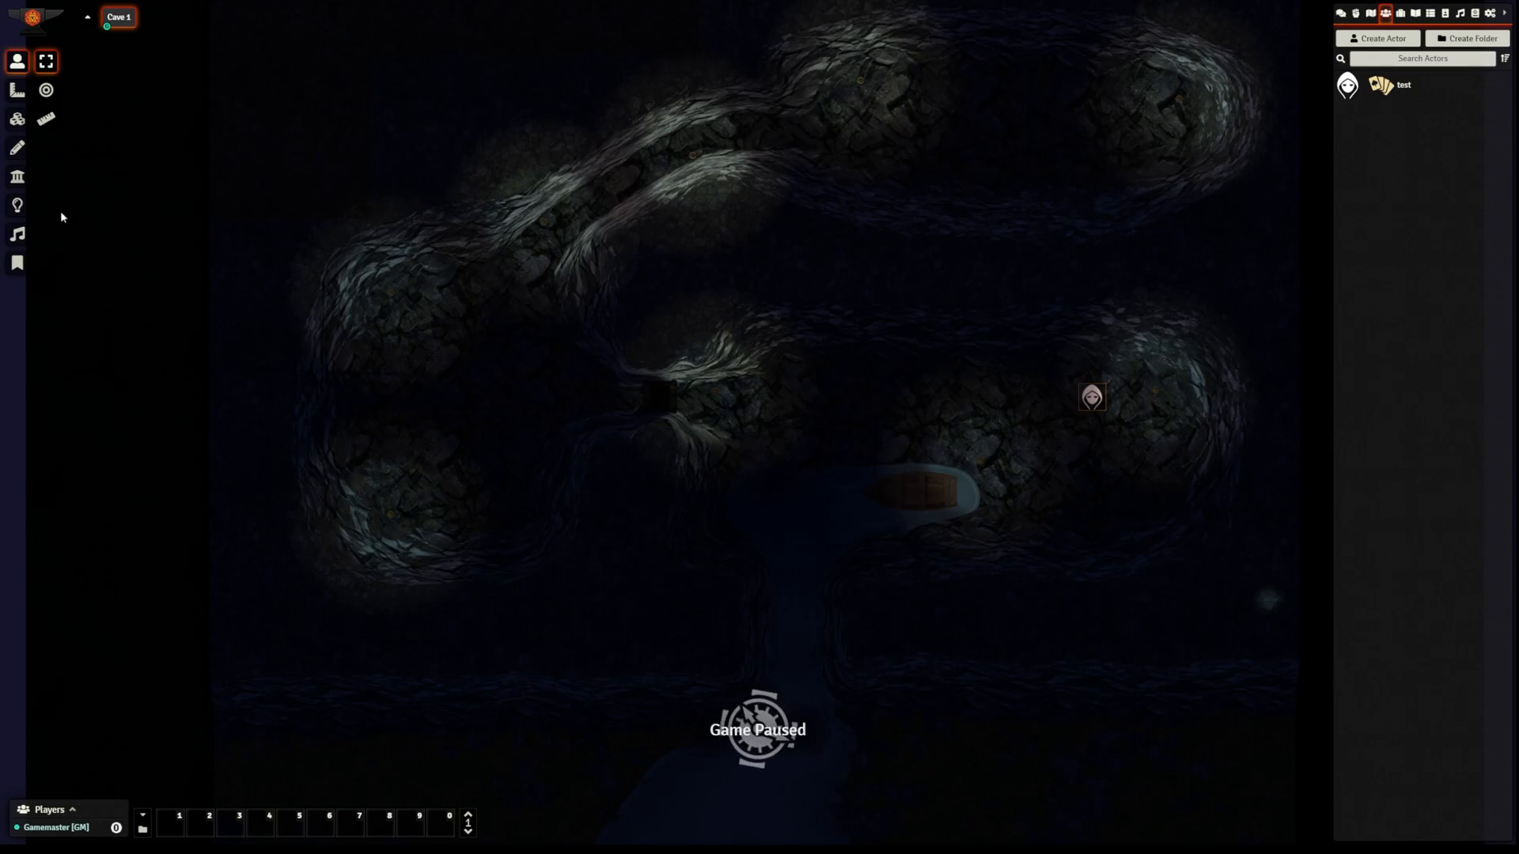
# - Draw a chain of walls from the river mouth up the channel's east bank and along the lower cavern's south edge
pyautogui.click(21, 181)
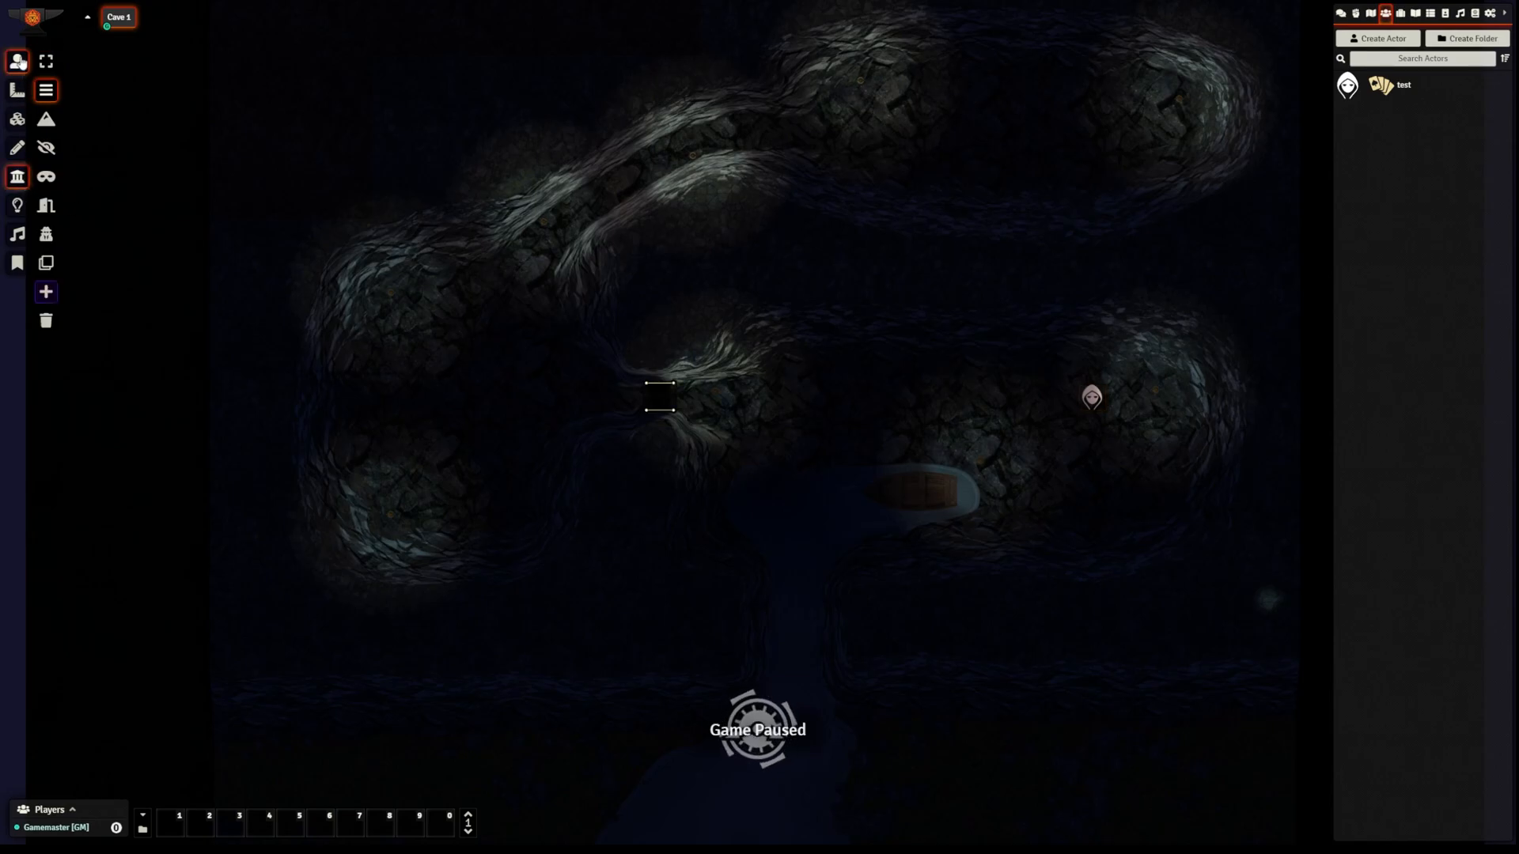
pyautogui.click(15, 208)
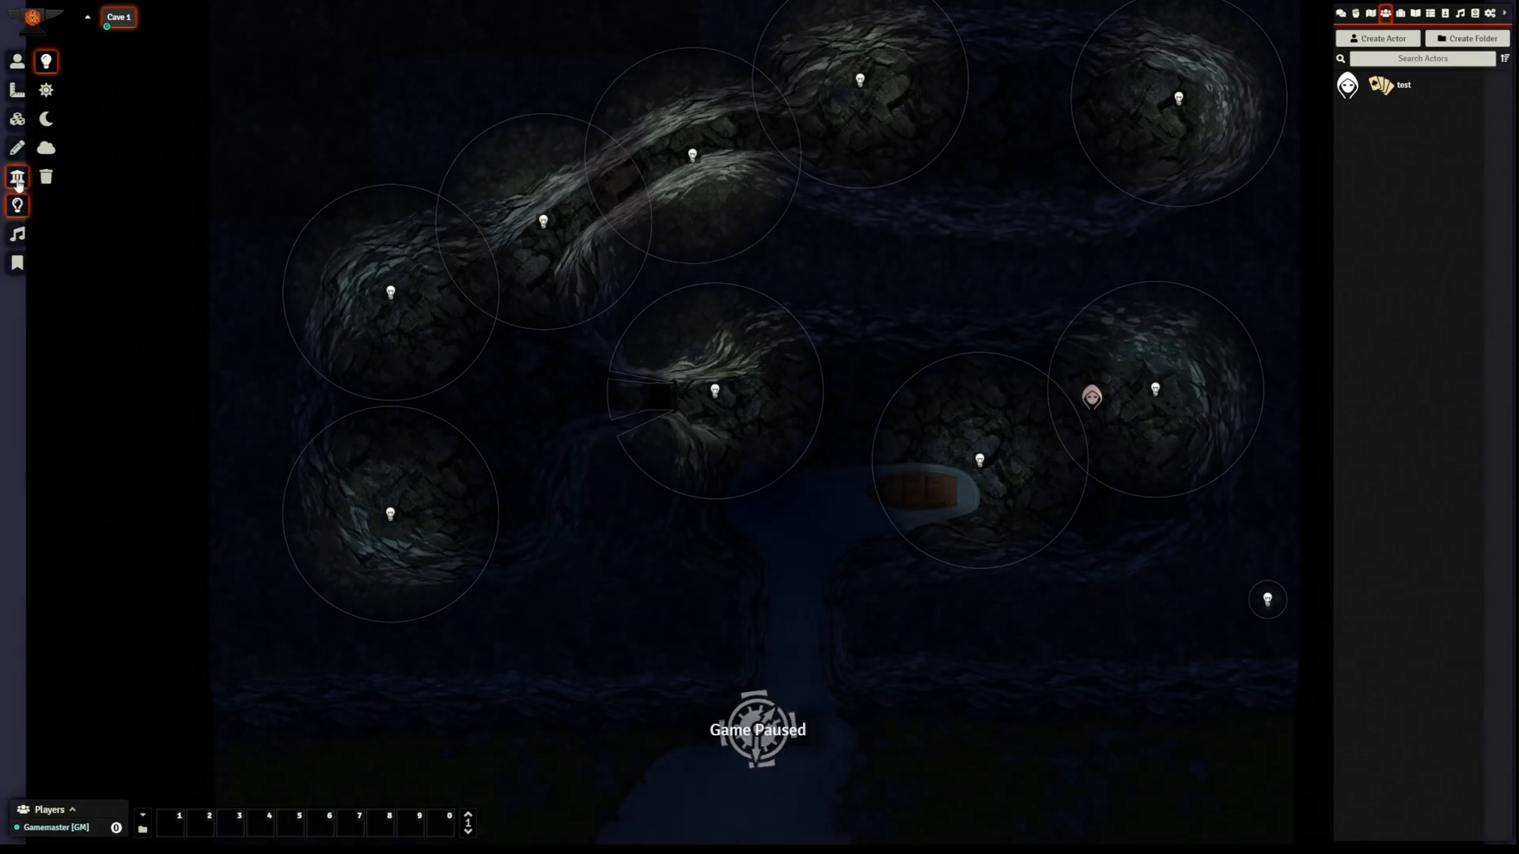
pyautogui.click(17, 179)
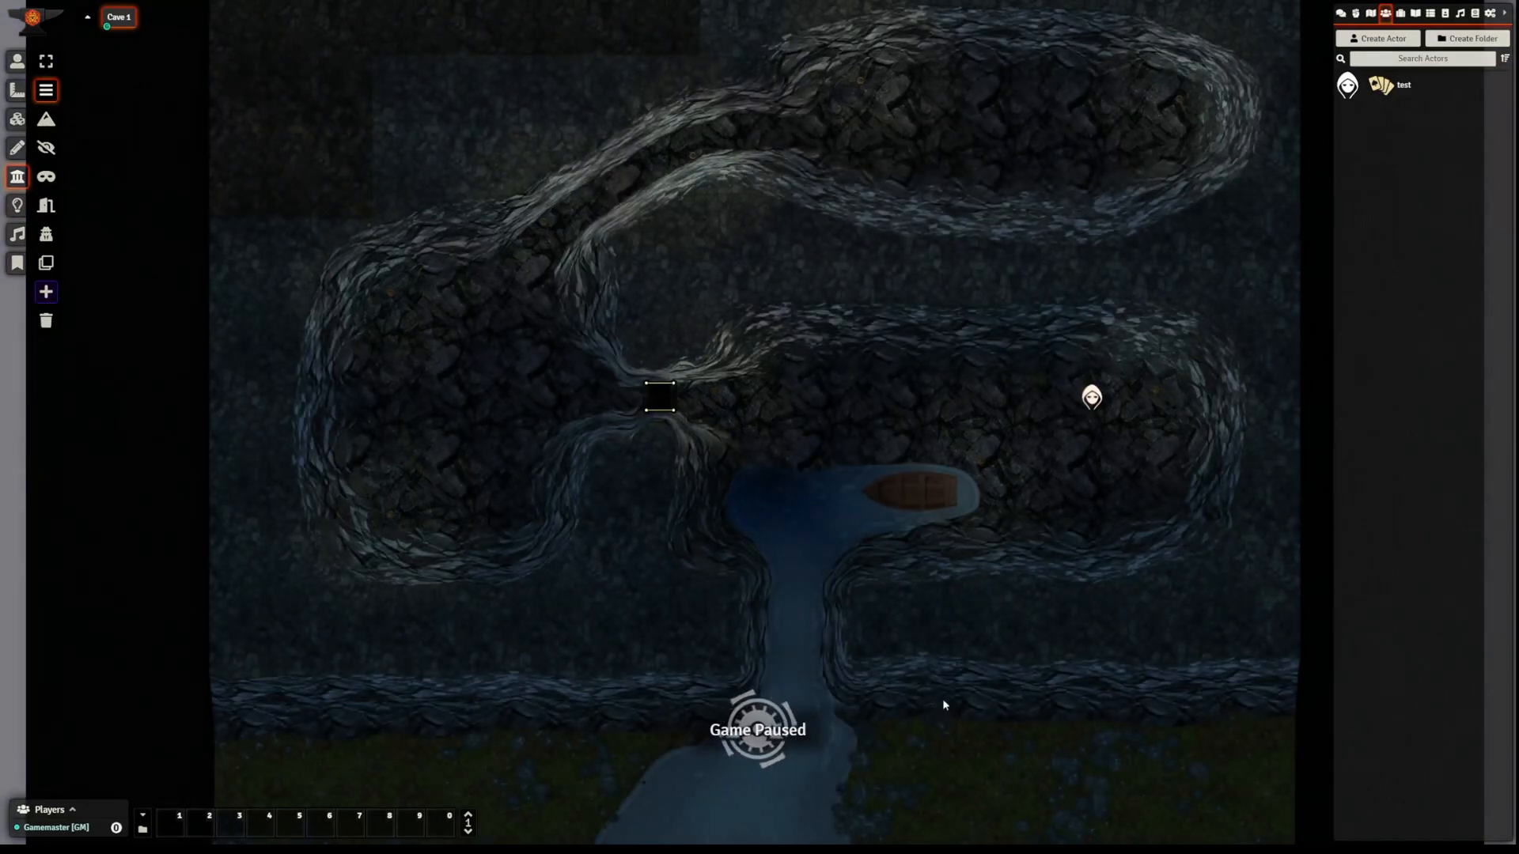
pyautogui.keyDown('ctrl'); pyautogui.click(832, 709); pyautogui.keyUp('ctrl')
pyautogui.keyDown('ctrl'); pyautogui.click(821, 671); pyautogui.keyUp('ctrl')
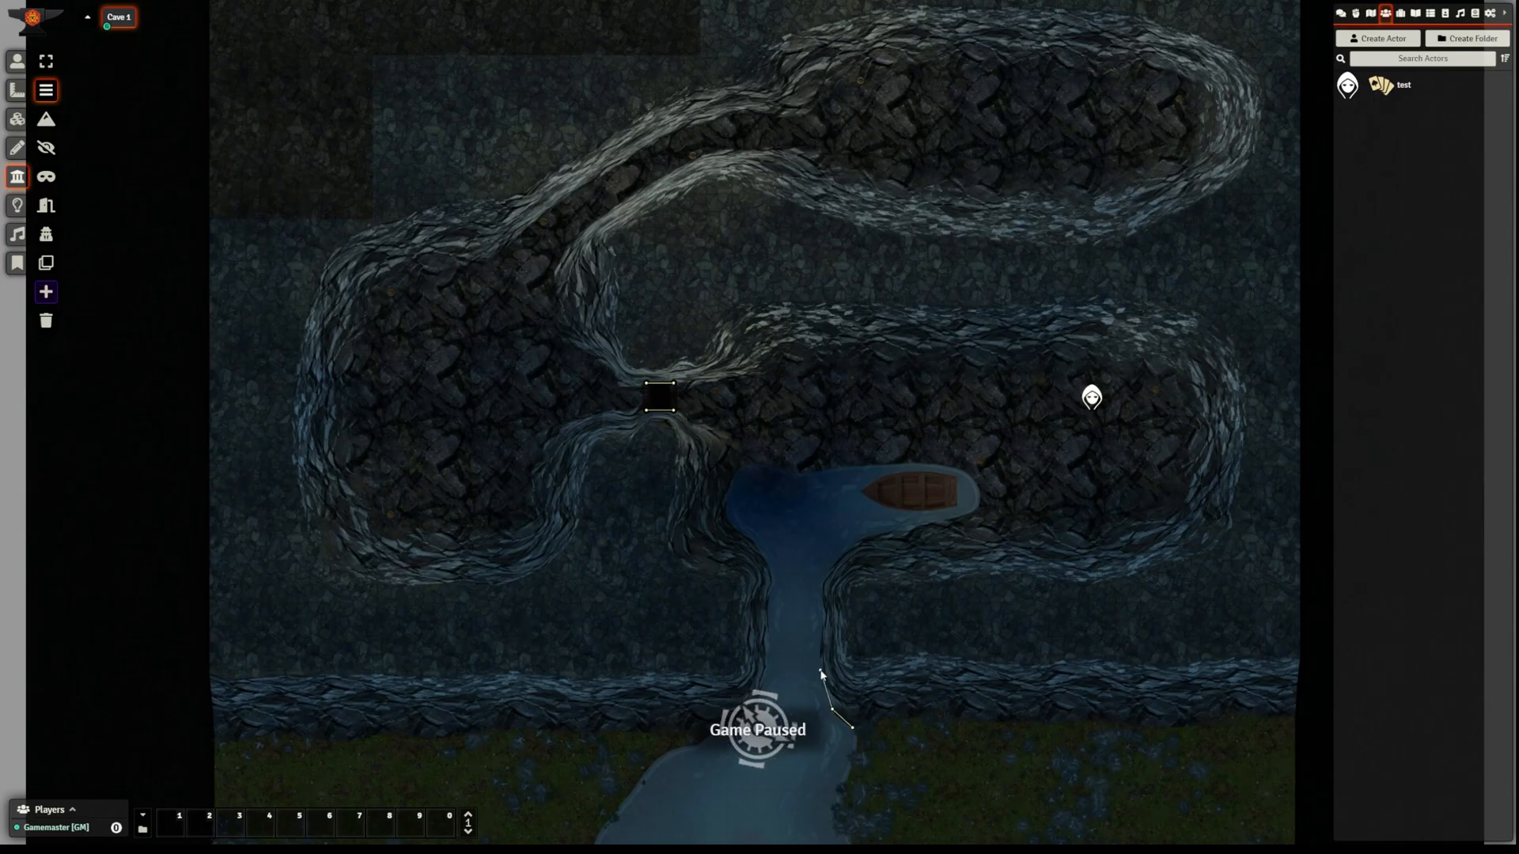
pyautogui.keyDown('ctrl'); pyautogui.click(824, 585); pyautogui.keyUp('ctrl')
pyautogui.keyDown('ctrl'); pyautogui.click(851, 544); pyautogui.keyUp('ctrl')
pyautogui.keyDown('ctrl'); pyautogui.click(915, 530); pyautogui.keyUp('ctrl')
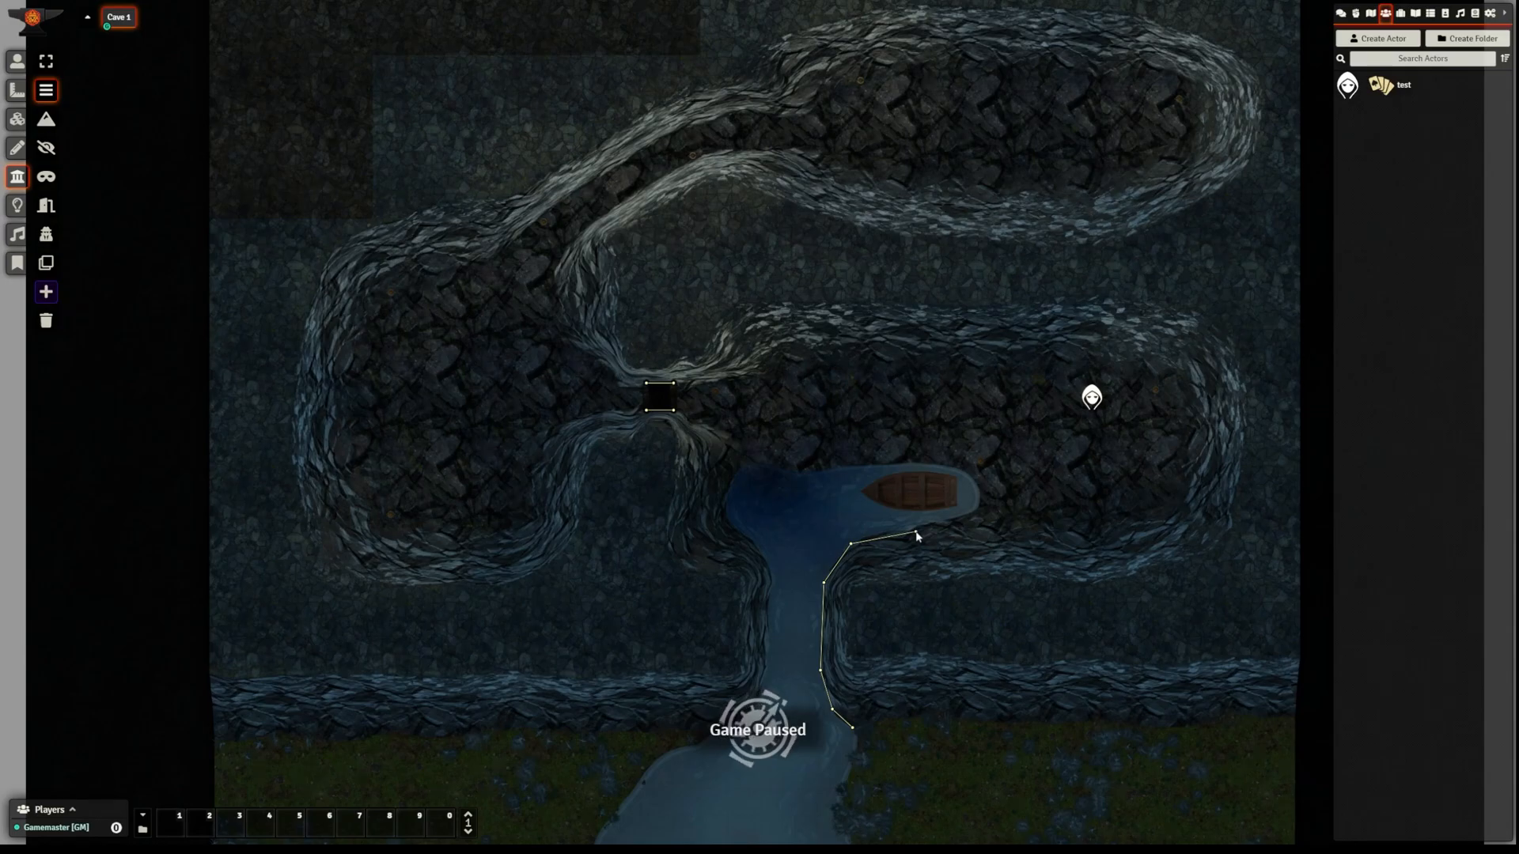
pyautogui.keyDown('ctrl'); pyautogui.click(975, 528); pyautogui.keyUp('ctrl')
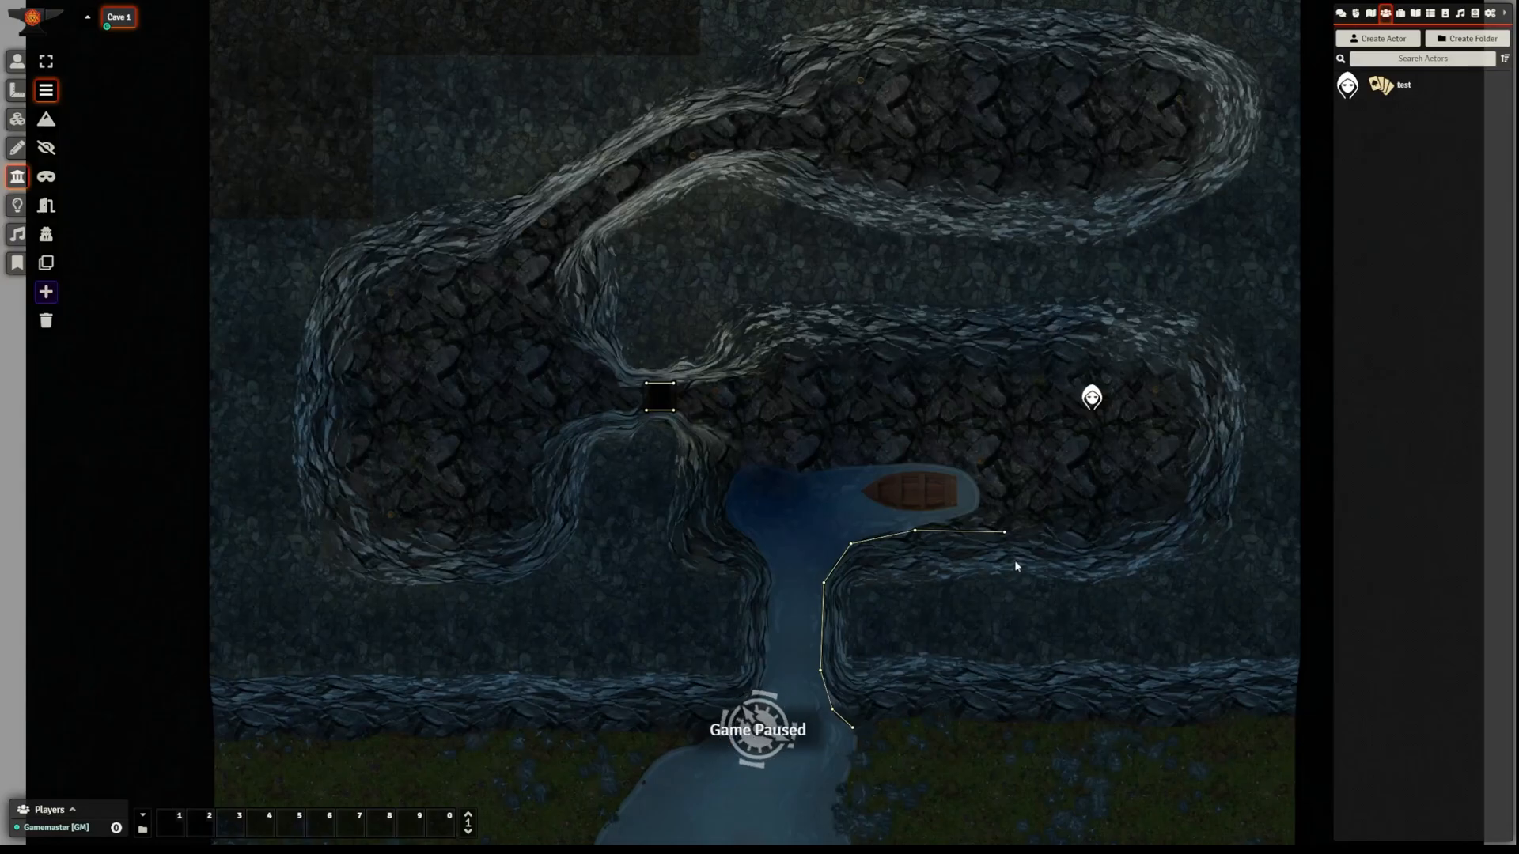
pyautogui.click(1004, 532)
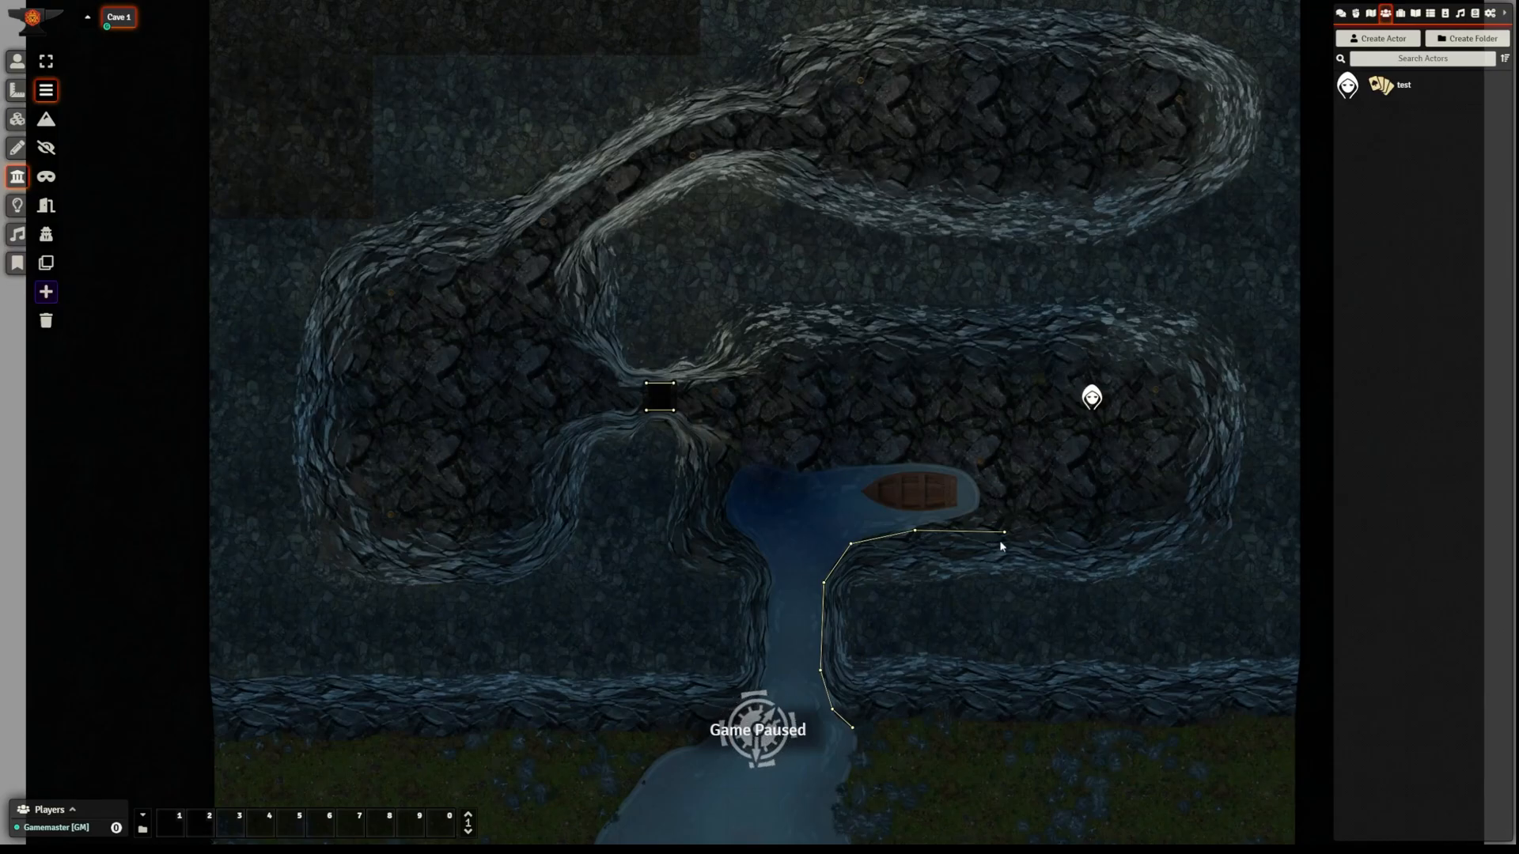
# - Move the wall points along the lower cavern's south edge outward to the far side of the rock border
pyautogui.moveTo(1004, 533); pyautogui.dragTo(1007, 570)
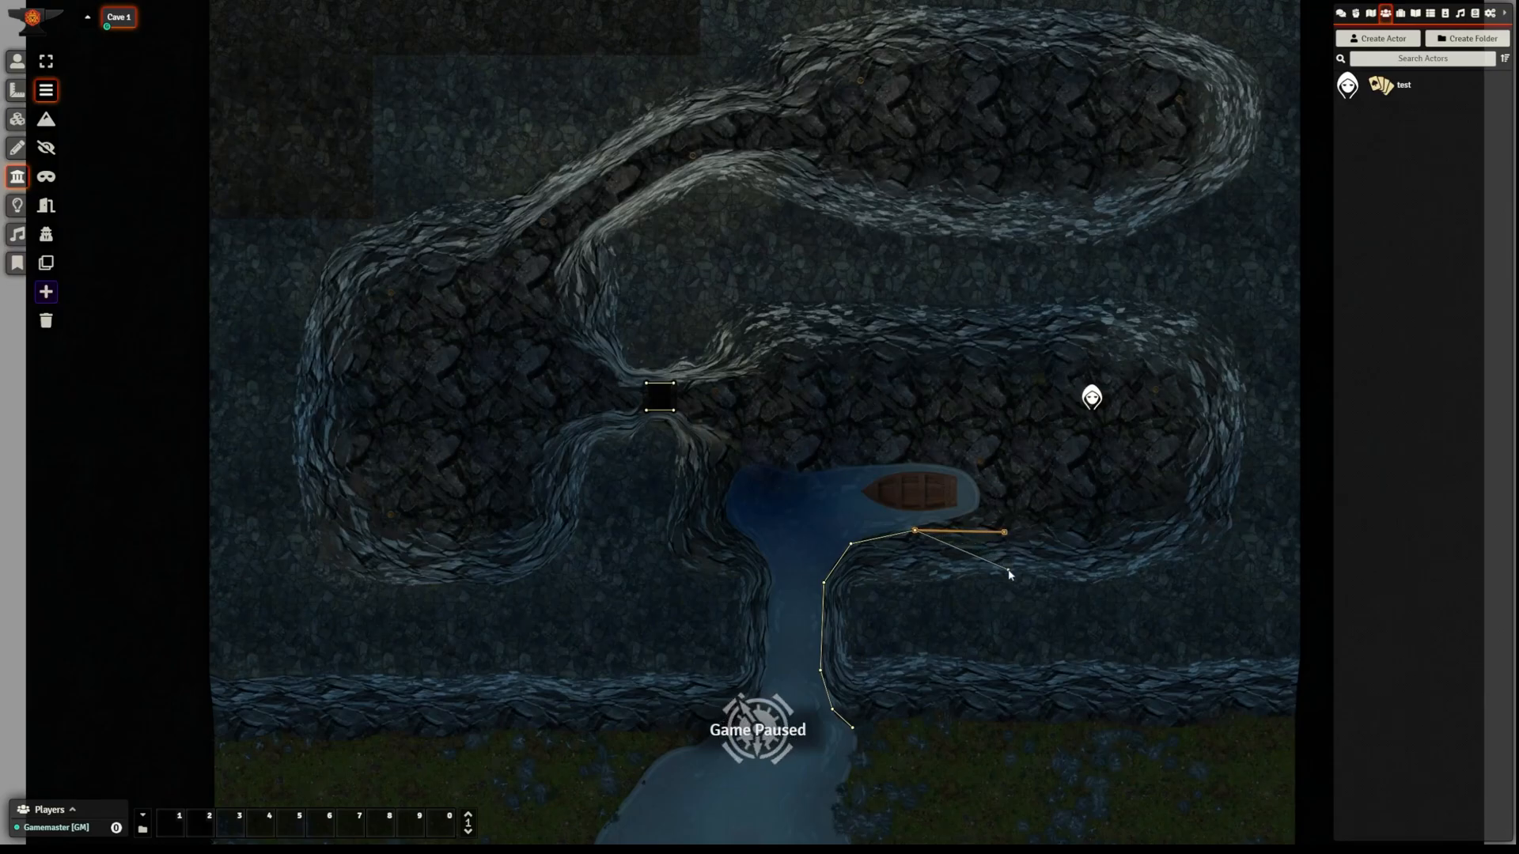
pyautogui.moveTo(915, 535); pyautogui.dragTo(916, 581)
pyautogui.moveTo(851, 544); pyautogui.dragTo(851, 579)
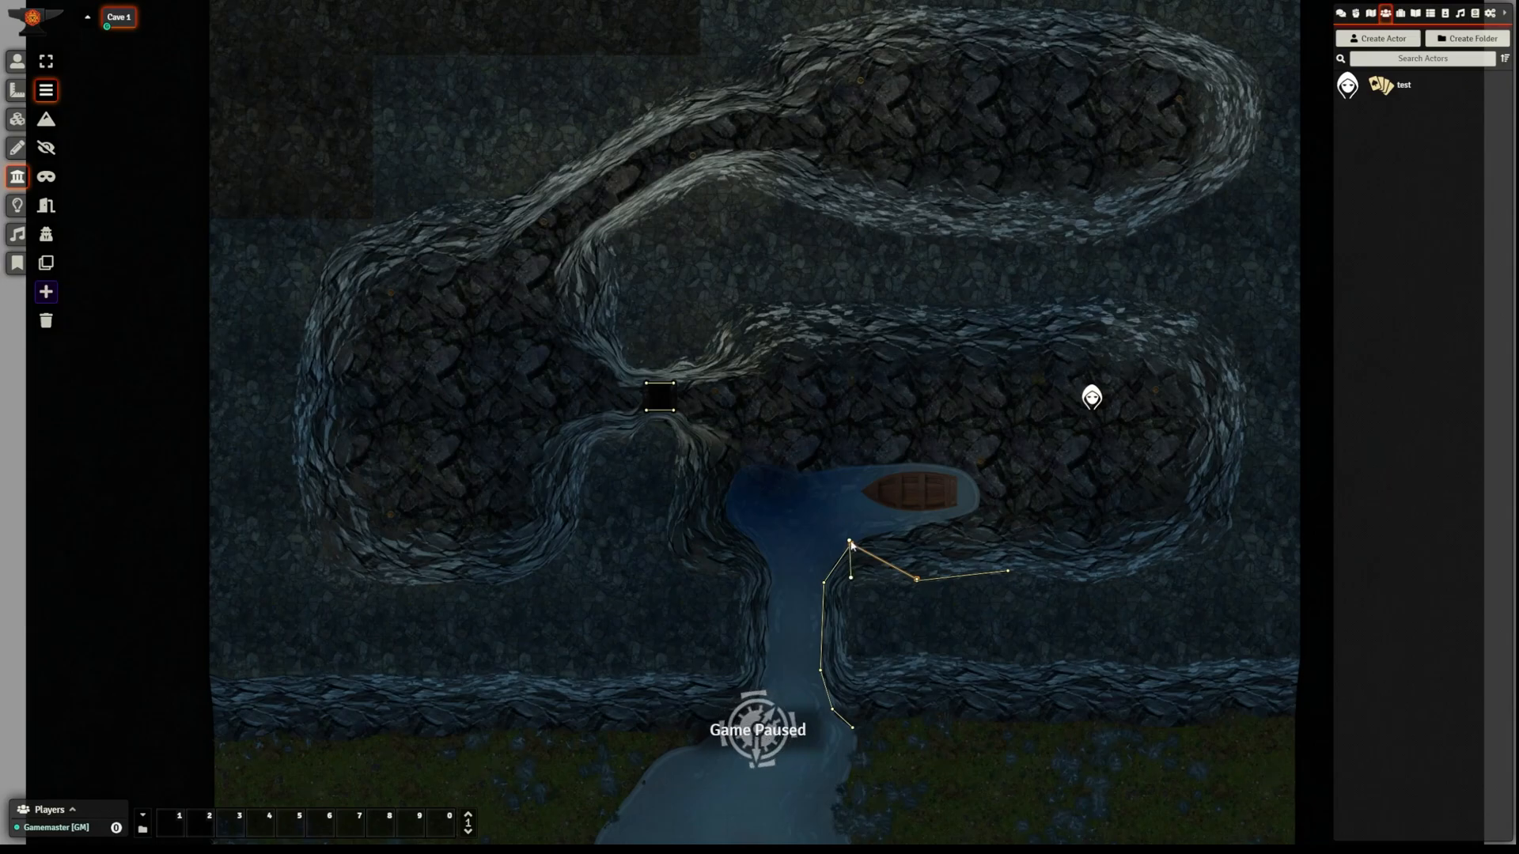
pyautogui.hotkey('ctrl', 'z')
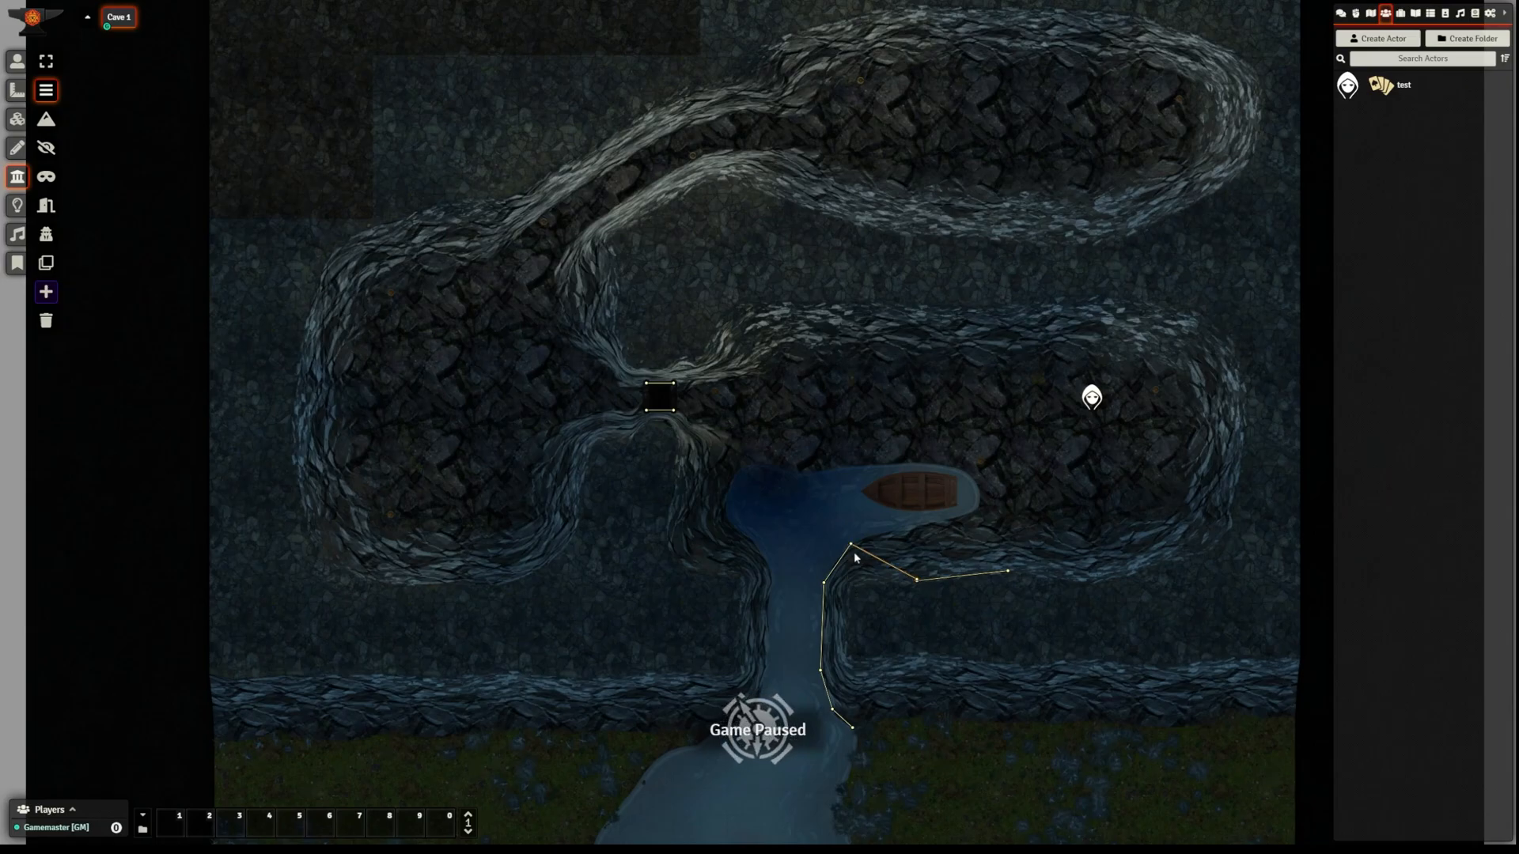
pyautogui.moveTo(852, 545); pyautogui.dragTo(835, 630)
# - Delete the wall segments running along the river channel's east bank
pyautogui.press('Delete')
pyautogui.click(824, 583)
pyautogui.press('Delete')
pyautogui.click(823, 583)
pyautogui.press('Delete')
pyautogui.click(821, 672)
pyautogui.press('Delete')
pyautogui.click(833, 710)
pyautogui.press('Delete')
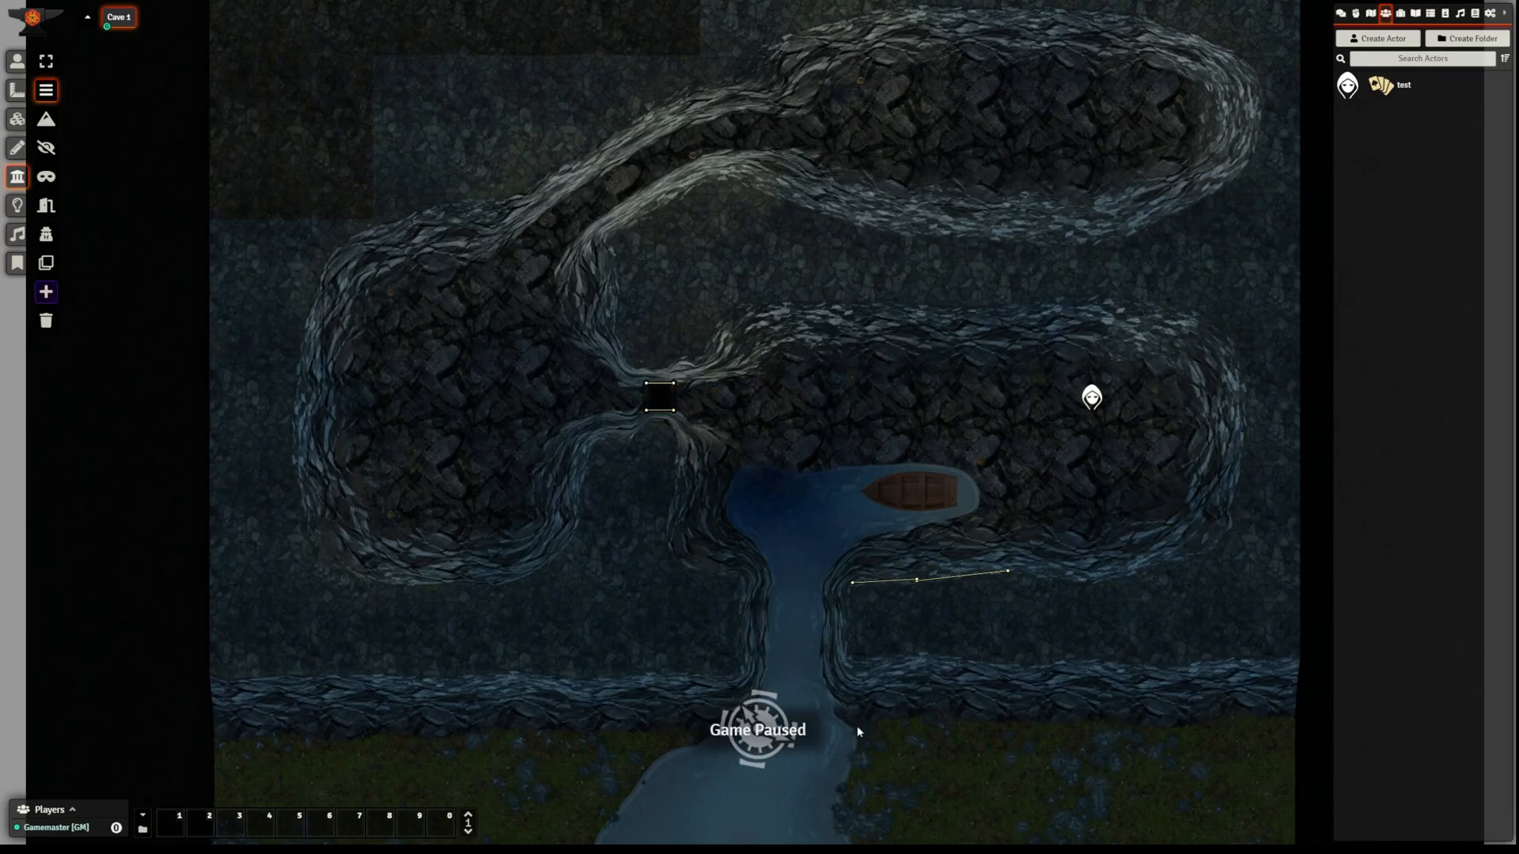
# - Draw walls along the outer rock edge from the river mouth, around the lower cavern, to the winding tunnel's southwest start
pyautogui.moveTo(857, 726); pyautogui.dragTo(853, 583)
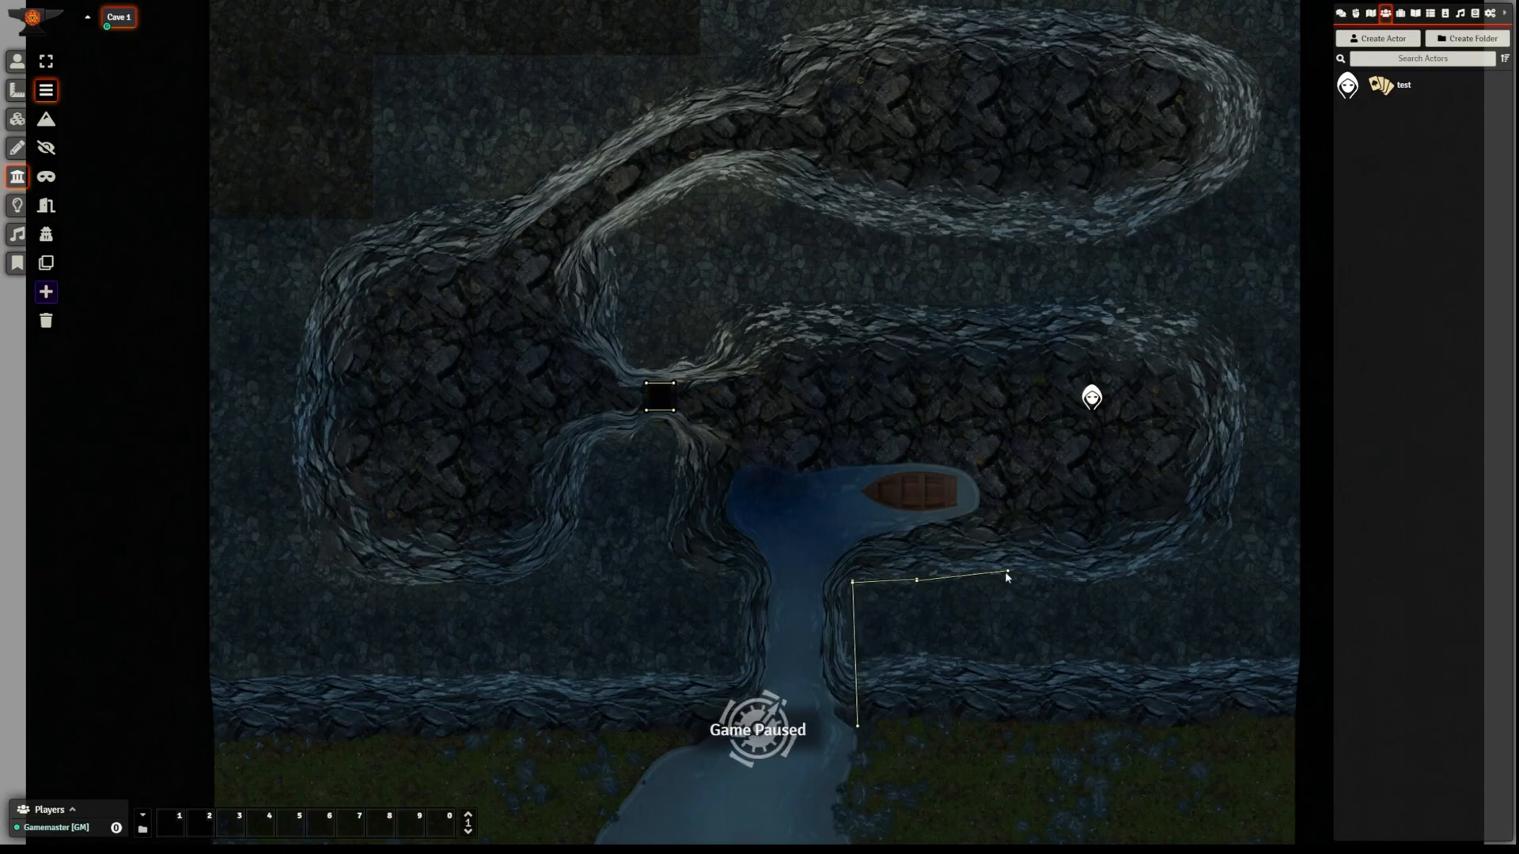
pyautogui.moveTo(1010, 571); pyautogui.dragTo(1243, 542)
pyautogui.keyDown('ctrl'); pyautogui.click(1219, 549); pyautogui.keyUp('ctrl')
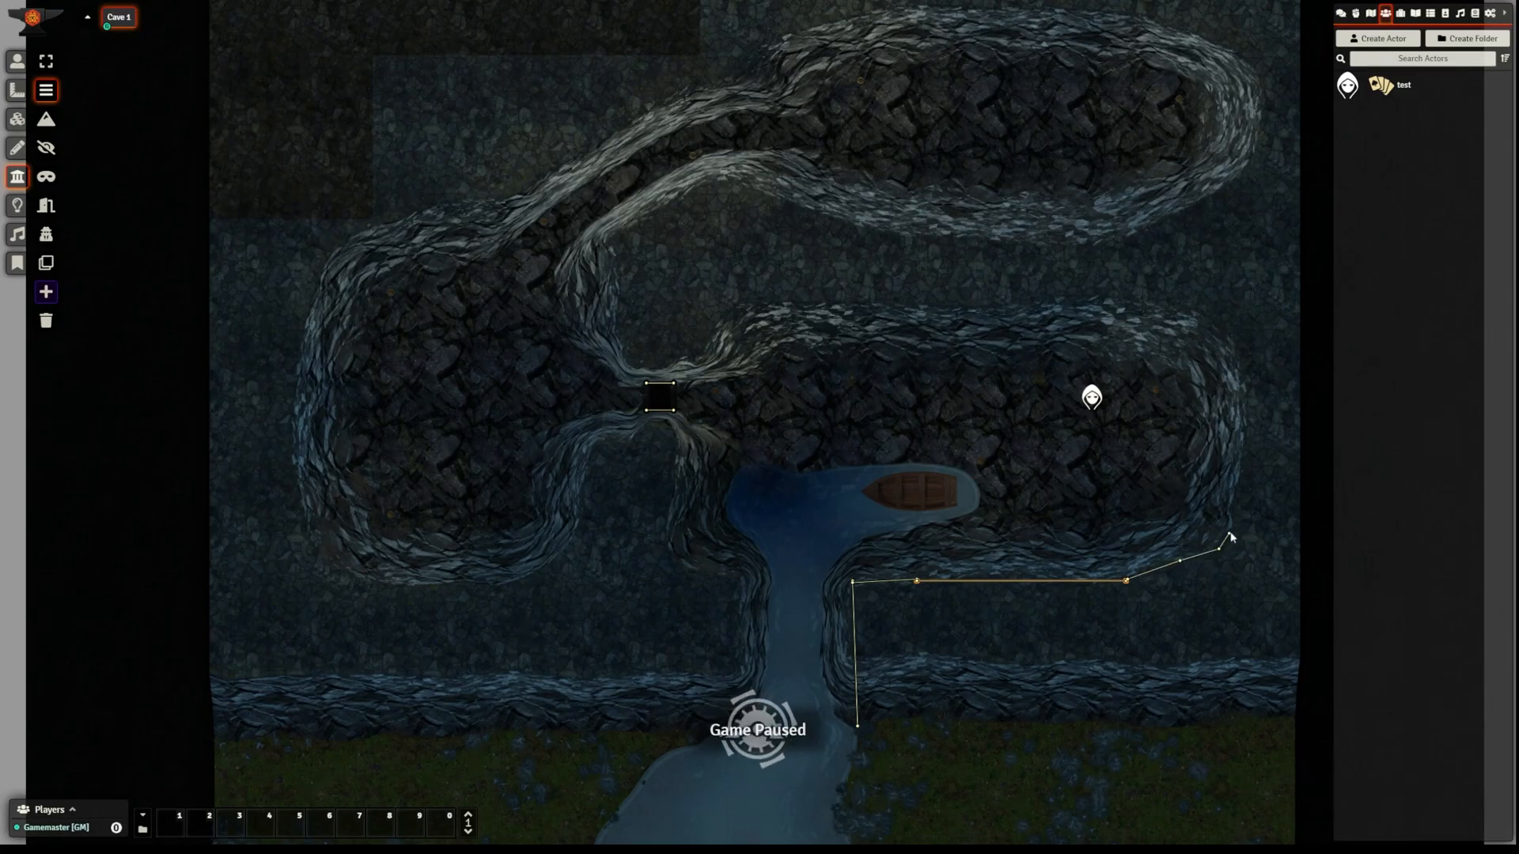
pyautogui.keyDown('ctrl'); pyautogui.click(1232, 499); pyautogui.keyUp('ctrl')
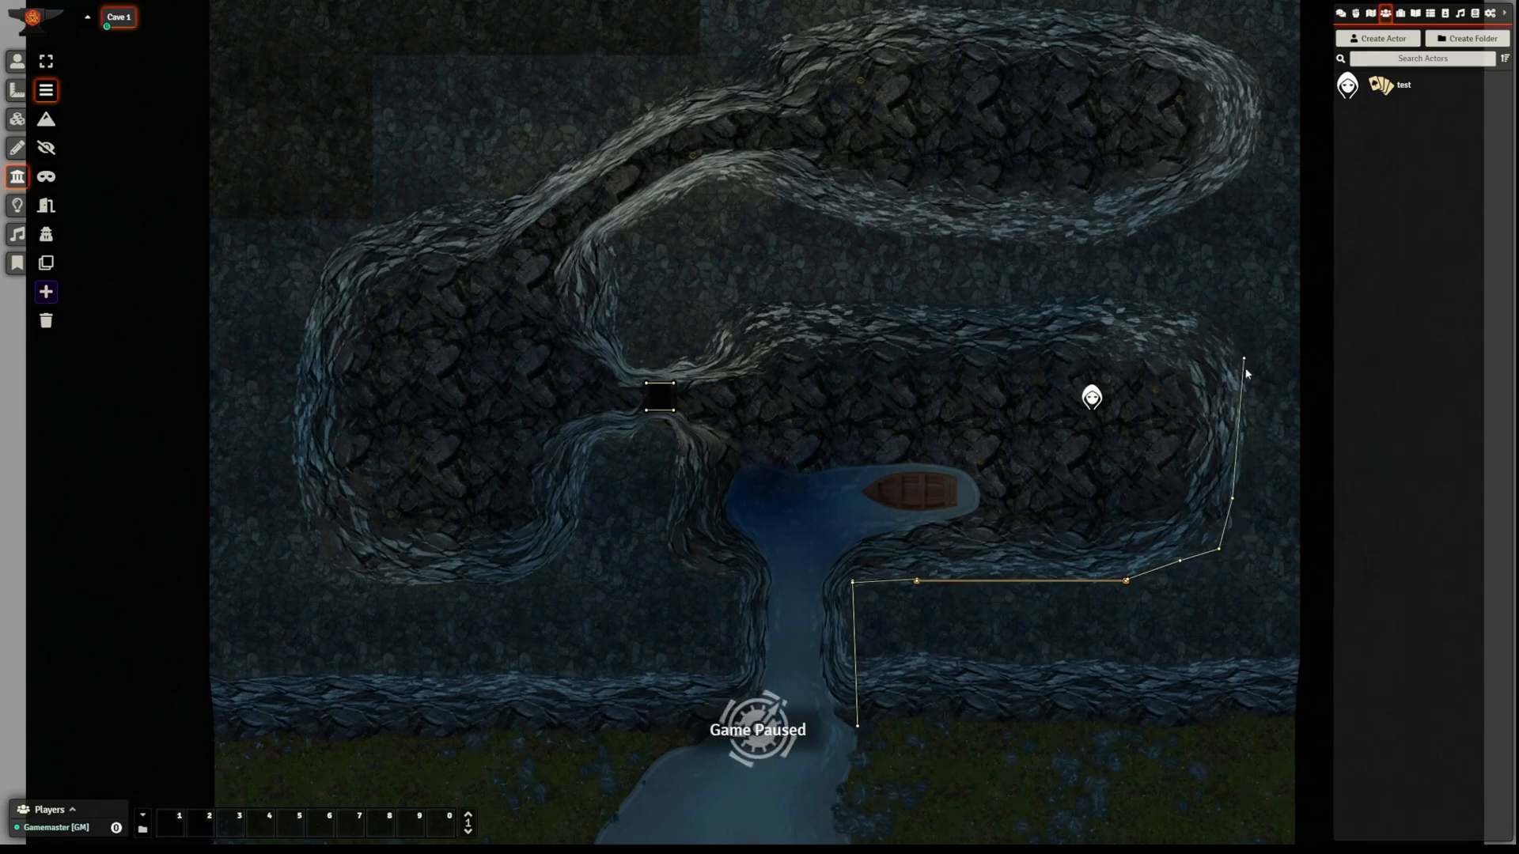
pyautogui.keyDown('ctrl'); pyautogui.click(1248, 423); pyautogui.keyUp('ctrl')
pyautogui.keyDown('ctrl'); pyautogui.click(1233, 342); pyautogui.keyUp('ctrl')
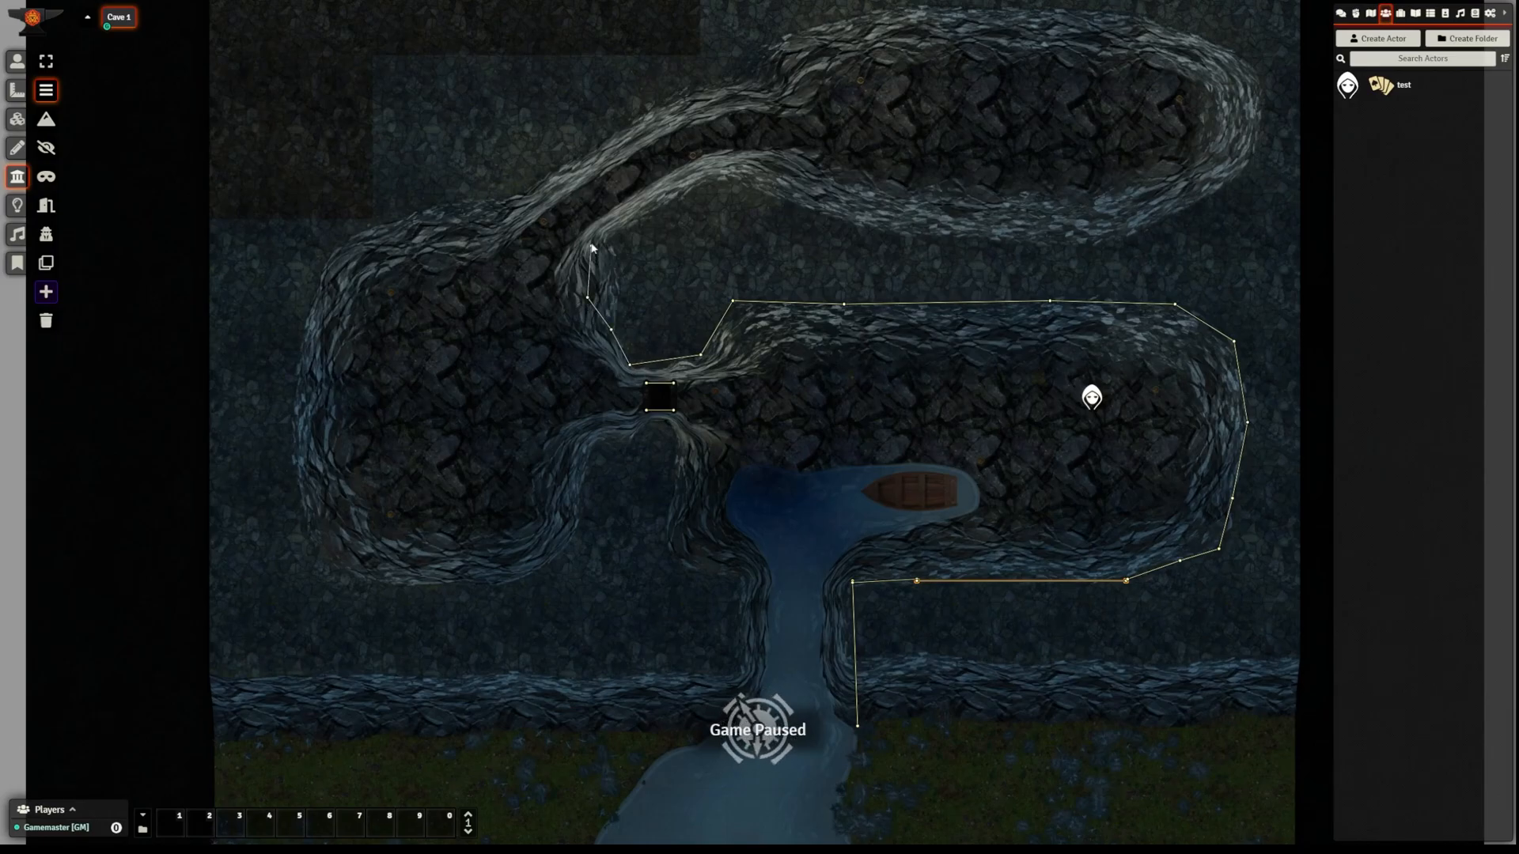
# - Continue the wall chain along the winding tunnel's lower side and the upper cavern's south edge to its east end
pyautogui.click(661, 193)
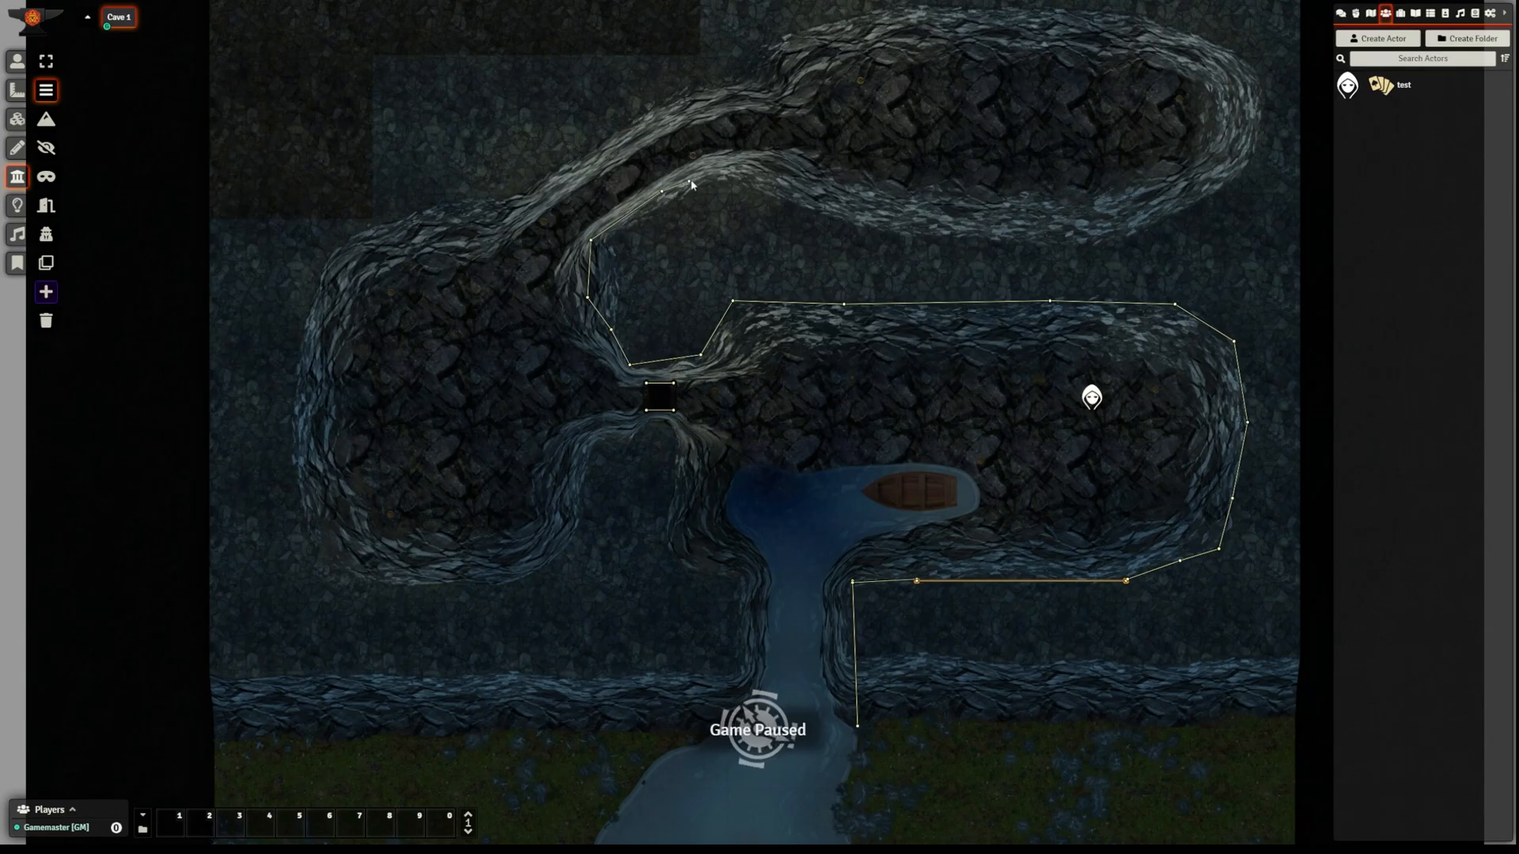
pyautogui.click(718, 164)
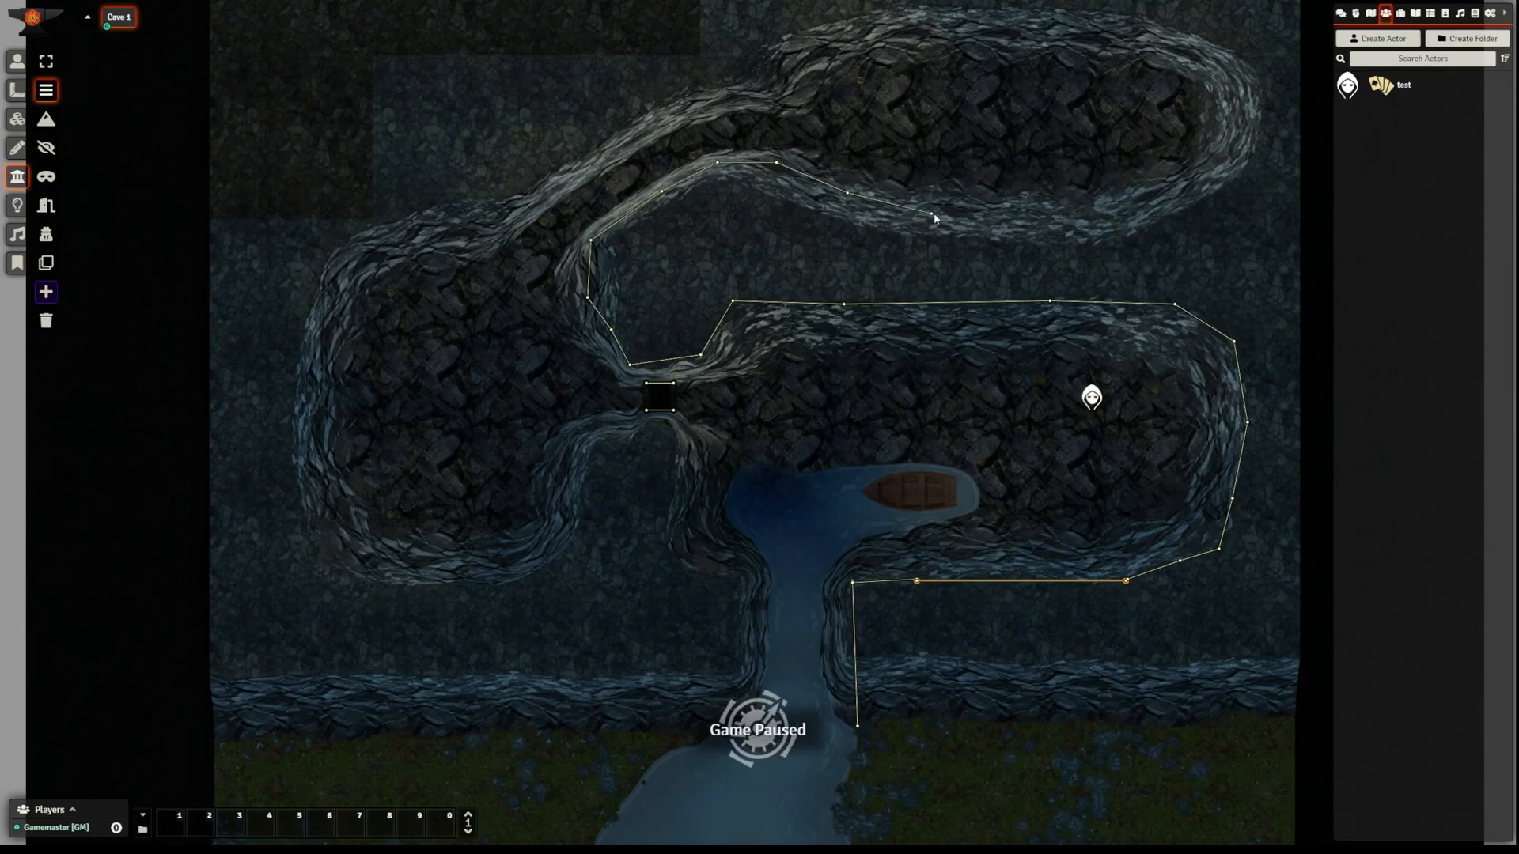
pyautogui.click(1020, 222)
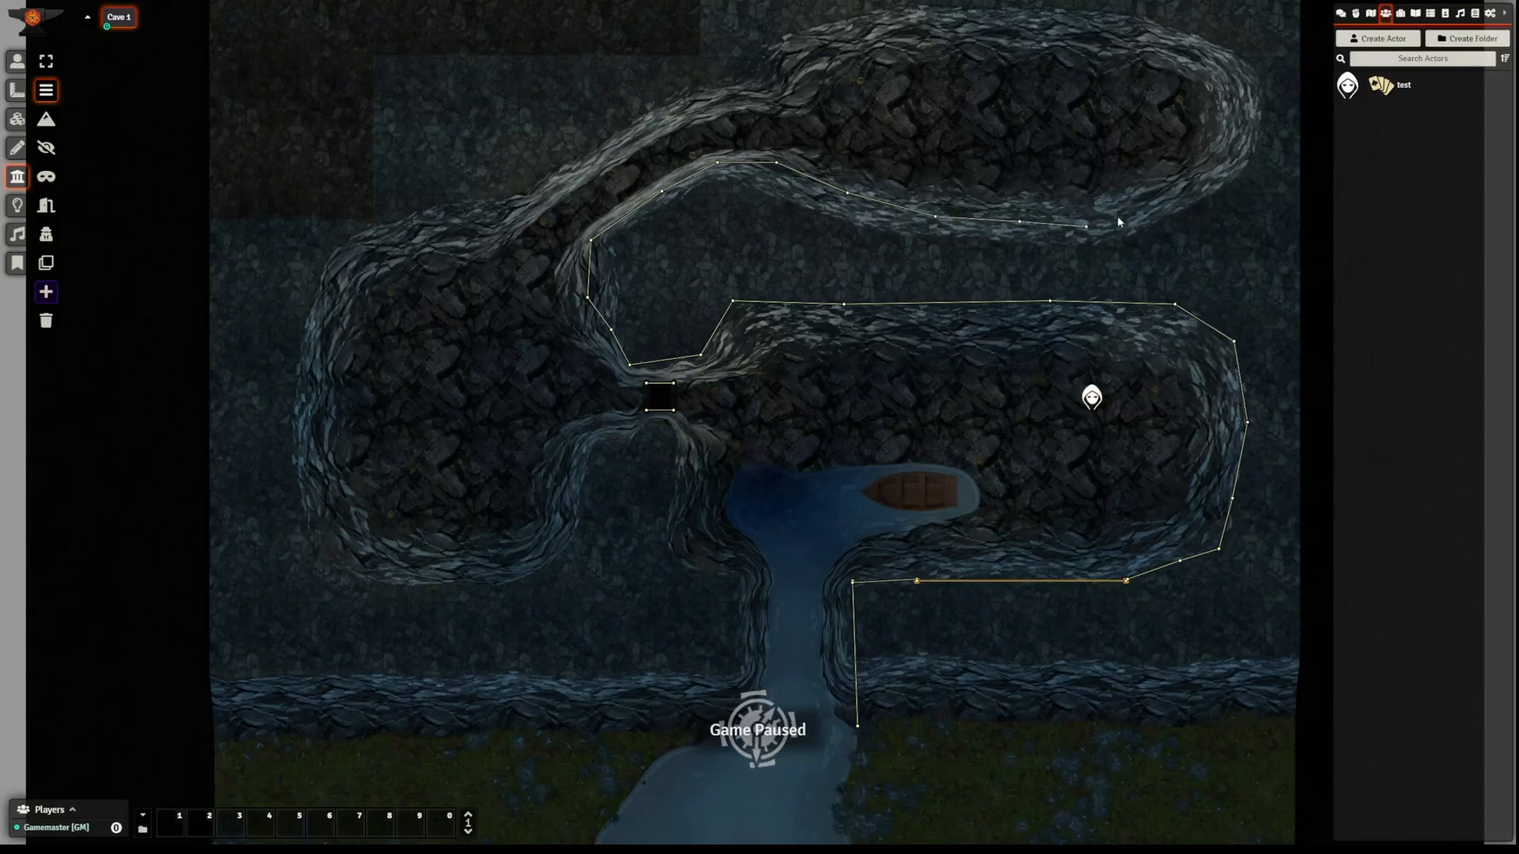
pyautogui.click(1140, 208)
pyautogui.click(1217, 168)
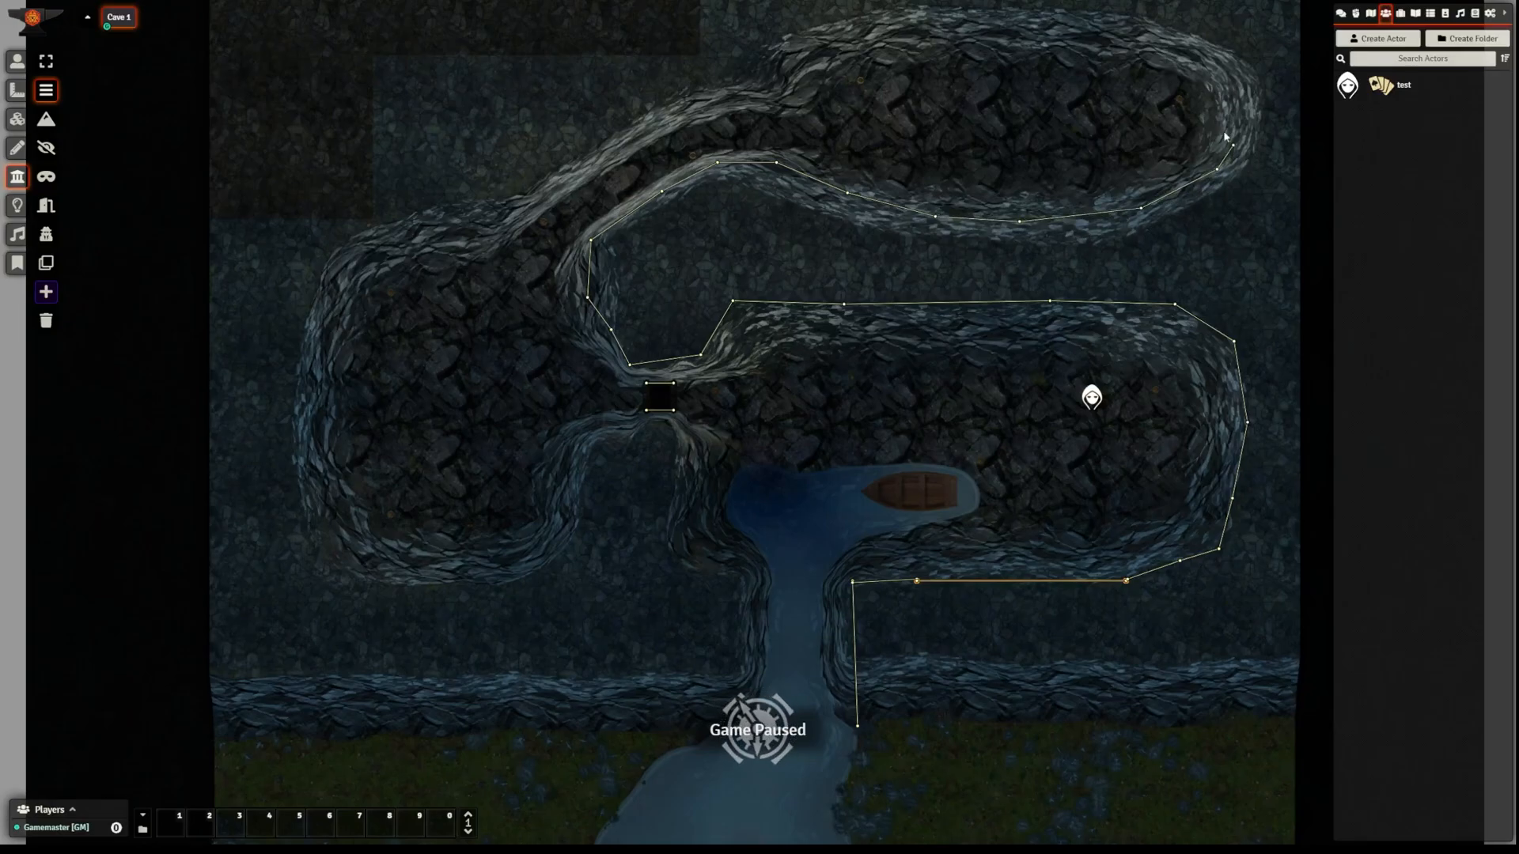
# - Continue the walls around the upper cavern's east end and back along its north edge to the tunnel entrance
pyautogui.click(1213, 64)
pyautogui.click(1162, 48)
pyautogui.click(1103, 38)
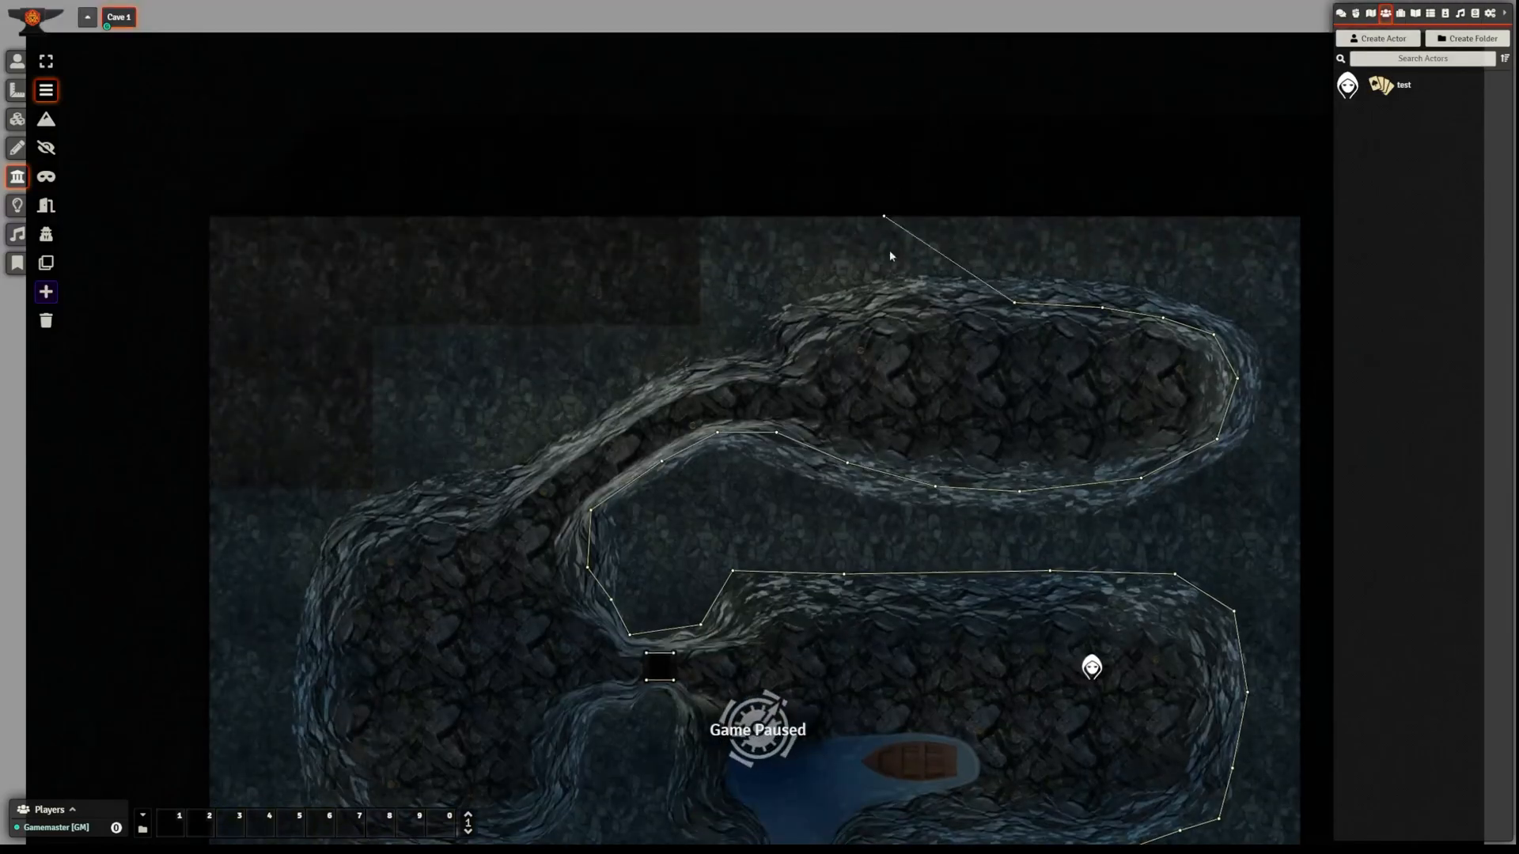
pyautogui.click(829, 319)
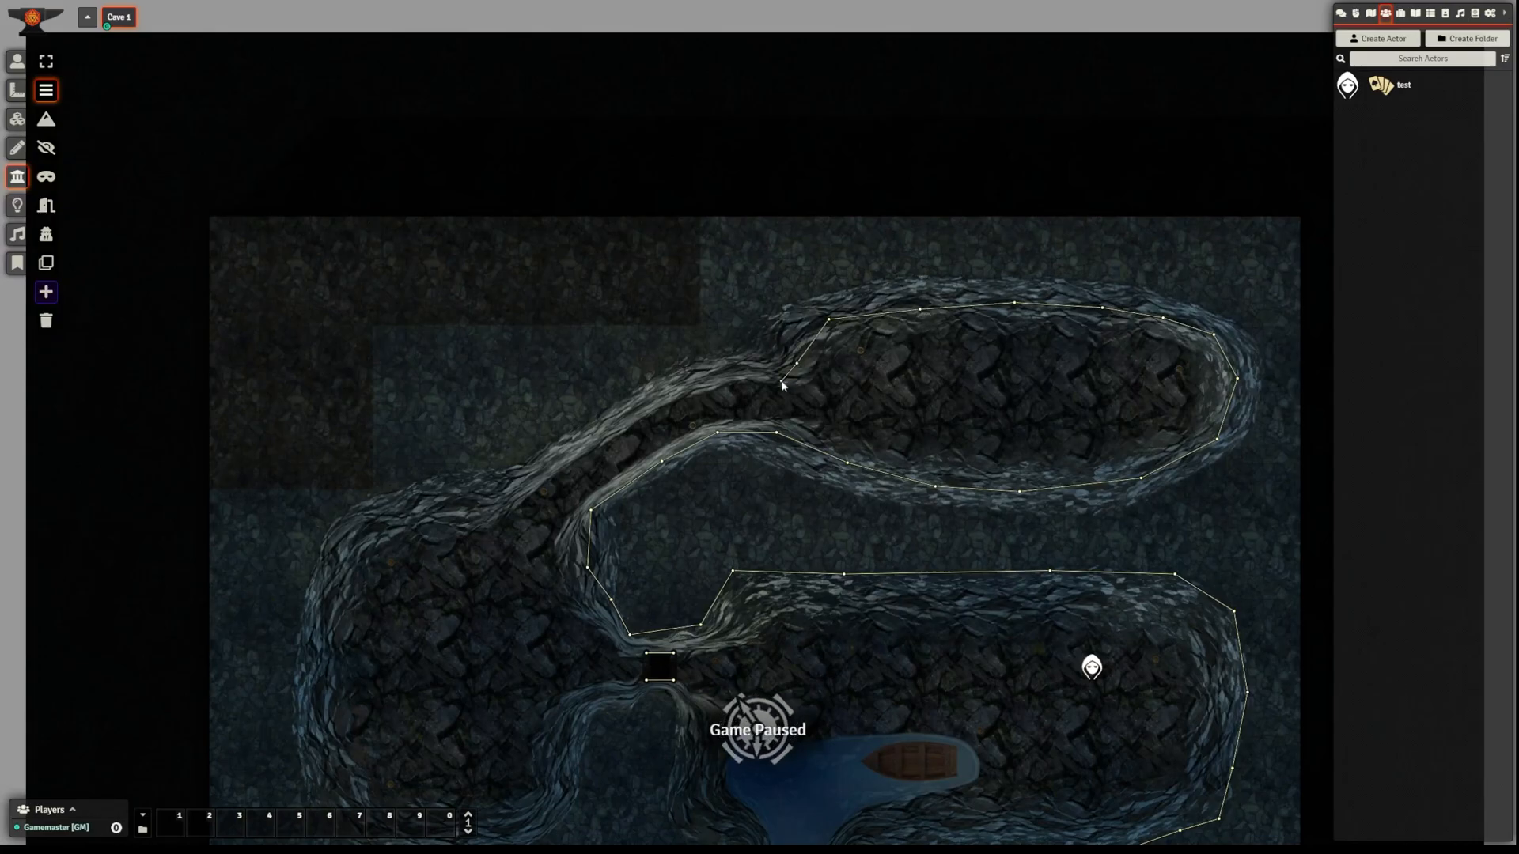
# - Trace walls along the winding tunnel's upper side and around the west cavern's northwest corner
pyautogui.click(682, 387)
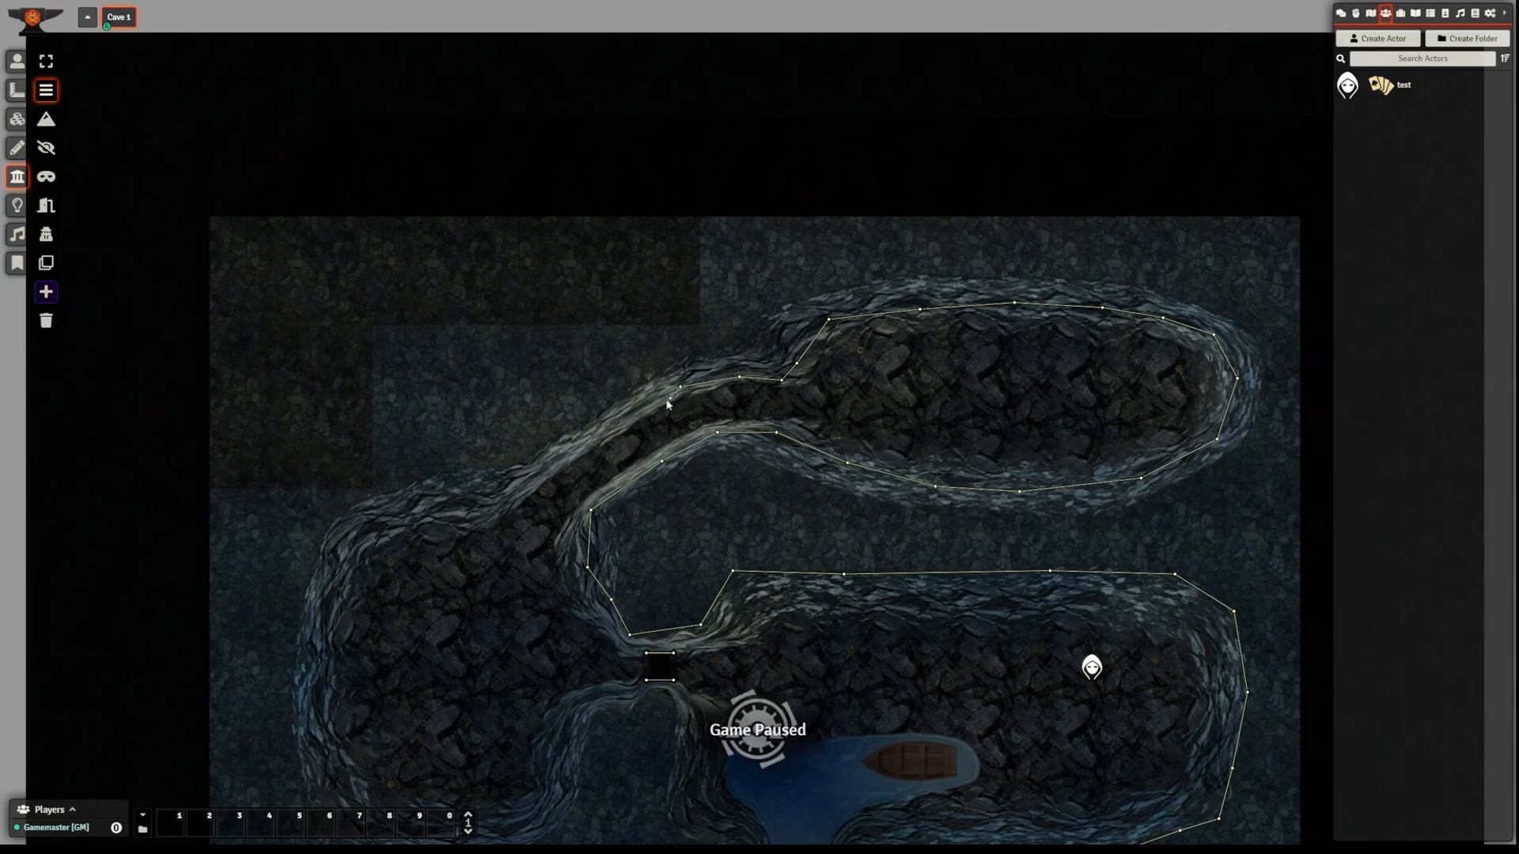
pyautogui.click(623, 424)
pyautogui.click(516, 496)
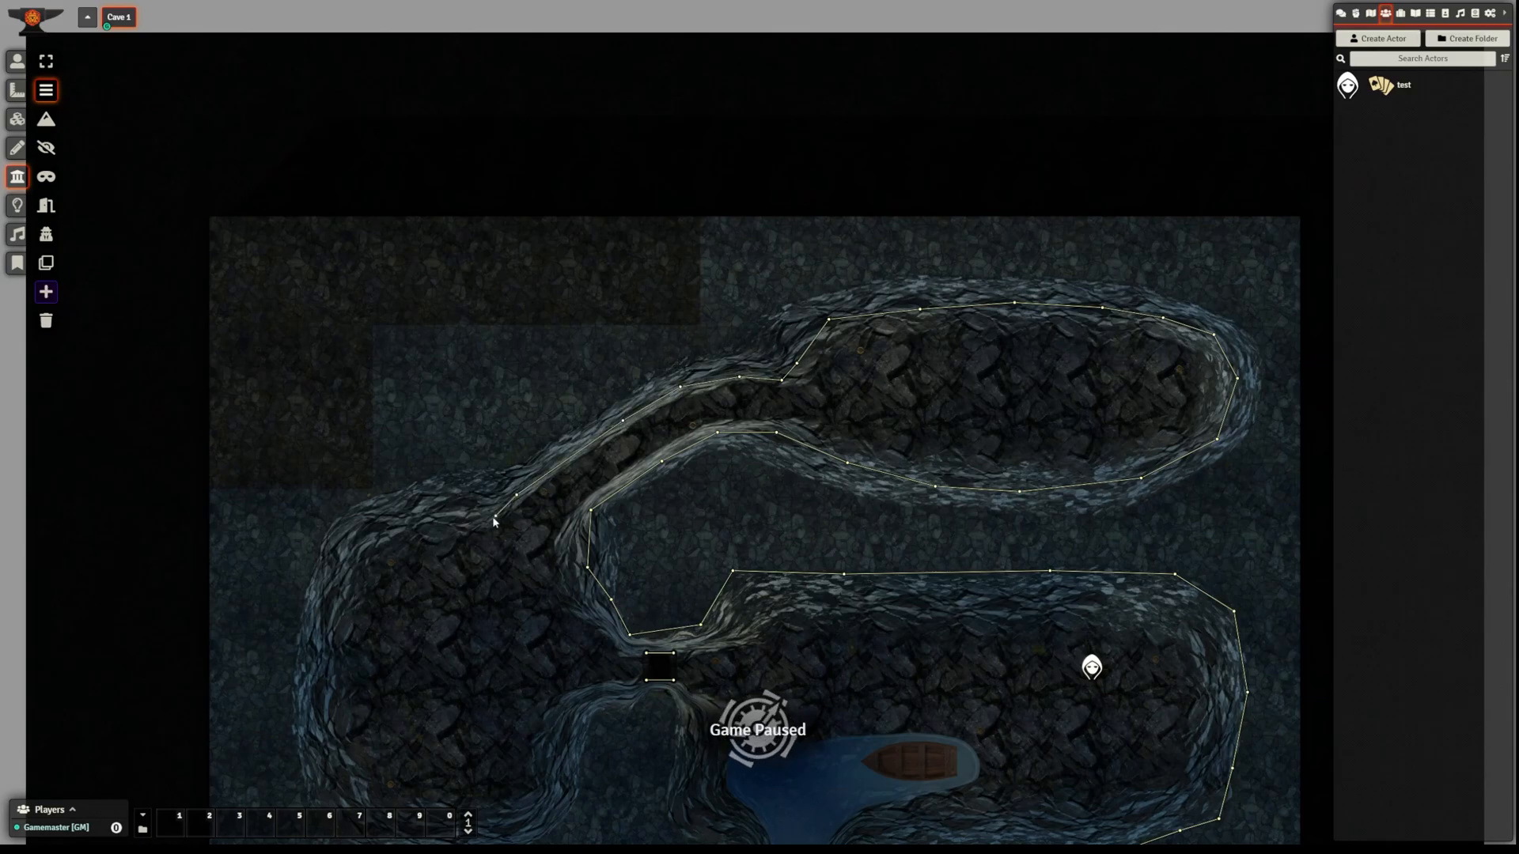
pyautogui.click(435, 519)
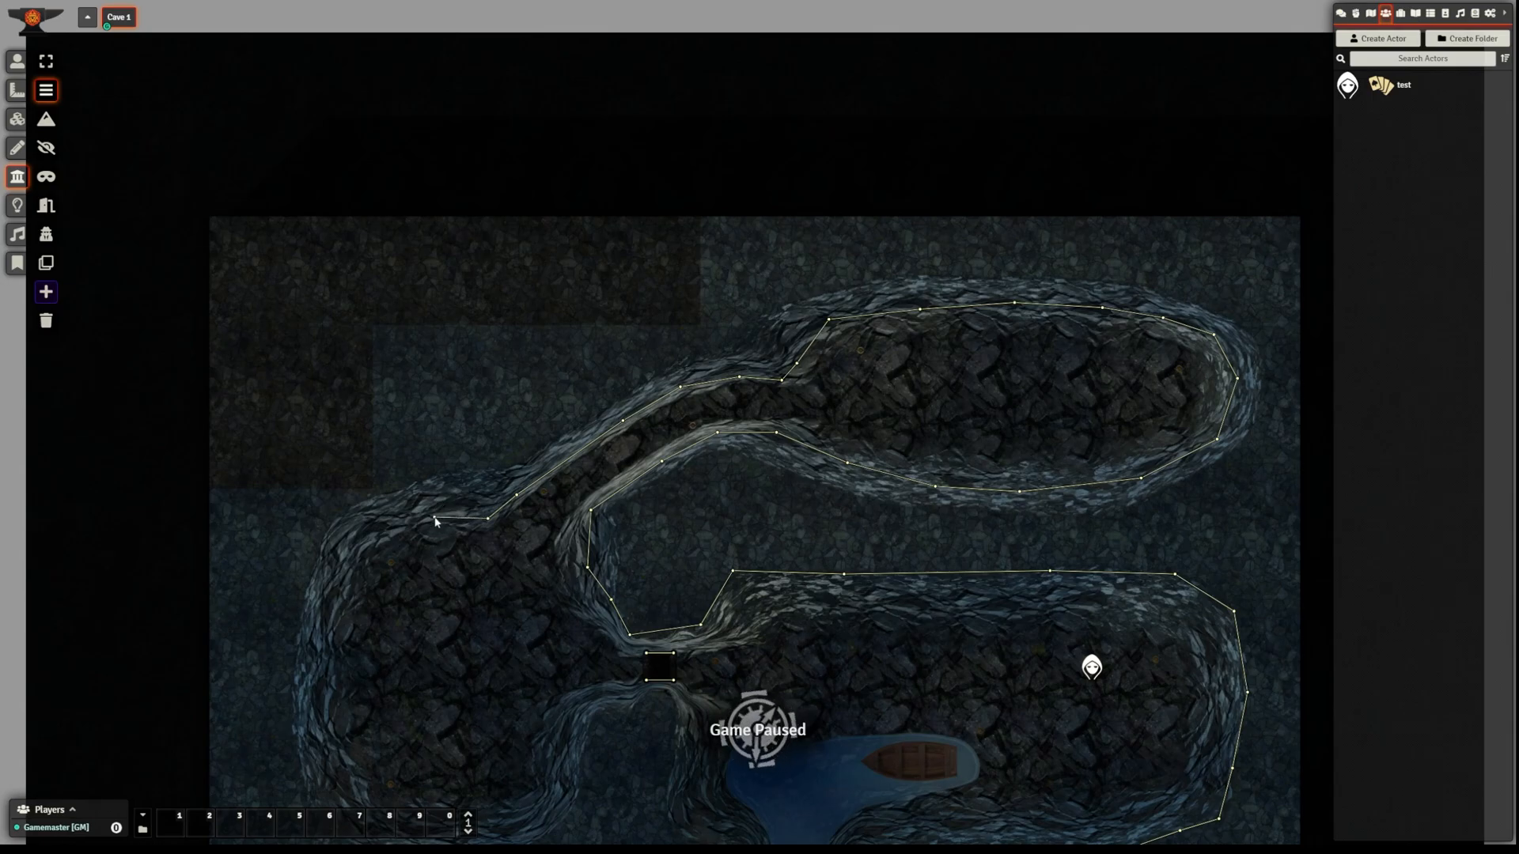
pyautogui.click(367, 536)
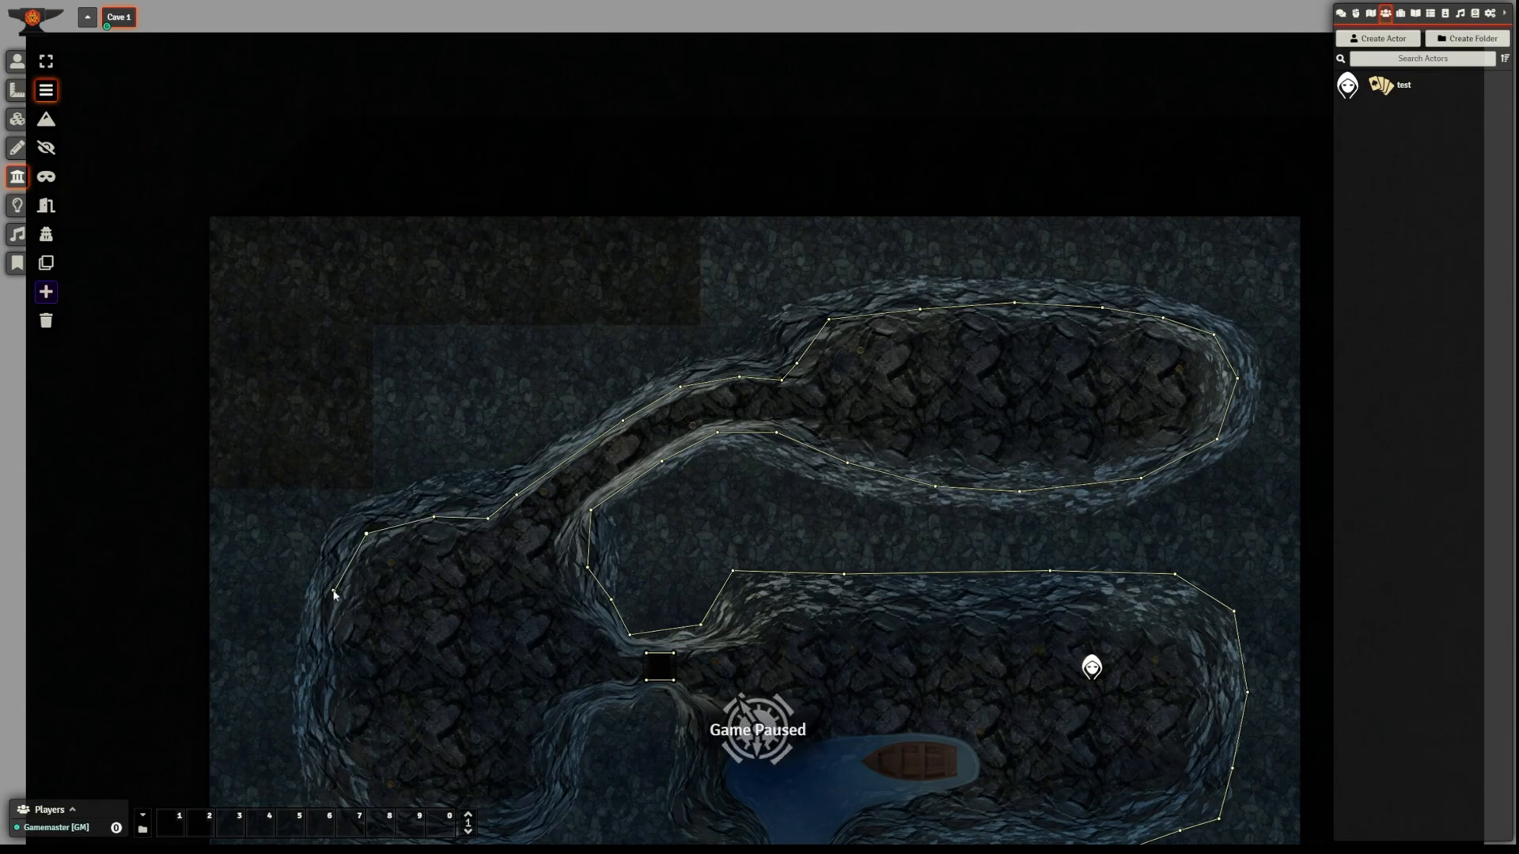
pyautogui.click(333, 591)
# - Extend the wall chain down the west cavern's west side and along its south edge to the narrow passage's lower wall
pyautogui.moveTo(333, 593); pyautogui.dragTo(462, 295, button='right')
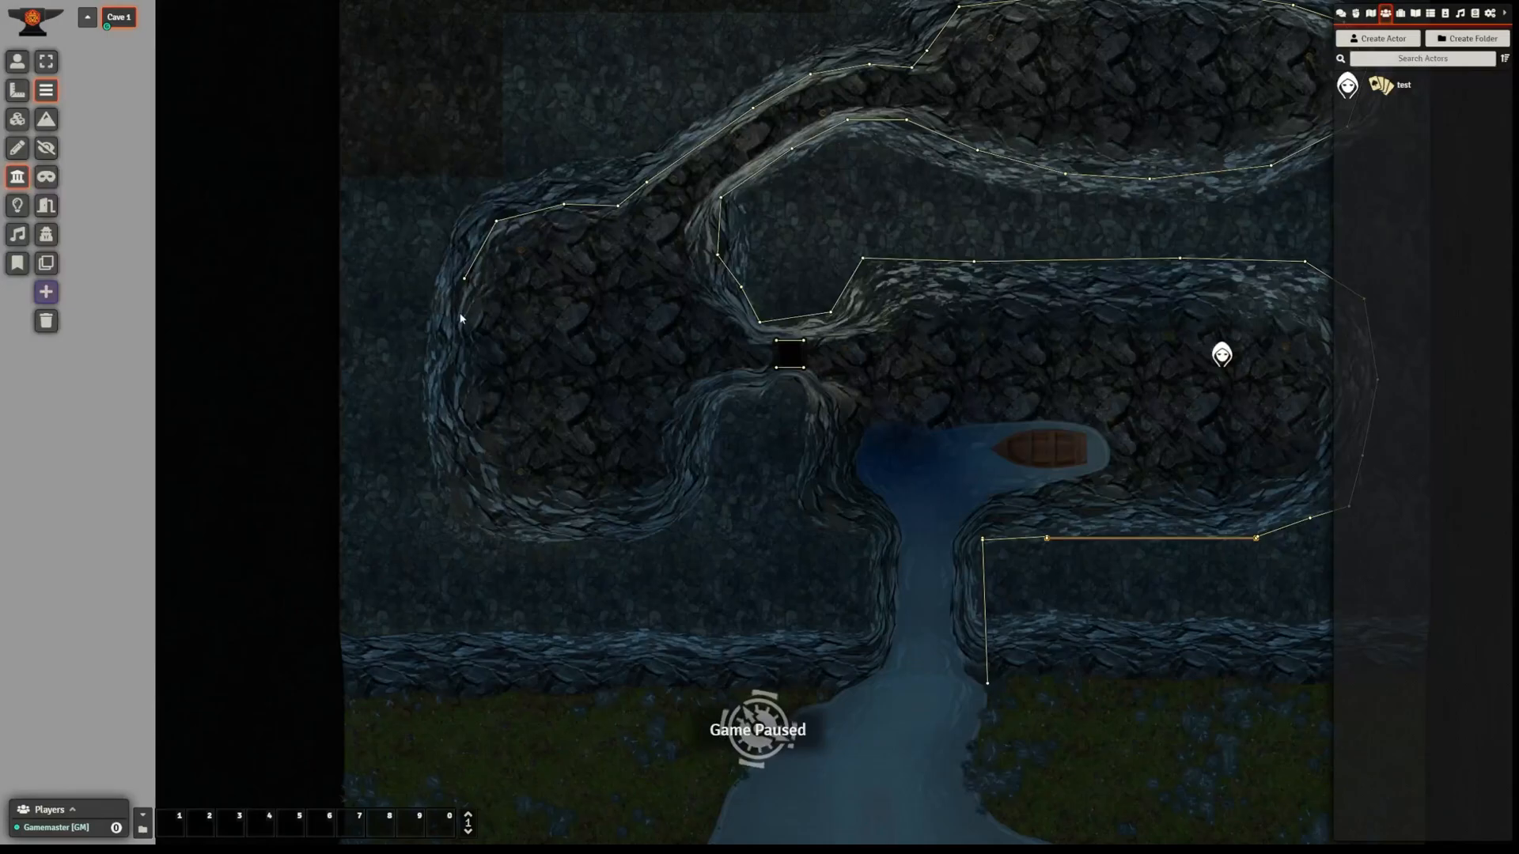
pyautogui.moveTo(465, 280)
pyautogui.mouseDown()
pyautogui.moveTo(440, 361)
pyautogui.moveTo(462, 261)
pyautogui.mouseUp()
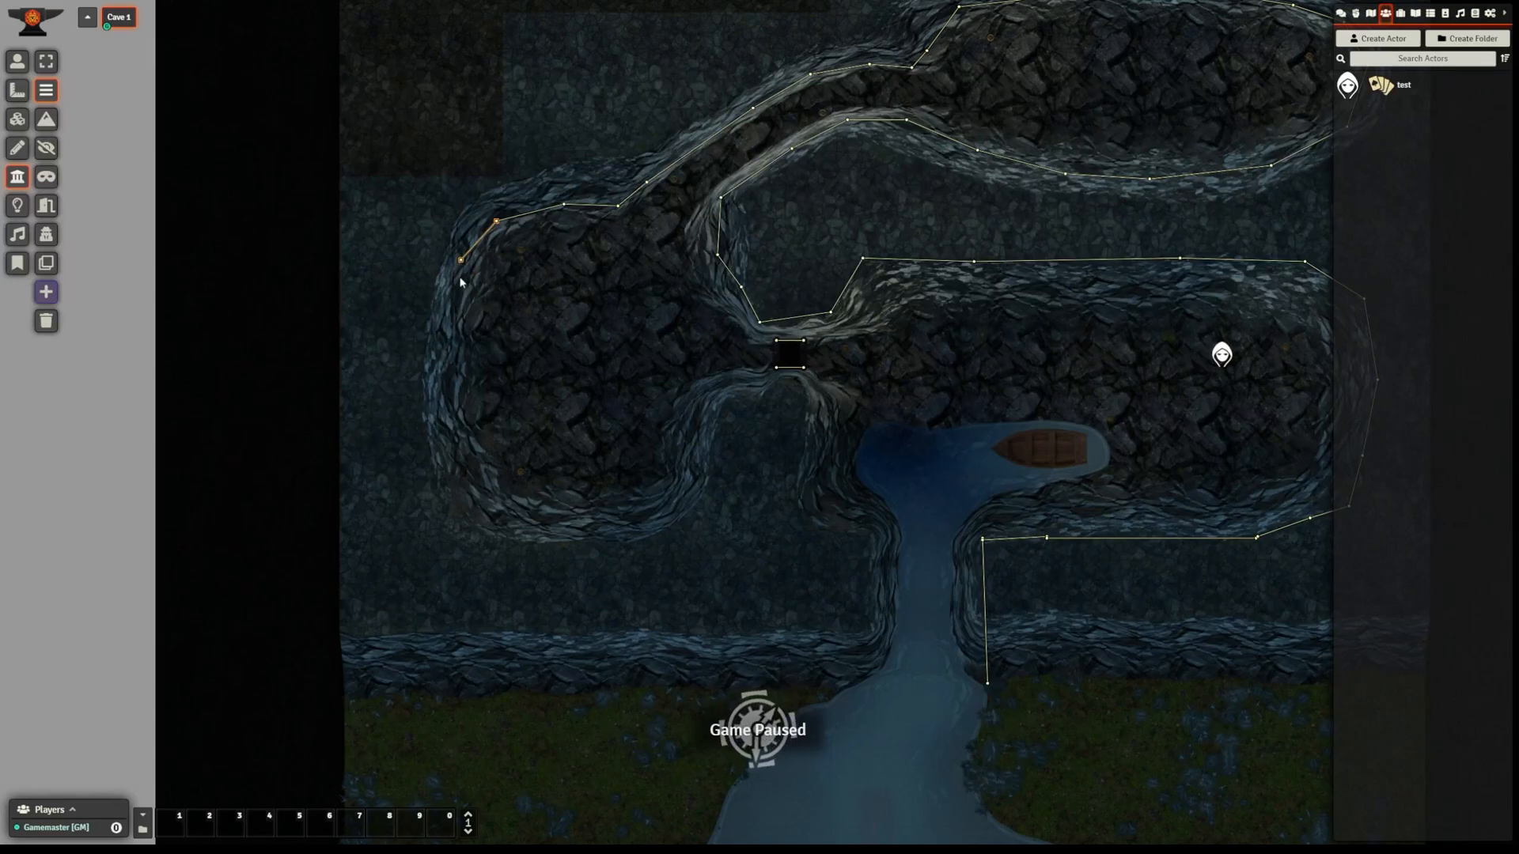
pyautogui.moveTo(445, 338); pyautogui.dragTo(440, 387)
pyautogui.click(441, 381)
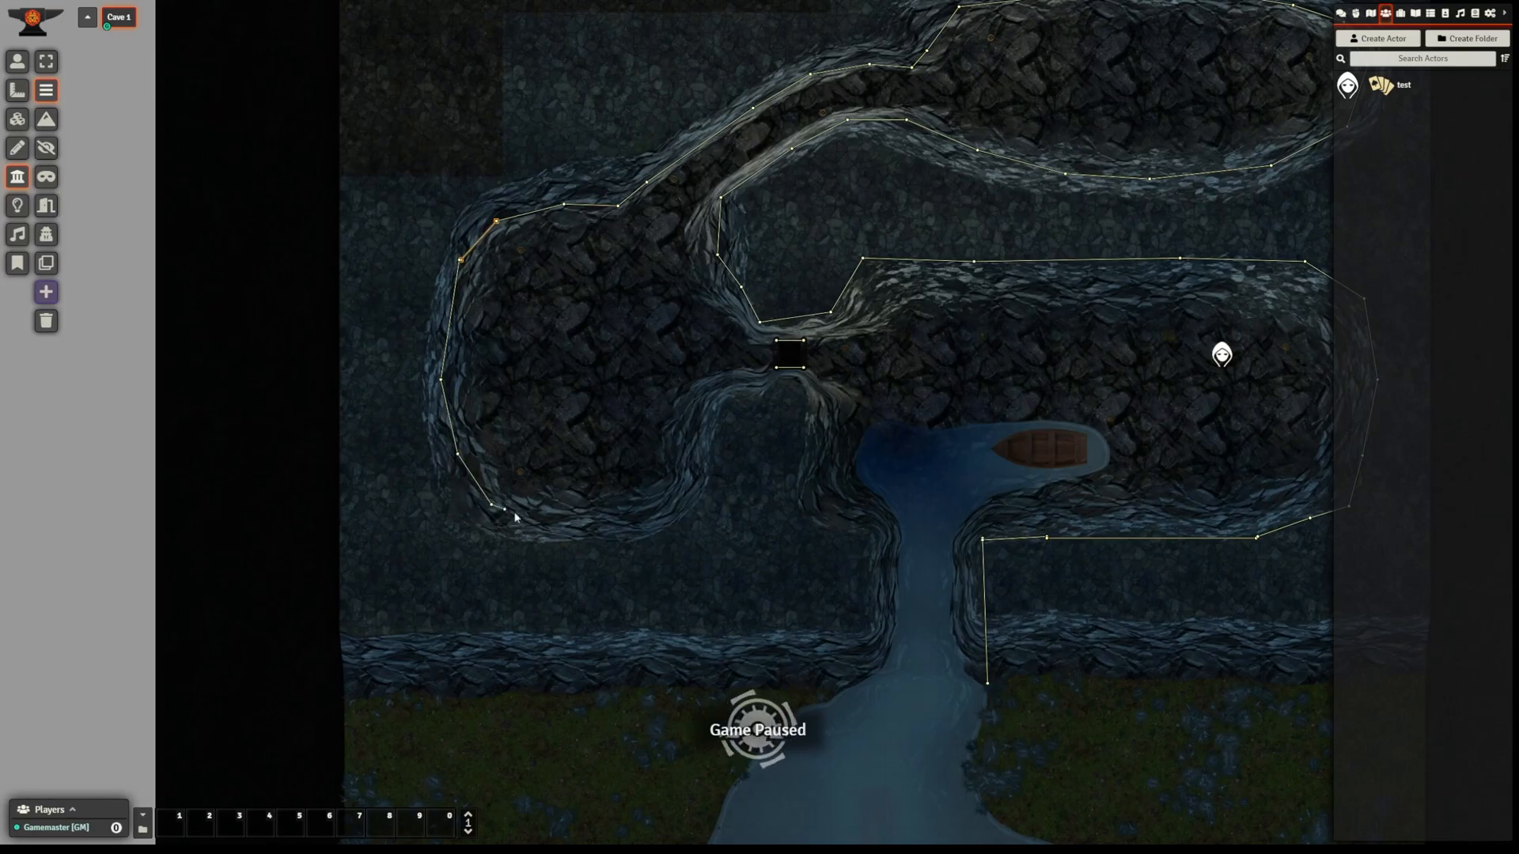
pyautogui.click(559, 528)
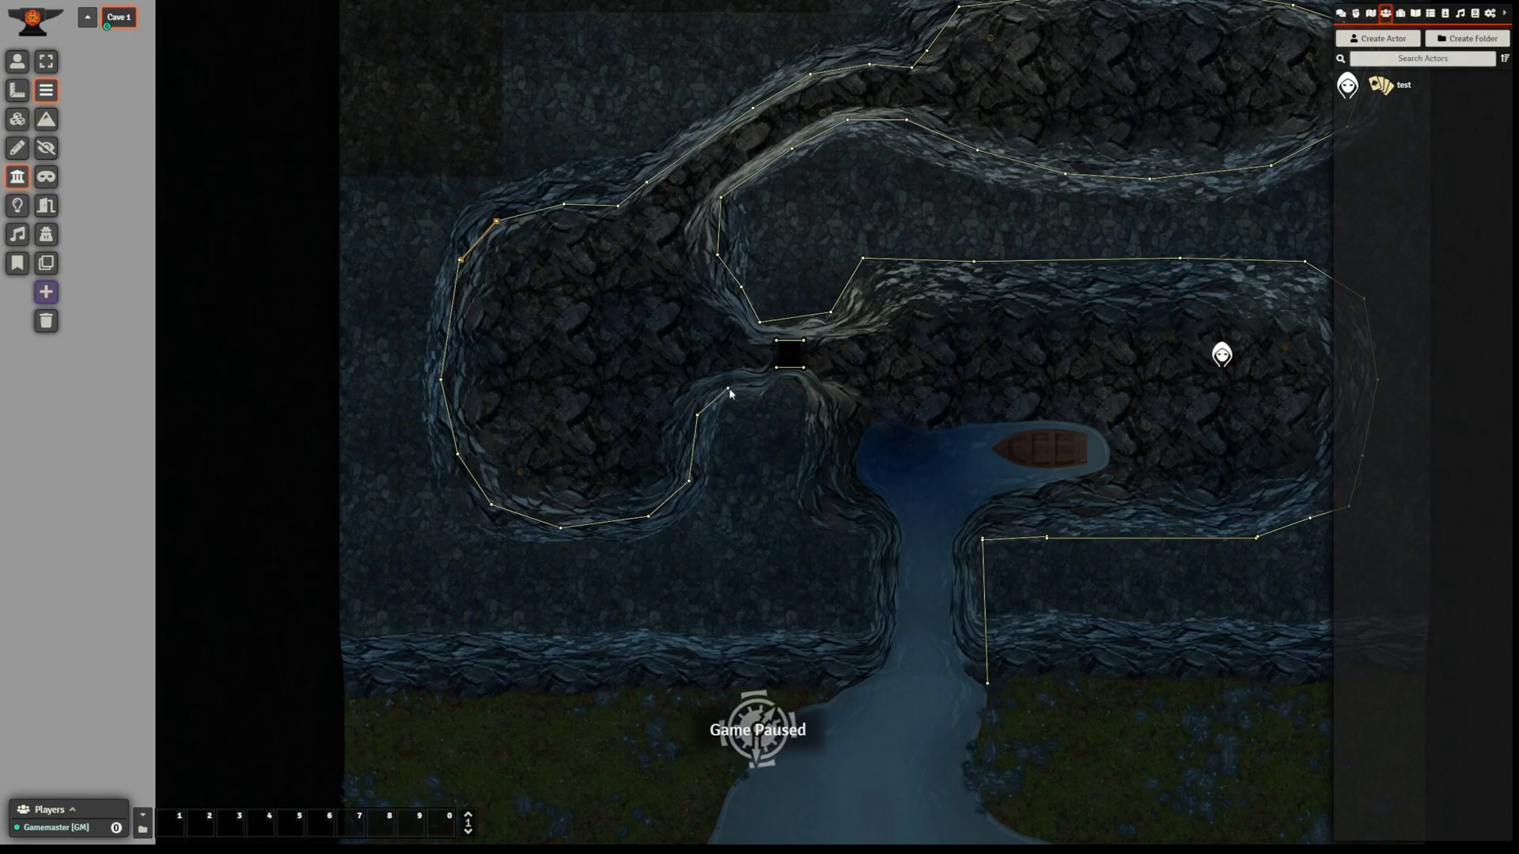
pyautogui.click(777, 370)
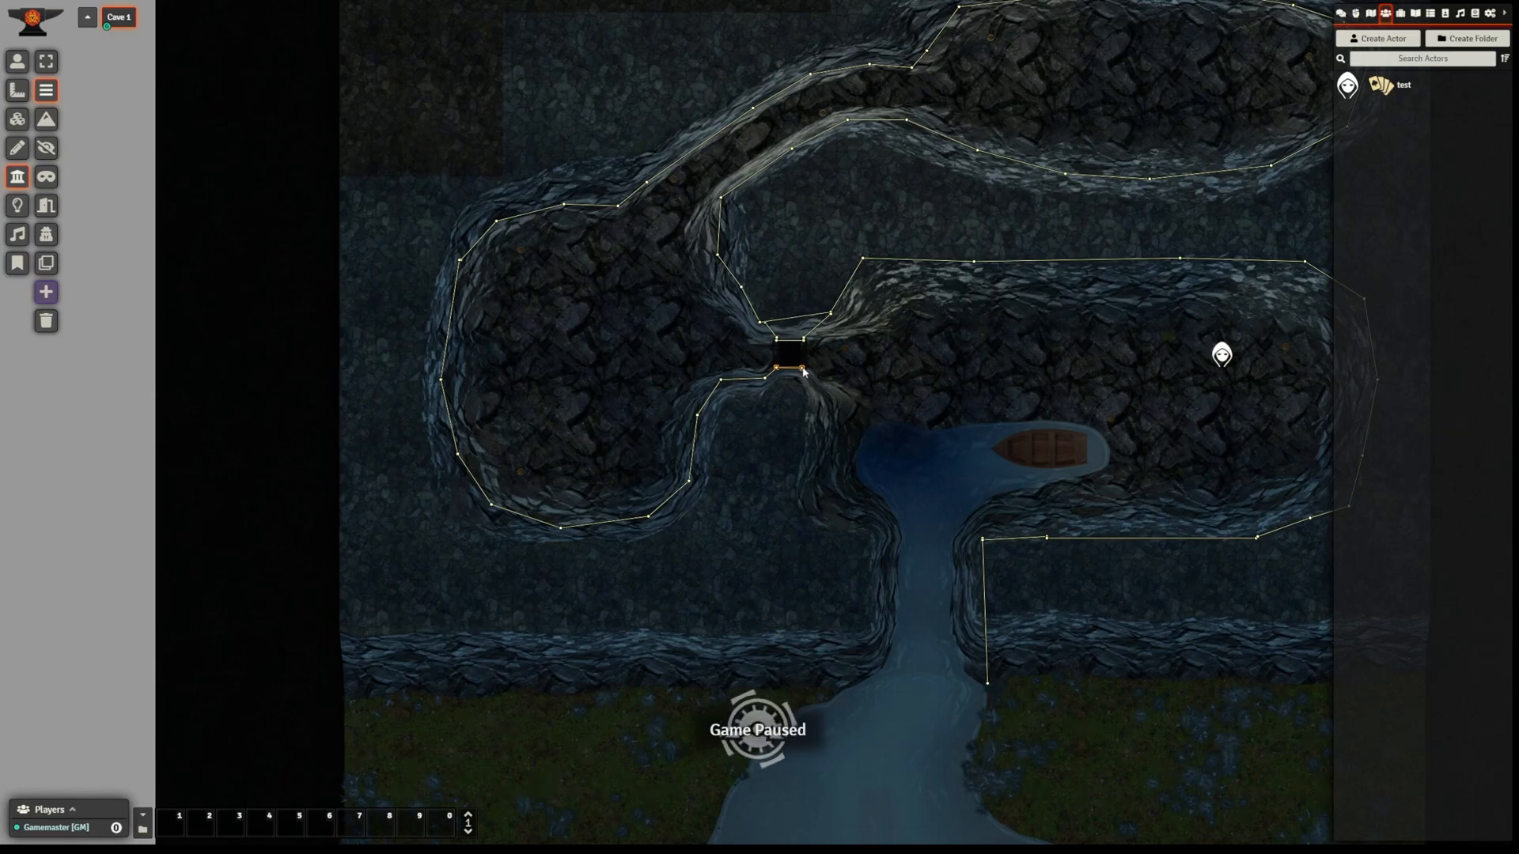
# - Trace walls from the narrow passage's southeast corner along the lower cavern's west rock edge and down the river's west bank to its mouth
pyautogui.moveTo(806, 379); pyautogui.dragTo(821, 389)
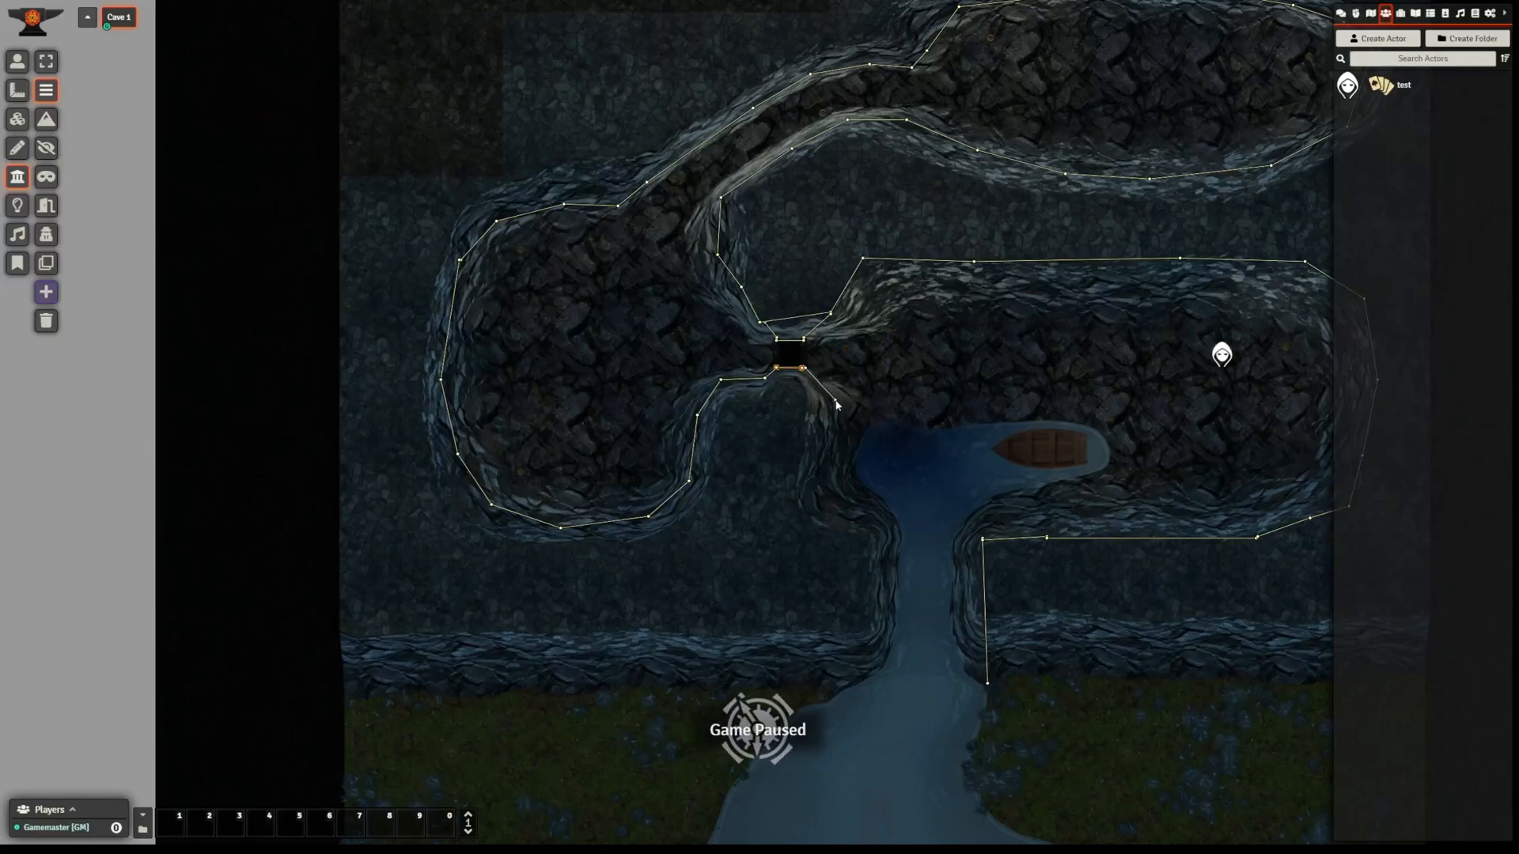
pyautogui.click(824, 479)
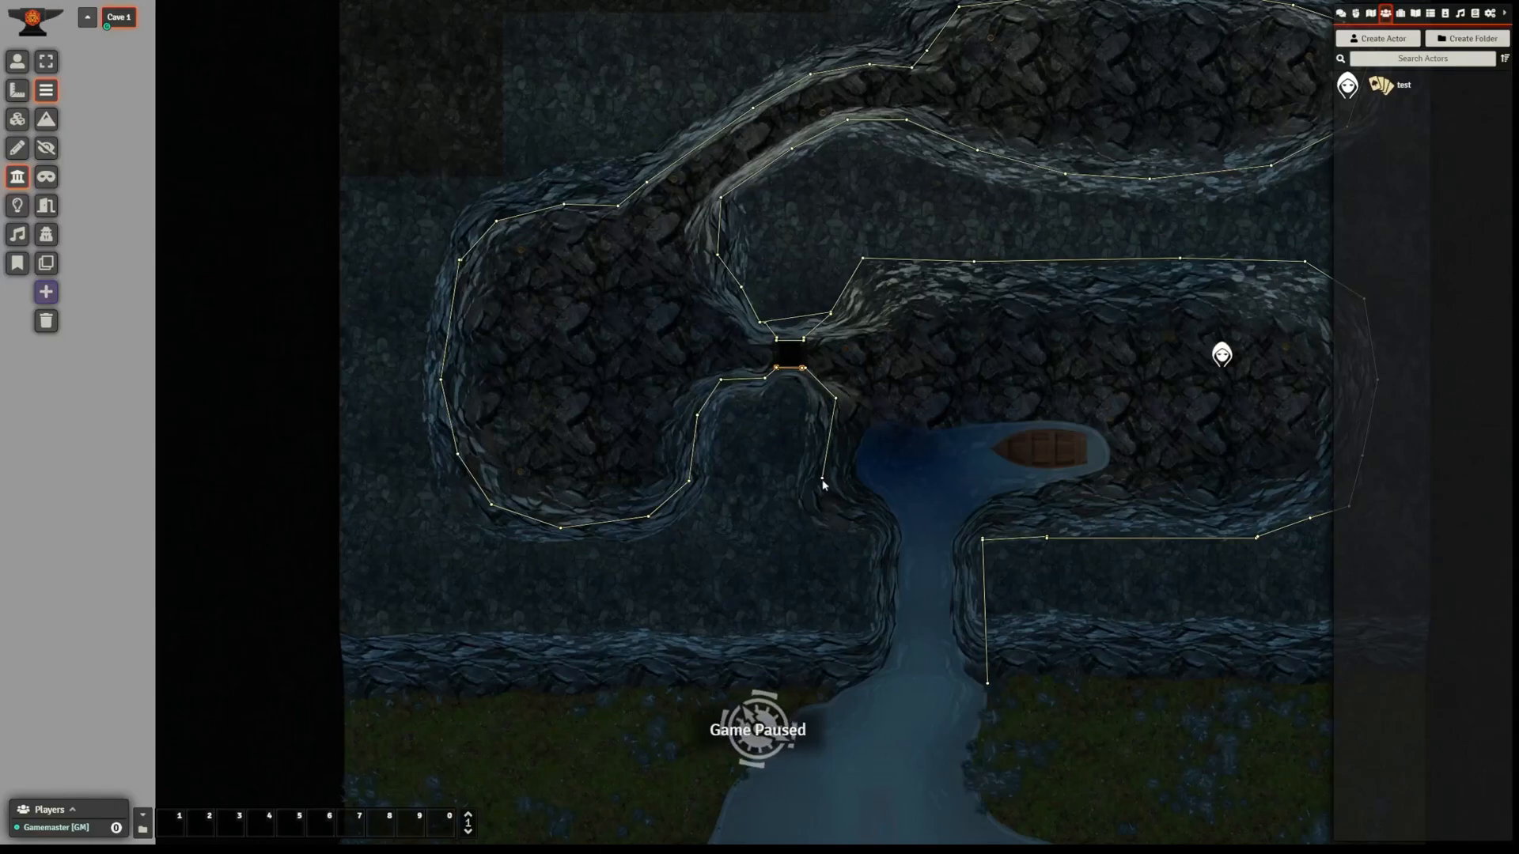
pyautogui.click(833, 501)
pyautogui.click(866, 512)
pyautogui.click(883, 515)
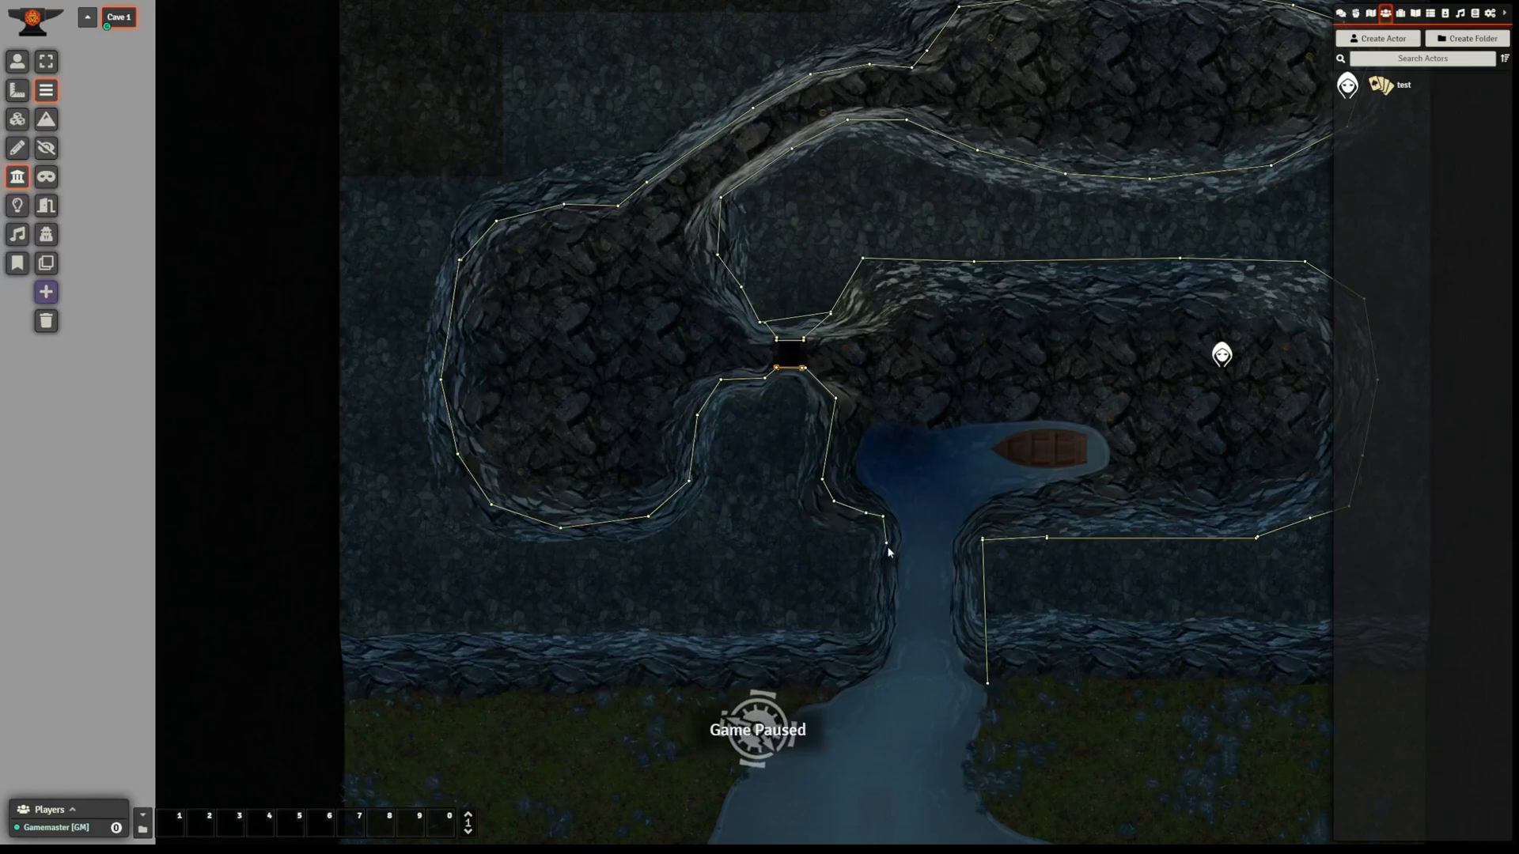
pyautogui.click(879, 631)
pyautogui.click(866, 658)
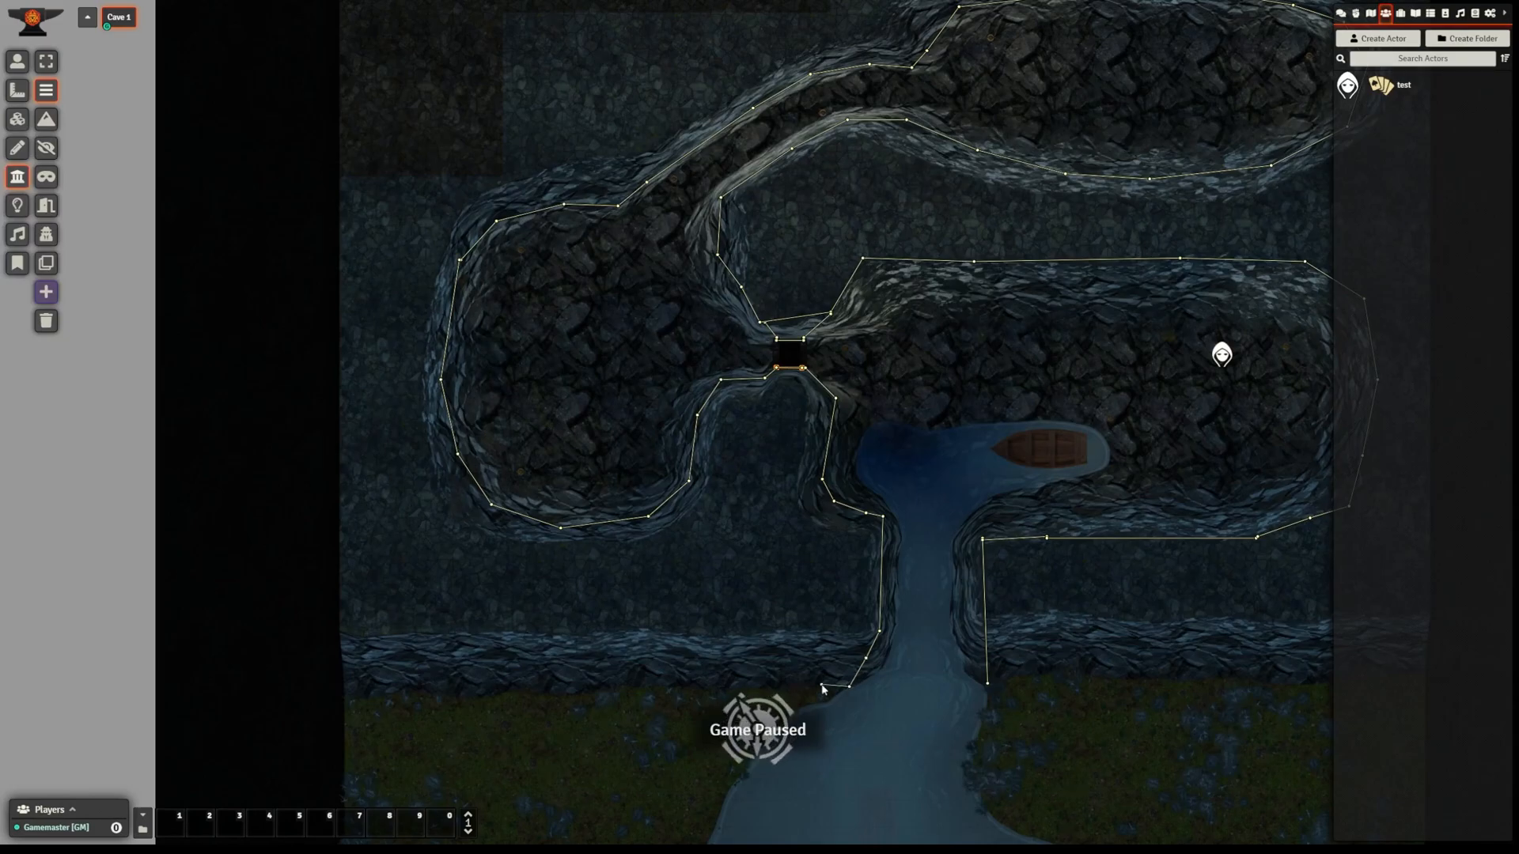
pyautogui.click(848, 687)
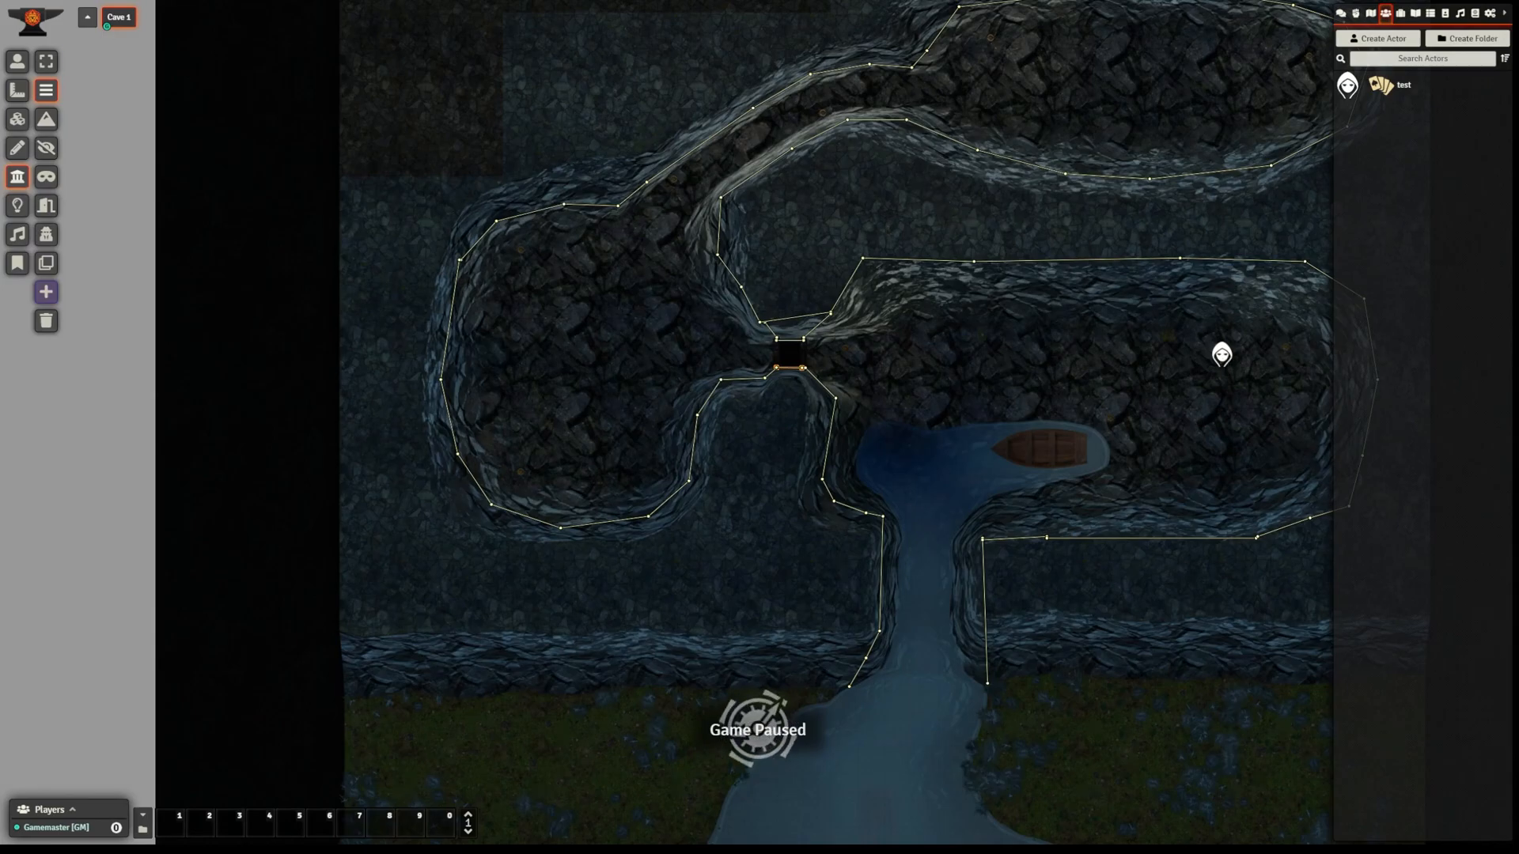
# - Check the token's line of sight in the lower cavern against the new walls and review the placement of the light sources
pyautogui.click(18, 61)
pyautogui.click(1216, 360)
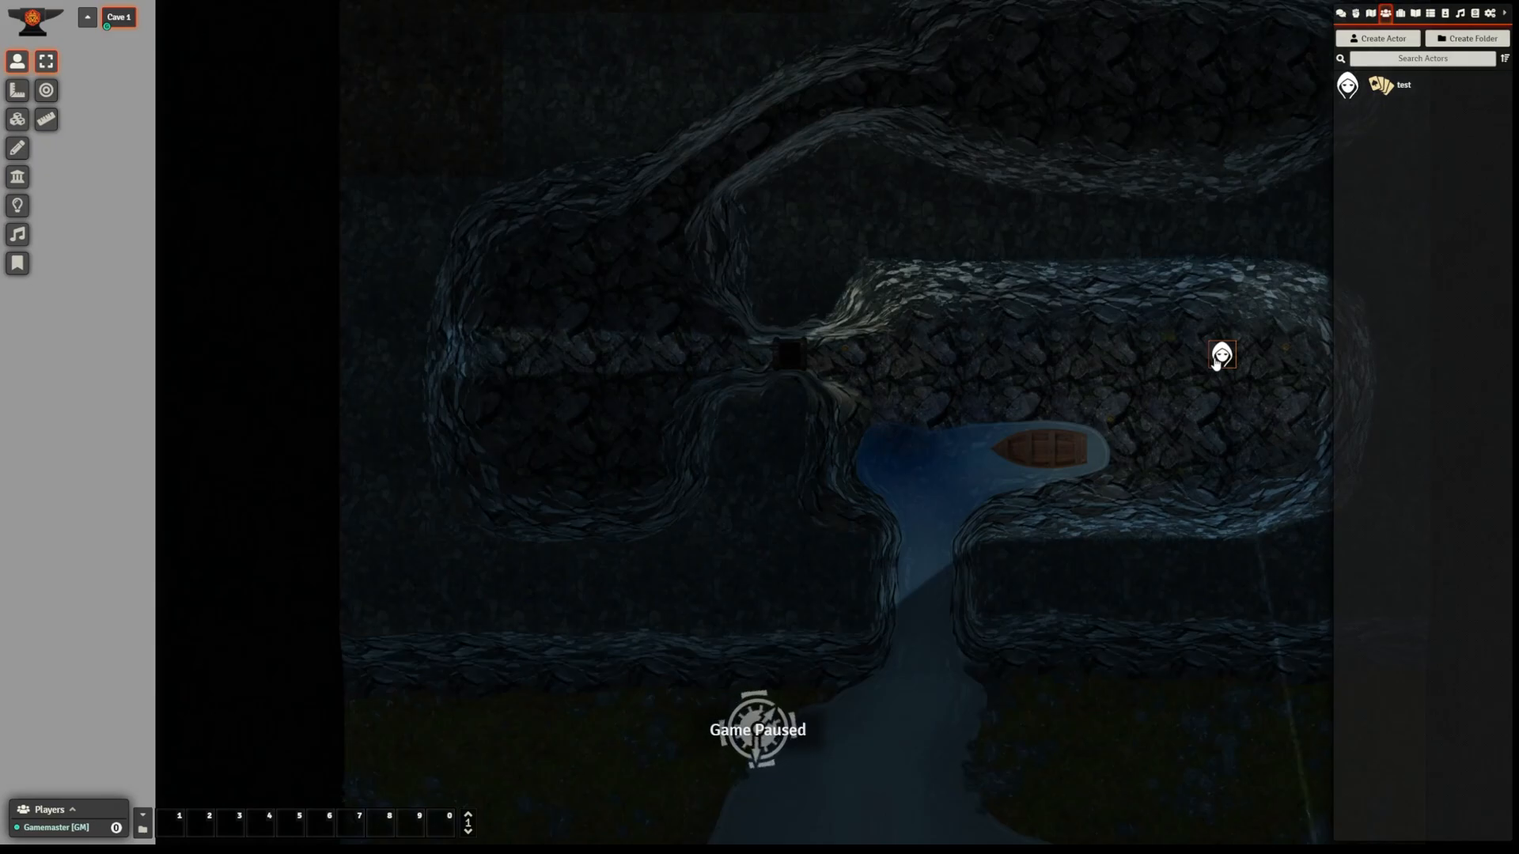
pyautogui.moveTo(946, 383); pyautogui.dragTo(583, 376, button='right')
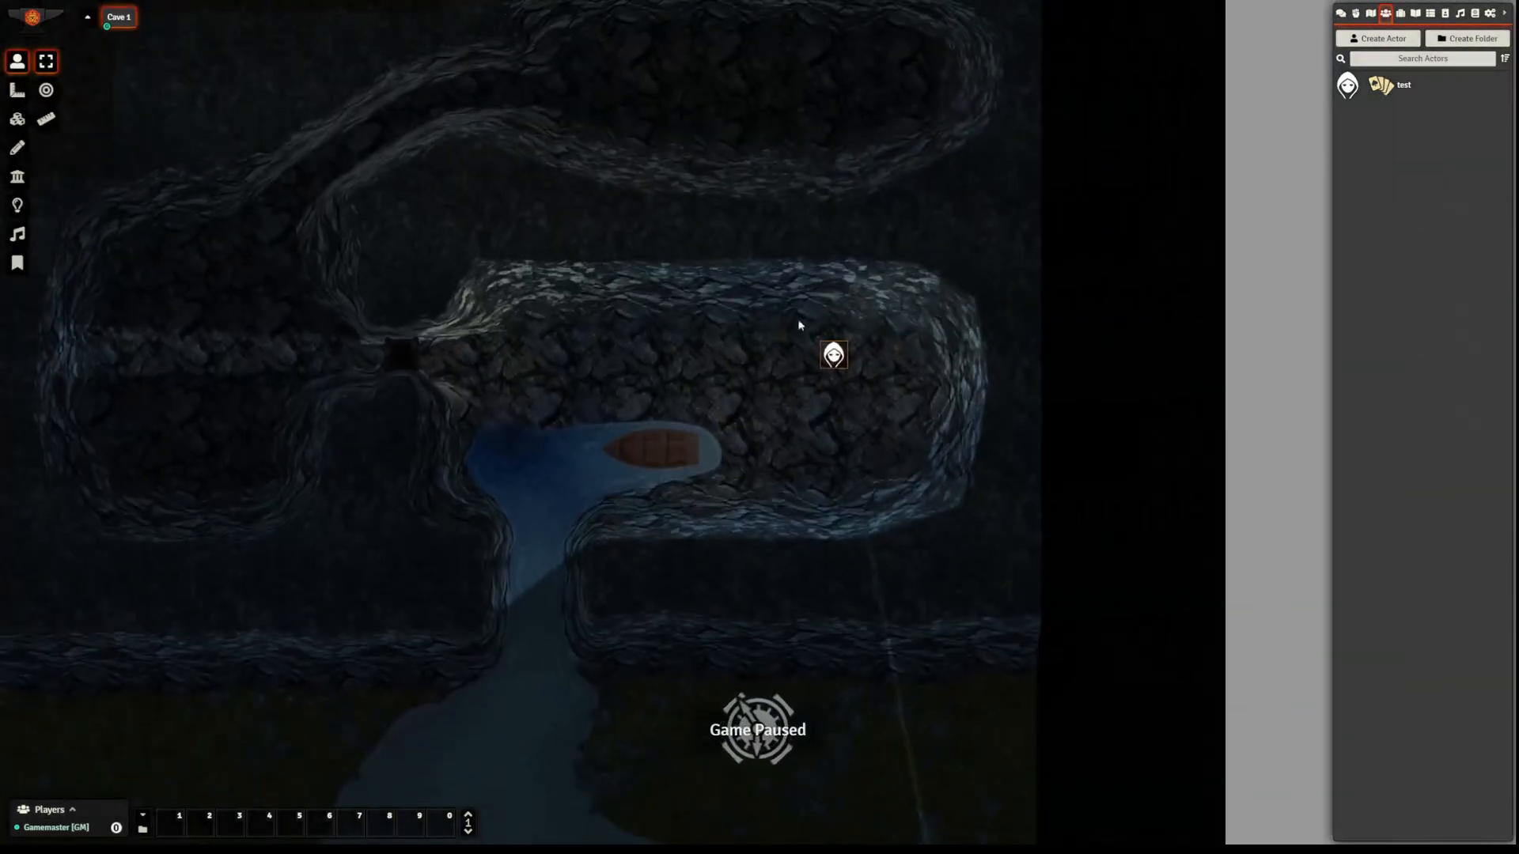
pyautogui.click(18, 206)
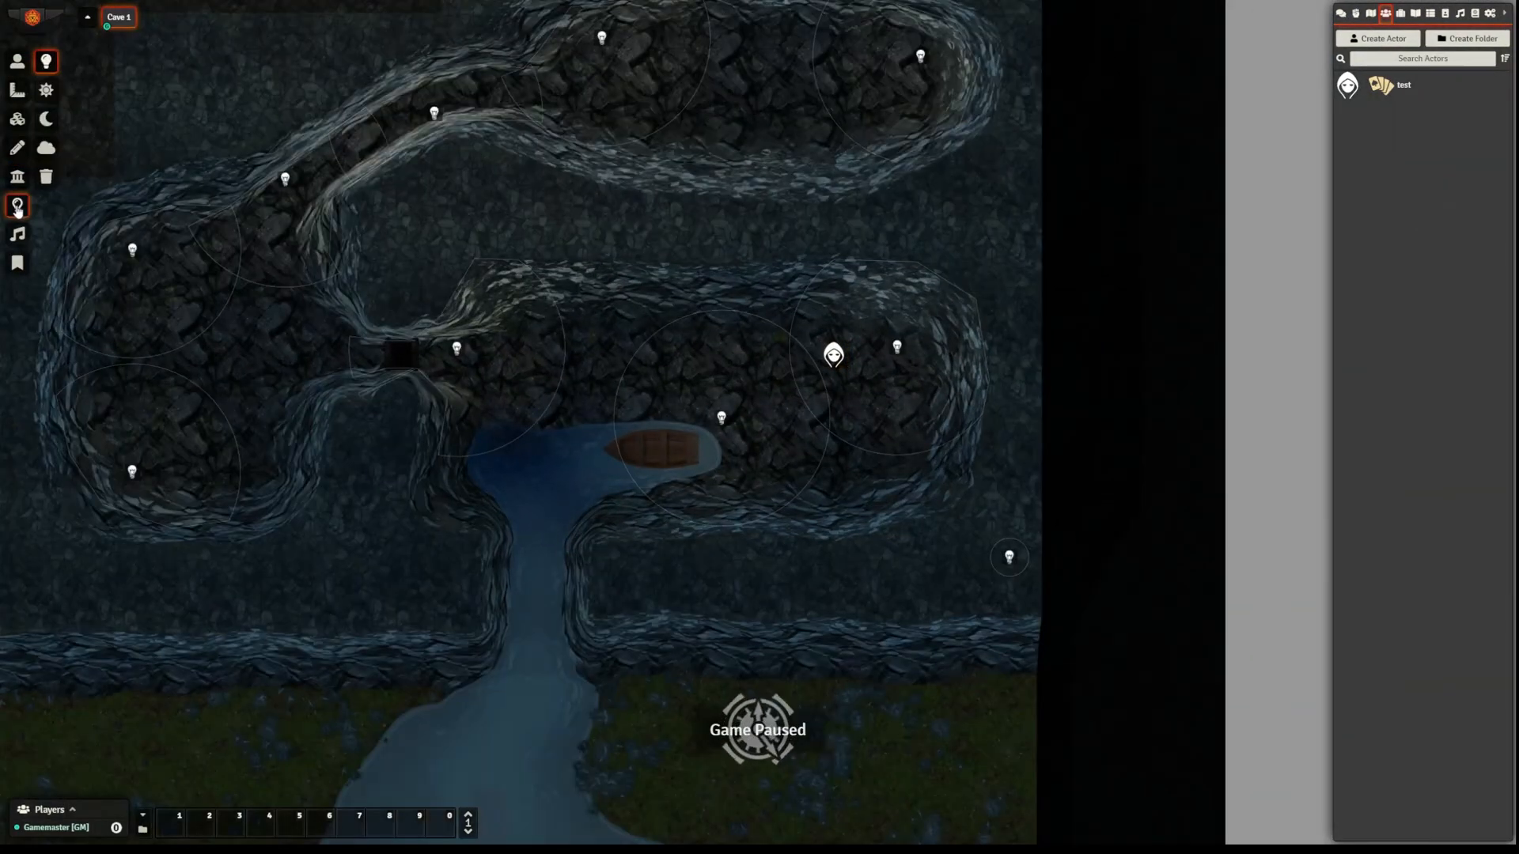
pyautogui.click(19, 64)
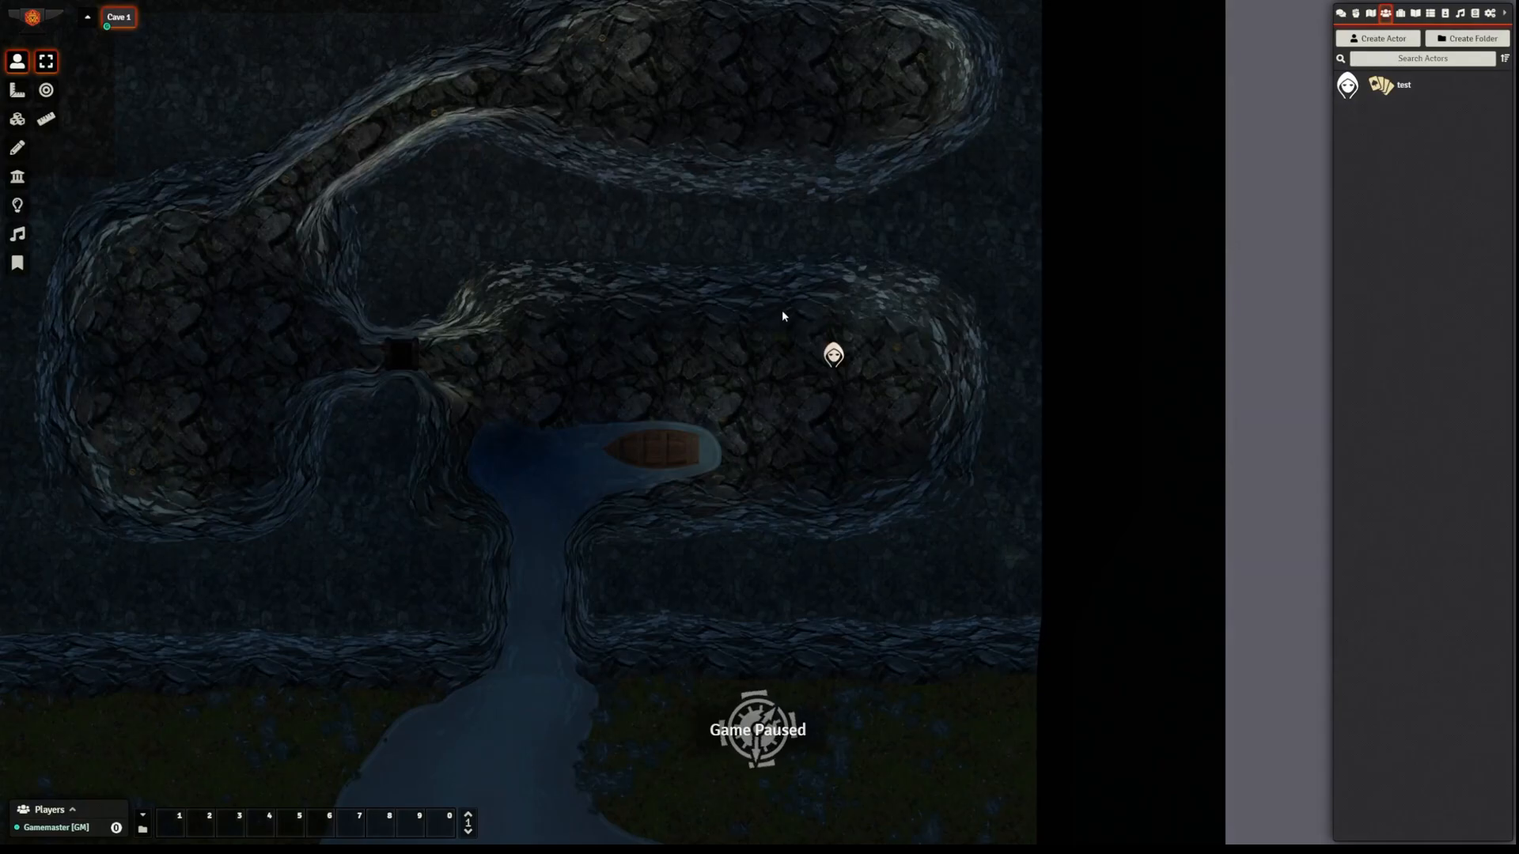
pyautogui.click(835, 357)
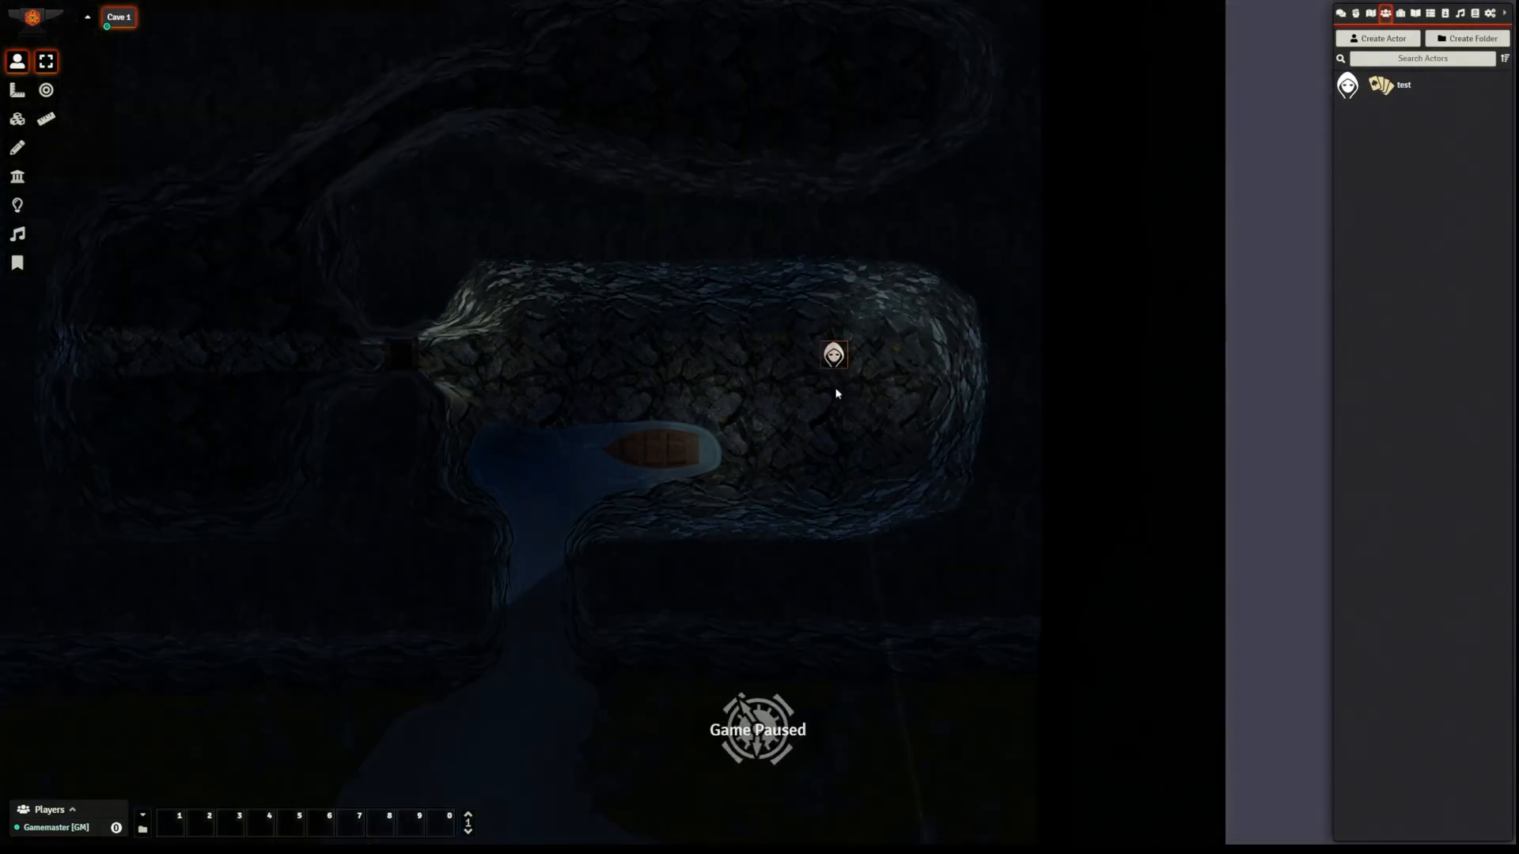
# - Test the token's vision by moving it west to the narrow passage, then back to the cavern floor east of the boat
pyautogui.moveTo(834, 356); pyautogui.dragTo(486, 357)
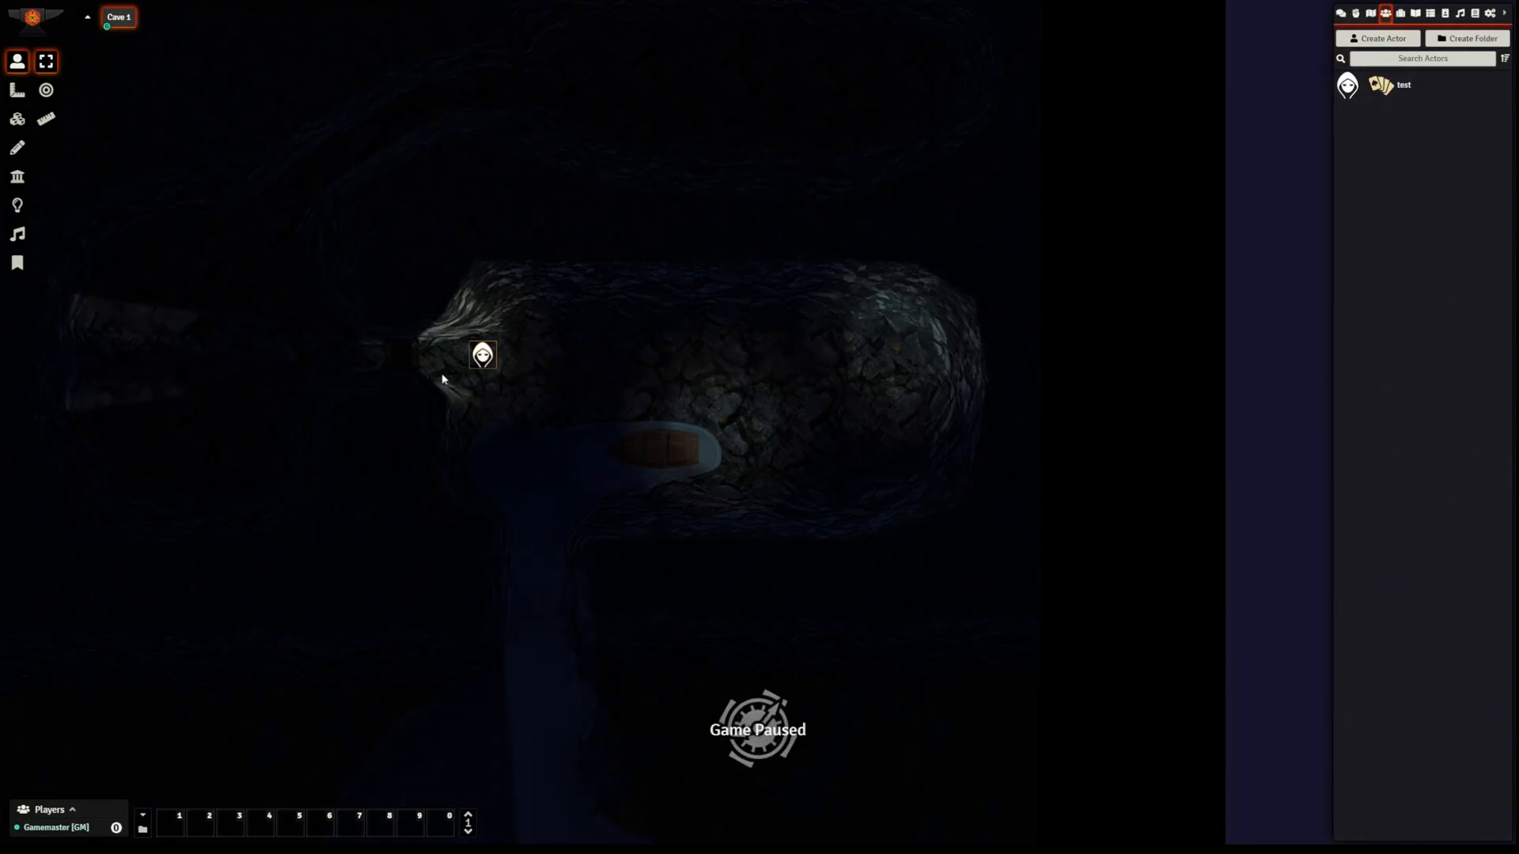
pyautogui.moveTo(395, 366); pyautogui.dragTo(634, 371, button='right')
pyautogui.moveTo(549, 393); pyautogui.dragTo(749, 402, button='right')
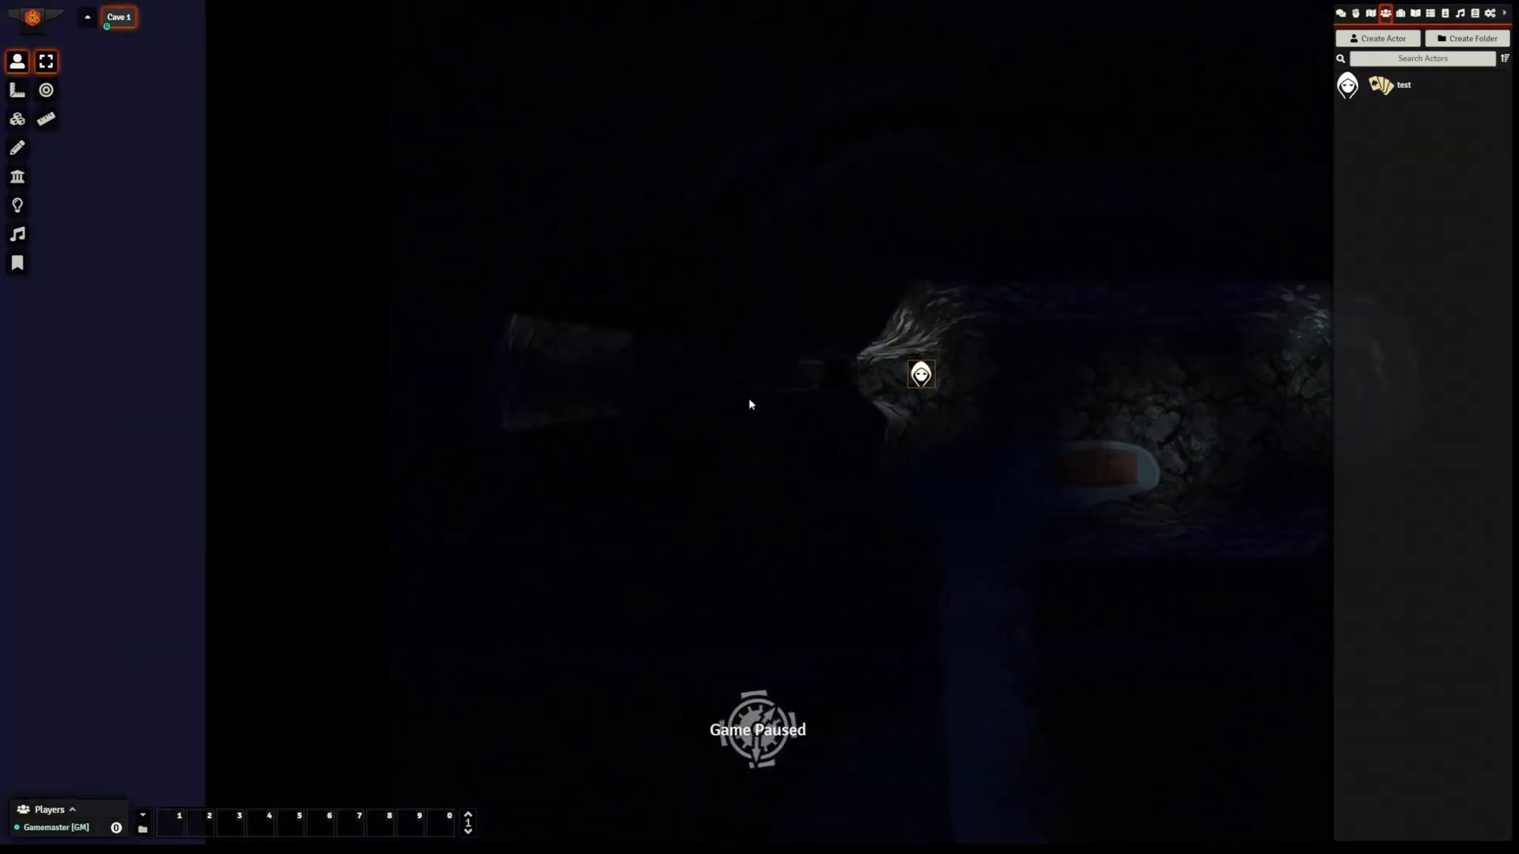
pyautogui.moveTo(922, 378); pyautogui.dragTo(962, 393)
pyautogui.moveTo(1021, 393); pyautogui.dragTo(830, 393, button='right')
pyautogui.moveTo(756, 403); pyautogui.dragTo(1031, 414)
pyautogui.moveTo(1078, 473); pyautogui.dragTo(1079, 473)
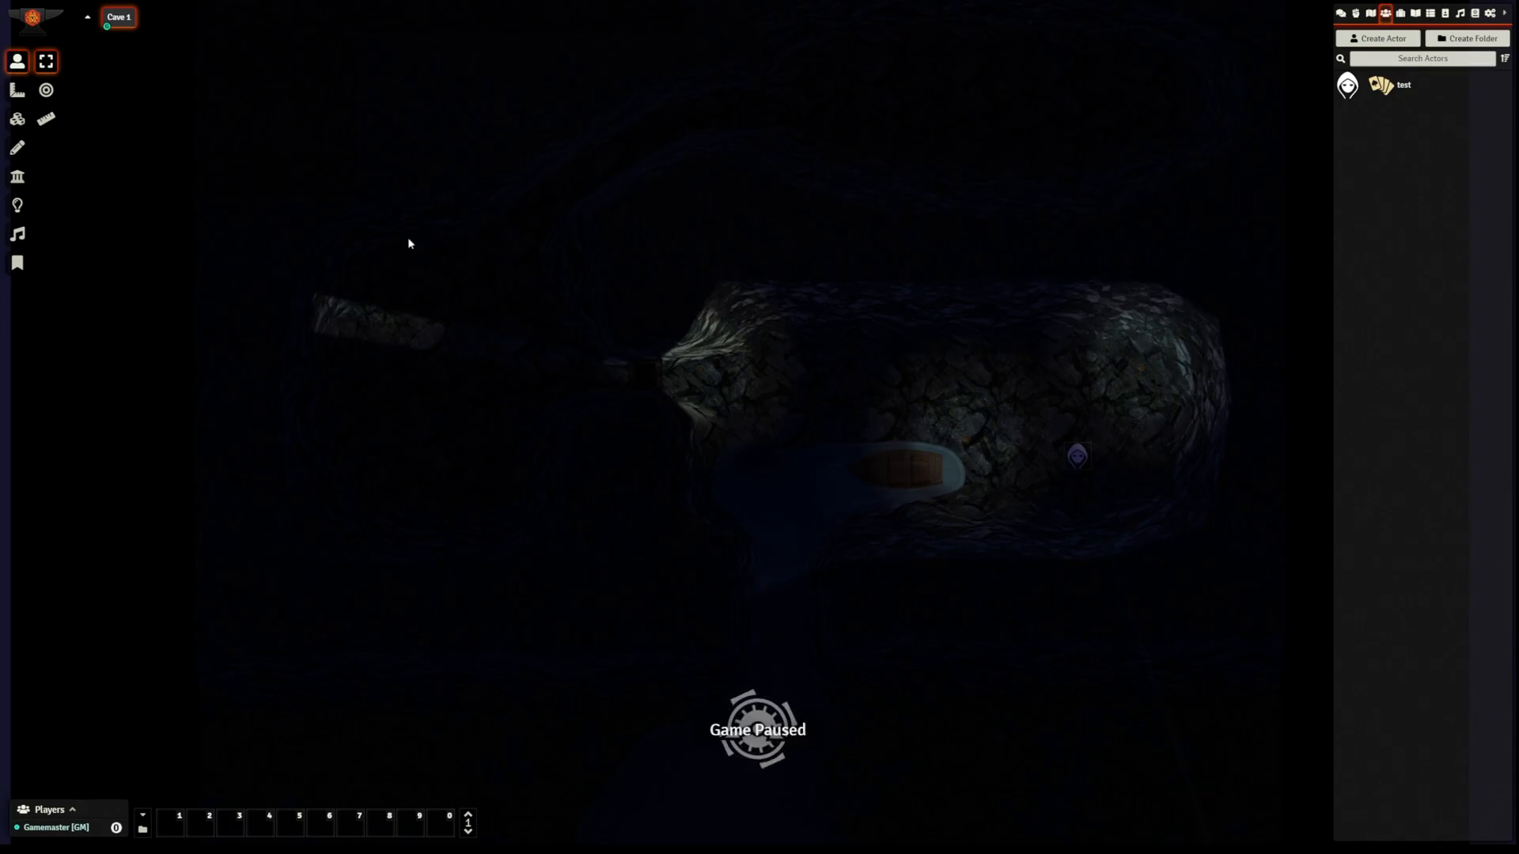
# - Display the wall layer and review the wall outline around the whole cave
pyautogui.click(17, 177)
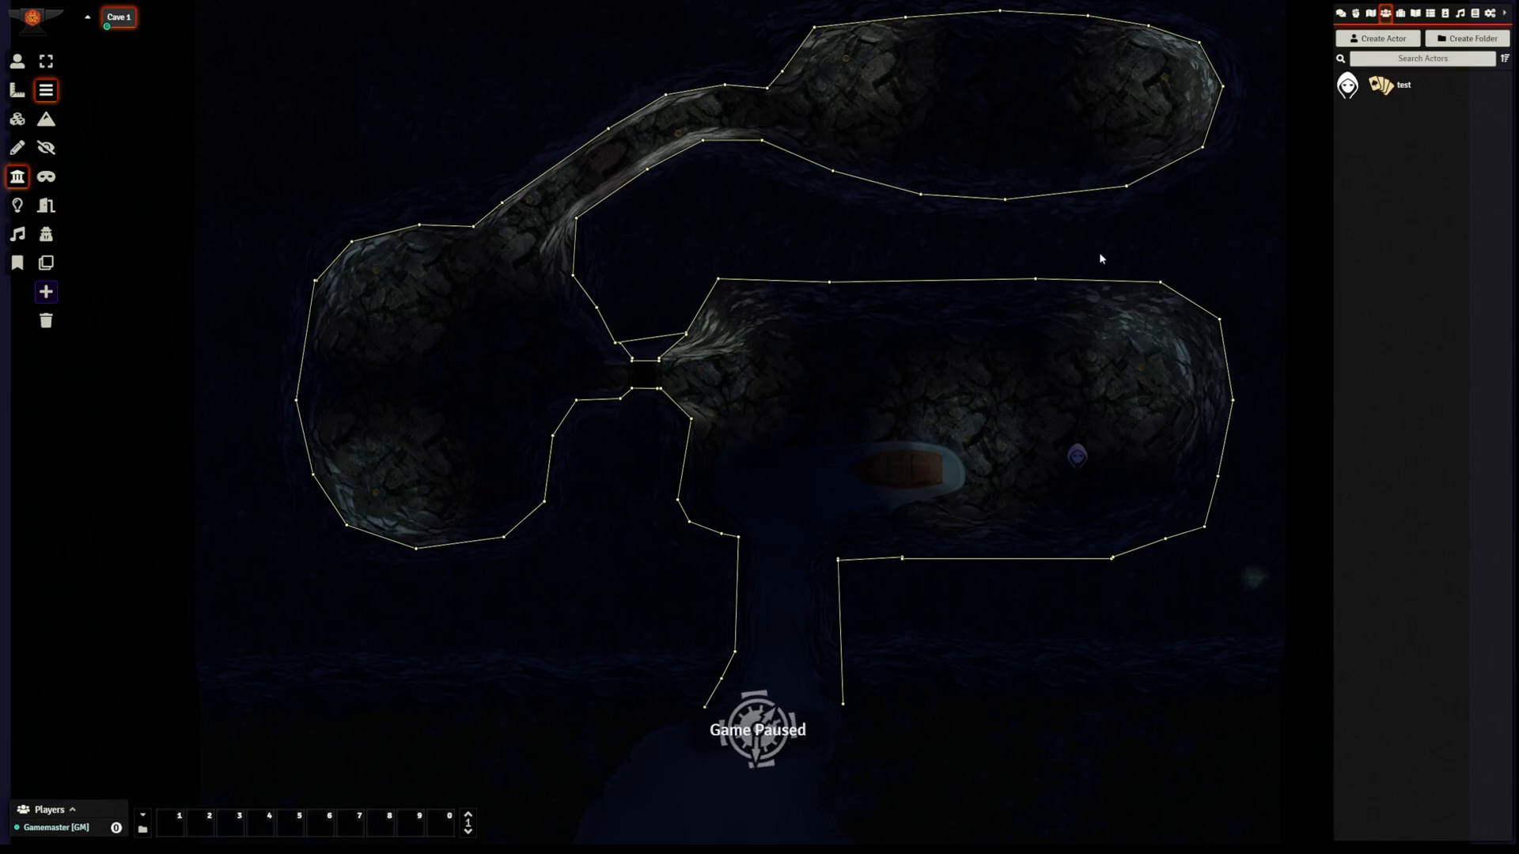
pyautogui.scroll(-1, 994, 349)
pyautogui.scroll(-3, 994, 351)
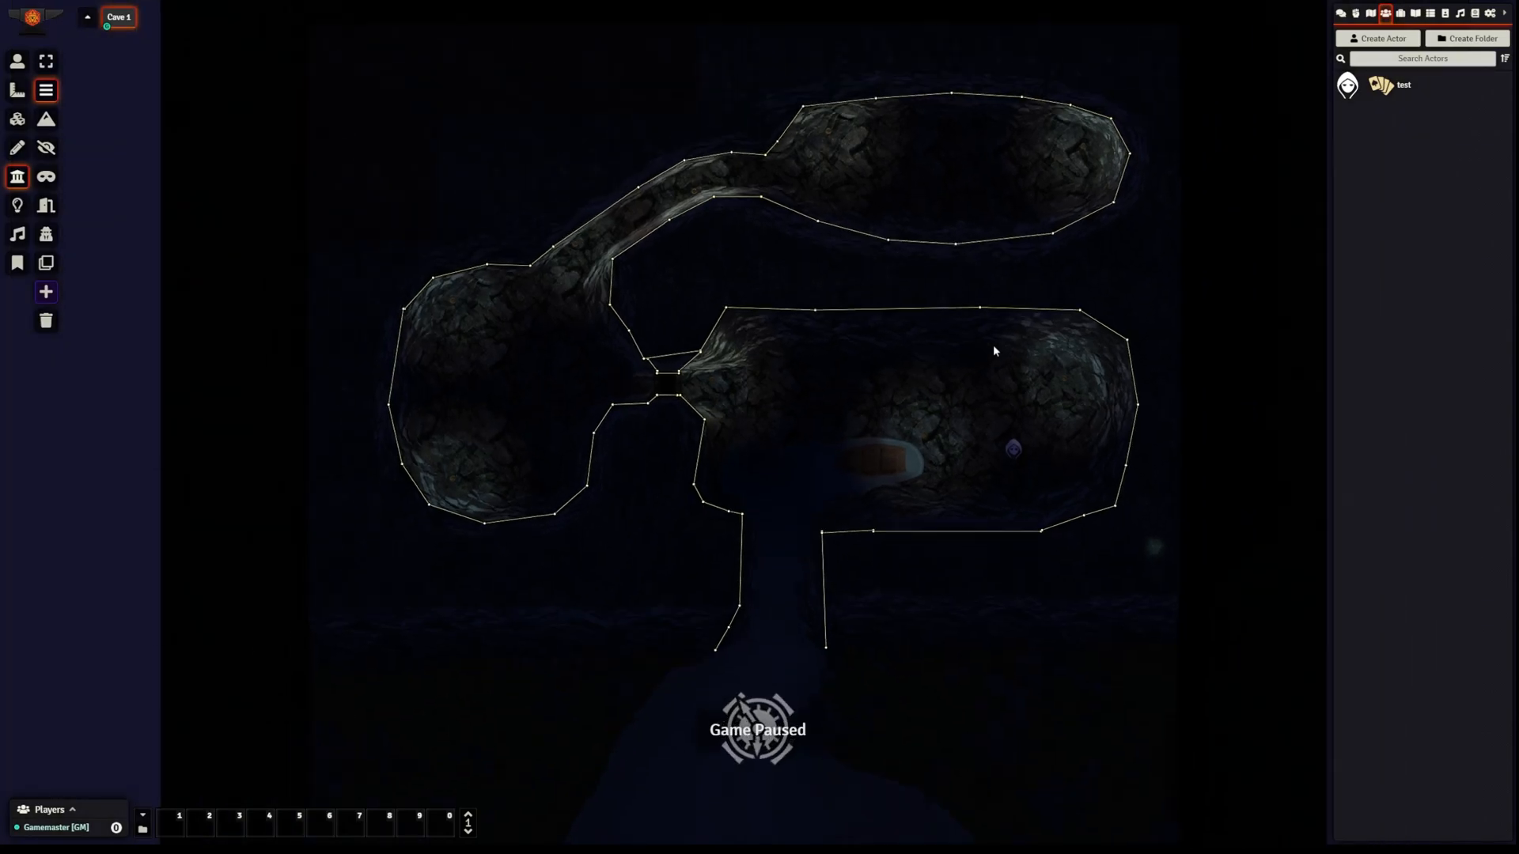